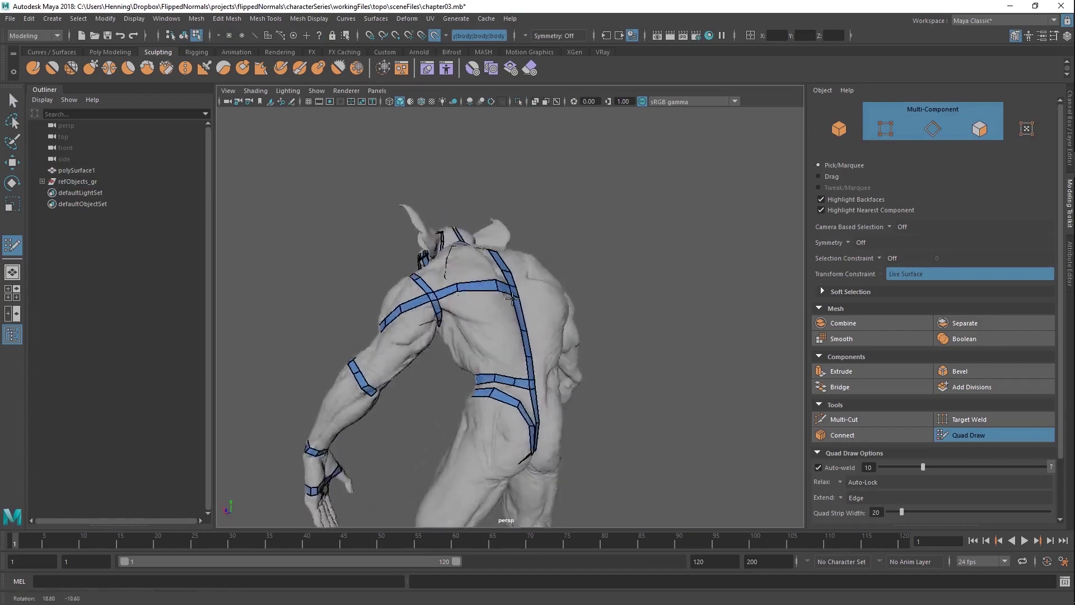
Step: Examine the existing quad guide strips on the creature's torso, legs and arms, ending at the elbow
alt+middle_drag(554, 470, 540, 310)
alt+drag(540, 310, 543, 272)
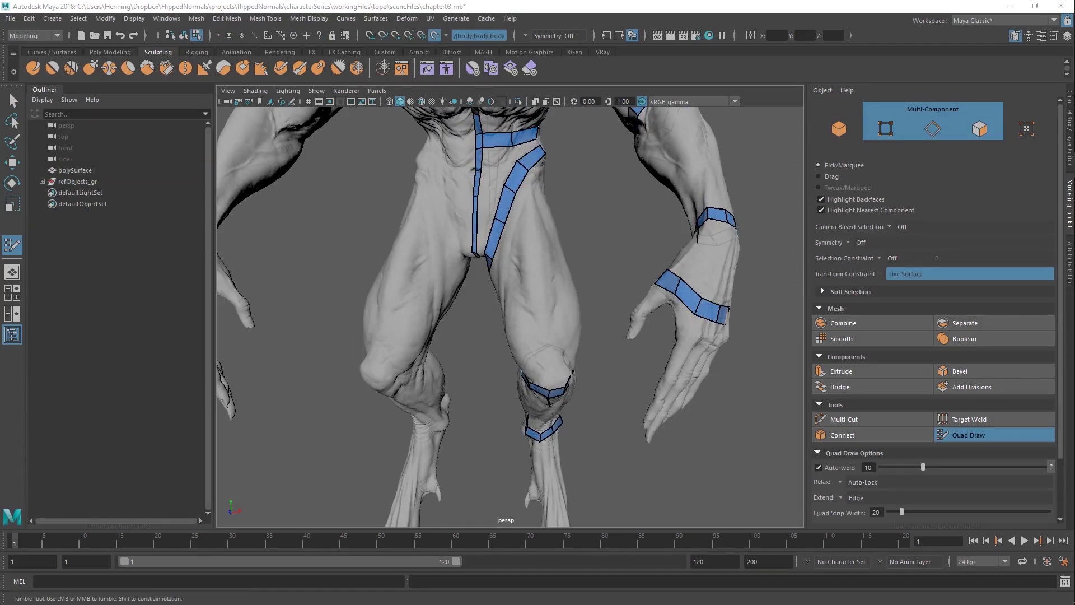
alt+right_drag(556, 270, 602, 314)
alt+middle_drag(602, 414, 518, 372)
alt+drag(518, 372, 498, 361)
alt+right_drag(498, 361, 444, 364)
alt+drag(444, 365, 412, 324)
alt+middle_drag(413, 324, 467, 288)
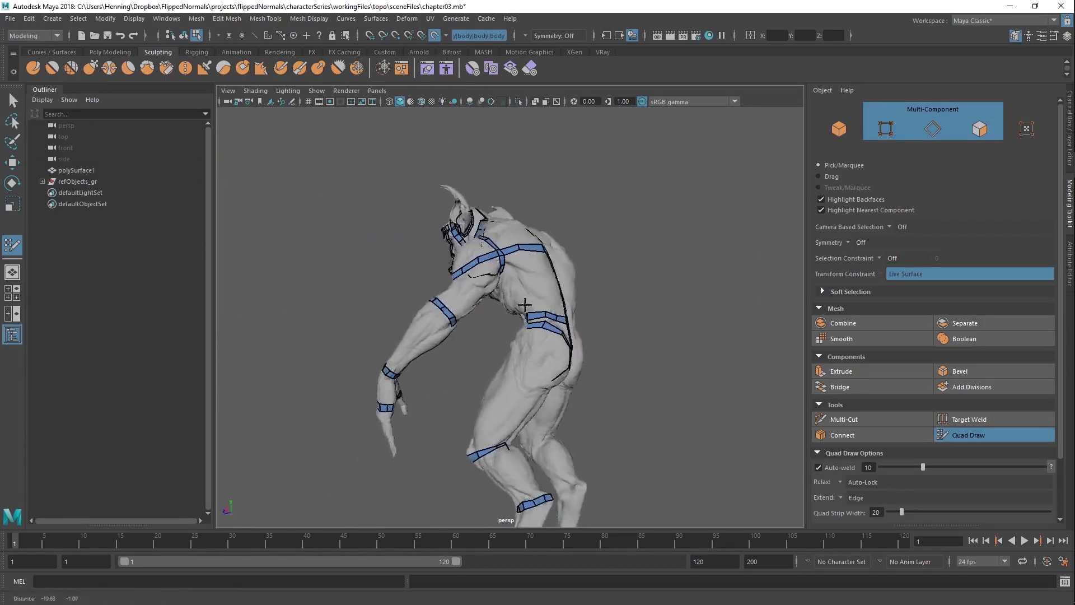
alt+right_drag(468, 288, 547, 355)
alt+drag(548, 355, 507, 311)
alt+middle_drag(506, 312, 546, 292)
alt+right_drag(546, 291, 590, 302)
alt+drag(590, 303, 582, 303)
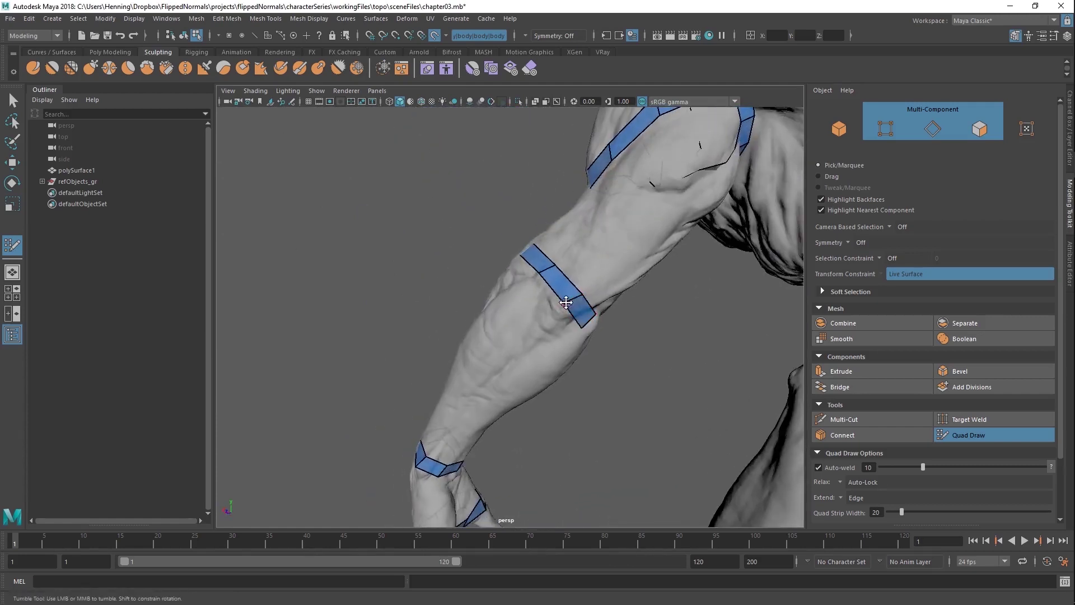
alt+middle_drag(584, 295, 563, 308)
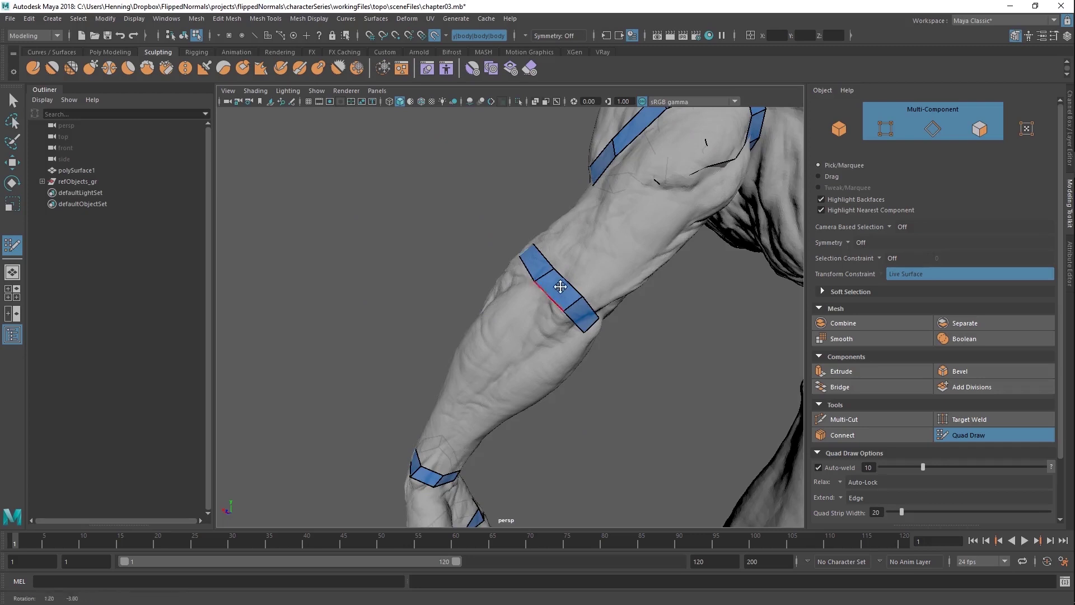
Step: Insert extra edge loops across the quad band around the elbow with Quad Draw
alt+drag(559, 288, 469, 305)
alt+middle_drag(470, 306, 460, 315)
alt+right_drag(461, 315, 504, 338)
ctrl+click(491, 323)
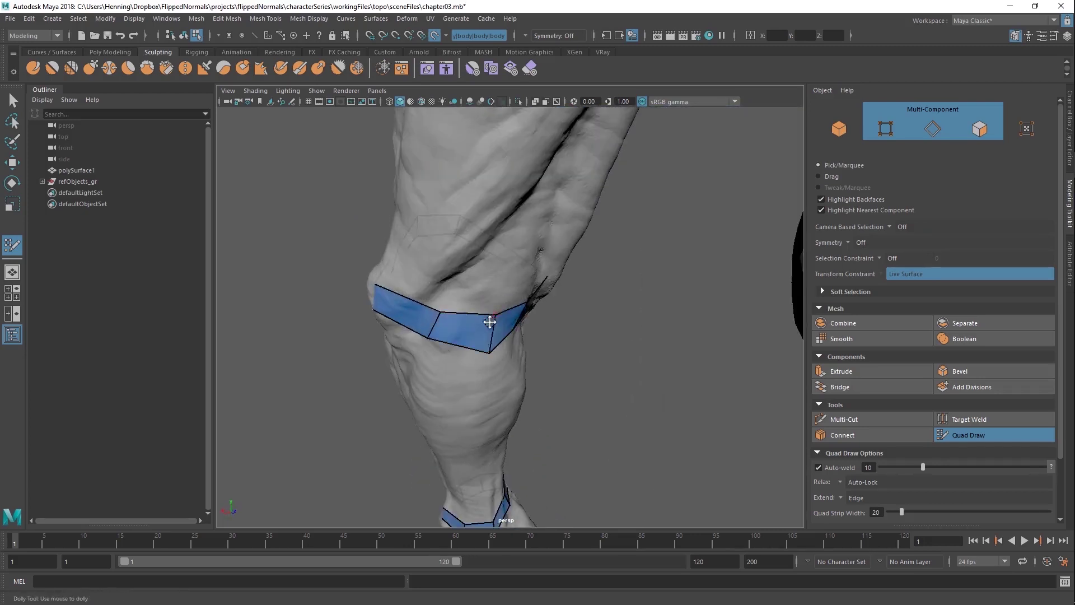
alt+drag(487, 331, 486, 299)
alt+drag(496, 259, 414, 306)
alt+drag(414, 306, 374, 321)
alt+middle_drag(374, 321, 456, 294)
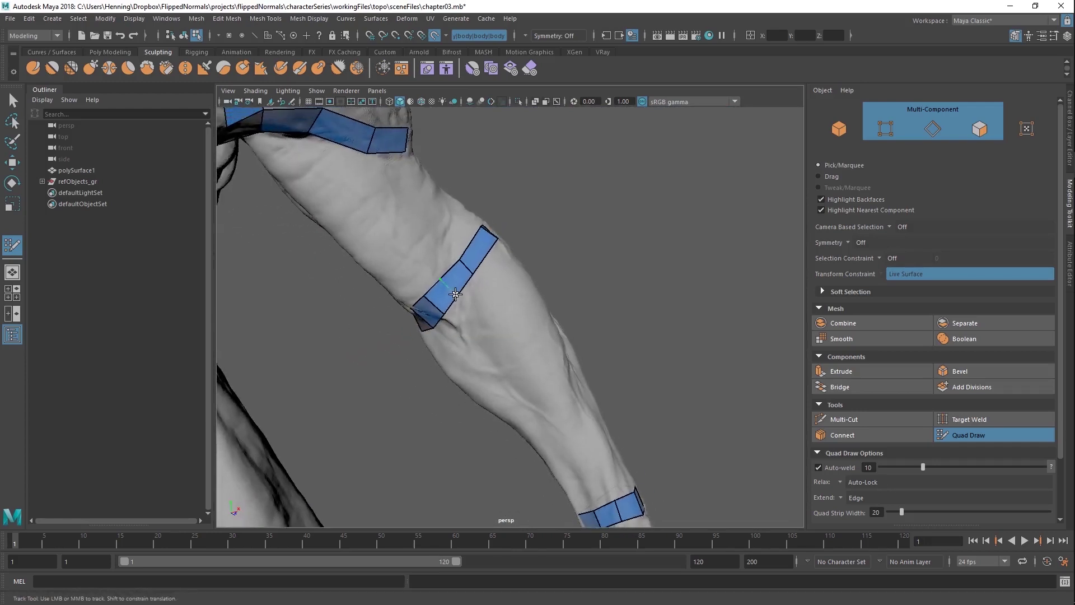
alt+drag(453, 283, 488, 269)
Step: Turn on the Poly Count heads-up display in the viewport
click(135, 19)
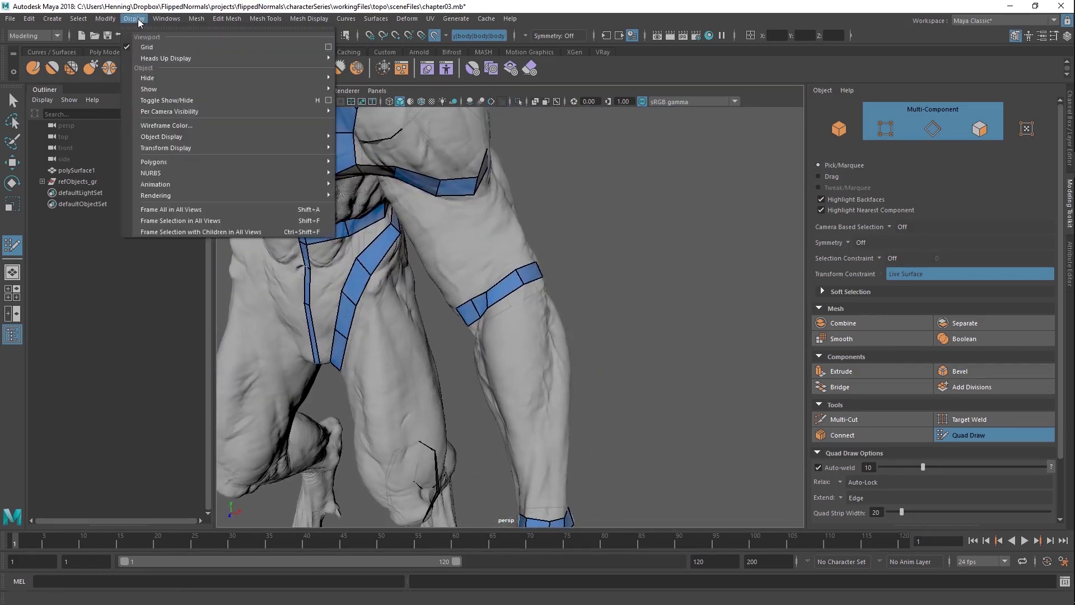
mouse_move(168, 58)
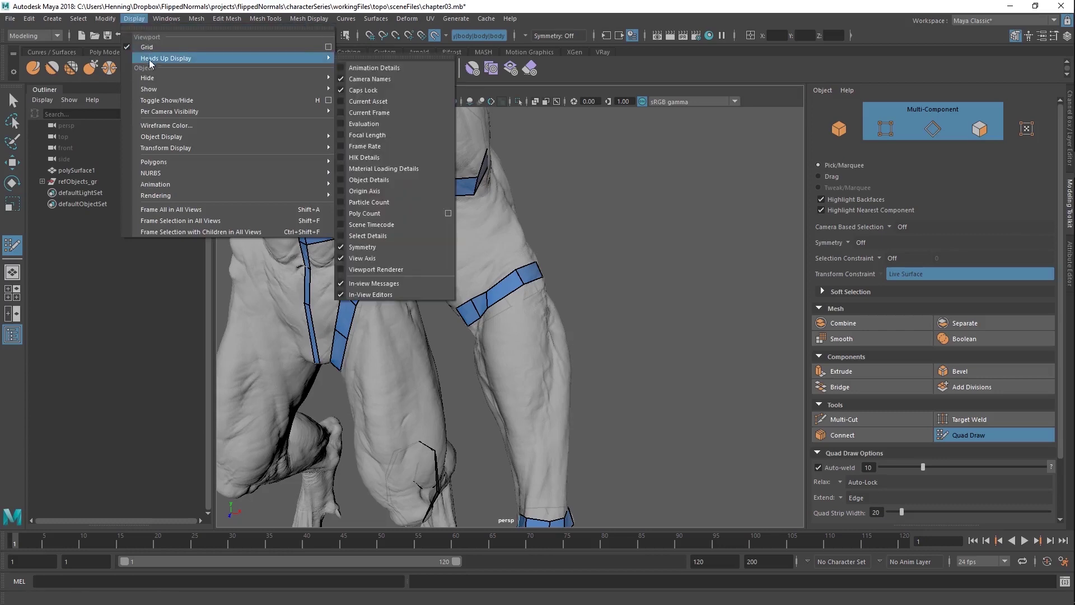
click(381, 214)
Step: Select a full edge loop of the elbow band to count its edges, and return to Quad Draw
key(w)
key(F10)
double_click(498, 283)
mouse_move(497, 327)
alt+mouse_down()
mouse_move(541, 297)
mouse_move(448, 331)
alt+mouse_up()
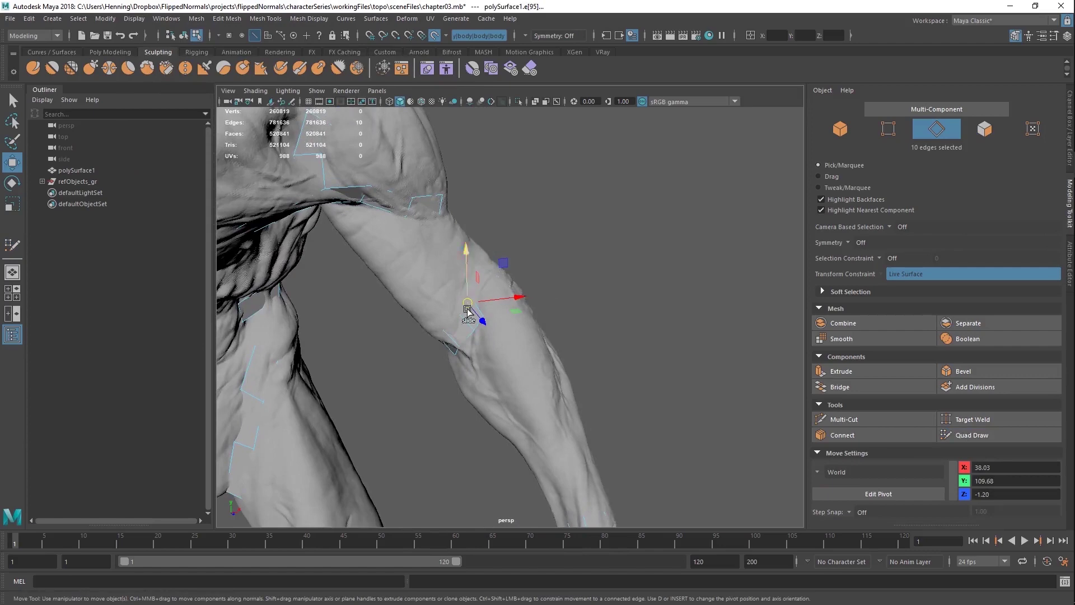
click(968, 435)
Step: Extend the elbow band's upper border up the upper arm by one row of quads
mouse_move(482, 317)
alt+mouse_down()
mouse_move(498, 290)
mouse_move(533, 277)
mouse_move(555, 289)
mouse_move(543, 300)
mouse_move(521, 285)
mouse_move(360, 283)
mouse_move(488, 292)
alt+mouse_up()
key(w)
click(973, 436)
middle_drag(468, 240, 461, 232)
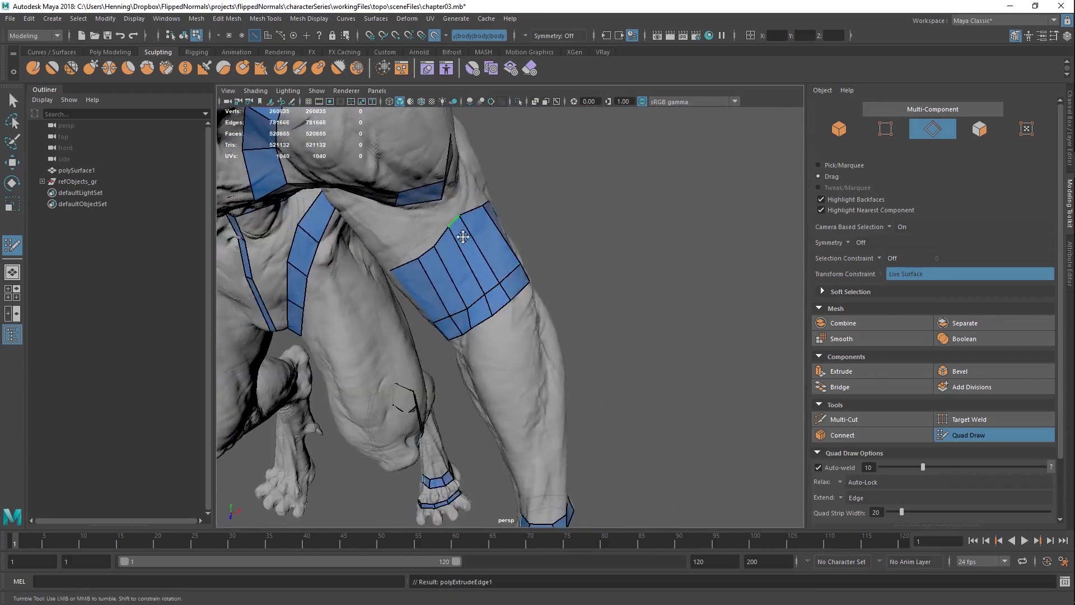
alt+drag(460, 232, 398, 224)
alt+right_drag(398, 224, 485, 207)
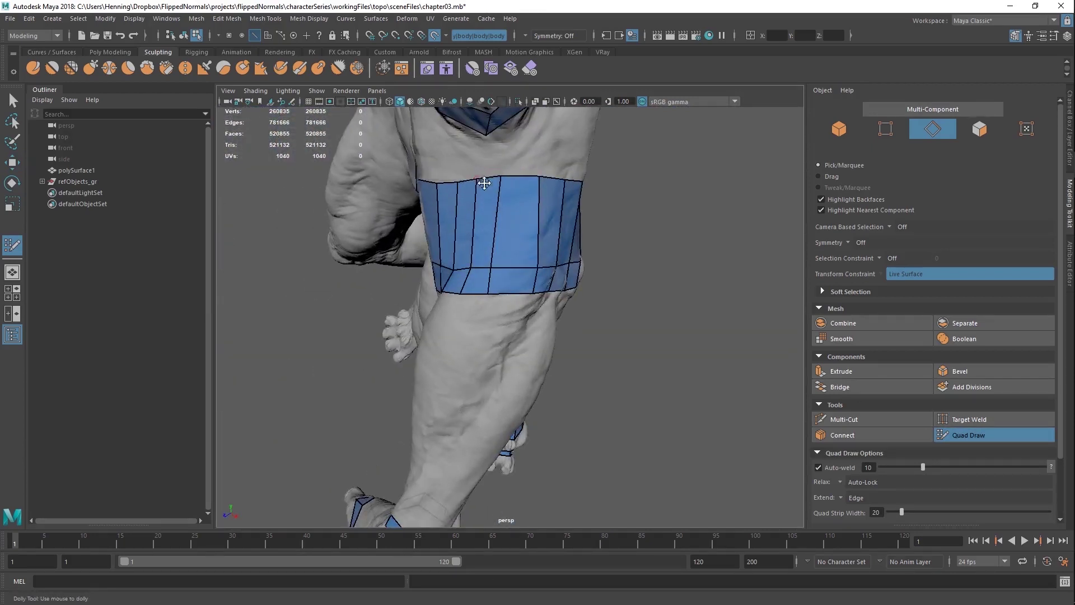
Step: Even out the vertex spacing of the upper-arm and elbow quads all around the arm
alt+drag(484, 182, 511, 277)
mouse_move(493, 175)
alt+mouse_down()
mouse_move(585, 193)
mouse_move(569, 254)
mouse_move(498, 259)
mouse_move(529, 255)
alt+mouse_up()
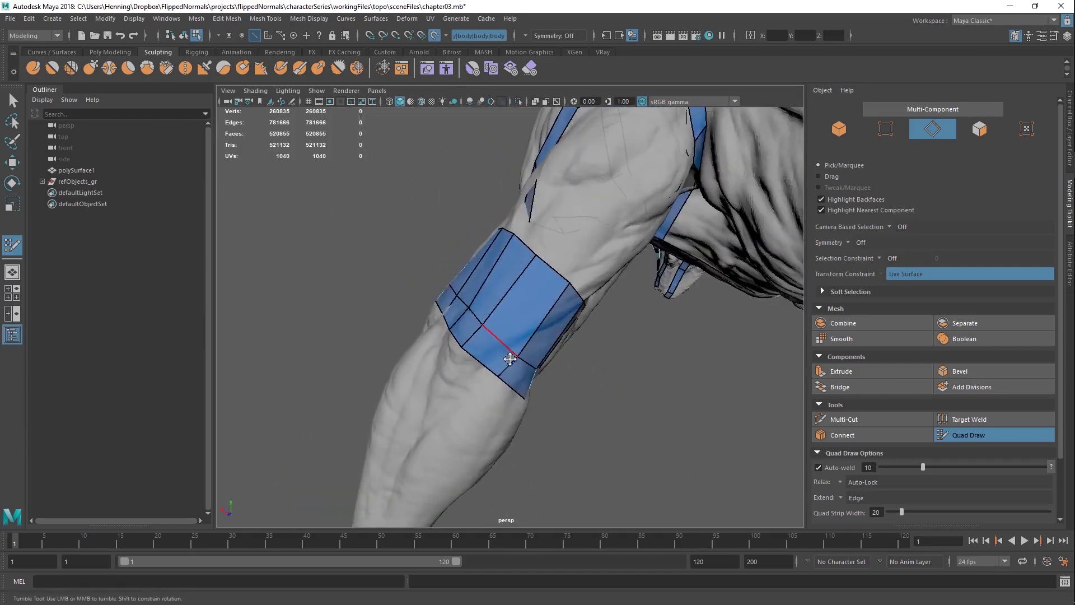
alt+drag(509, 348, 534, 354)
mouse_move(535, 250)
alt+mouse_down()
mouse_move(480, 276)
mouse_move(506, 378)
mouse_move(516, 314)
mouse_move(470, 334)
mouse_move(491, 319)
mouse_move(461, 262)
alt+mouse_up()
mouse_move(474, 308)
alt+mouse_down()
mouse_move(492, 309)
mouse_move(526, 261)
alt+mouse_up()
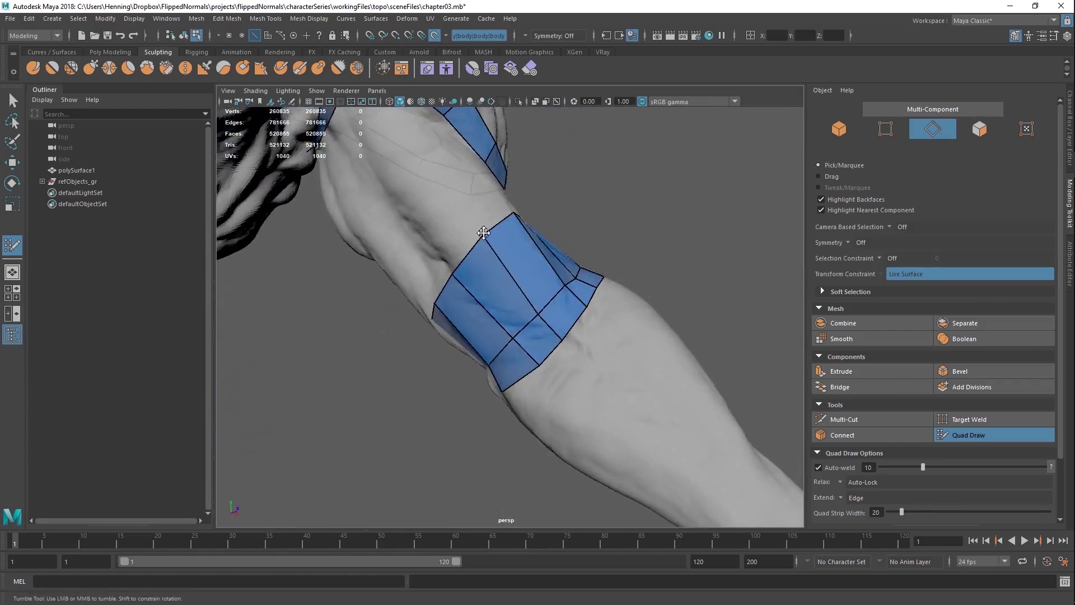
mouse_move(483, 233)
alt+mouse_down()
mouse_move(487, 283)
mouse_move(455, 281)
alt+mouse_up()
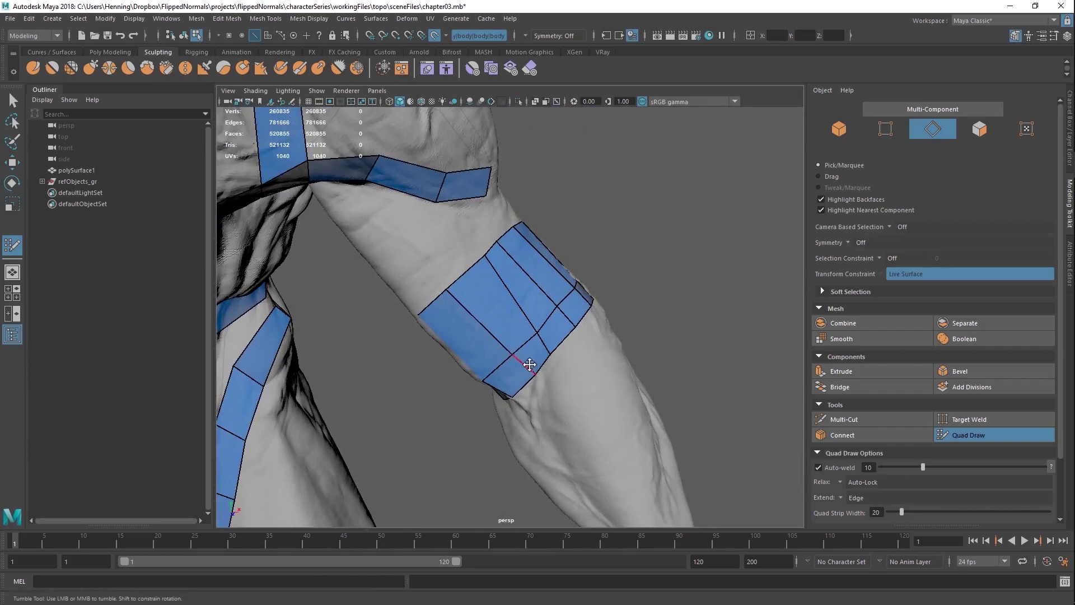
alt+drag(521, 365, 502, 296)
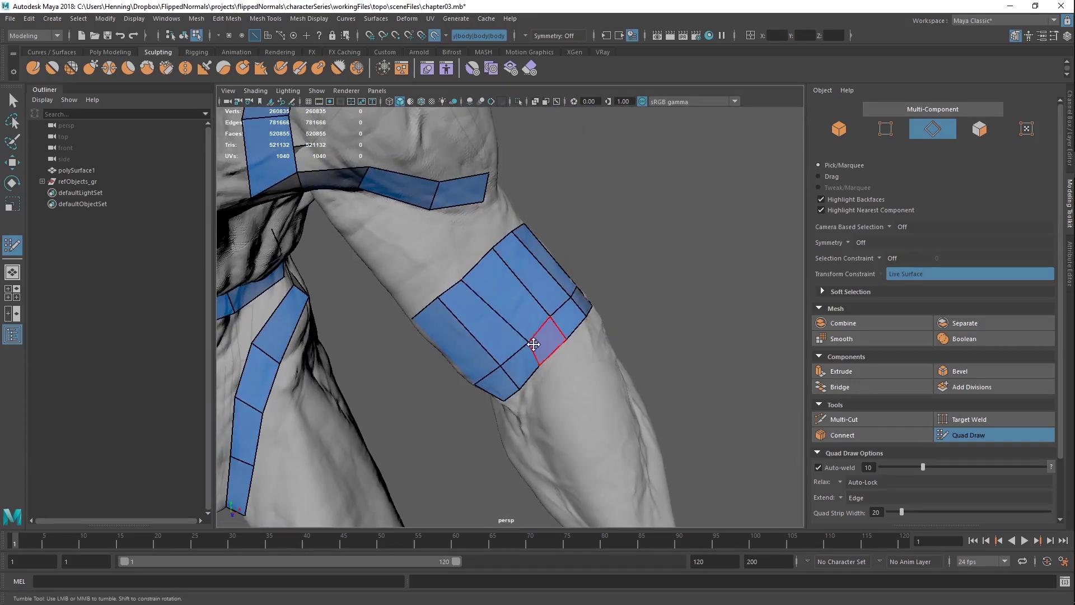
alt+drag(533, 334, 492, 328)
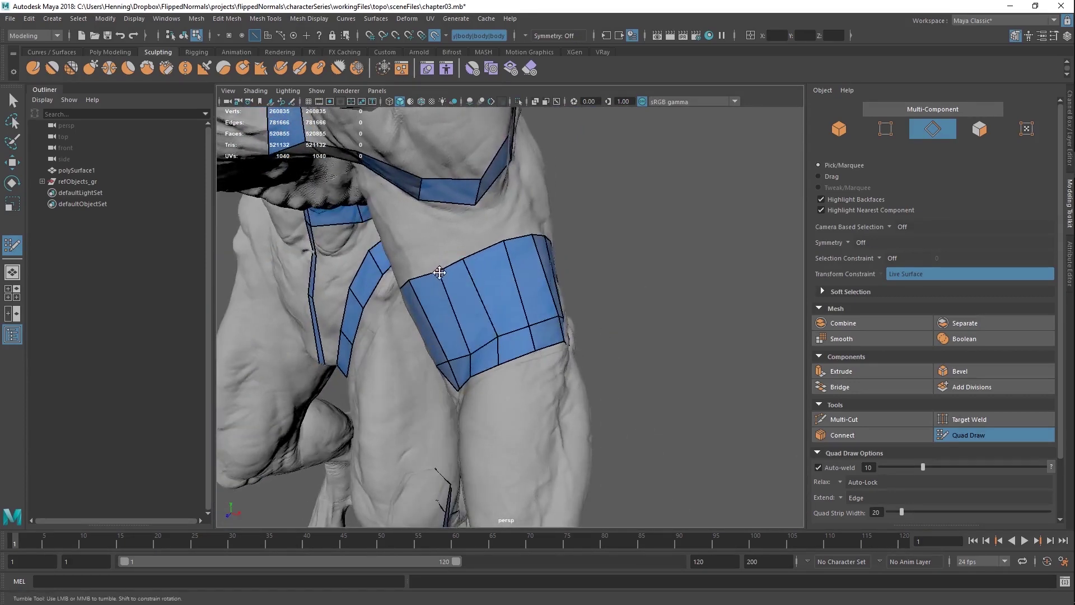
mouse_move(439, 272)
alt+mouse_down()
mouse_move(528, 365)
mouse_move(428, 291)
mouse_move(295, 235)
mouse_move(475, 321)
mouse_move(546, 283)
alt+mouse_up()
Step: Extend the elbow band down the forearm by one row of quads and fit its vertices to the sculpt
alt+right_drag(546, 283, 505, 259)
alt+drag(505, 259, 558, 239)
mouse_move(534, 319)
alt+mouse_down()
mouse_move(486, 280)
mouse_move(509, 300)
mouse_move(444, 295)
mouse_move(413, 336)
alt+mouse_up()
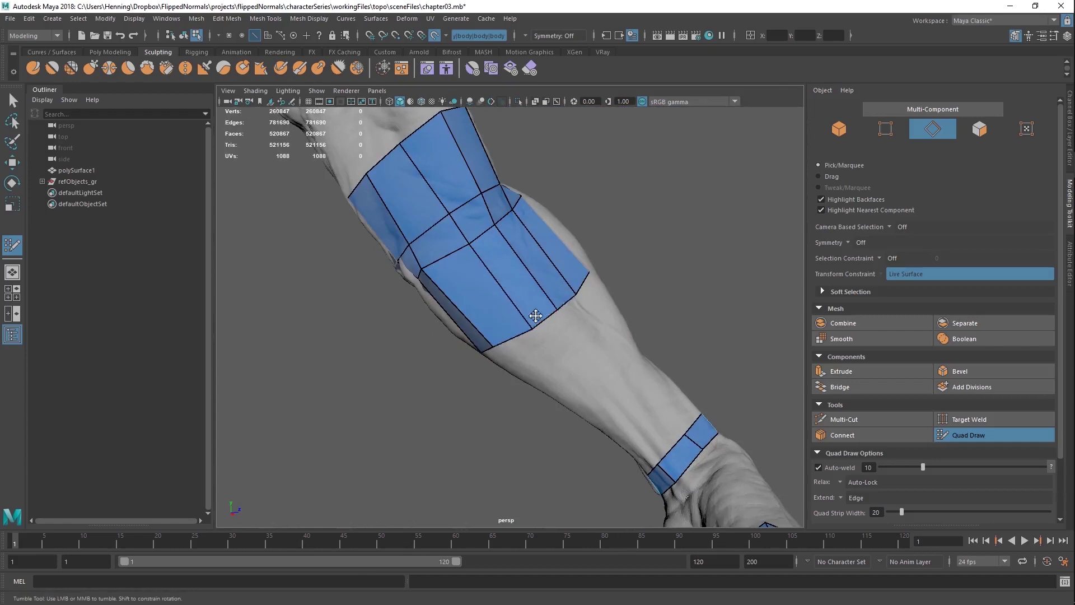
alt+drag(525, 314, 538, 312)
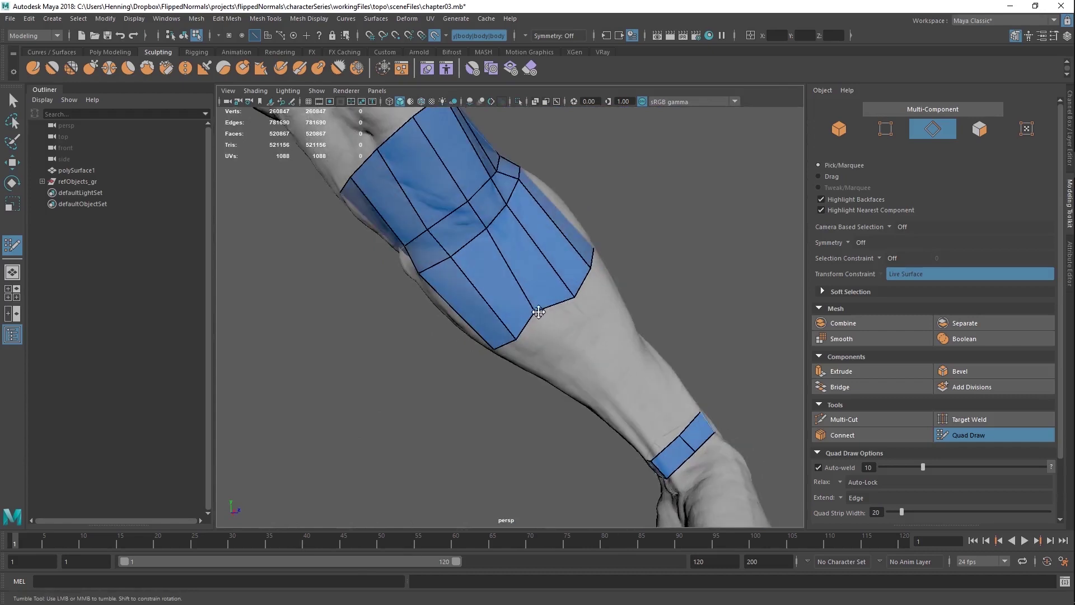
alt+right_drag(550, 319, 550, 250)
alt+drag(549, 250, 437, 269)
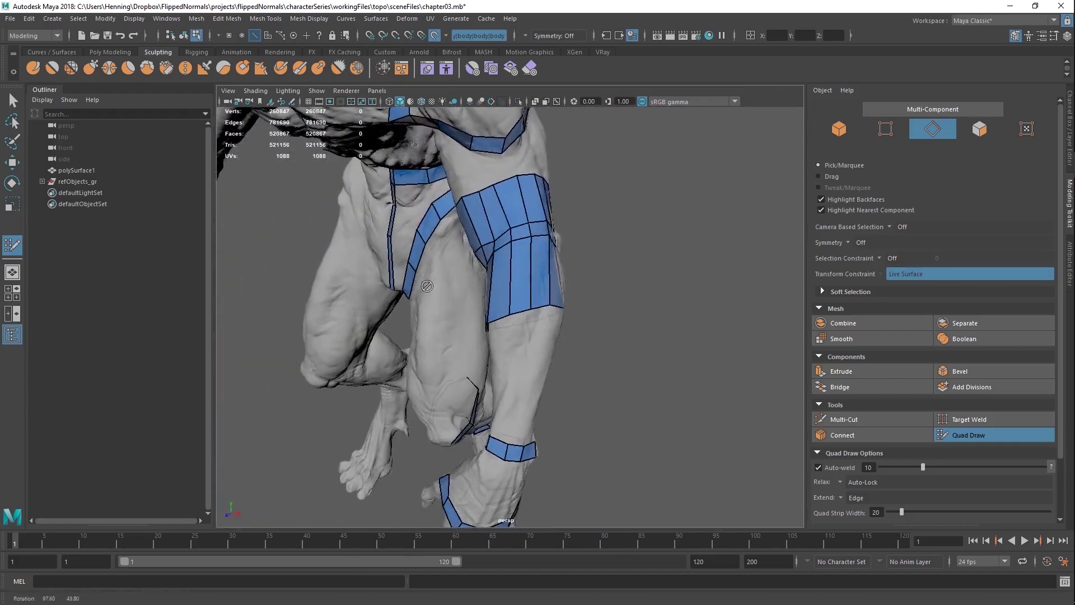
alt+drag(572, 271, 544, 289)
alt+right_drag(543, 288, 537, 309)
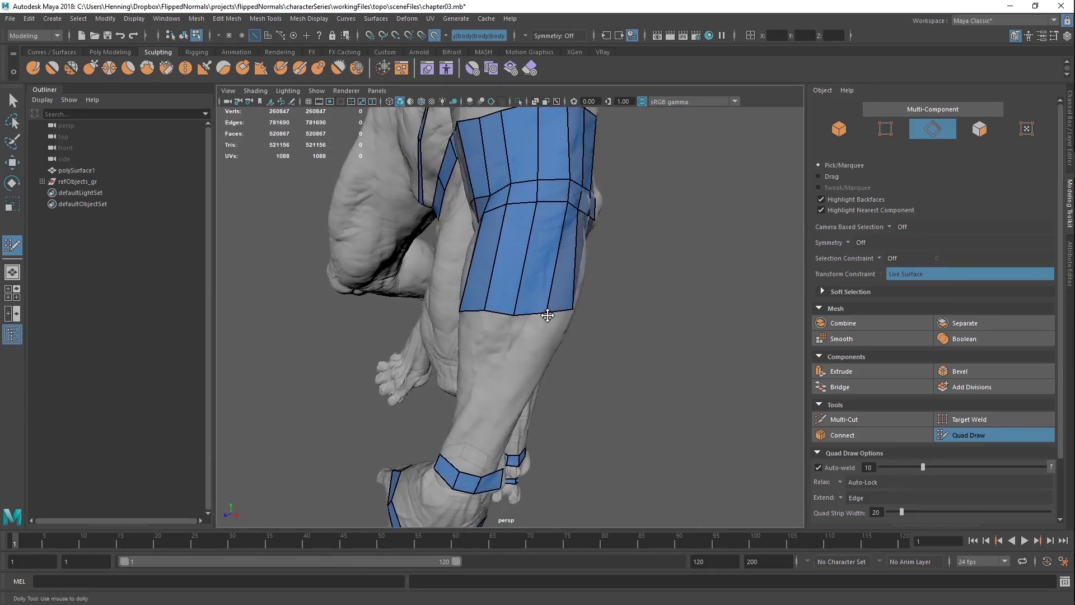
alt+drag(569, 313, 712, 318)
scroll(536, 303, up, 4)
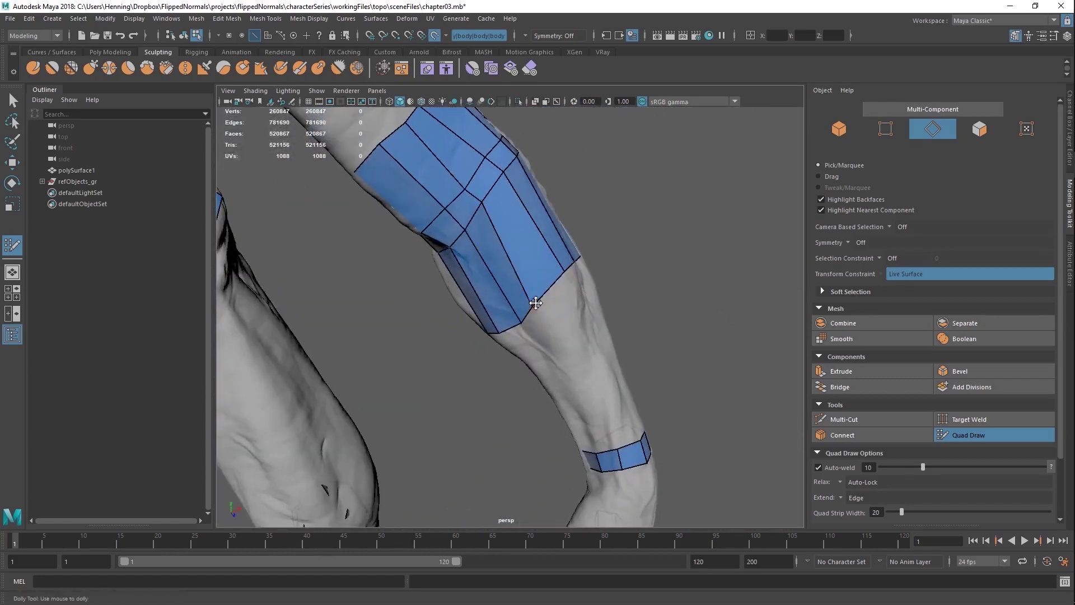
Step: Extend the forearm quads by another row towards the wrist and adjust the new border
alt+drag(521, 313, 493, 288)
middle_drag(495, 296, 461, 356)
scroll(472, 366, up, 2)
alt+drag(472, 365, 596, 361)
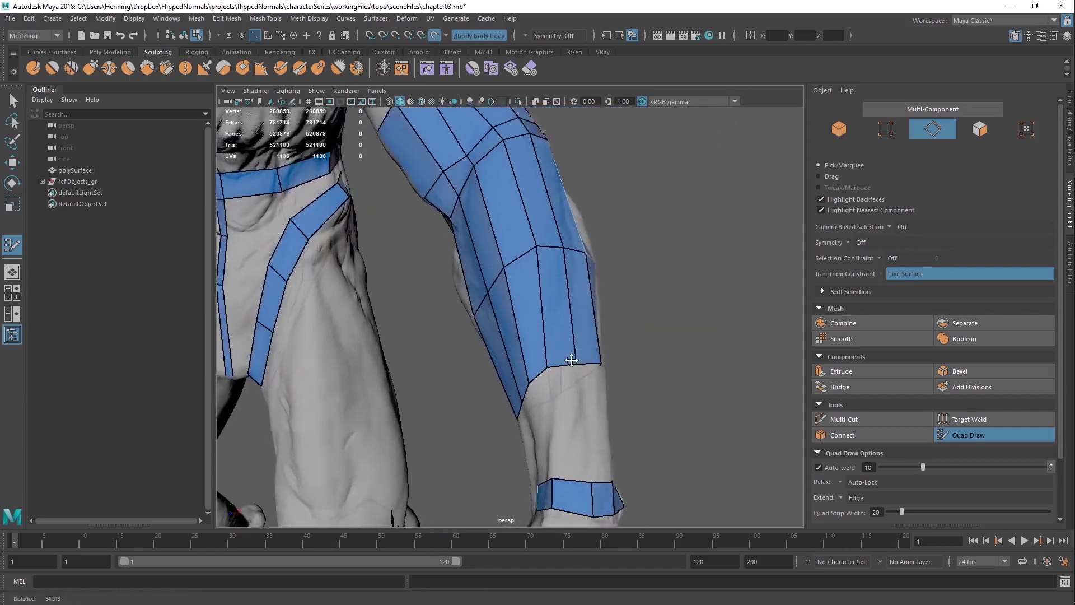
scroll(562, 376, up, 1)
alt+middle_drag(540, 263, 524, 203)
mouse_move(523, 203)
alt+mouse_down()
mouse_move(502, 329)
mouse_move(458, 305)
mouse_move(465, 287)
mouse_move(446, 297)
mouse_move(448, 260)
alt+mouse_up()
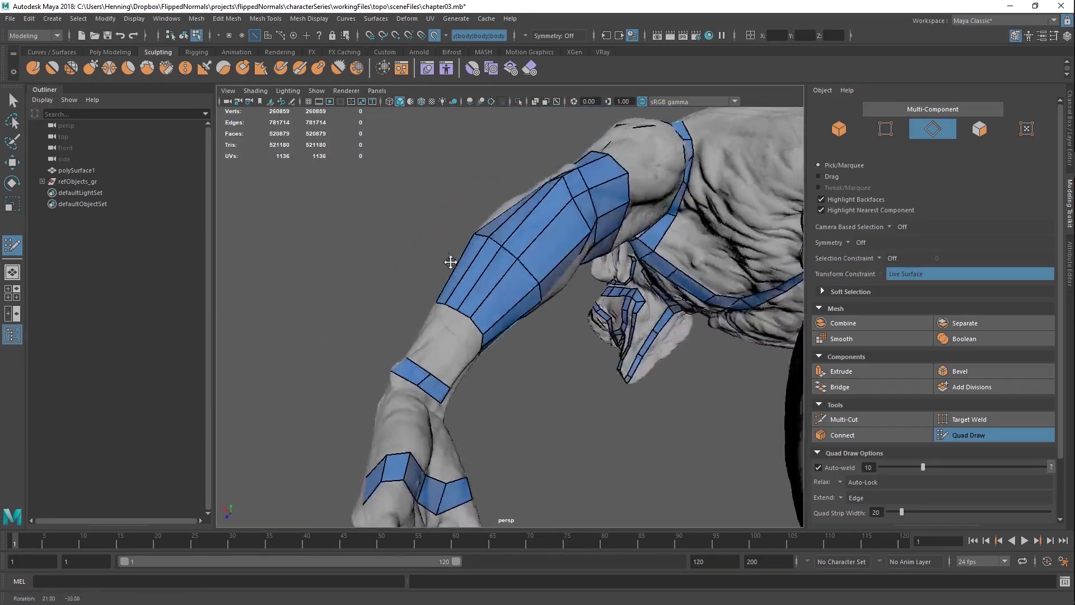
Step: Add another edge loop around the arm's quad band
alt+right_drag(448, 259, 461, 330)
alt+drag(454, 330, 633, 257)
alt+right_drag(634, 257, 585, 287)
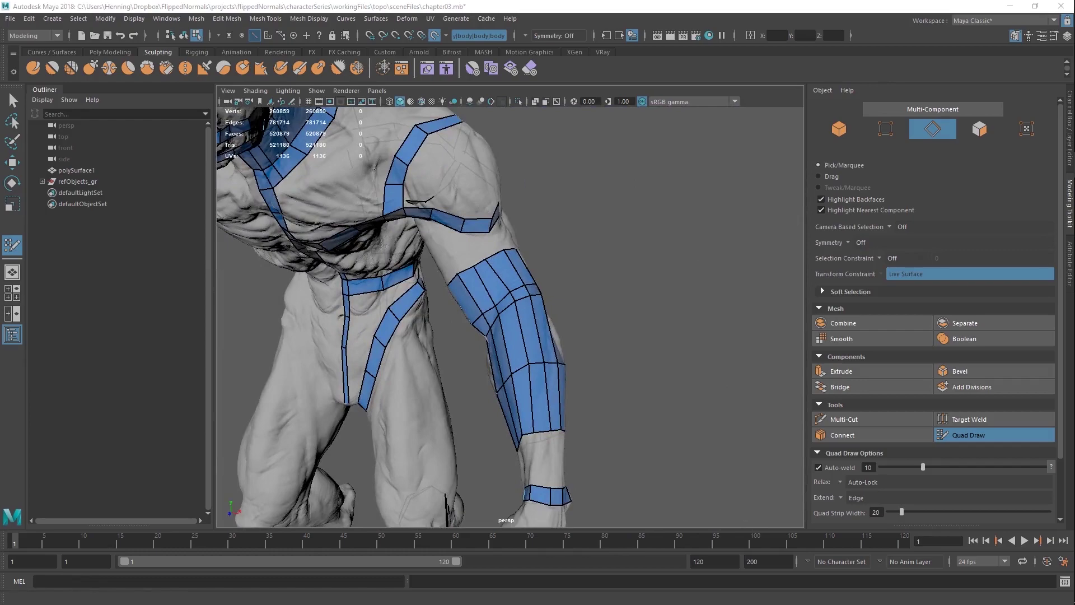
alt+drag(538, 313, 682, 221)
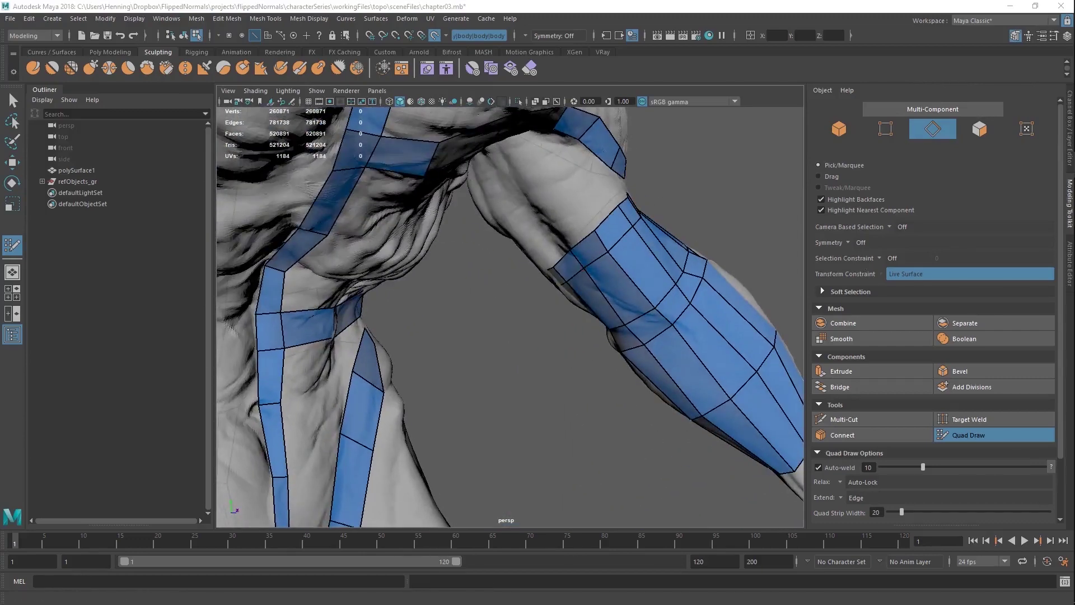
alt+drag(546, 238, 540, 283)
Step: Extrude a quad strip along the outer side of the shoulder muscle, above the upper-arm band
alt+middle_drag(507, 250, 507, 322)
mouse_move(506, 322)
alt+mouse_down()
mouse_move(511, 259)
mouse_move(480, 307)
mouse_move(387, 336)
mouse_move(334, 320)
mouse_move(492, 283)
mouse_move(517, 244)
mouse_move(468, 298)
mouse_move(465, 248)
mouse_move(422, 249)
mouse_move(441, 235)
mouse_move(428, 236)
mouse_move(496, 240)
alt+mouse_up()
mouse_move(496, 240)
alt+mouse_down()
mouse_move(471, 187)
mouse_move(502, 255)
mouse_move(491, 254)
alt+mouse_up()
drag(464, 219, 483, 242)
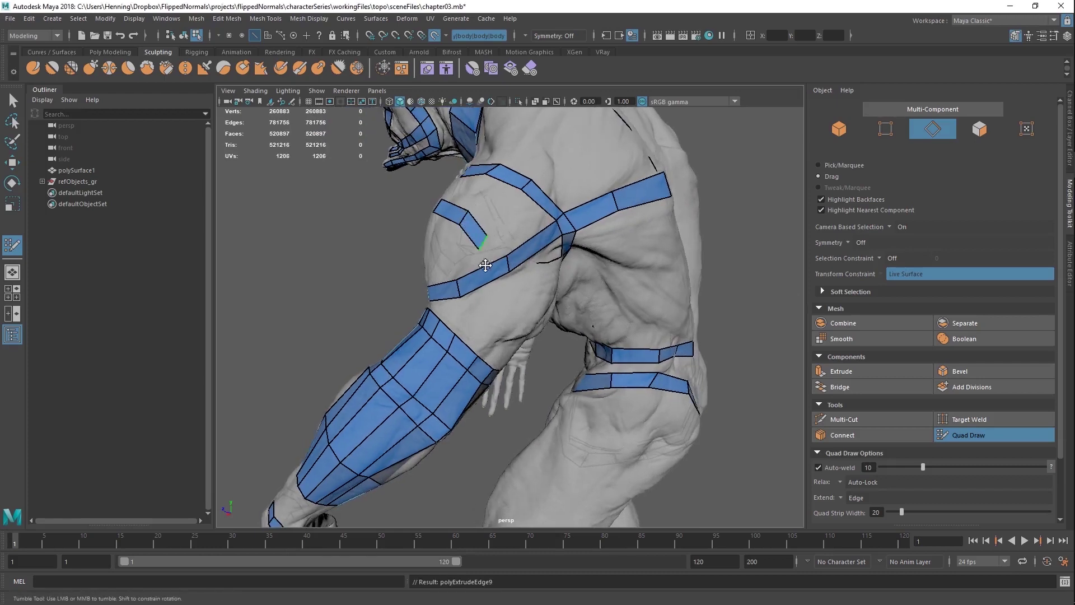
Step: Continue the shoulder strip into a closed ring of quads around the deltoid, joined to the existing shoulder band
ctrl+click(485, 270)
shift+click(494, 264)
alt+drag(547, 249, 499, 257)
drag(495, 275, 538, 333)
shift+click(553, 317)
drag(516, 295, 448, 235)
alt+middle_drag(511, 245, 521, 286)
alt+right_drag(521, 286, 504, 290)
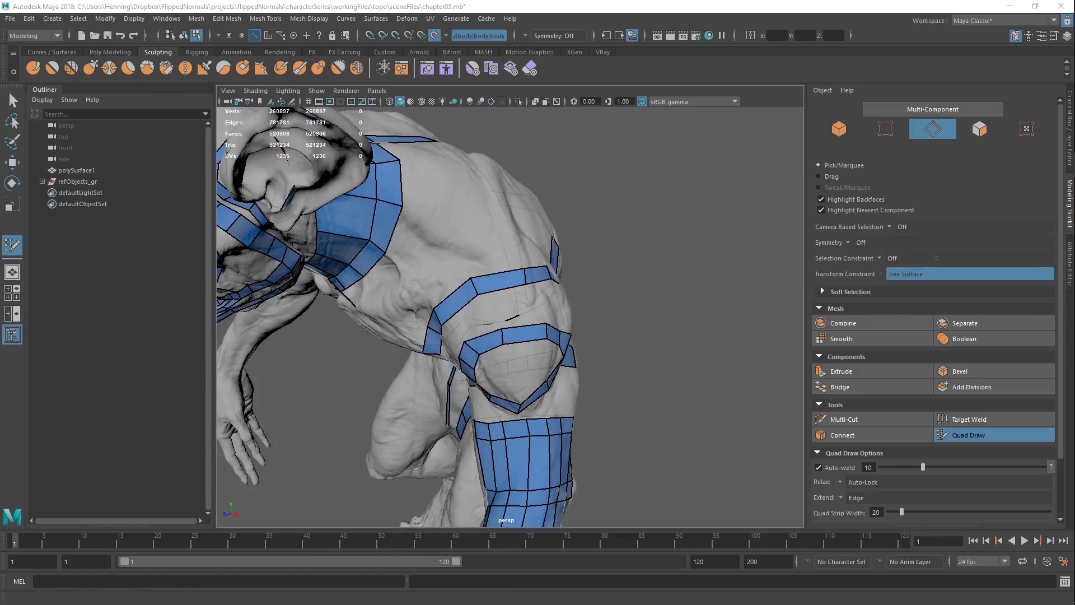
Step: Extend the neck's quad patch outward over the trapezius towards the shoulder
alt+drag(514, 288, 532, 254)
middle_drag(441, 296, 468, 318)
alt+drag(469, 318, 434, 411)
drag(496, 209, 476, 268)
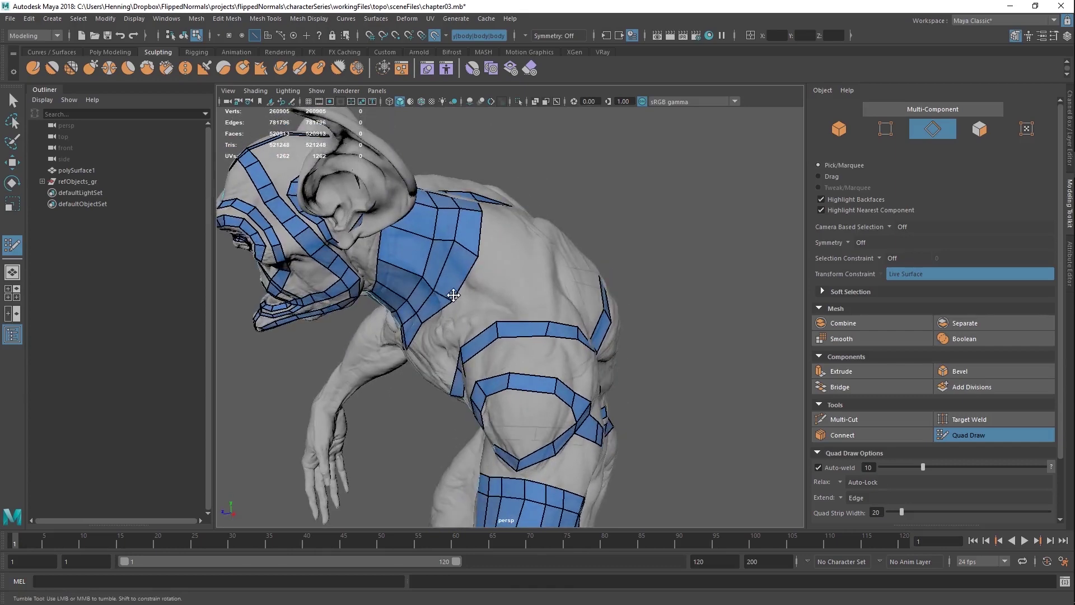
Step: Fill the upper back with quads between the neck patch, the spine strip and the shoulder-blade strip
mouse_move(429, 316)
alt+mouse_down()
mouse_move(508, 351)
mouse_move(498, 291)
mouse_move(464, 278)
mouse_move(503, 281)
mouse_move(537, 258)
mouse_move(541, 296)
mouse_move(588, 272)
mouse_move(578, 323)
alt+mouse_up()
shift+click(508, 264)
shift+click(600, 284)
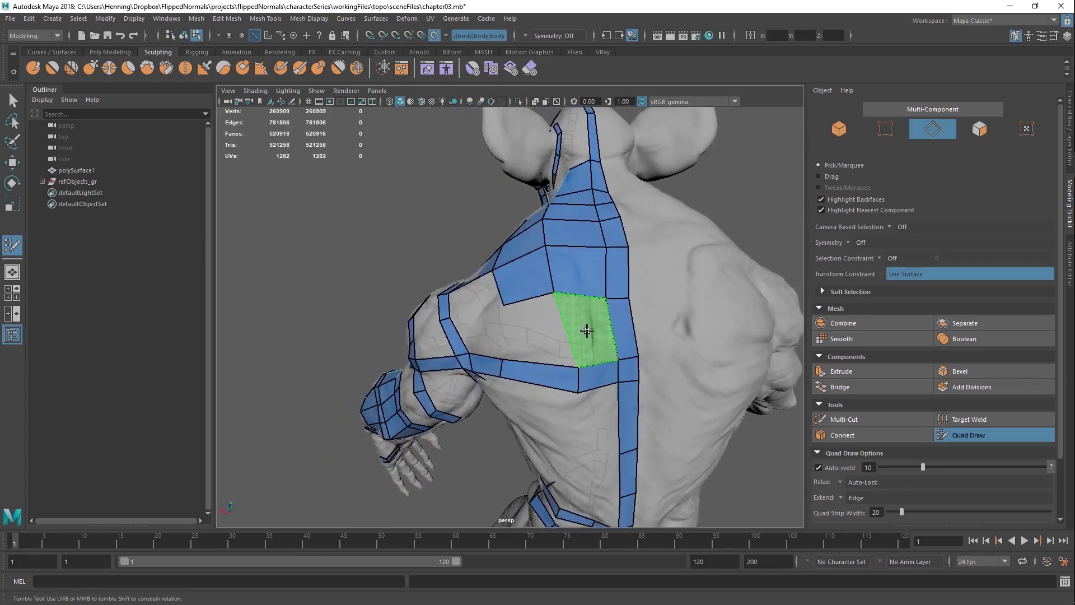
shift+click(587, 331)
shift+click(535, 325)
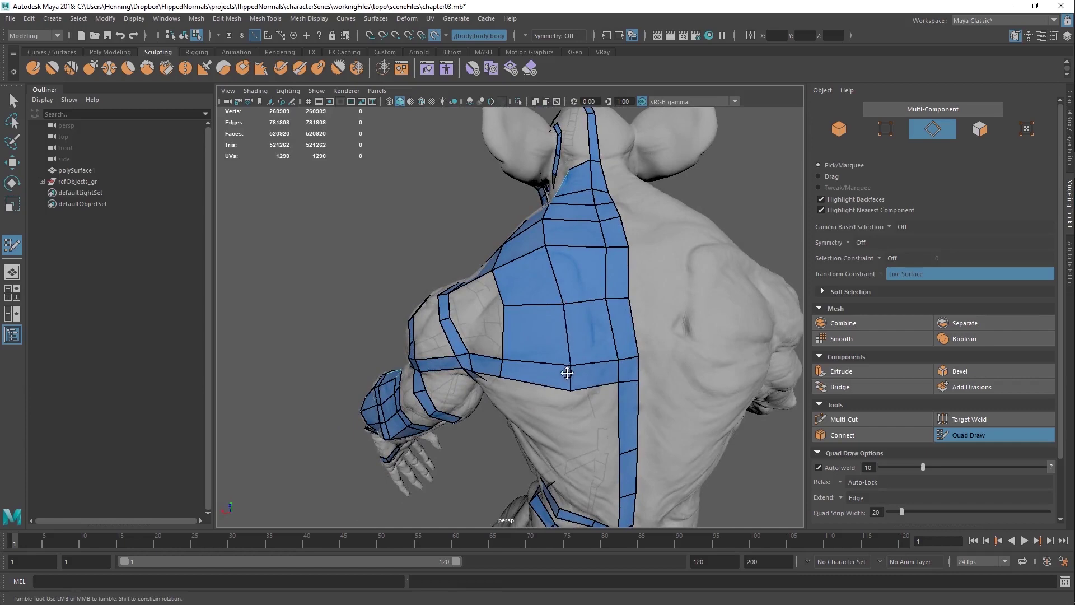
Step: Fill the gap between the neck patch and the top of the shoulder strip with quads
alt+drag(568, 289, 719, 299)
alt+right_drag(511, 271, 552, 311)
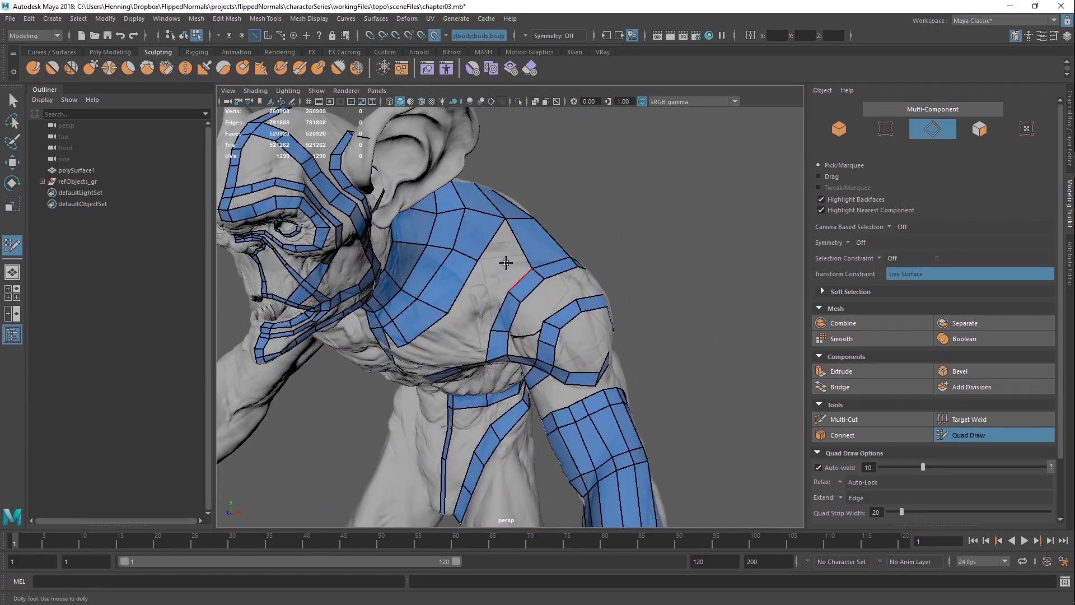
alt+drag(513, 284, 494, 302)
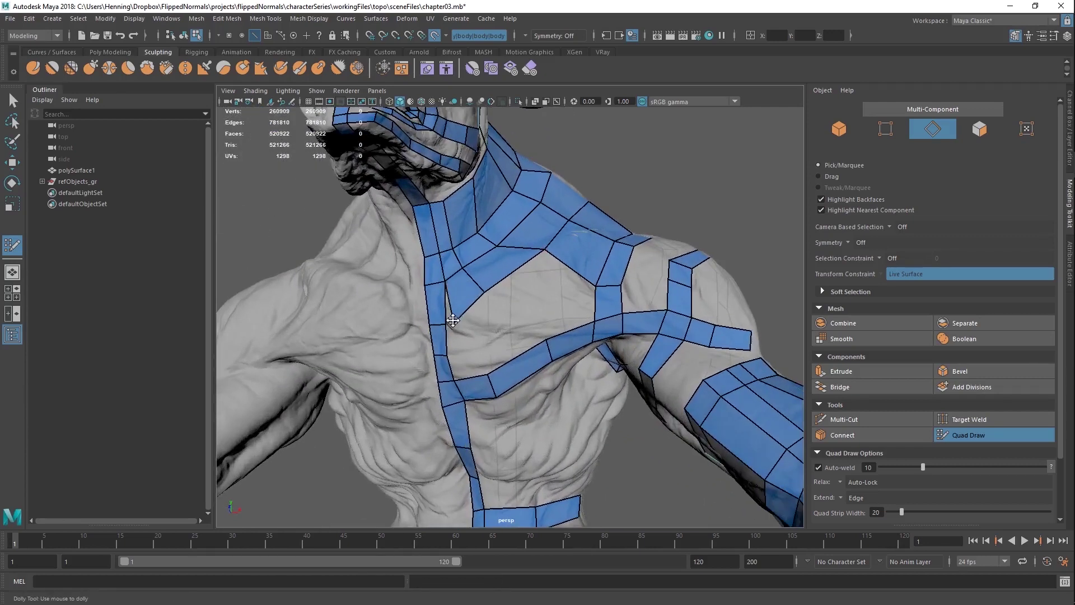
Step: Tidy the collarbone quads at the sternum and fill the column of quads beside the chest's centre strip
mouse_move(447, 317)
alt+mouse_down()
mouse_move(475, 292)
mouse_move(500, 297)
mouse_move(460, 328)
alt+mouse_up()
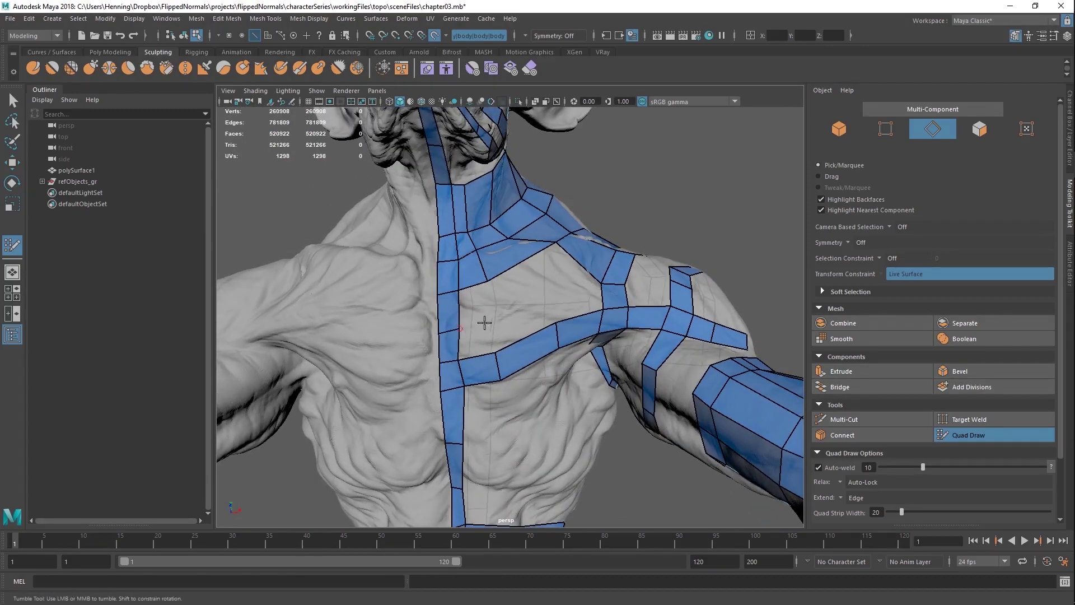
shift+click(477, 339)
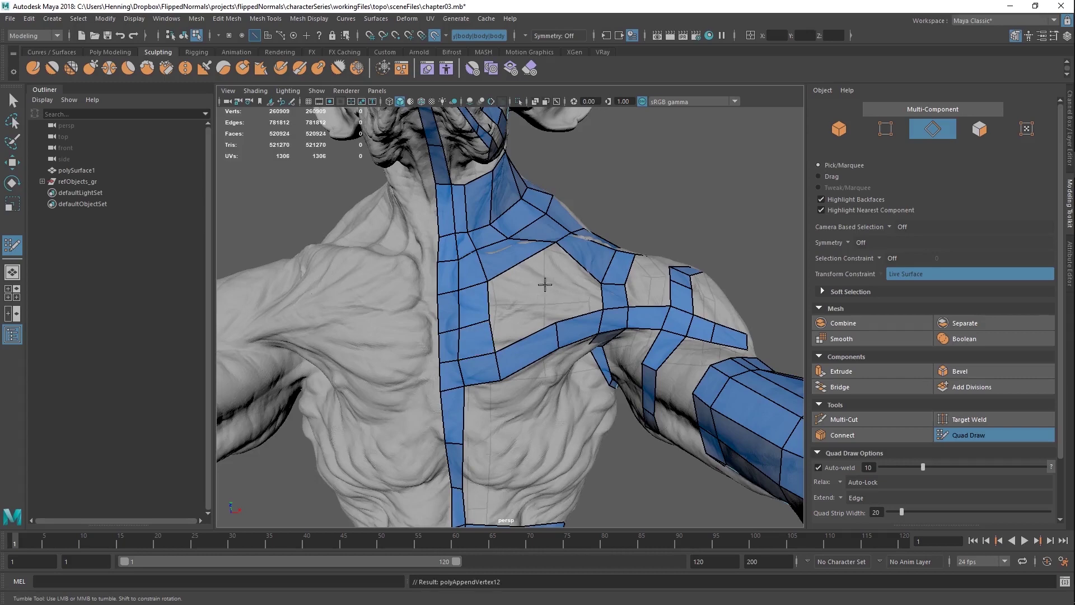
alt+drag(545, 284, 542, 268)
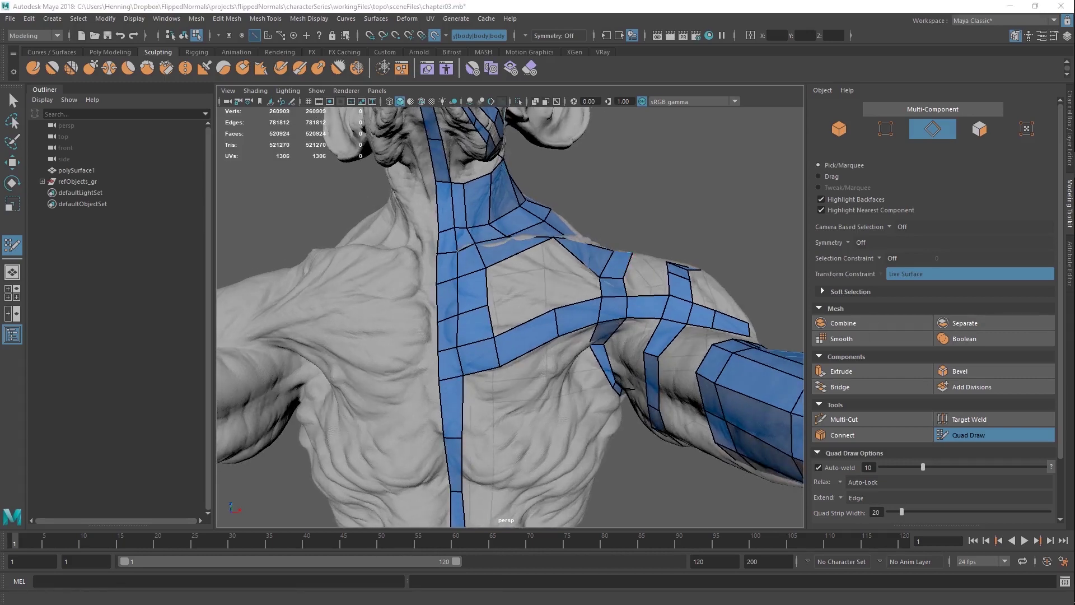
Step: Fill the upper chest with quads between the collarbone patch, the centre columns and the lower chest strip
alt+drag(610, 215, 579, 299)
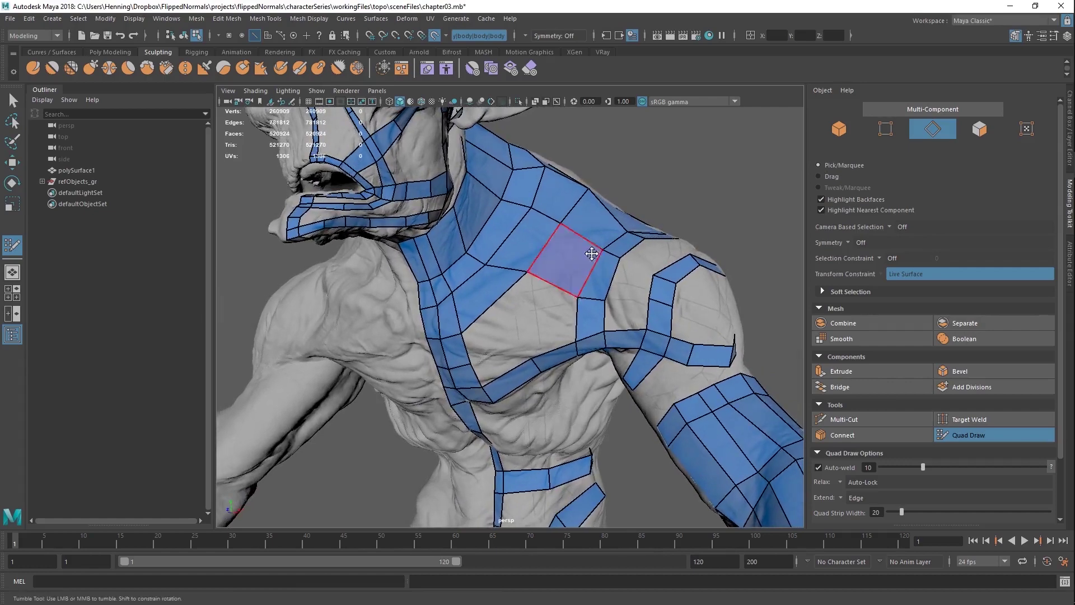
mouse_move(592, 253)
alt+mouse_down()
mouse_move(538, 291)
mouse_move(556, 284)
alt+mouse_up()
mouse_move(502, 312)
alt+mouse_down()
mouse_move(537, 269)
mouse_move(552, 287)
mouse_move(509, 282)
mouse_move(444, 232)
mouse_move(499, 293)
mouse_move(511, 283)
mouse_move(484, 303)
mouse_move(535, 320)
mouse_move(526, 341)
mouse_move(520, 324)
mouse_move(542, 317)
mouse_move(532, 330)
mouse_move(526, 310)
mouse_move(538, 312)
mouse_move(514, 338)
alt+mouse_up()
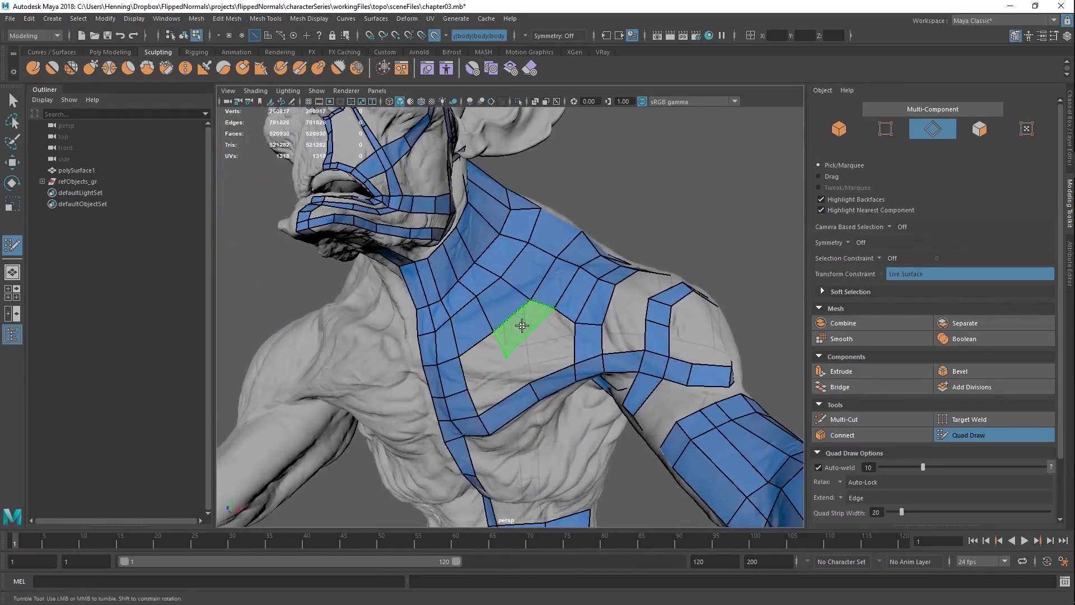
shift+click(531, 344)
alt+drag(533, 353, 522, 362)
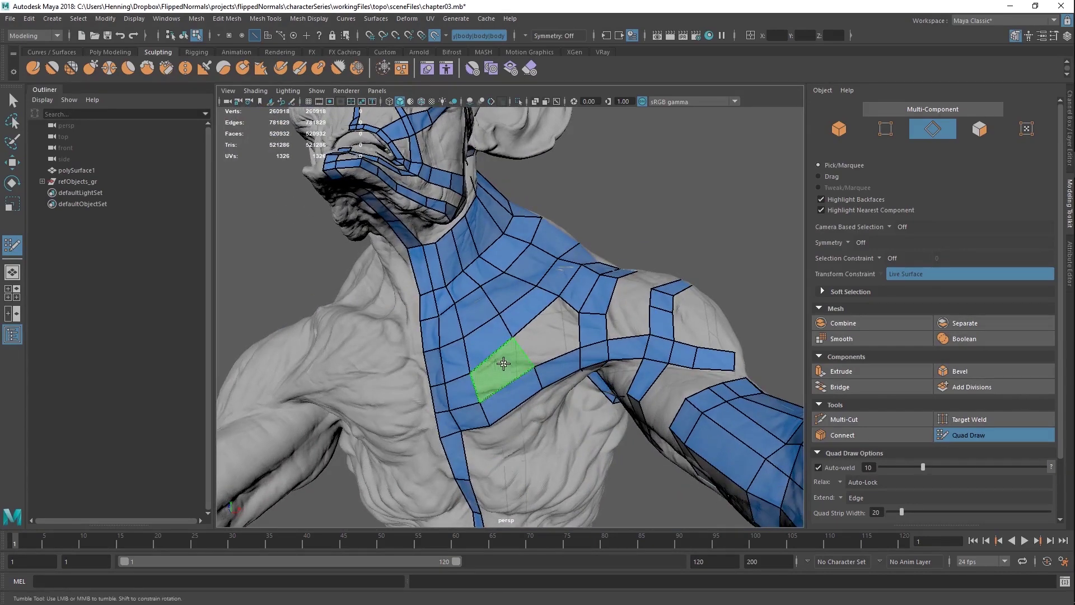
shift+click(503, 363)
Step: Fill quads beside the vertical shoulder strip and extend a row from it into the open chest gap
alt+drag(521, 297, 564, 320)
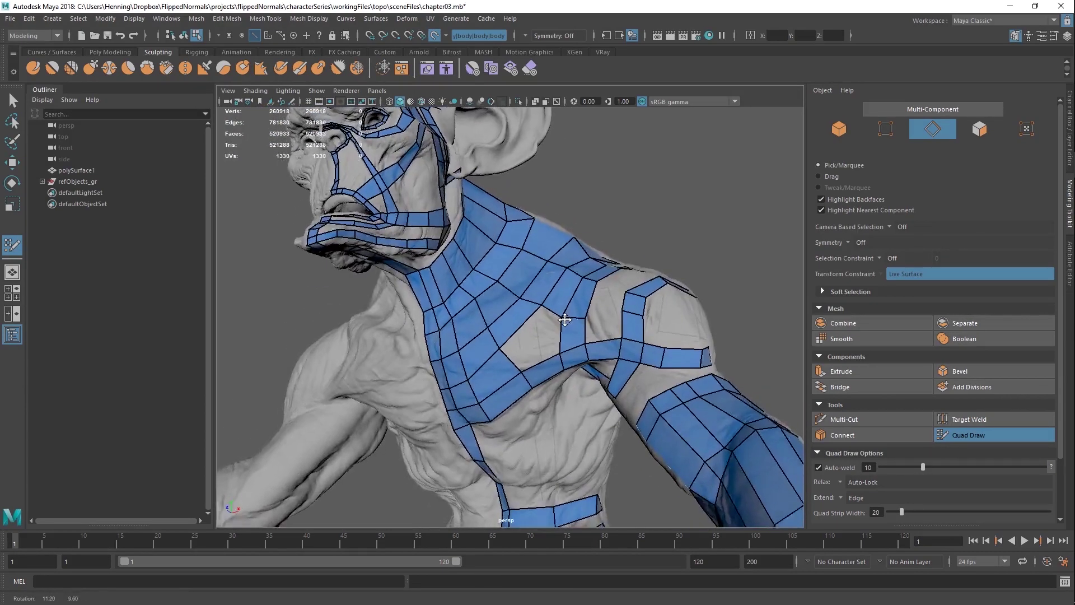
alt+right_drag(564, 320, 570, 320)
shift+click(549, 329)
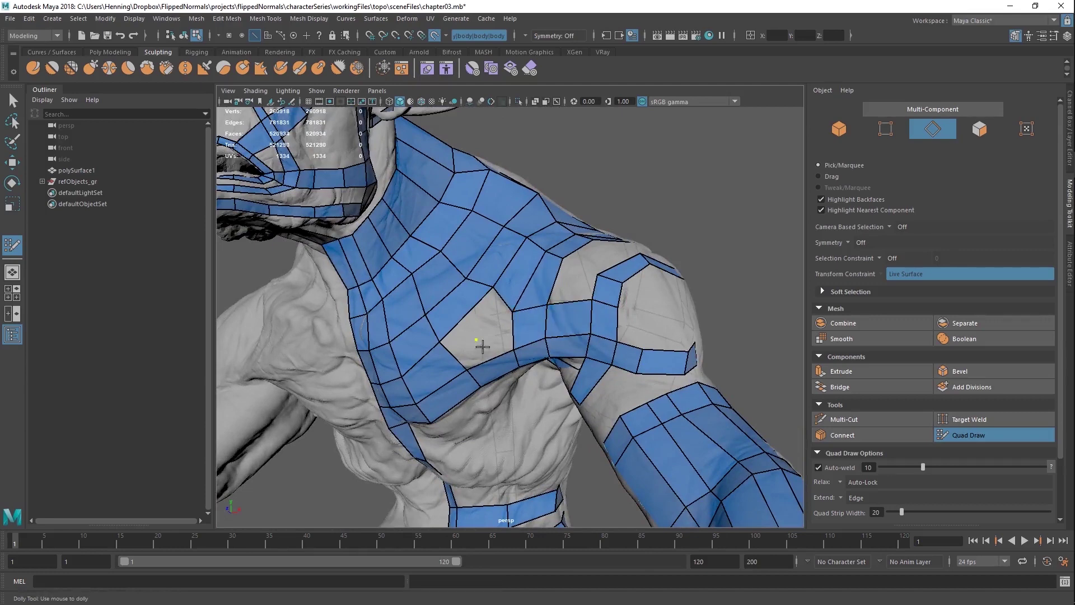
alt+drag(465, 345, 419, 362)
shift+click(462, 343)
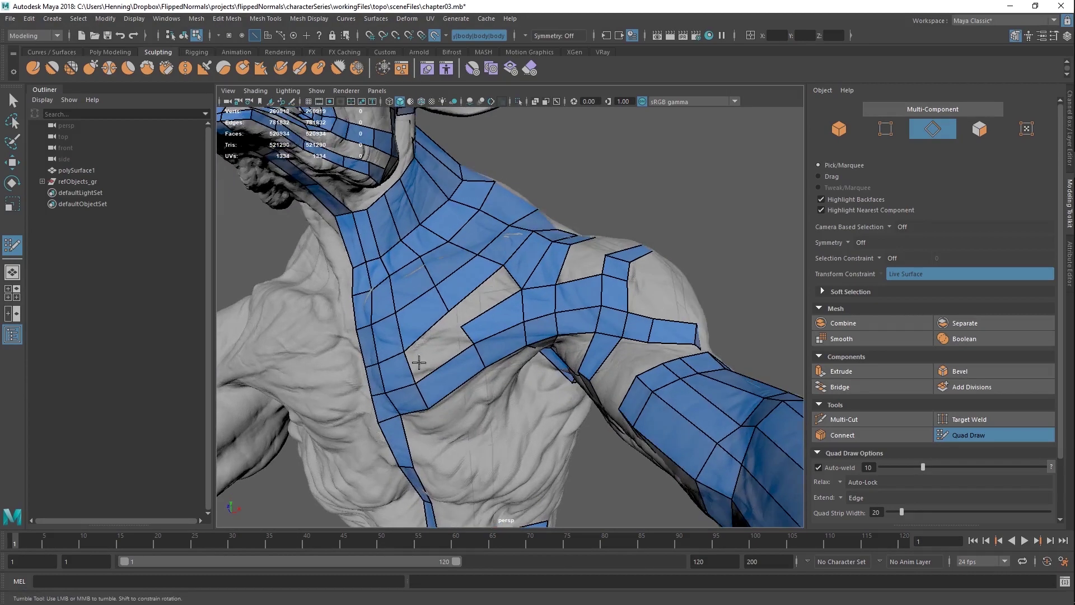
Step: Close the remaining chest gap between the collarbone quads and the lower chest strip with quads
shift+click(408, 366)
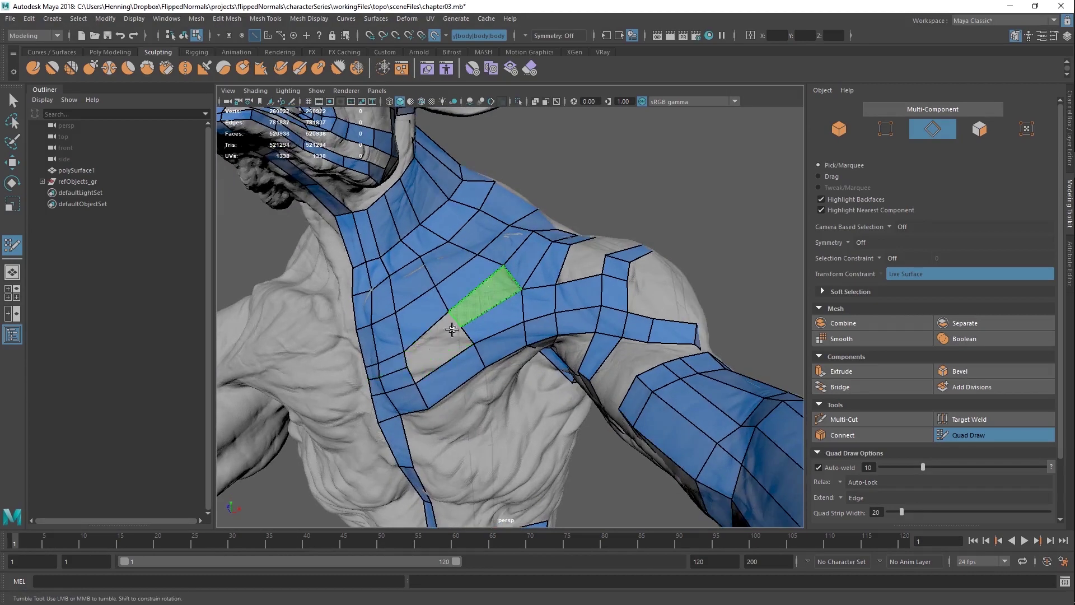
shift+click(497, 288)
shift+click(432, 336)
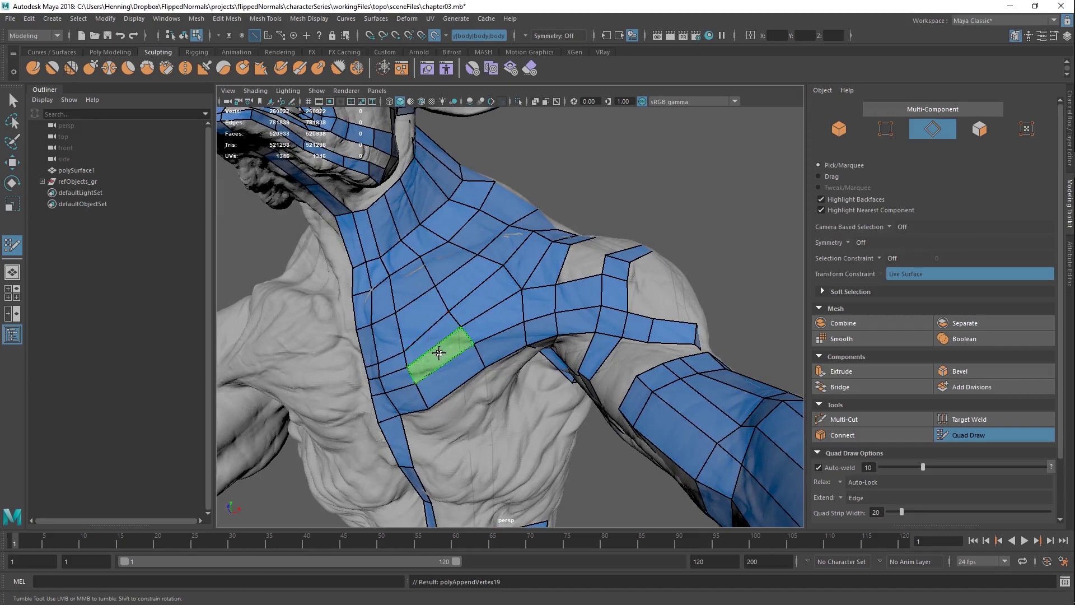
shift+click(435, 357)
Step: Fill the open area at the front of the shoulder with quads
alt+drag(436, 356, 479, 371)
shift+click(541, 359)
shift+click(553, 388)
shift+click(540, 369)
shift+click(498, 369)
Step: Add edge loops across the rear shoulder strips, adjust their vertices, and fill a row of quads above the lower strip
alt+drag(538, 340, 514, 344)
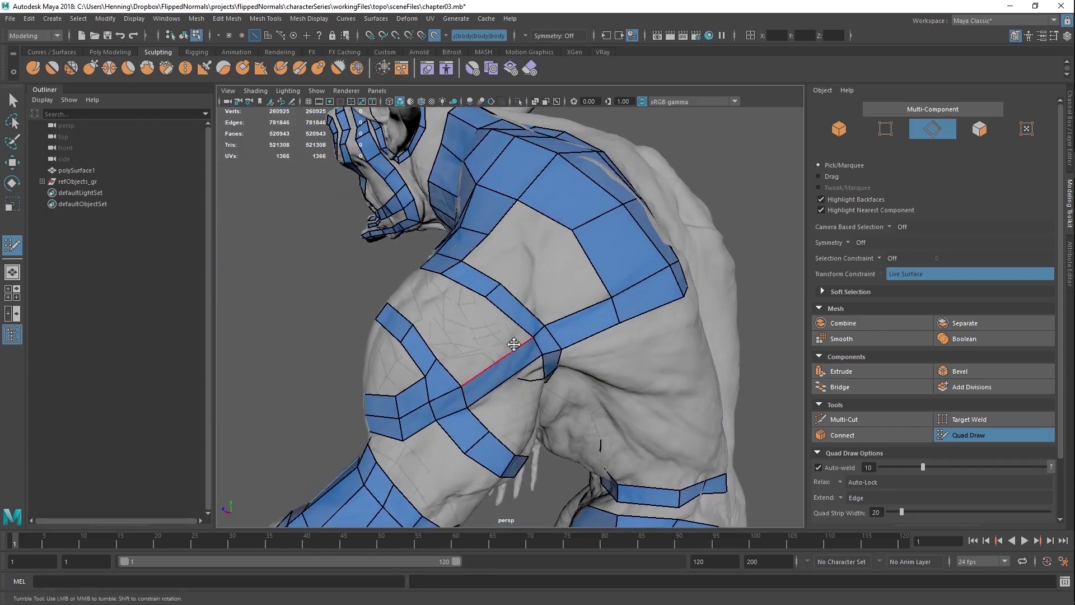
ctrl+click(511, 315)
drag(437, 361, 443, 365)
drag(494, 291, 484, 284)
ctrl+click(497, 364)
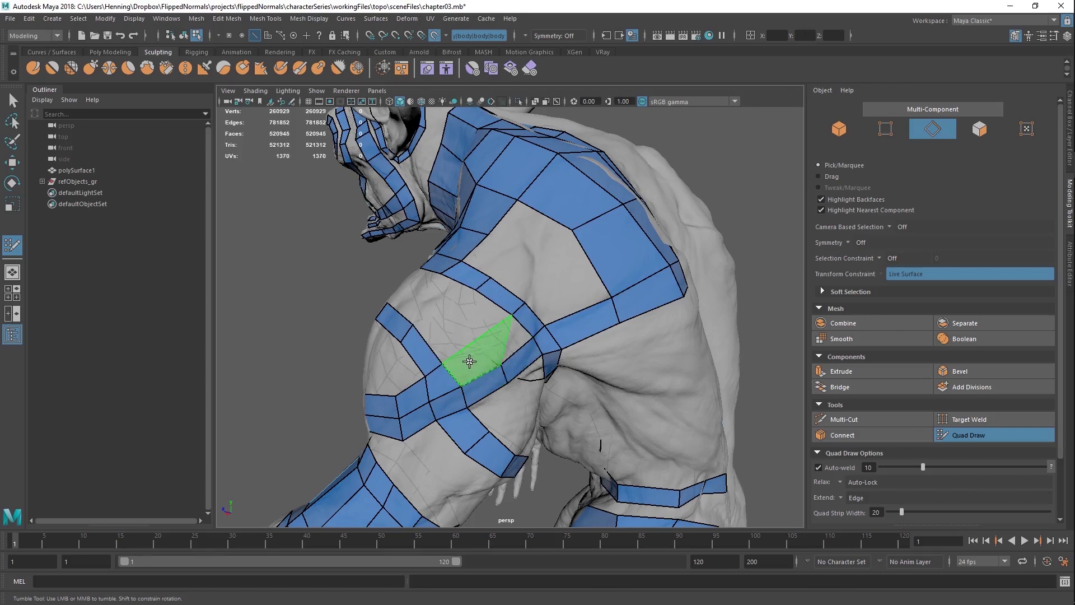
click(478, 342)
shift+click(488, 359)
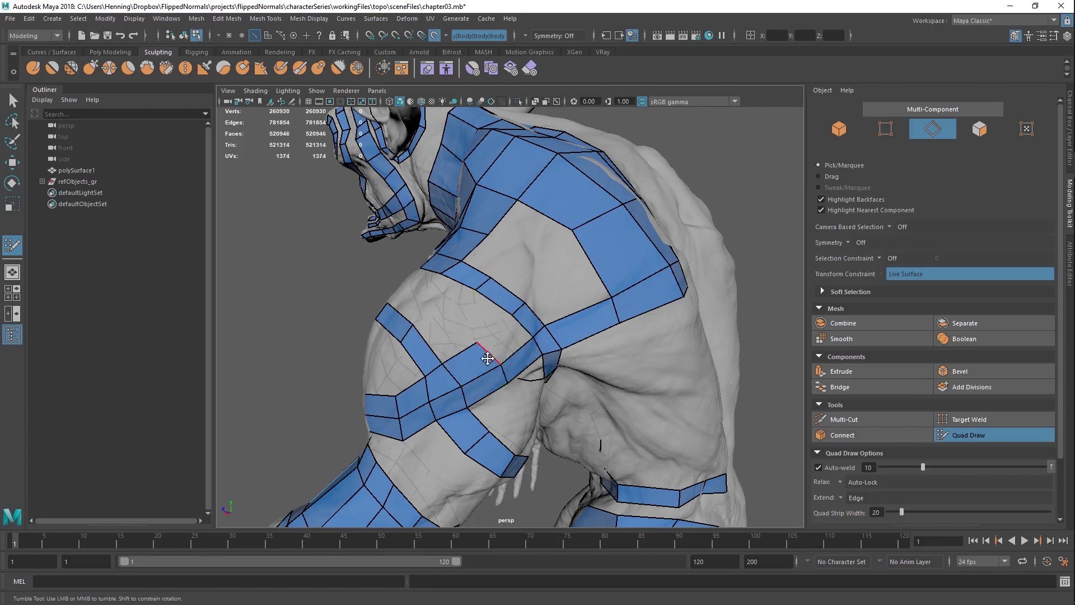
shift+click(514, 336)
Step: Insert an edge loop across the shoulder-blade patch and fill the quad linking it to the rear shoulder row
alt+right_drag(514, 337, 492, 301)
alt+drag(492, 300, 463, 316)
alt+right_drag(462, 316, 489, 331)
alt+drag(482, 317, 526, 322)
ctrl+click(542, 291)
shift+click(517, 307)
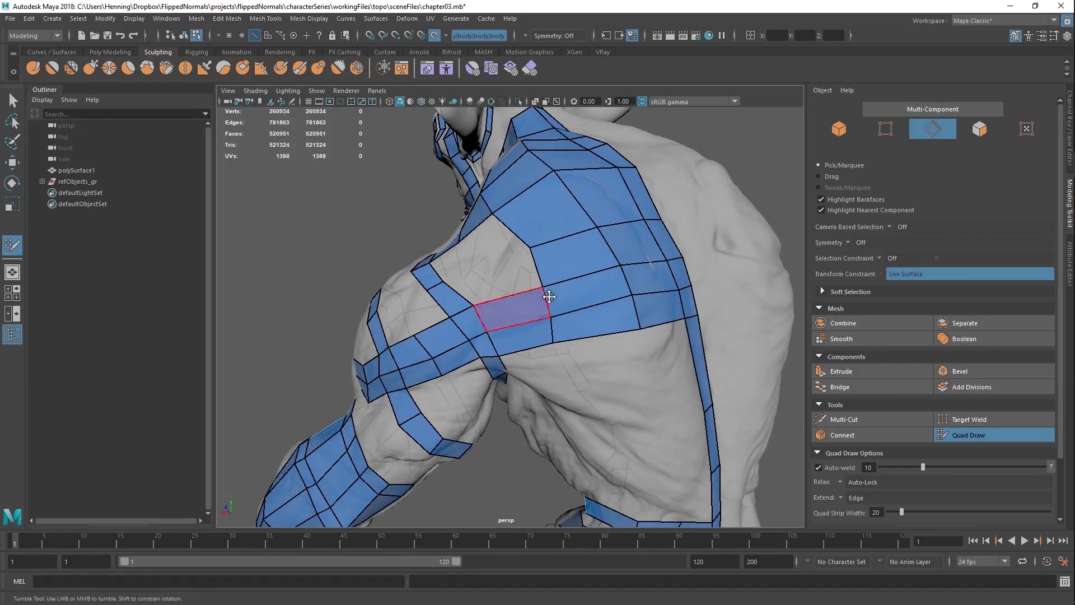
Step: Insert another edge loop at the rear shoulder and fill the hole beside the shoulder-blade patch with quads
alt+drag(507, 297, 557, 303)
ctrl+click(561, 344)
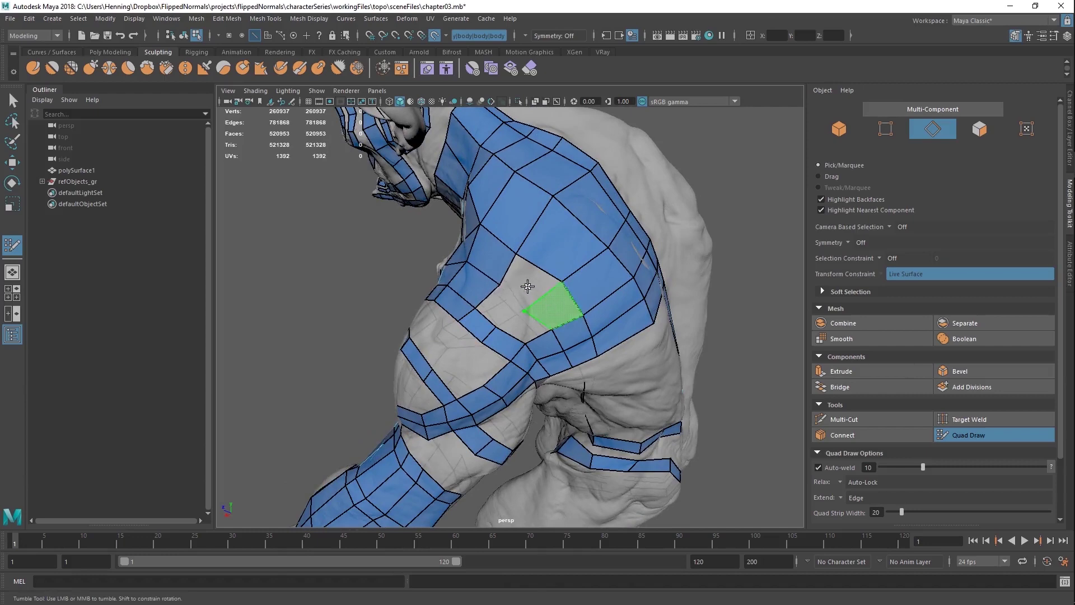
mouse_move(530, 311)
shift+mouse_down()
mouse_move(514, 298)
mouse_move(523, 313)
mouse_move(553, 281)
mouse_move(602, 299)
mouse_move(515, 299)
shift+mouse_up()
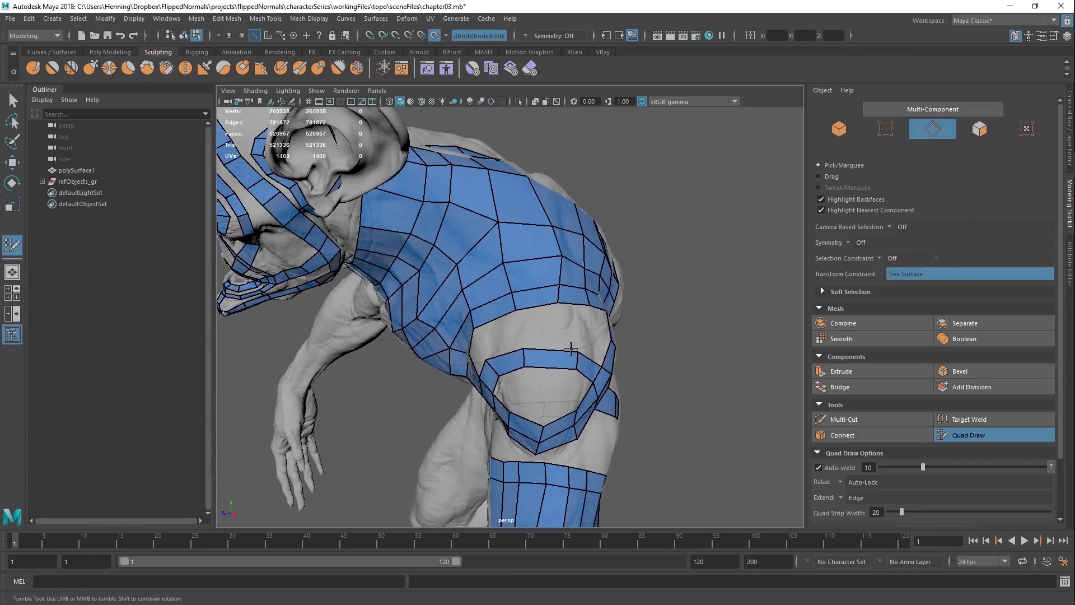
Step: Bridge the upper shoulder patch to the top of the deltoid ring with a central quad
alt+middle_drag(552, 348, 543, 297)
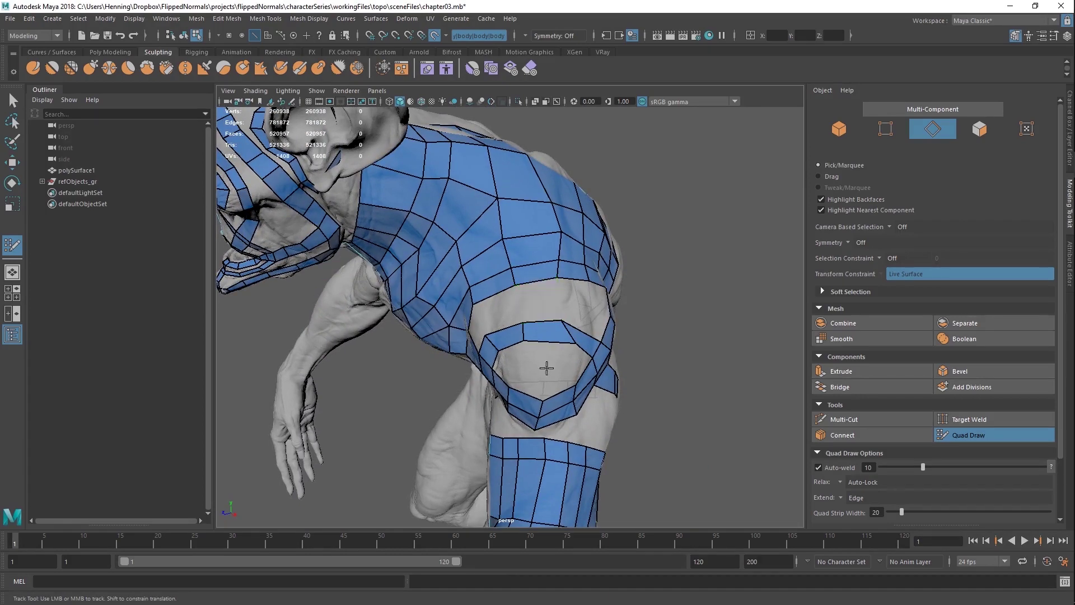
shift+click(542, 305)
alt+drag(540, 371, 531, 354)
alt+middle_drag(531, 354, 522, 343)
alt+right_drag(522, 343, 526, 348)
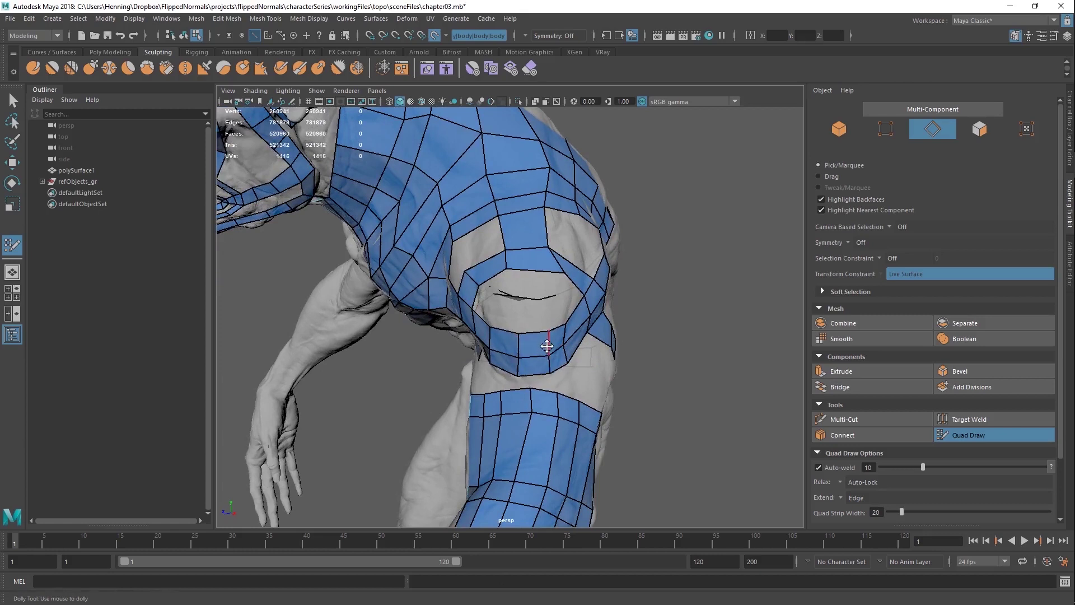
Step: Fill the gaps on both sides of the central quad between the upper shoulder and the deltoid ring
alt+drag(549, 289, 537, 299)
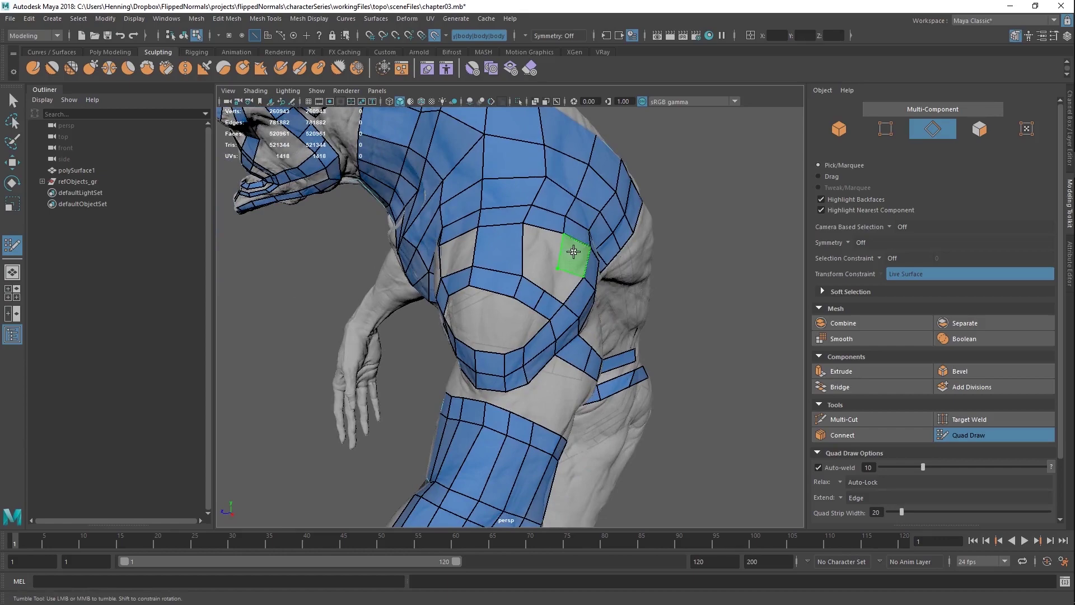
shift+click(553, 285)
alt+drag(541, 289, 628, 273)
alt+drag(503, 282, 567, 290)
shift+click(507, 307)
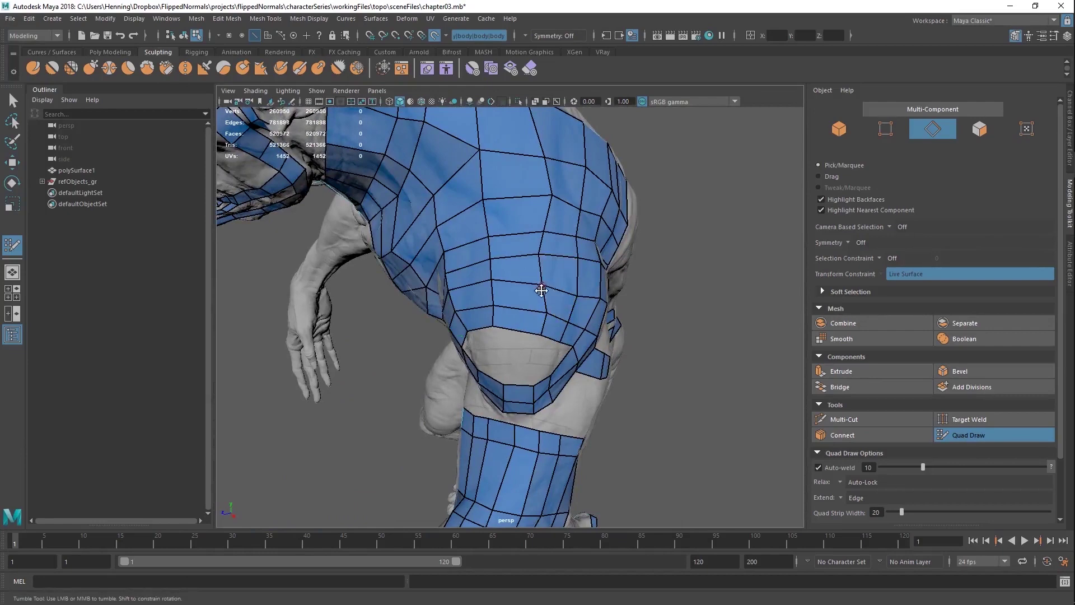
Step: Extend a second row of quads from the upper-arm strip around the underside of the arm to its back
alt+drag(541, 290, 565, 301)
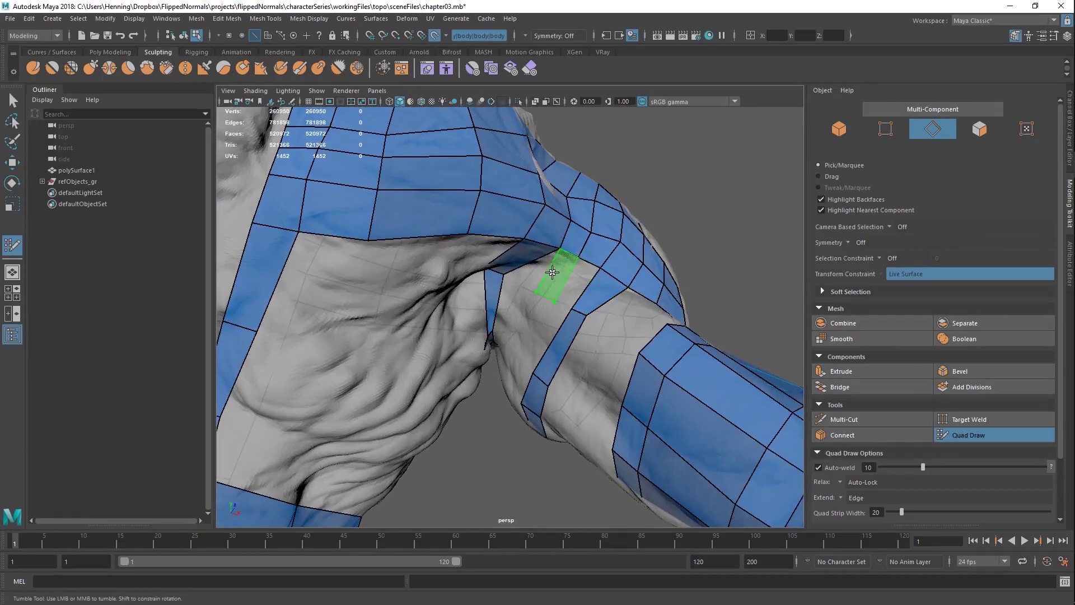
alt+drag(546, 308, 558, 320)
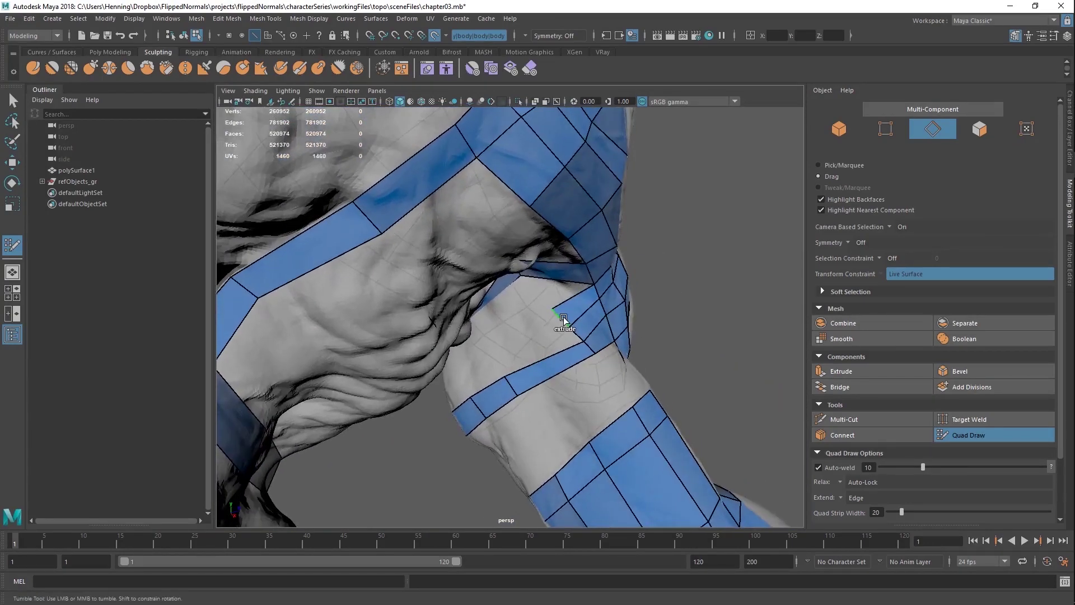
middle_drag(564, 318, 490, 350)
alt+drag(496, 351, 498, 307)
middle_drag(482, 314, 420, 261)
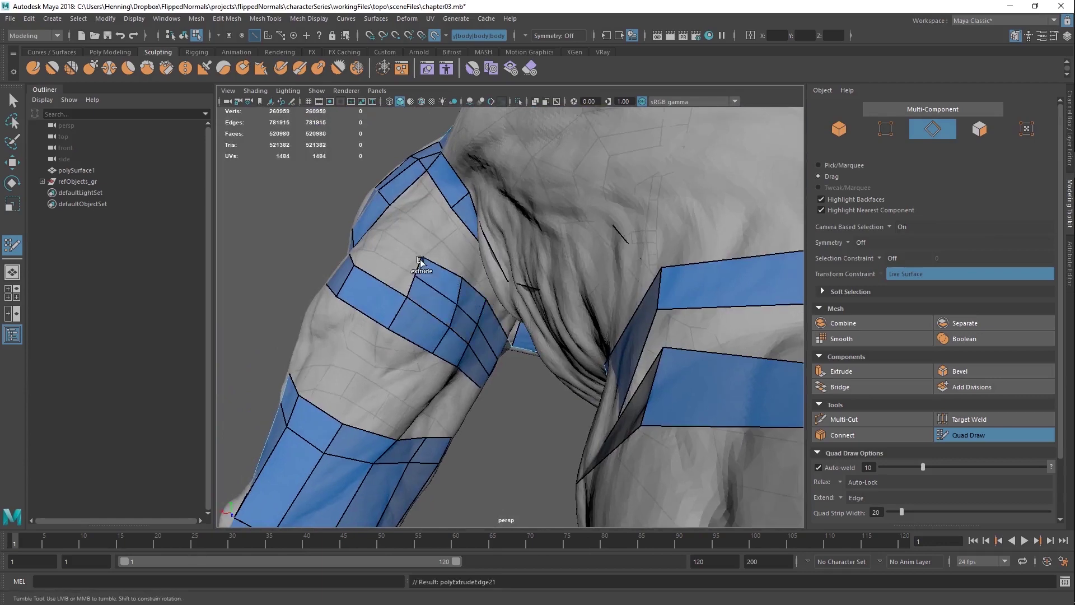
Step: Reposition the end vertices of the new underarm row and save the scene
alt+drag(421, 262, 457, 323)
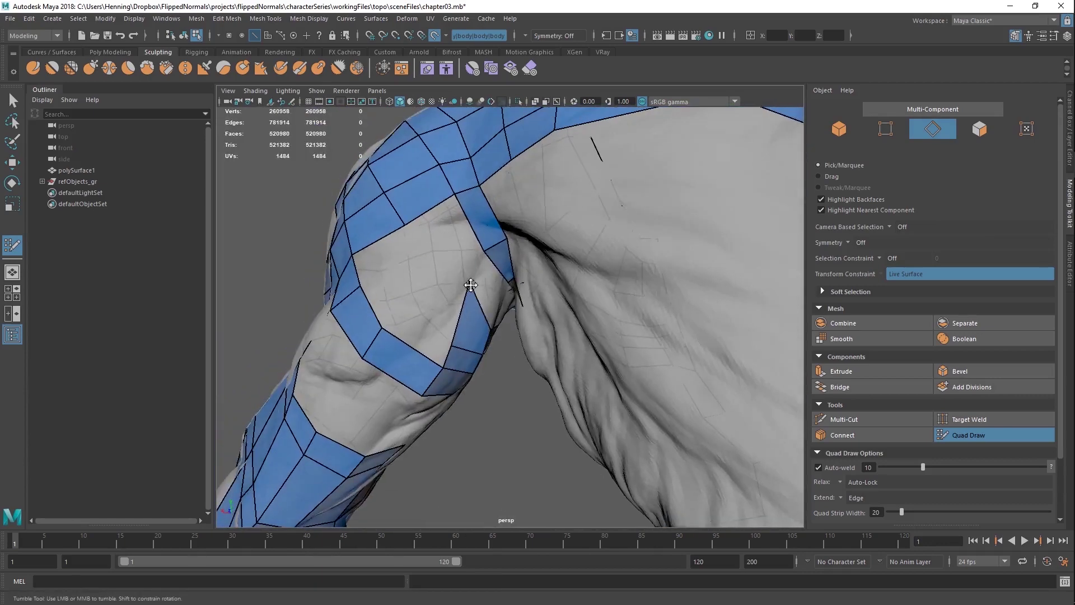
drag(471, 285, 482, 295)
mouse_move(453, 345)
mouse_down()
mouse_move(475, 331)
mouse_move(437, 276)
mouse_move(533, 284)
mouse_move(499, 288)
mouse_move(543, 319)
mouse_move(590, 301)
mouse_move(644, 343)
mouse_up()
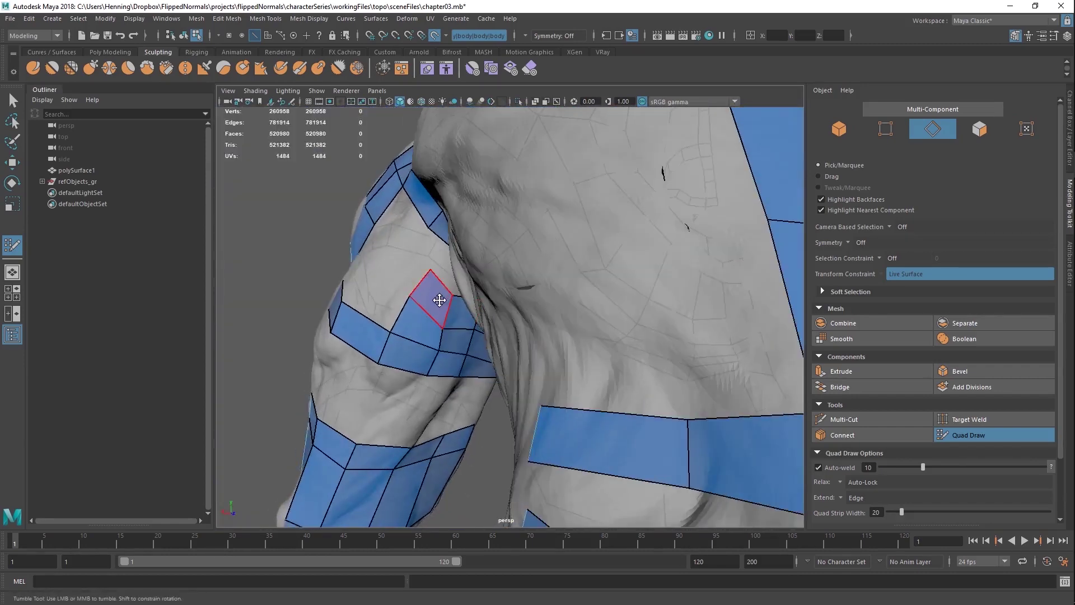
alt+drag(428, 290, 465, 311)
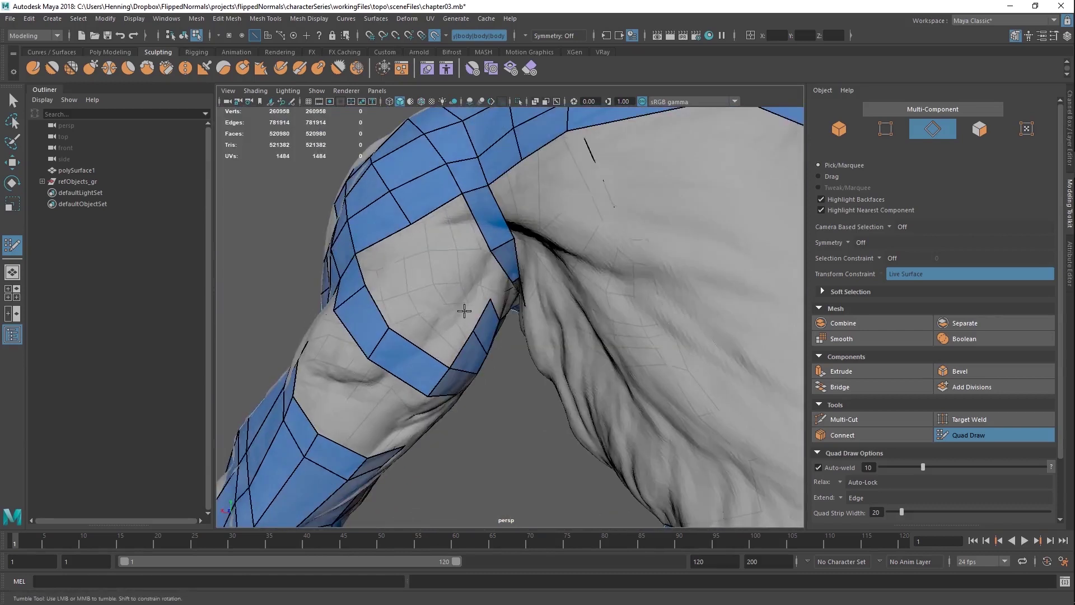
key(ctrl+s)
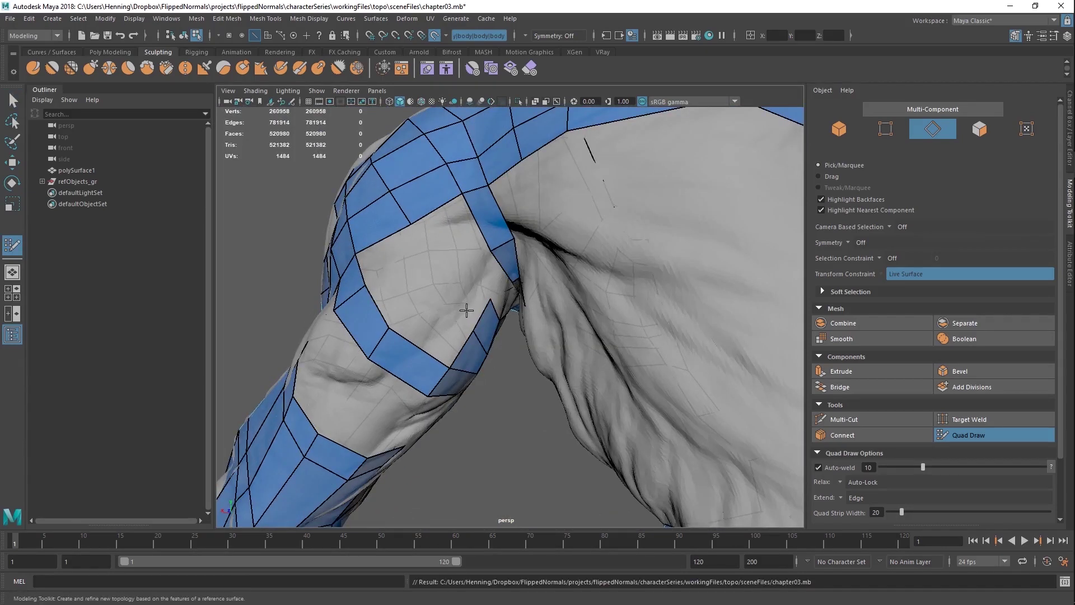
Step: Join the underarm row to the armpit strip and fill the lower part of the rear upper-arm gap with quads
alt+drag(468, 302, 493, 240)
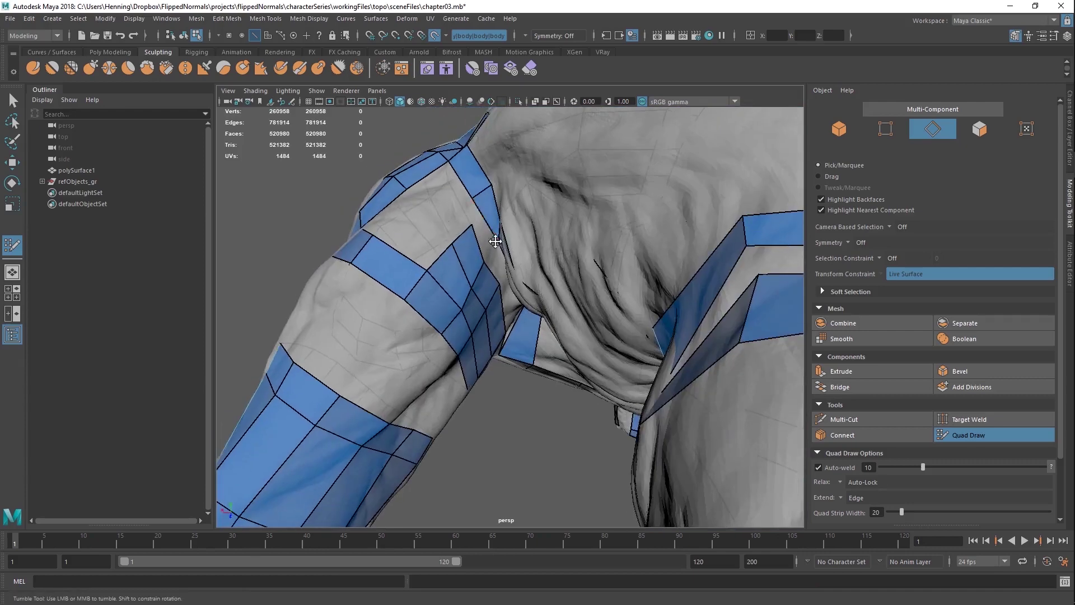
alt+drag(457, 204, 455, 254)
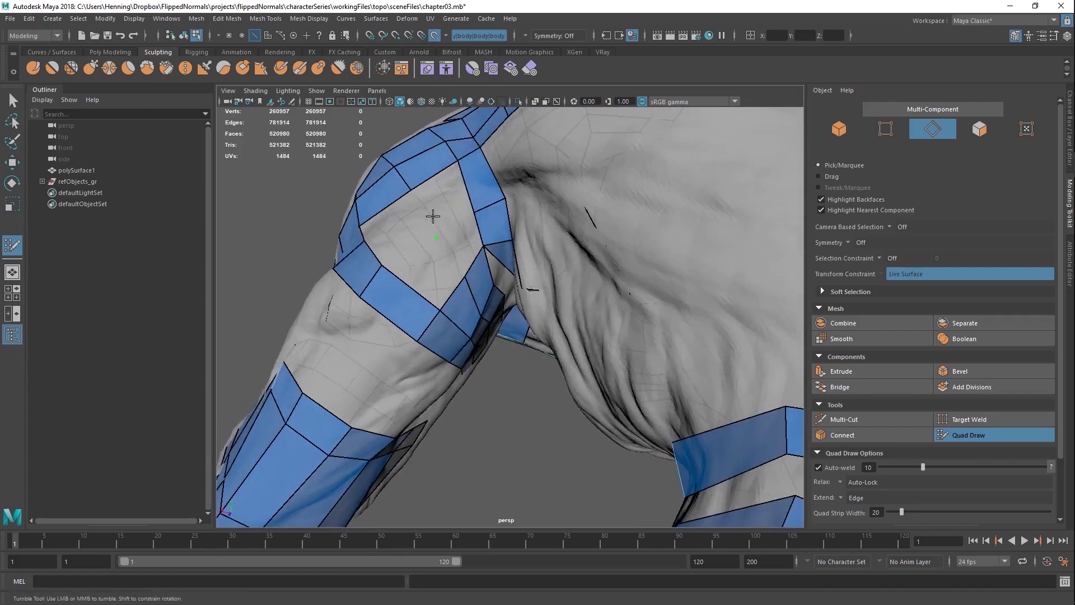
alt+drag(433, 216, 474, 209)
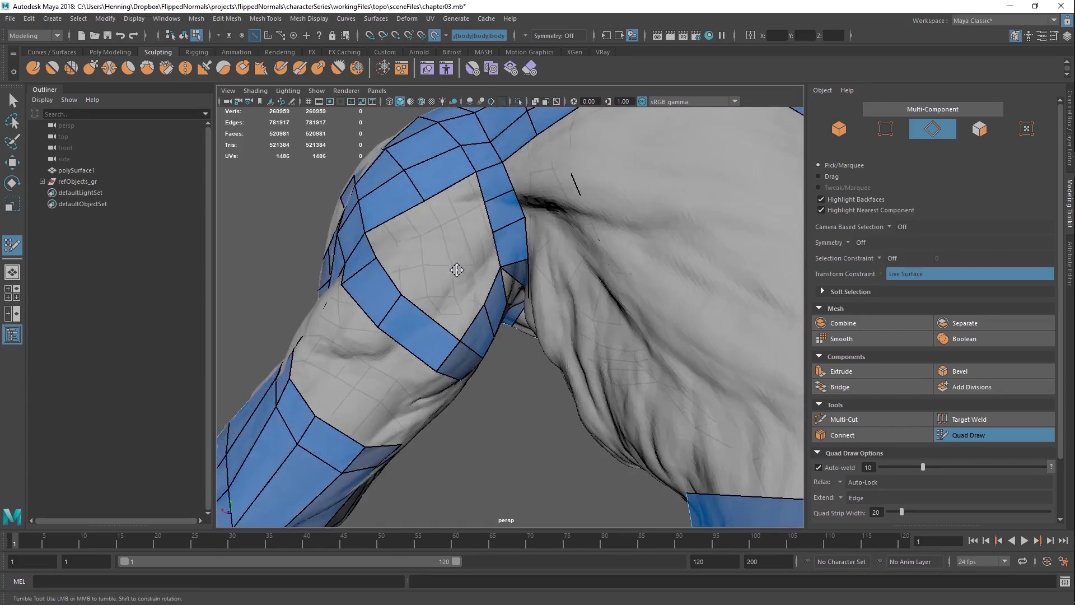
shift+click(477, 276)
shift+click(454, 296)
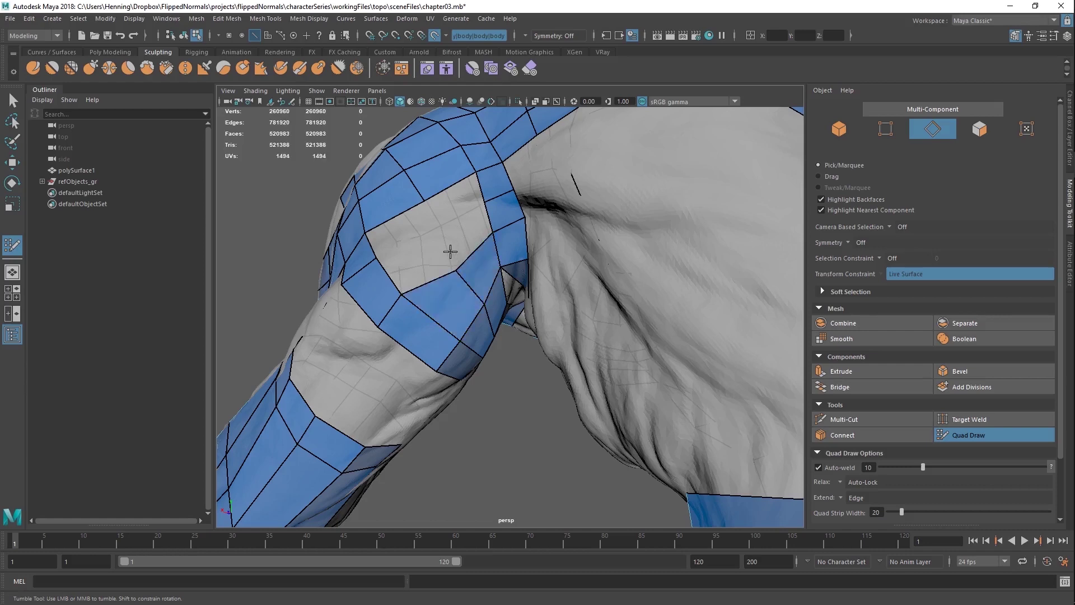
Step: Place a vertex in the middle of the rear upper-arm gap and fill the rest of the gap with quads
click(435, 226)
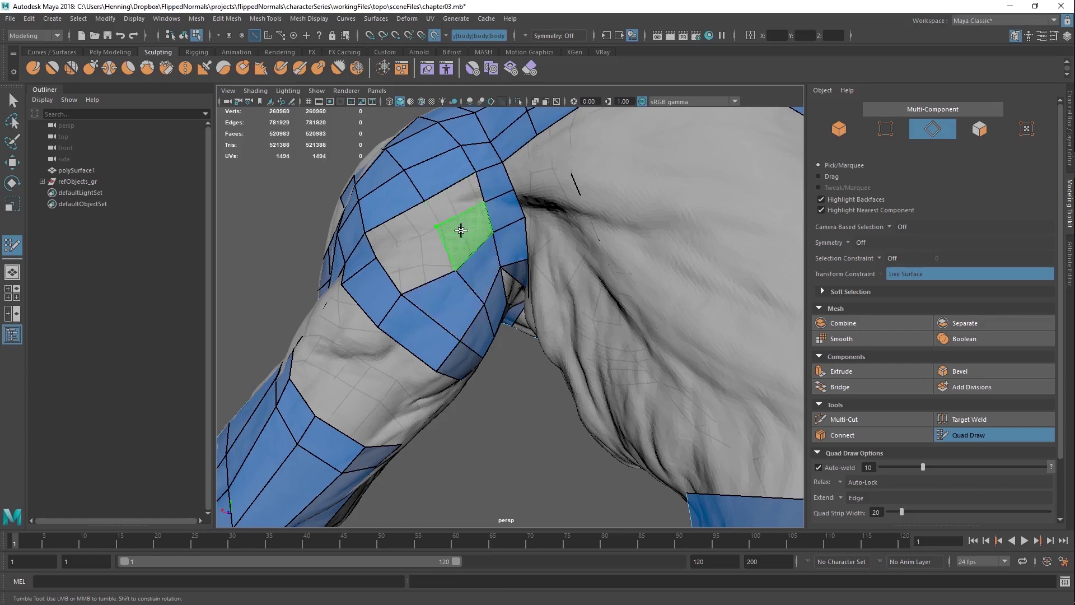
shift+click(452, 205)
shift+click(460, 238)
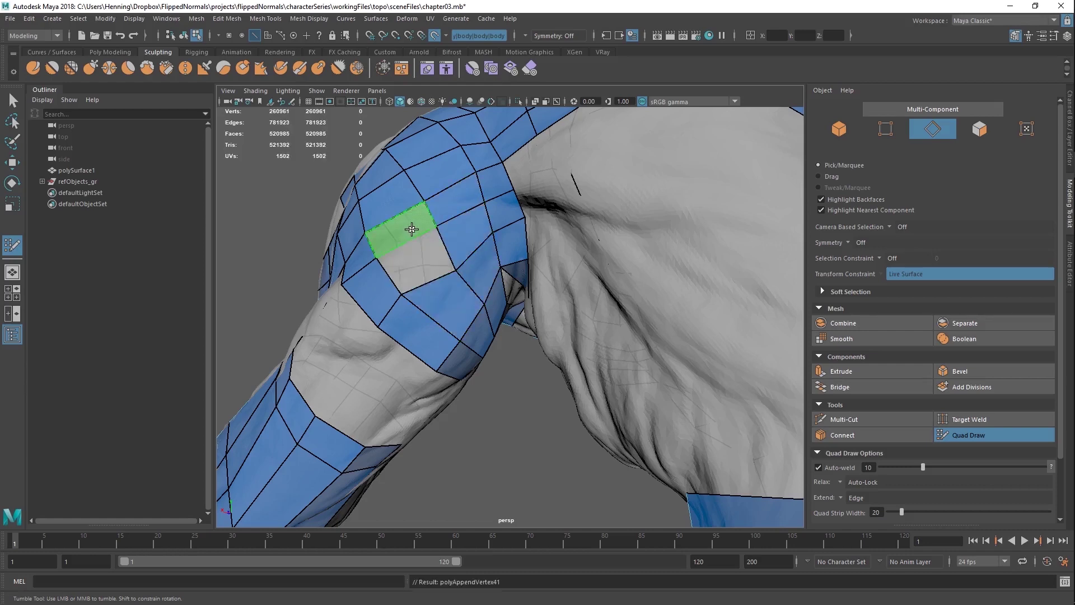
shift+click(418, 253)
shift+click(414, 229)
Step: Close the small gap in the armpit, insert an edge loop there, and weld the stray vertices into the surrounding quads
alt+right_drag(483, 229, 451, 230)
alt+drag(452, 230, 403, 226)
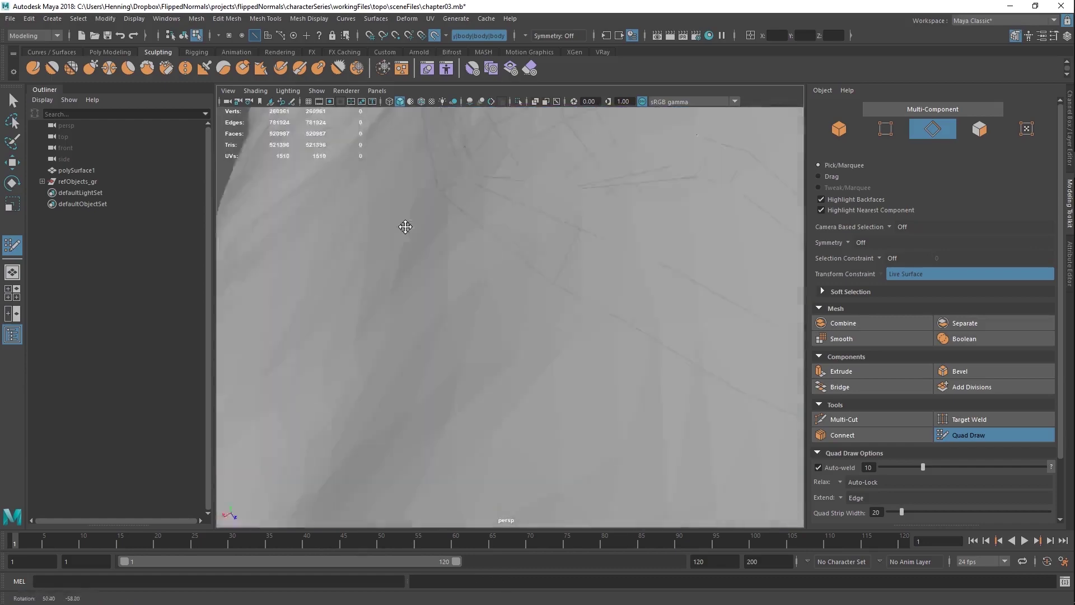
alt+right_drag(404, 226, 274, 240)
alt+drag(514, 242, 531, 254)
alt+right_drag(530, 253, 547, 300)
drag(544, 294, 600, 375)
alt+right_drag(600, 374, 545, 304)
ctrl+click(471, 239)
alt+drag(471, 240, 563, 265)
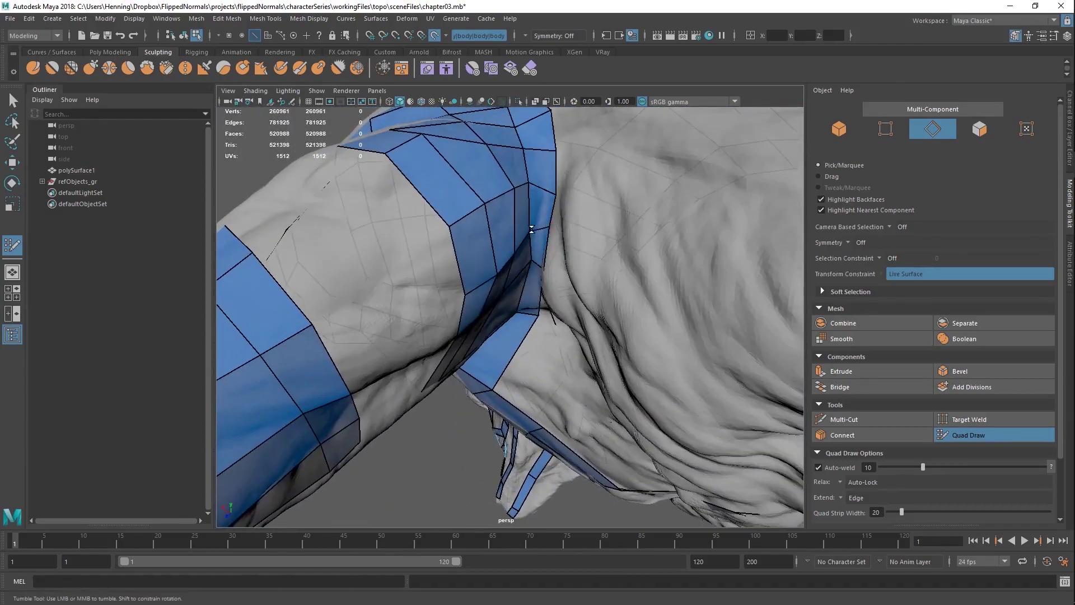
drag(531, 229, 531, 232)
alt+drag(531, 232, 534, 268)
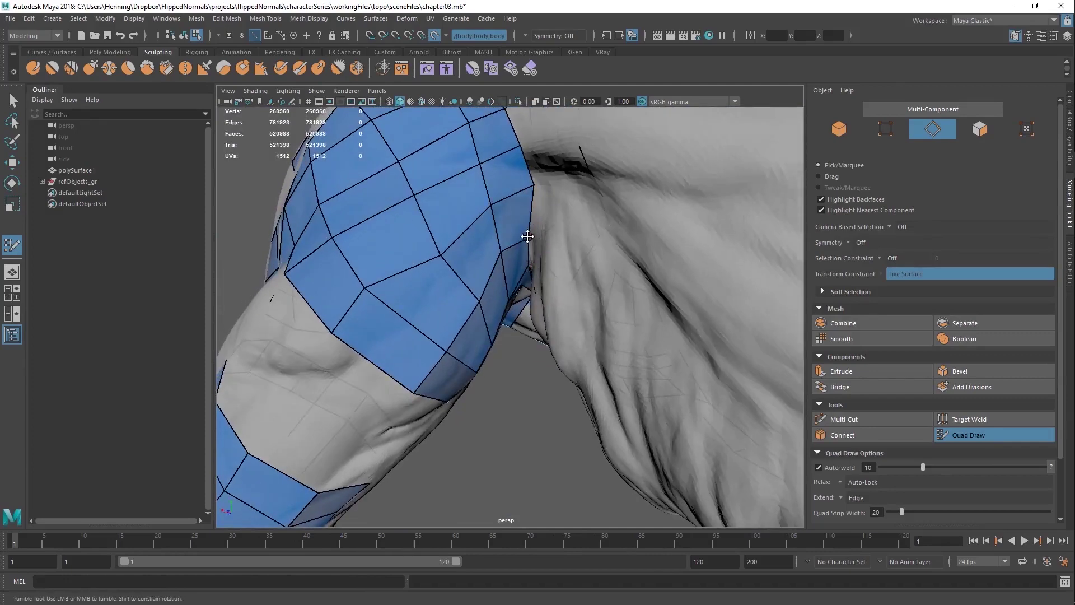
alt+right_drag(523, 186, 530, 264)
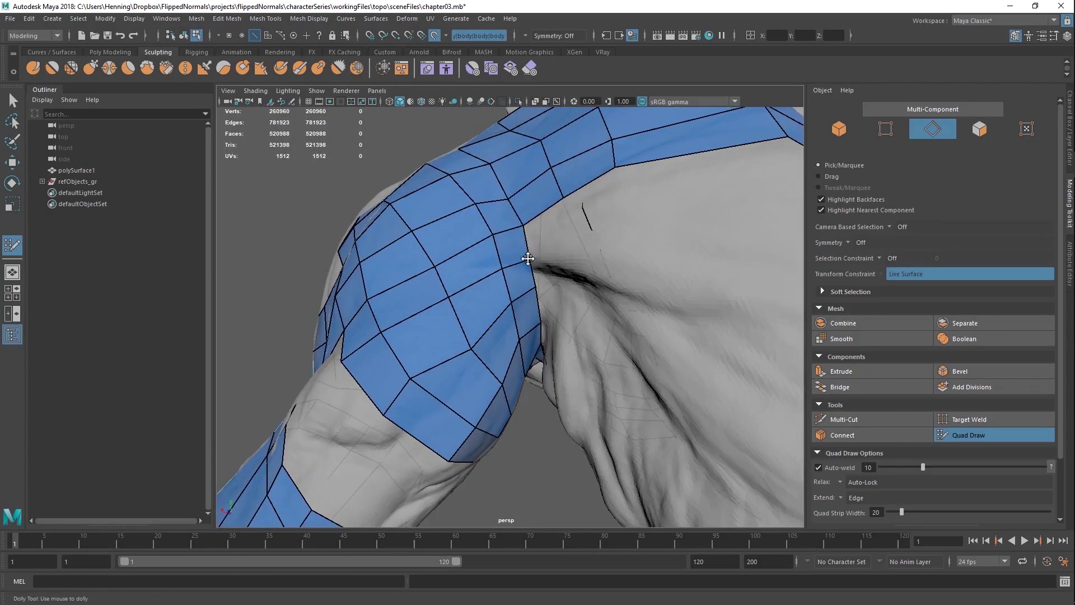
Step: Relax the quads on the rear upper arm and even out the rim of the outer-shoulder opening
mouse_move(528, 258)
alt+mouse_down()
mouse_move(494, 249)
mouse_move(505, 288)
mouse_move(589, 310)
alt+mouse_up()
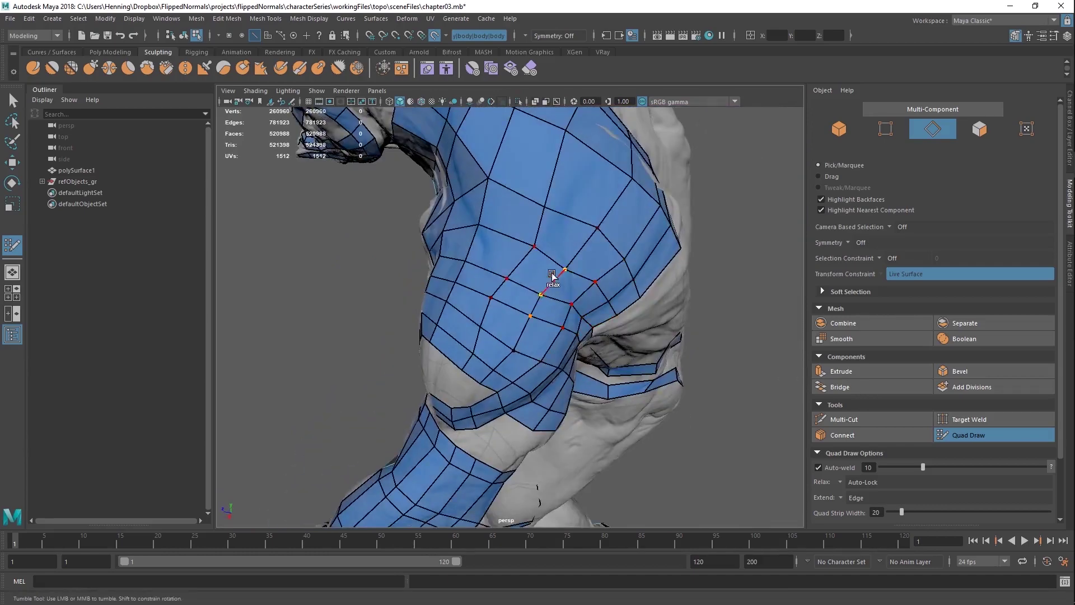
alt+drag(527, 295, 554, 293)
alt+right_drag(554, 293, 559, 316)
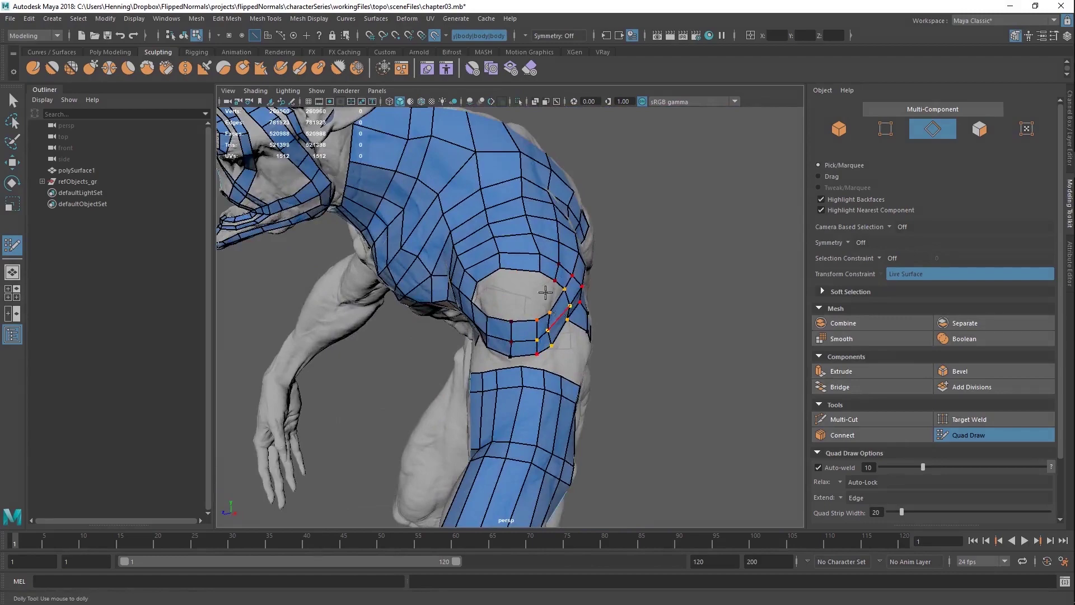
alt+drag(544, 292, 512, 265)
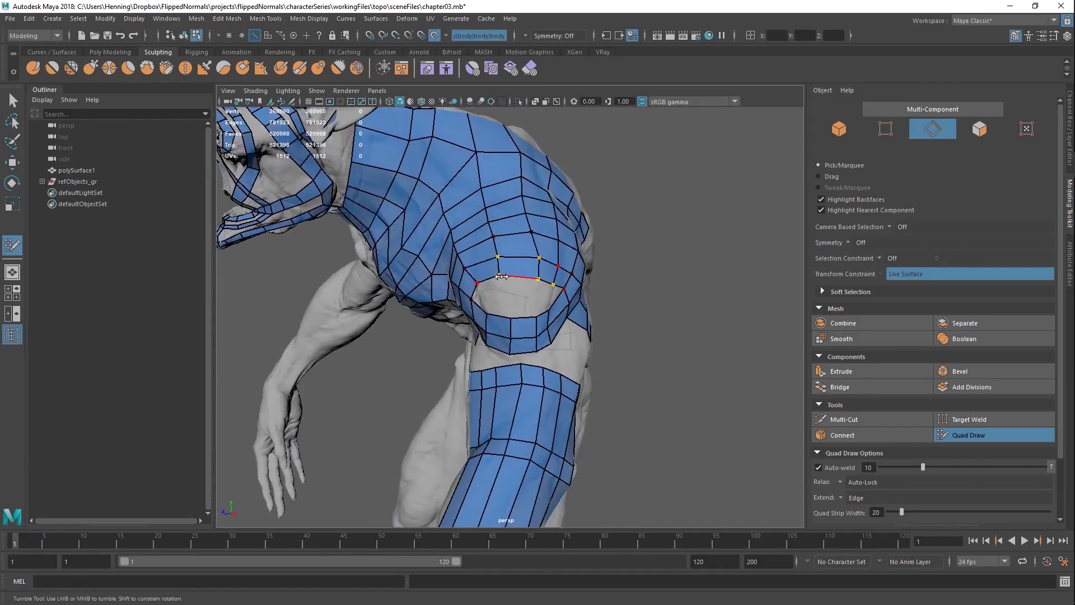
mouse_move(507, 284)
alt+mouse_down()
mouse_move(505, 304)
mouse_move(516, 283)
alt+mouse_up()
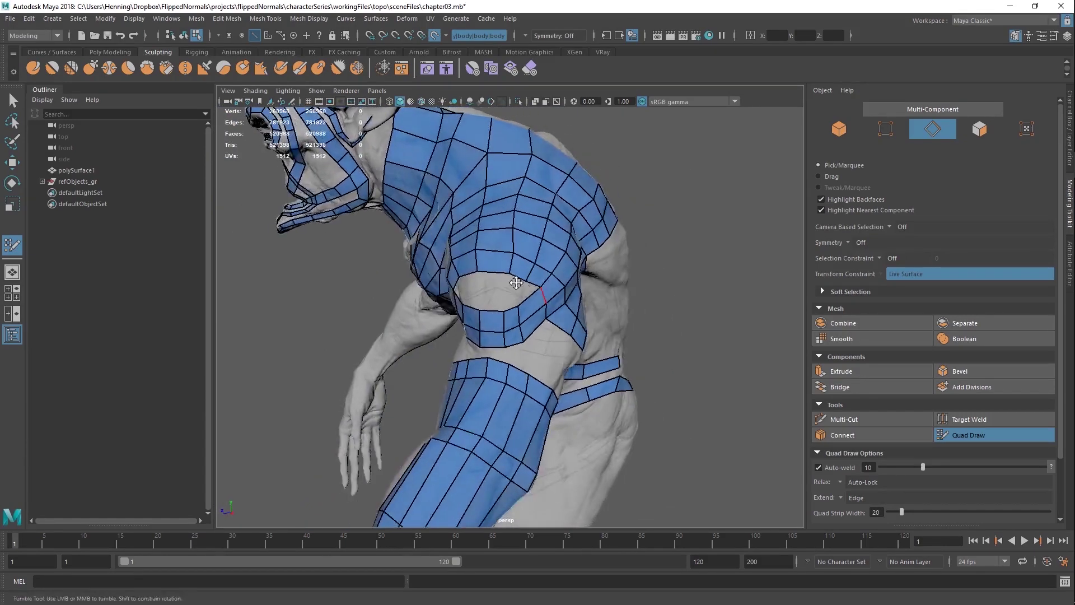
Step: Fill the opening on the outer shoulder with quads and insert edge loops that carry the surrounding rows through it
scroll(515, 282, up, 3)
mouse_move(513, 305)
mouse_down()
mouse_move(514, 289)
mouse_move(541, 284)
mouse_up()
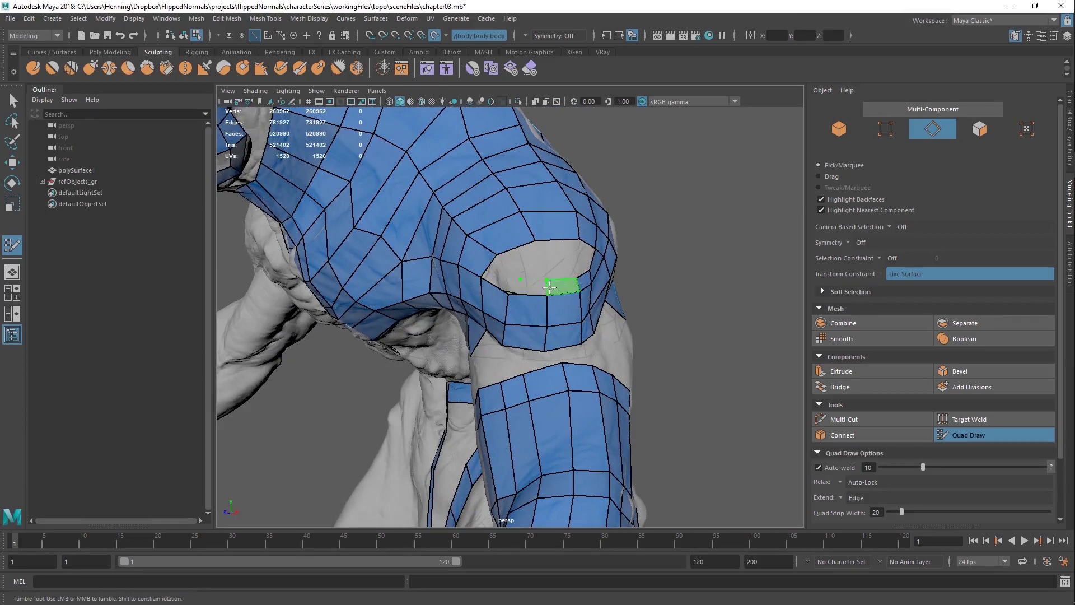
shift+click(561, 287)
alt+drag(561, 288, 537, 298)
mouse_move(530, 252)
mouse_down()
mouse_move(531, 291)
mouse_move(526, 264)
mouse_move(537, 256)
mouse_up()
key(ctrl+z)
ctrl+click(528, 247)
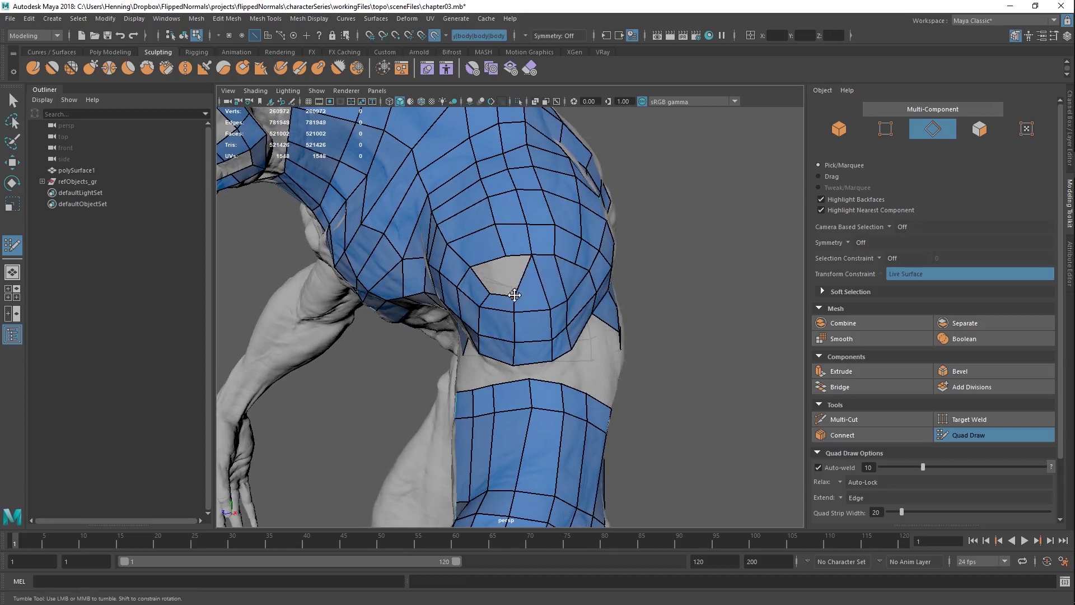
mouse_move(514, 295)
mouse_down()
mouse_move(504, 255)
mouse_move(496, 284)
mouse_up()
ctrl+click(488, 267)
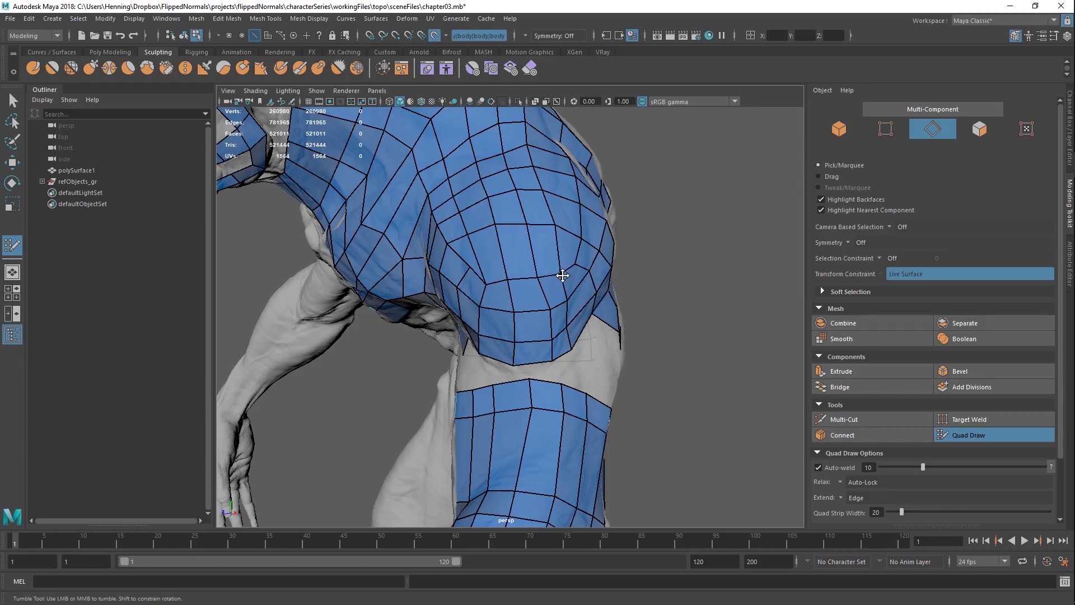
Step: Leave Quad Draw, delete the retopology mesh's construction history, and restart Quad Draw
alt+drag(553, 261, 595, 247)
alt+middle_drag(595, 247, 516, 244)
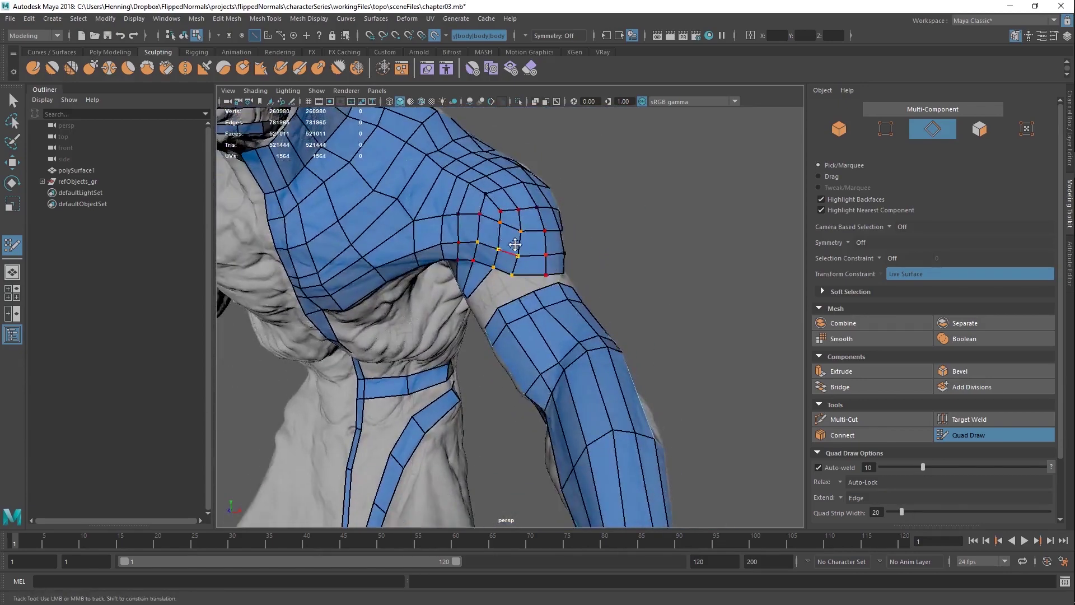
alt+drag(515, 244, 487, 290)
mouse_move(487, 290)
alt+right_down()
mouse_move(490, 320)
mouse_move(499, 240)
alt+right_up()
key(q)
key(F8)
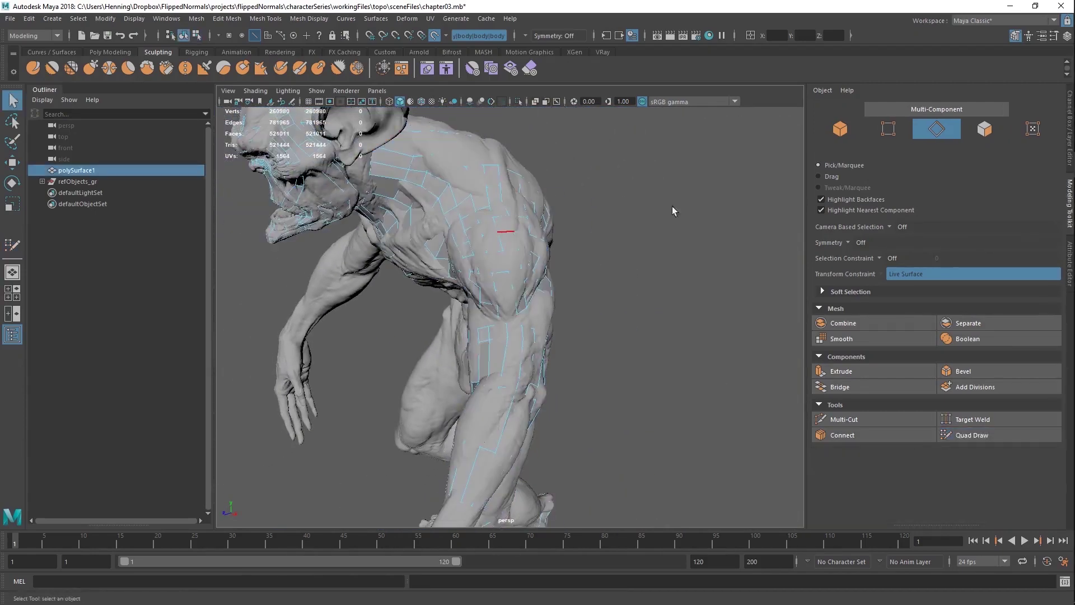
key(ctrl+a)
key(ctrl+a)
mouse_move(1057, 139)
mouse_down()
mouse_move(1054, 278)
mouse_move(1050, 144)
mouse_up()
key(alt+shift+d)
click(1015, 36)
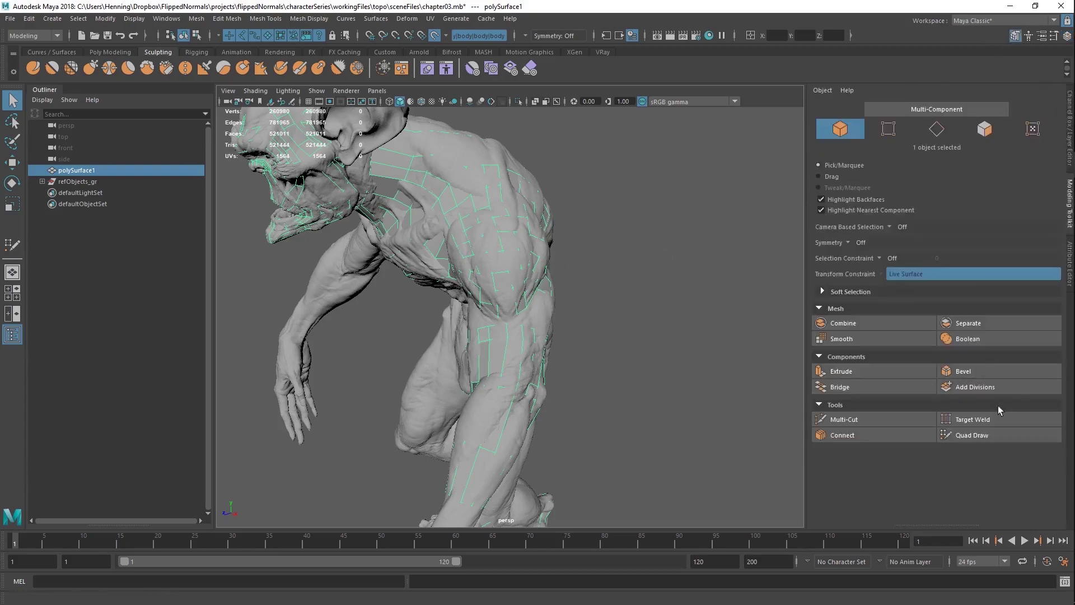
click(969, 435)
Step: Extrude the lower border of the inner upper-arm quads toward the arm strip and weld the new row's ends to the shoulder quads
alt+drag(460, 280, 433, 252)
alt+right_drag(434, 252, 547, 305)
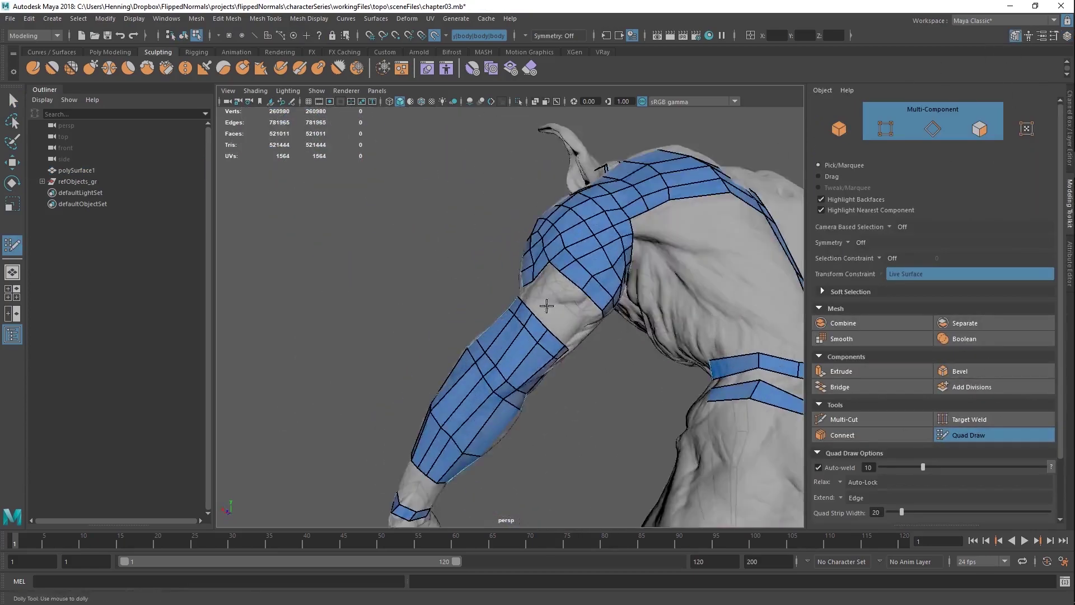
alt+drag(547, 304, 756, 338)
alt+right_drag(604, 305, 659, 312)
alt+drag(660, 312, 621, 284)
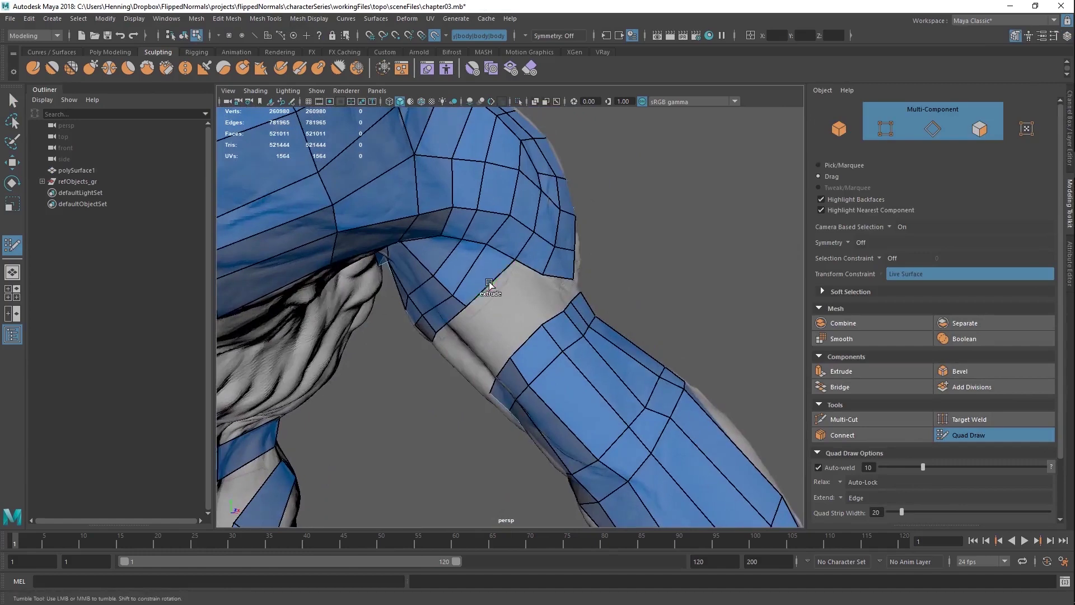
drag(491, 284, 519, 301)
key(ctrl+z)
middle_drag(491, 286, 504, 303)
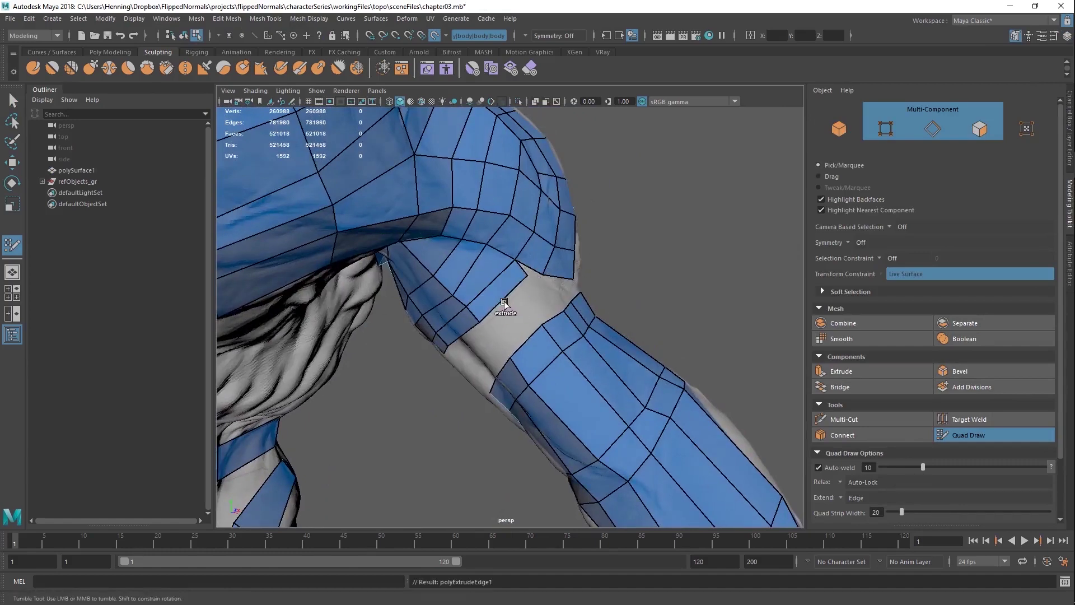
alt+drag(603, 265, 400, 303)
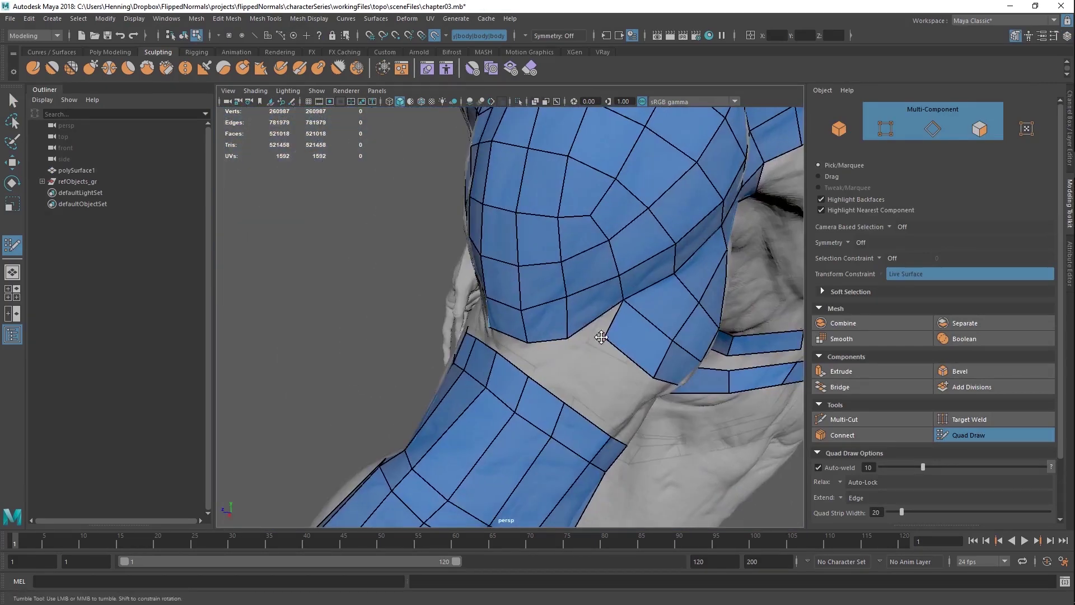
drag(602, 337, 553, 302)
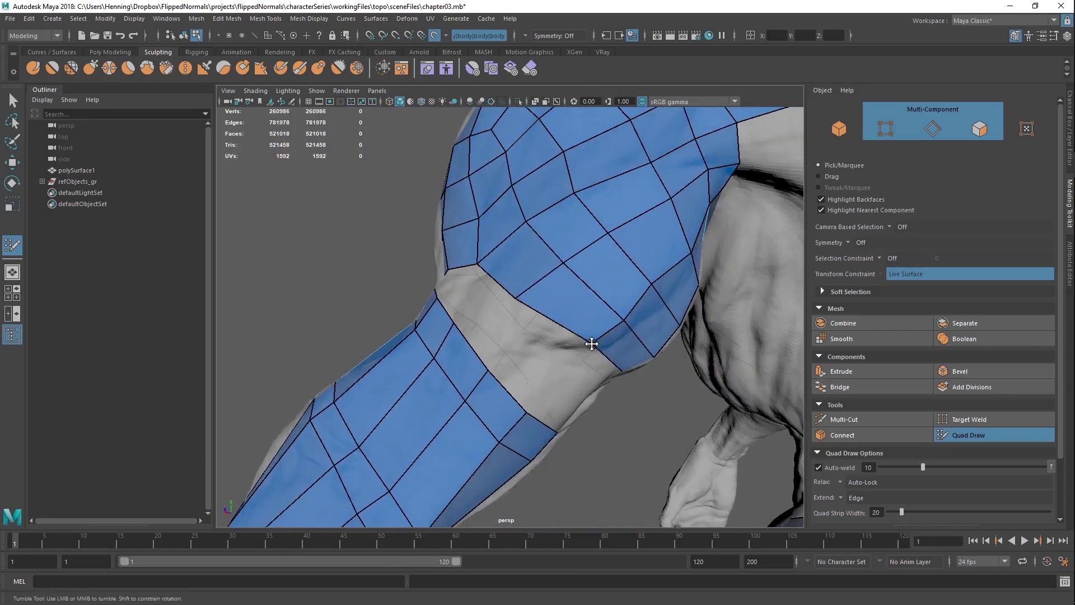
Step: Insert two lengthwise edge loops through the inner and underside quads of the upper arm
alt+drag(592, 343, 461, 276)
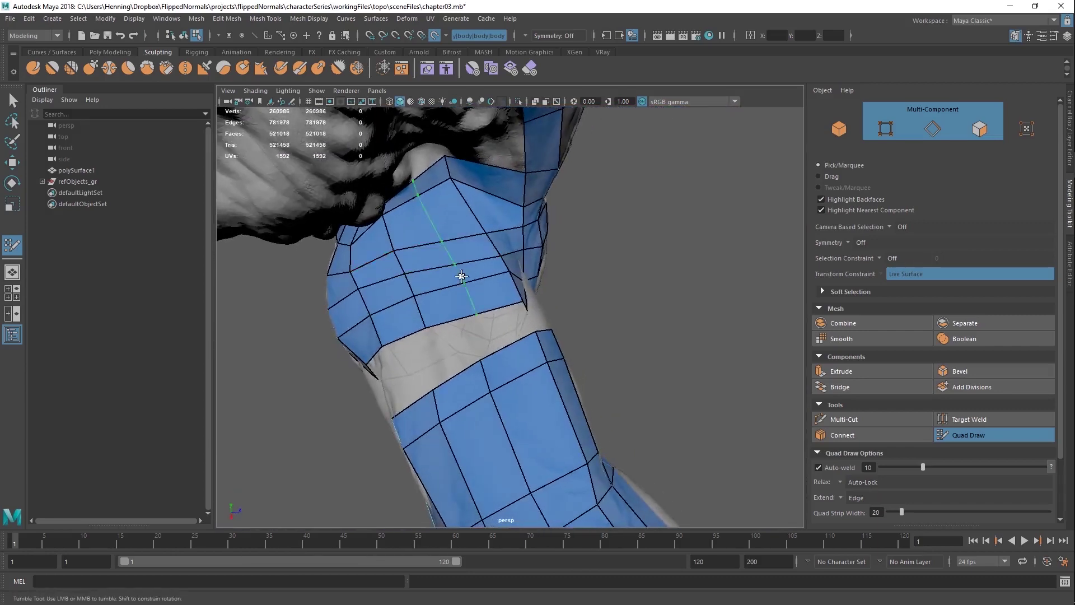
alt+drag(470, 236, 564, 316)
alt+drag(540, 352, 621, 314)
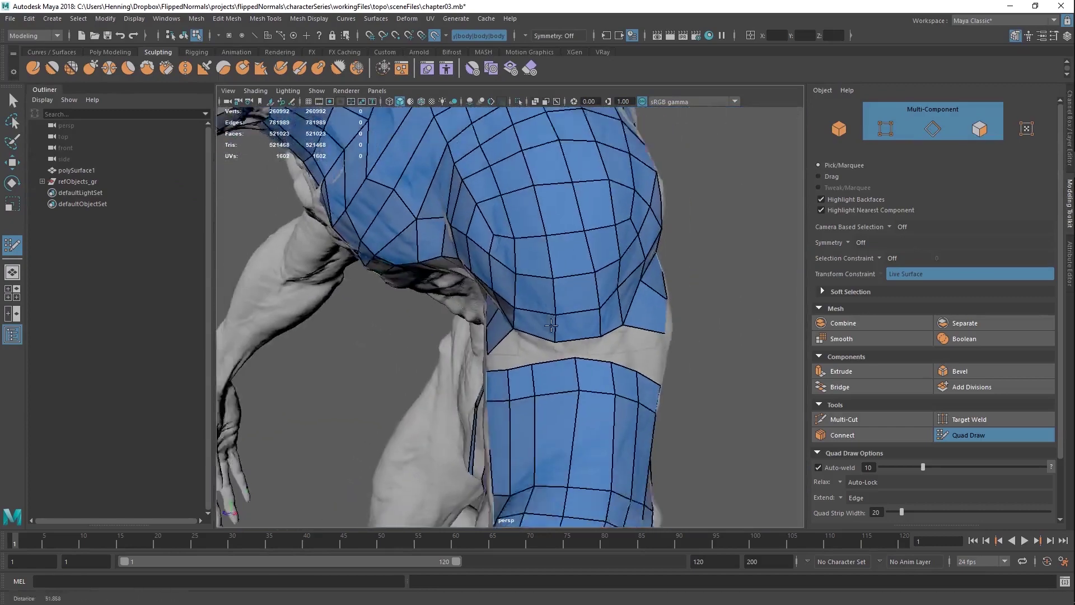
alt+right_drag(622, 313, 564, 271)
alt+drag(564, 271, 619, 264)
alt+right_drag(619, 264, 661, 280)
alt+middle_drag(560, 302, 525, 284)
Step: Bridge the gap between the shoulder quads and the arm strip with quads around the front, outer and rear sides
alt+drag(524, 284, 486, 316)
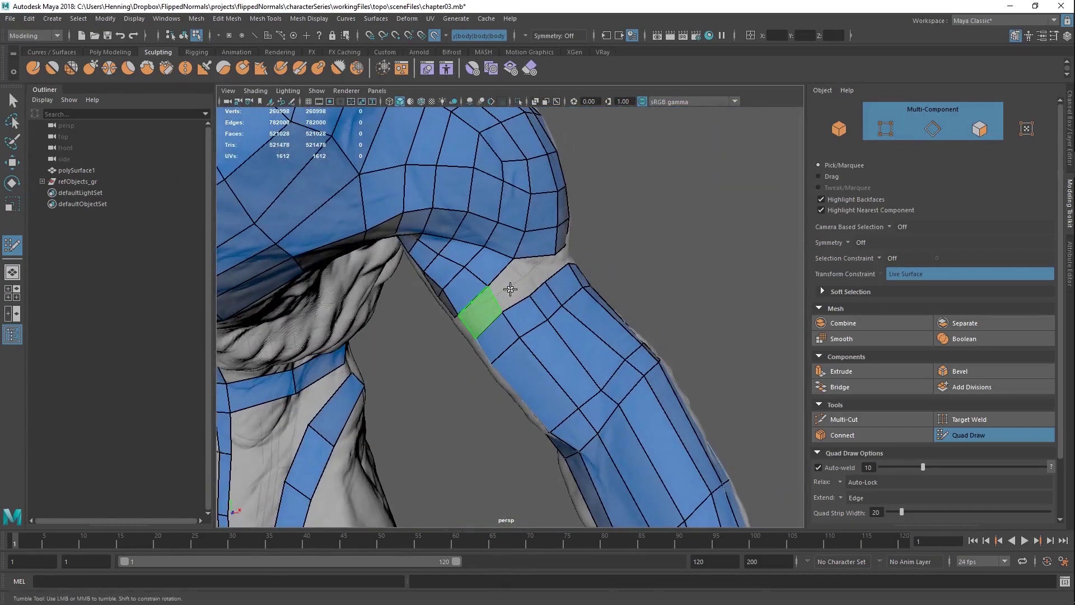
alt+drag(551, 271, 515, 271)
alt+right_drag(515, 271, 533, 272)
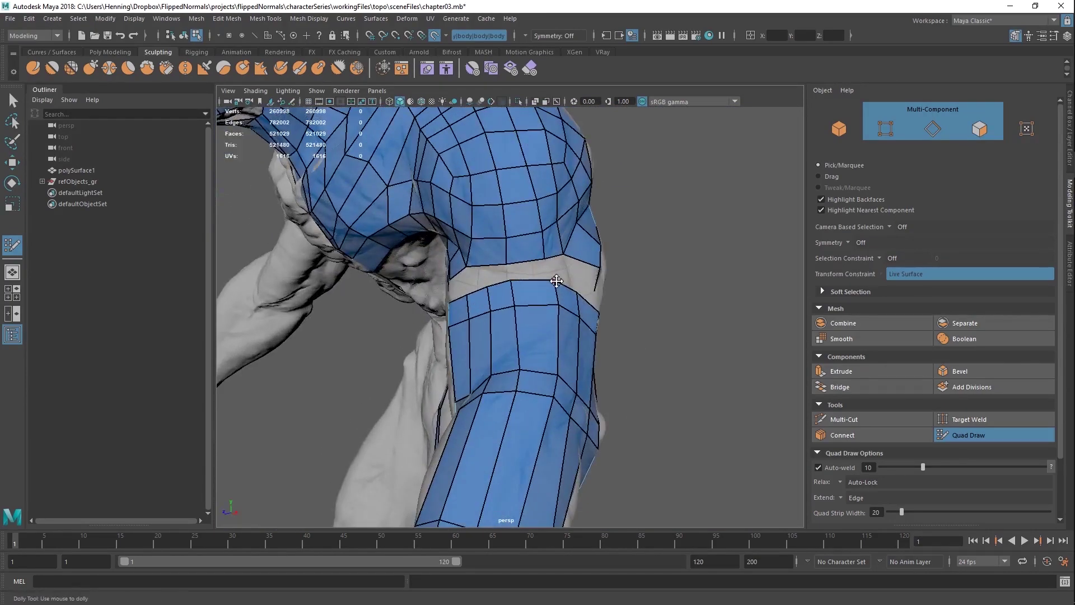
mouse_move(506, 264)
alt+mouse_down()
mouse_move(496, 279)
mouse_move(523, 288)
mouse_move(509, 286)
mouse_move(629, 297)
mouse_move(511, 288)
mouse_move(552, 284)
mouse_move(526, 278)
mouse_move(533, 285)
mouse_move(510, 289)
mouse_move(523, 283)
mouse_move(473, 258)
mouse_move(403, 297)
mouse_move(602, 256)
mouse_move(496, 303)
mouse_move(557, 285)
mouse_move(543, 314)
mouse_move(527, 270)
alt+mouse_up()
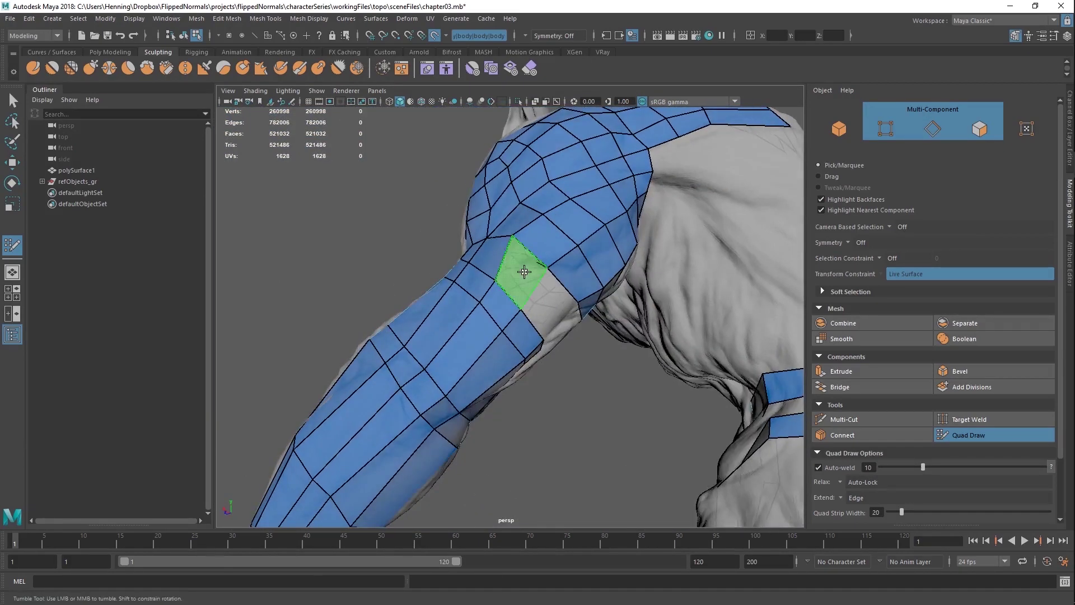
alt+drag(563, 323, 522, 317)
shift+click(517, 270)
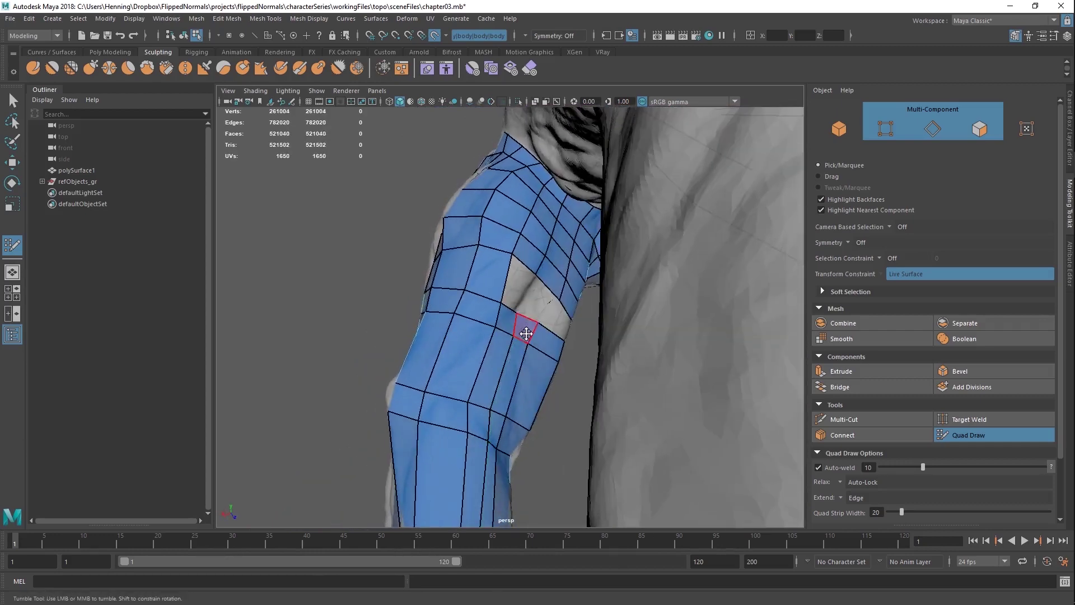
Step: Close the remaining gaps around the upper arm with quads and insert an edge loop to match the rows
shift+click(527, 303)
alt+drag(527, 303, 518, 291)
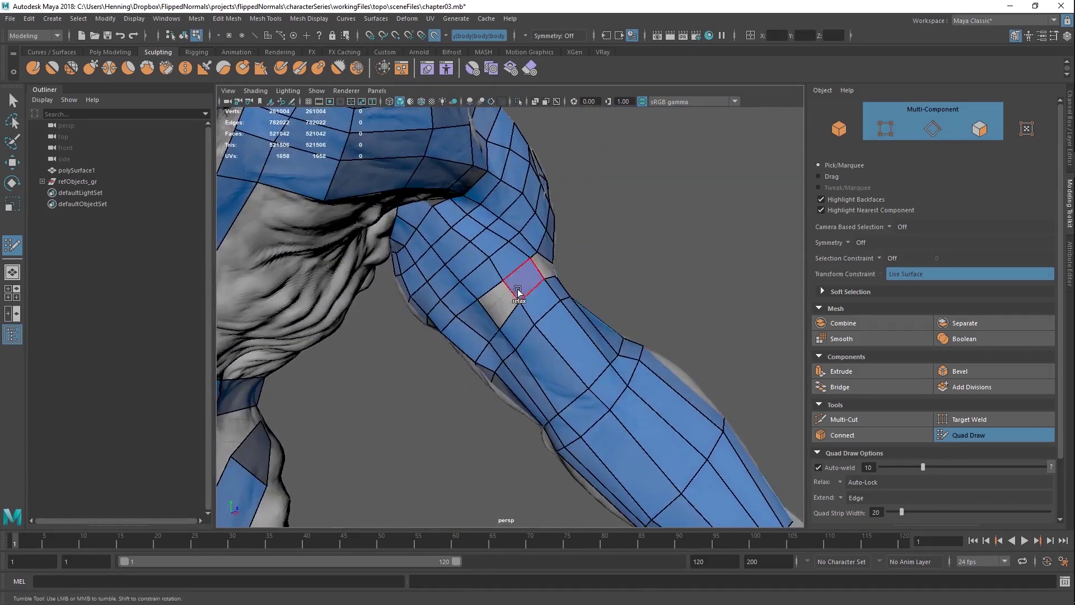
shift+click(499, 297)
mouse_move(576, 252)
alt+mouse_down()
mouse_move(518, 302)
mouse_move(493, 269)
mouse_move(493, 233)
mouse_move(523, 278)
mouse_move(461, 324)
alt+mouse_up()
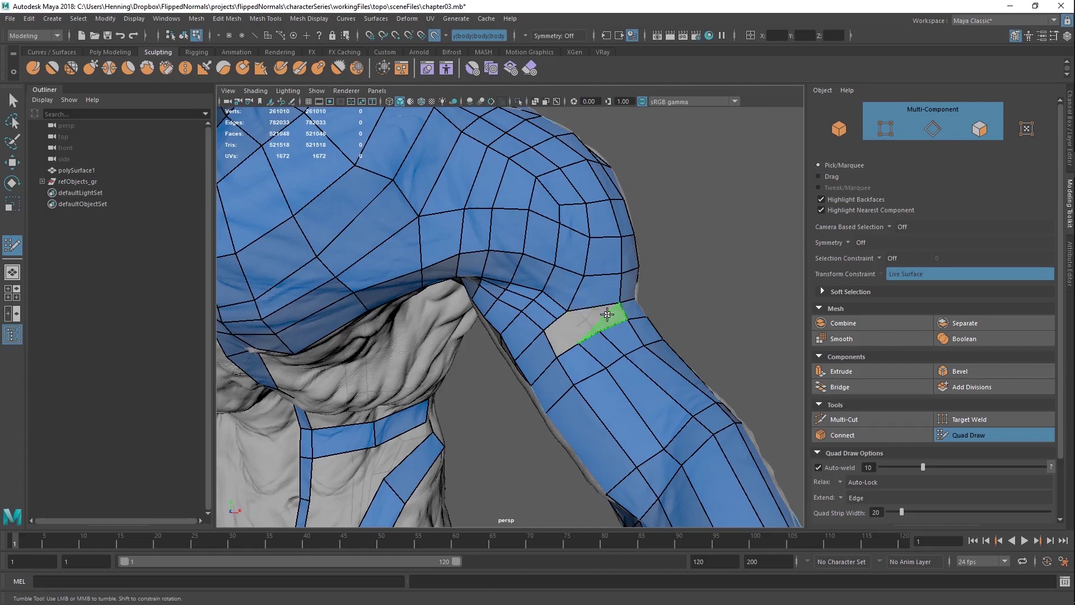
shift+click(604, 313)
mouse_move(604, 314)
alt+mouse_down()
mouse_move(546, 336)
mouse_move(568, 368)
mouse_move(549, 303)
mouse_move(497, 317)
mouse_move(507, 311)
mouse_move(492, 299)
mouse_move(509, 285)
mouse_move(501, 278)
alt+mouse_up()
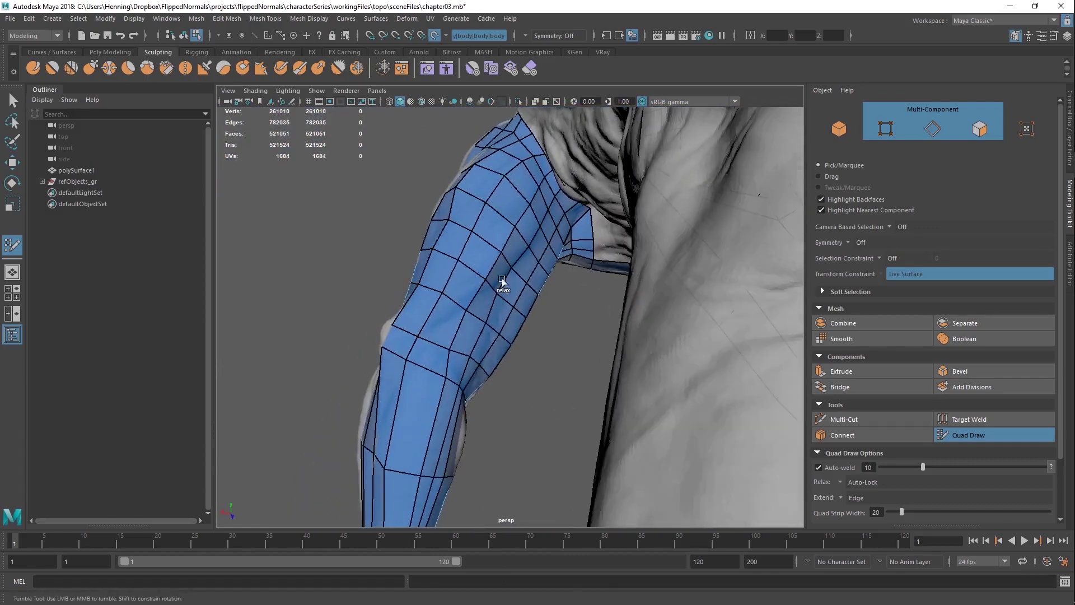
Step: Relax the quads of the filled upper arm down to the elbow
ctrl+click(451, 366)
alt+right_drag(450, 366, 473, 276)
alt+drag(472, 276, 679, 343)
alt+right_drag(679, 344, 468, 269)
mouse_move(468, 268)
alt+mouse_down()
mouse_move(494, 266)
mouse_move(451, 260)
alt+mouse_up()
alt+right_drag(481, 280, 527, 298)
alt+drag(527, 298, 527, 244)
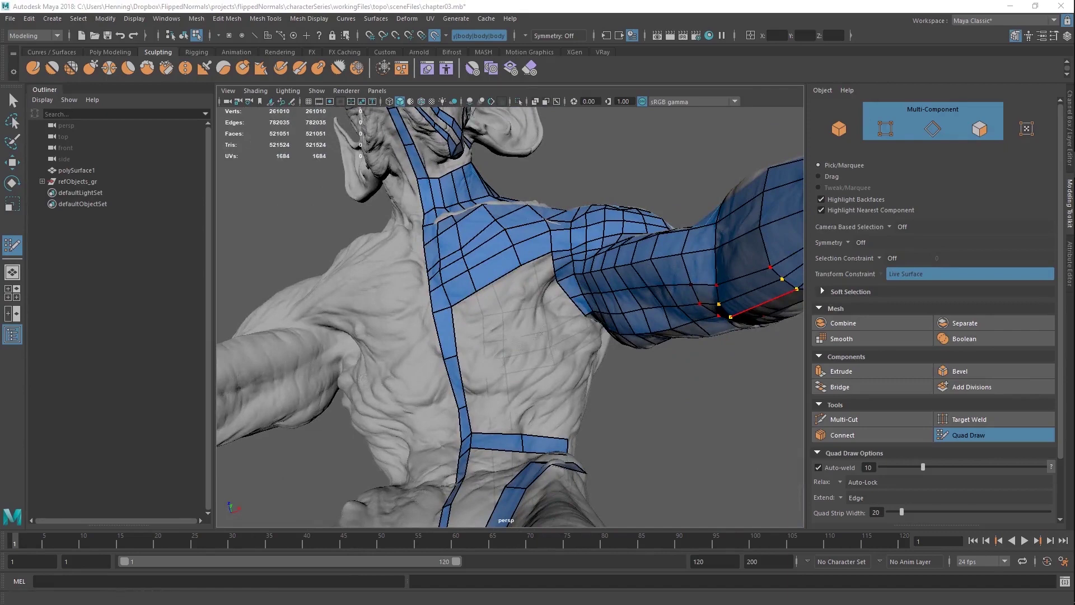
Step: Insert an edge loop in the front of the waist strip and extrude a two-quad strip from it up the abdomen
alt+drag(506, 250, 502, 320)
ctrl+click(491, 373)
drag(503, 364, 493, 330)
Step: Insert an edge loop in the hip strip, adjust its position, and bridge the waist strip to the hip strip with a quad
alt+drag(505, 255, 481, 400)
alt+middle_drag(480, 459, 475, 358)
alt+right_drag(475, 358, 481, 392)
ctrl+click(519, 363)
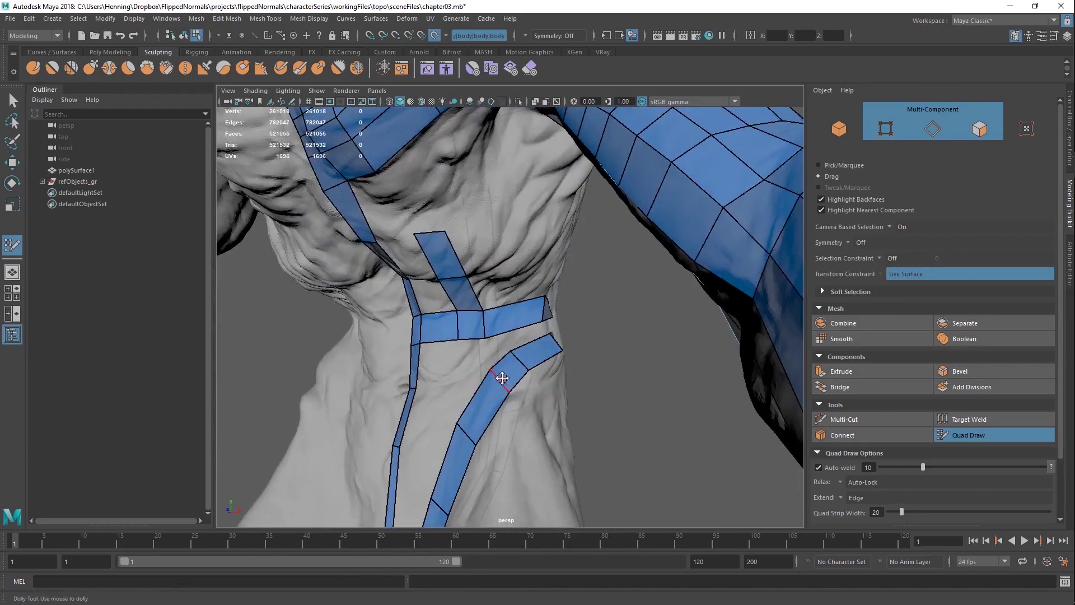
mouse_move(504, 375)
mouse_down()
mouse_move(485, 376)
mouse_move(507, 367)
mouse_up()
shift+click(487, 355)
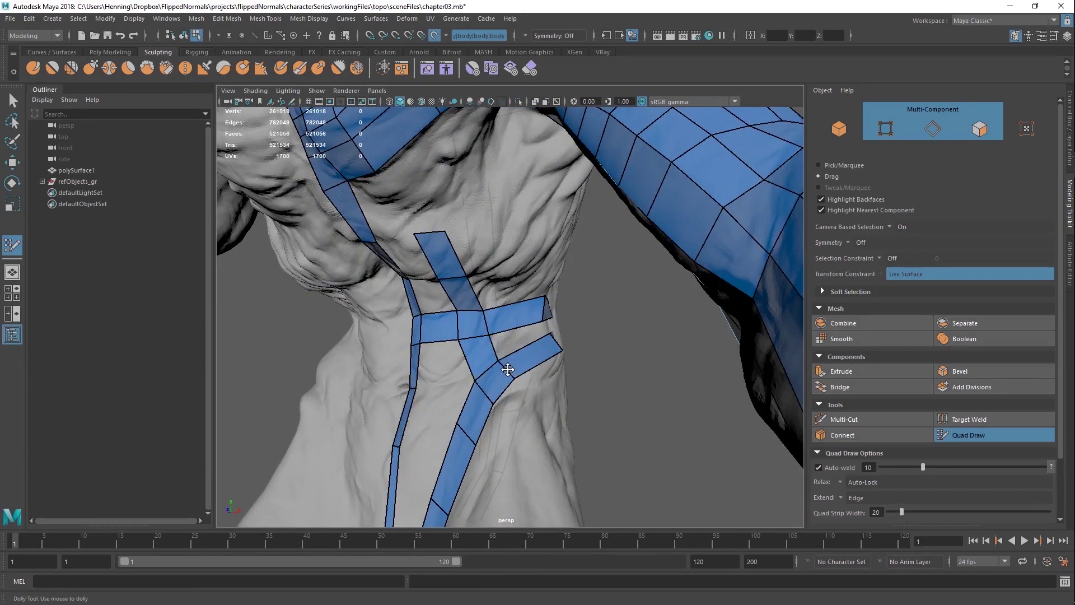
Step: Extend the abdomen strip up to the lower edge of the chest quads and join them
alt+drag(500, 300, 511, 332)
alt+right_drag(511, 331, 469, 210)
alt+middle_drag(469, 210, 509, 274)
alt+right_drag(510, 273, 506, 295)
alt+drag(507, 267, 545, 247)
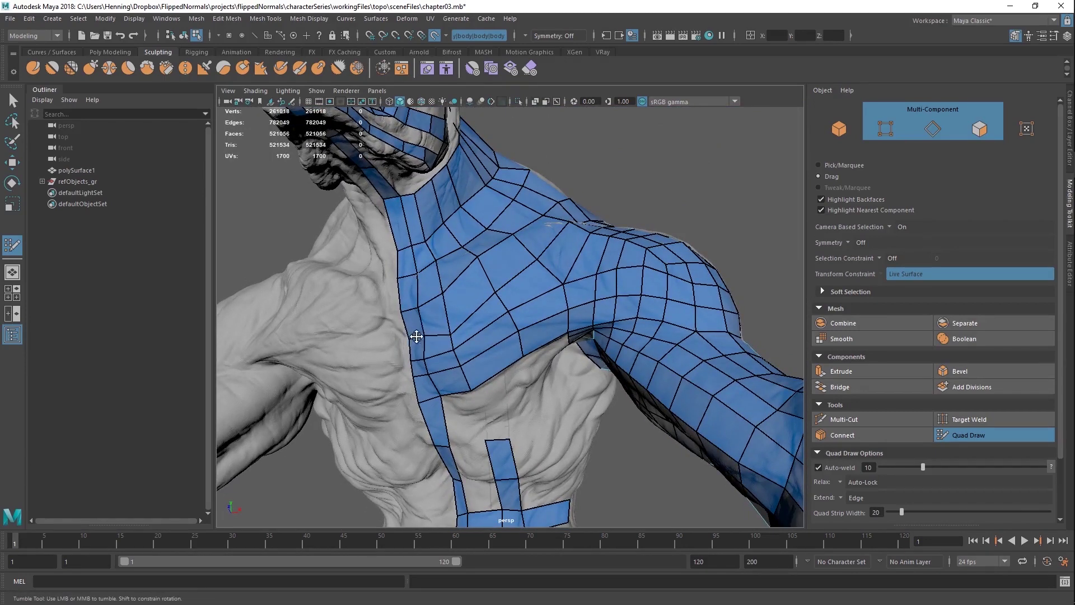
alt+drag(454, 331, 514, 291)
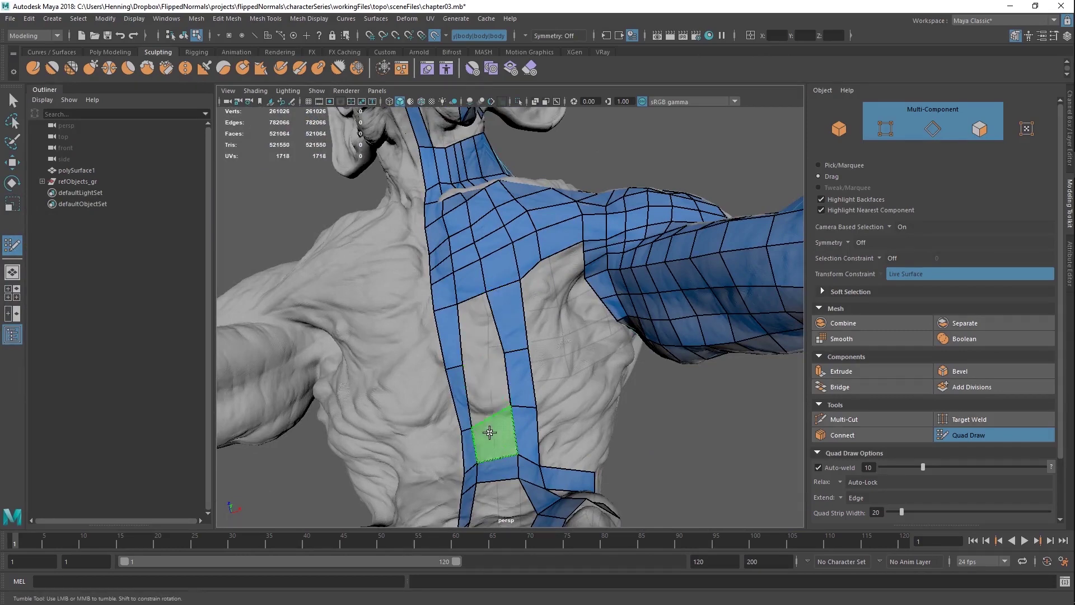
Step: Fill the gap between the front centre-line strip and the abdomen strip with three quads
shift+click(483, 335)
shift+click(489, 388)
shift+click(494, 433)
Step: Extrude the waist strip's upper border into a row around the flank and weld its ends to the abdomen and spine strips
alt+drag(540, 281, 415, 311)
alt+middle_drag(540, 297, 478, 255)
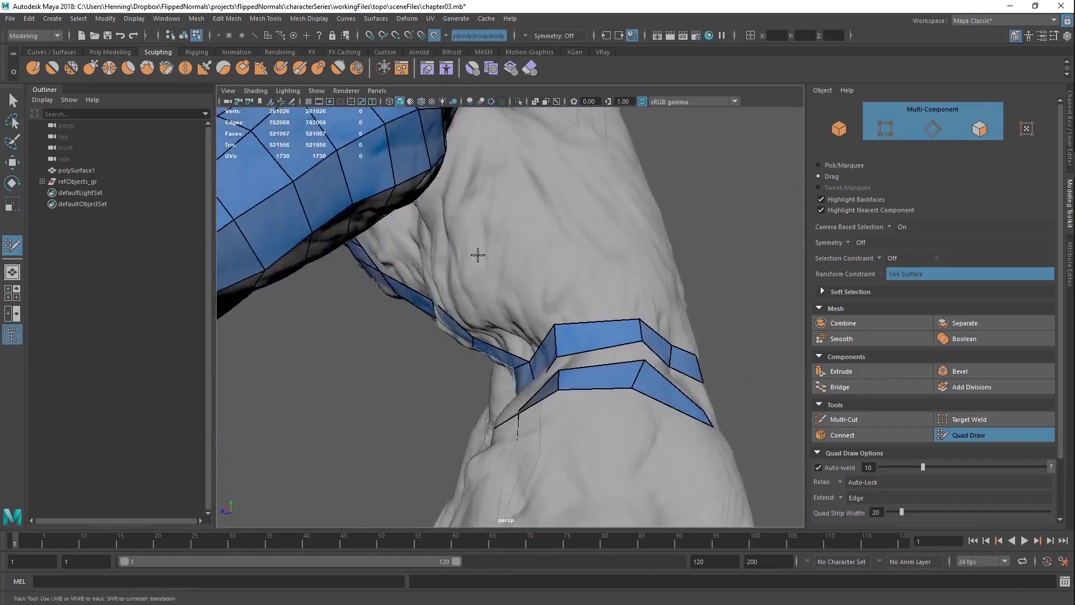
alt+drag(478, 255, 537, 334)
middle_drag(534, 379, 523, 302)
alt+drag(523, 303, 505, 317)
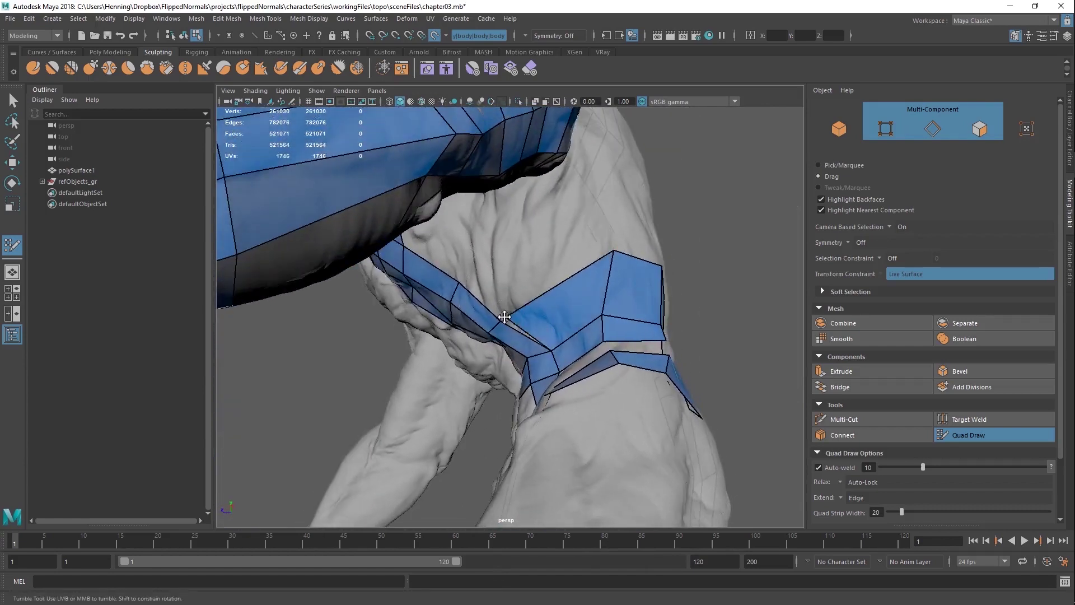
alt+drag(562, 260, 539, 297)
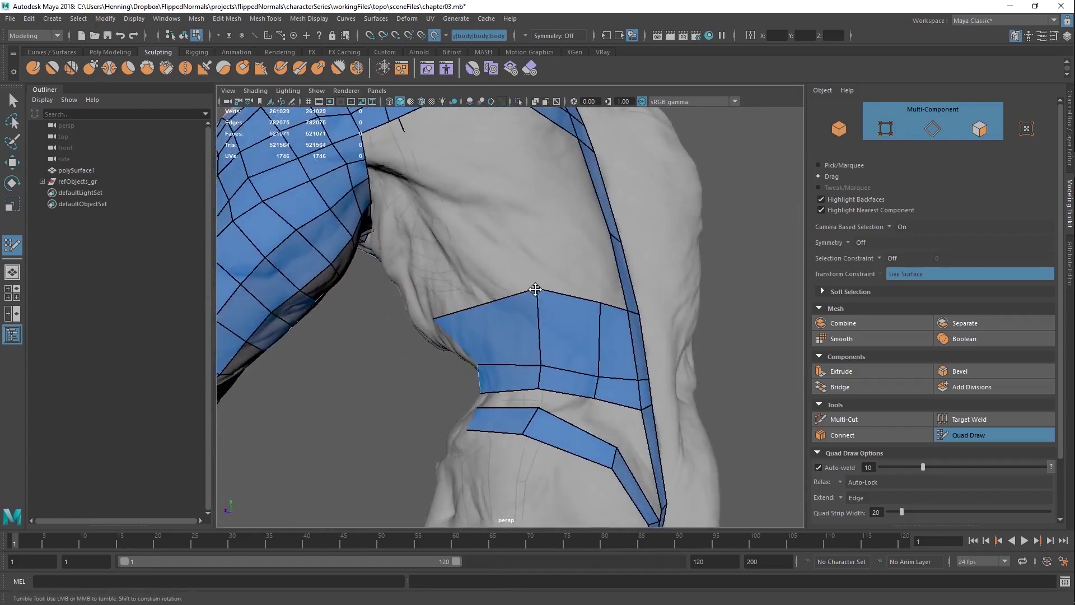
alt+drag(541, 366, 547, 324)
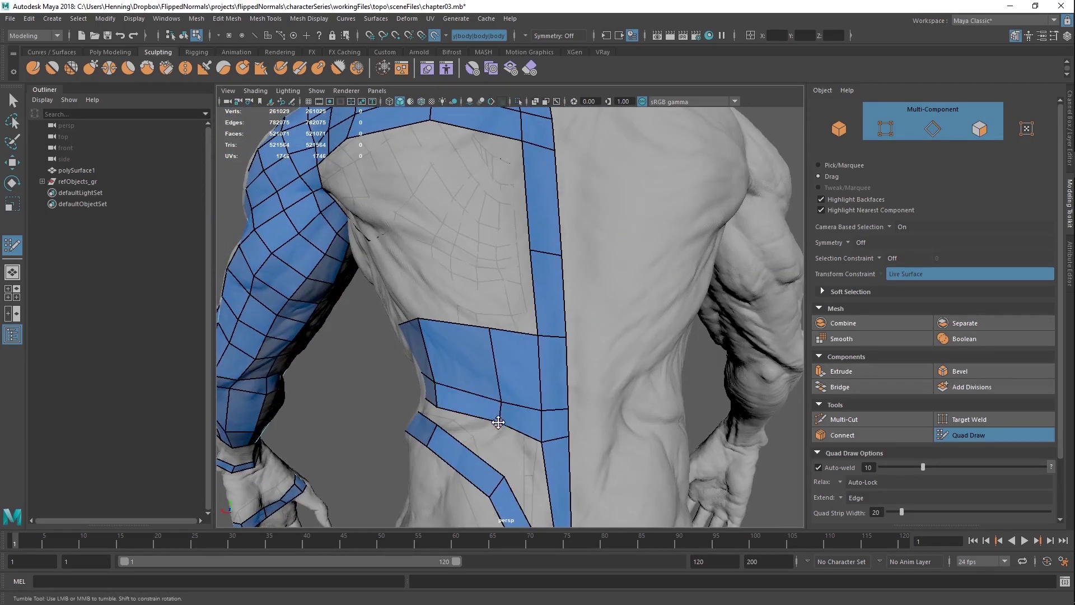
Step: Extrude a second row of quads up the flank and back from the row above the waist
alt+right_drag(493, 333, 507, 359)
alt+drag(506, 359, 706, 319)
mouse_move(543, 315)
alt+mouse_down()
mouse_move(558, 313)
mouse_move(551, 326)
alt+mouse_up()
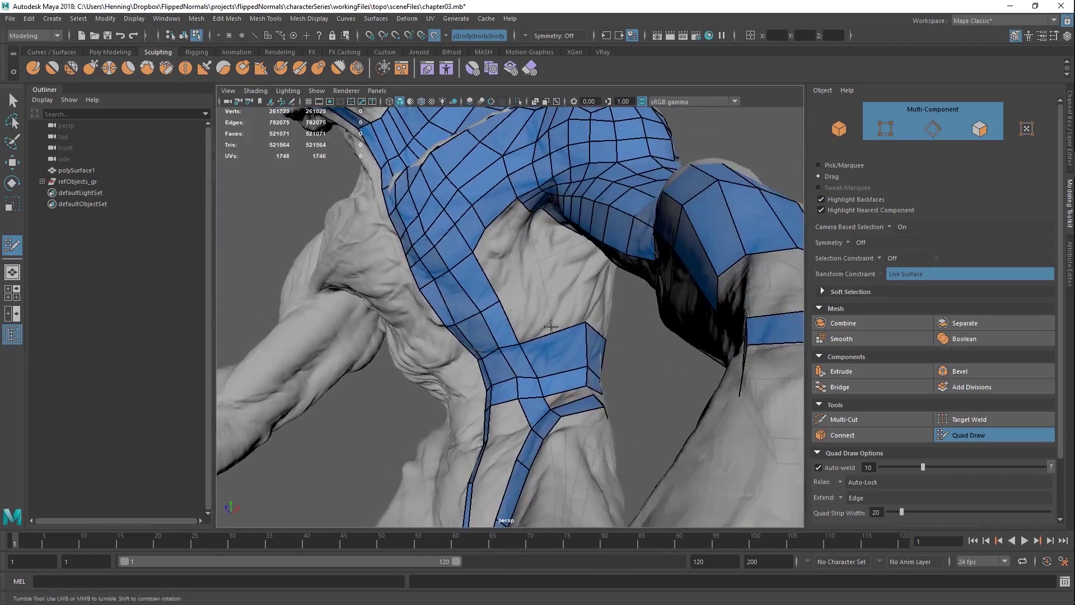
alt+drag(505, 300, 465, 335)
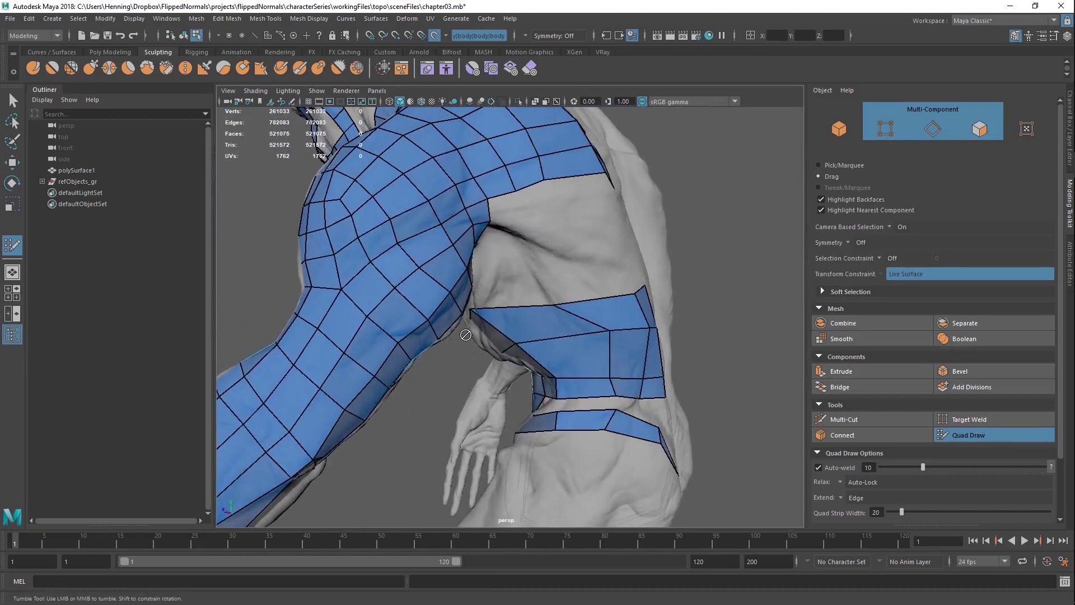
Step: Save the scene and adjust the points of the quad rows on the flank and lower back
alt+drag(466, 335, 598, 239)
key(ctrl+s)
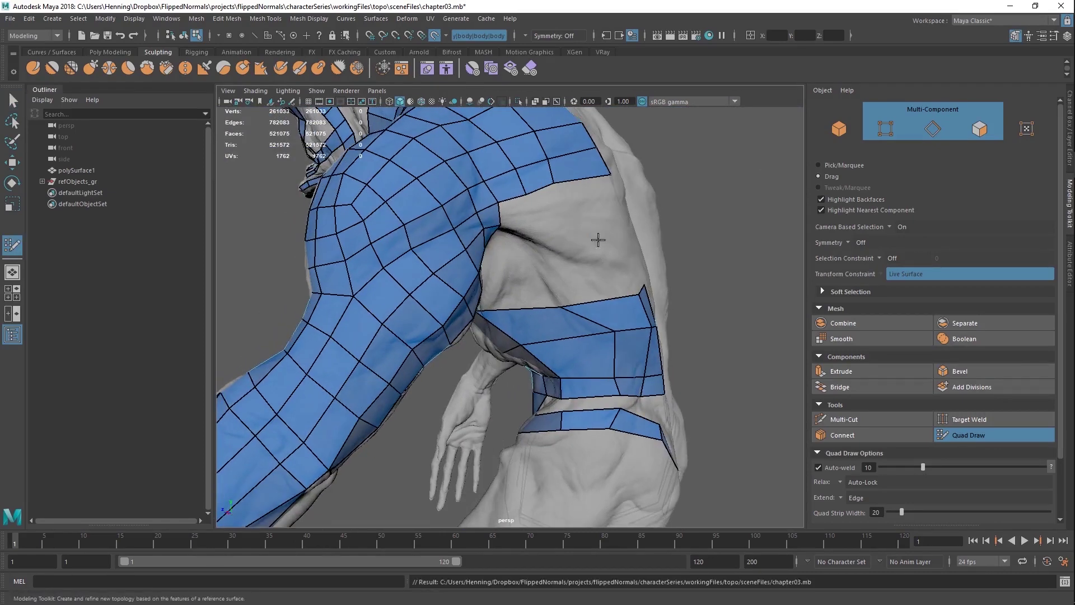
alt+drag(569, 312, 512, 263)
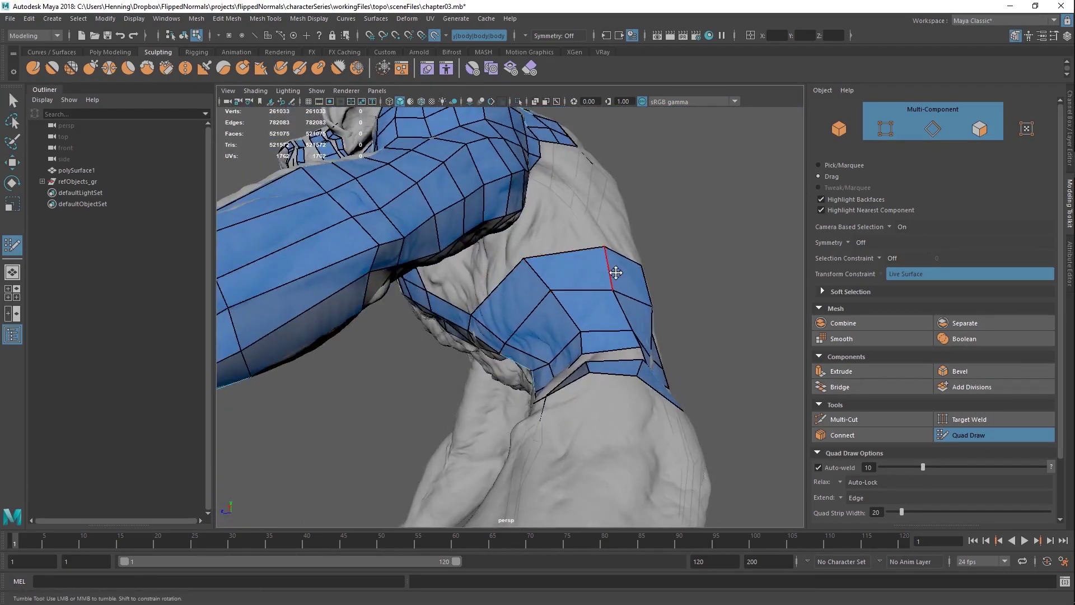
alt+drag(623, 270, 508, 303)
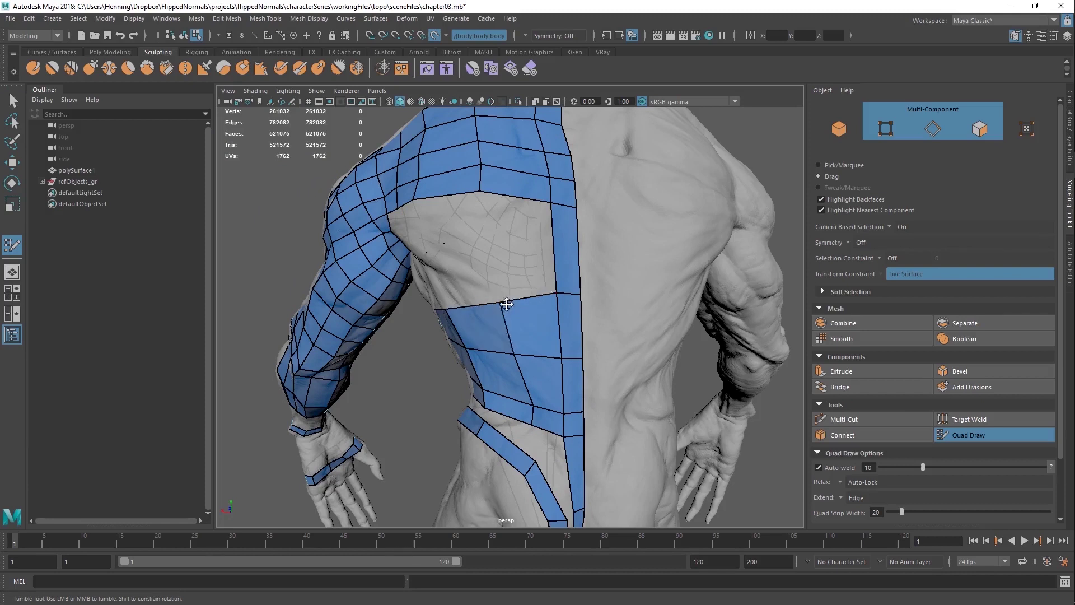
drag(513, 353, 520, 357)
Step: Fill a column of quads beside the spine strip between the upper back and lower back quads
alt+drag(549, 256, 560, 261)
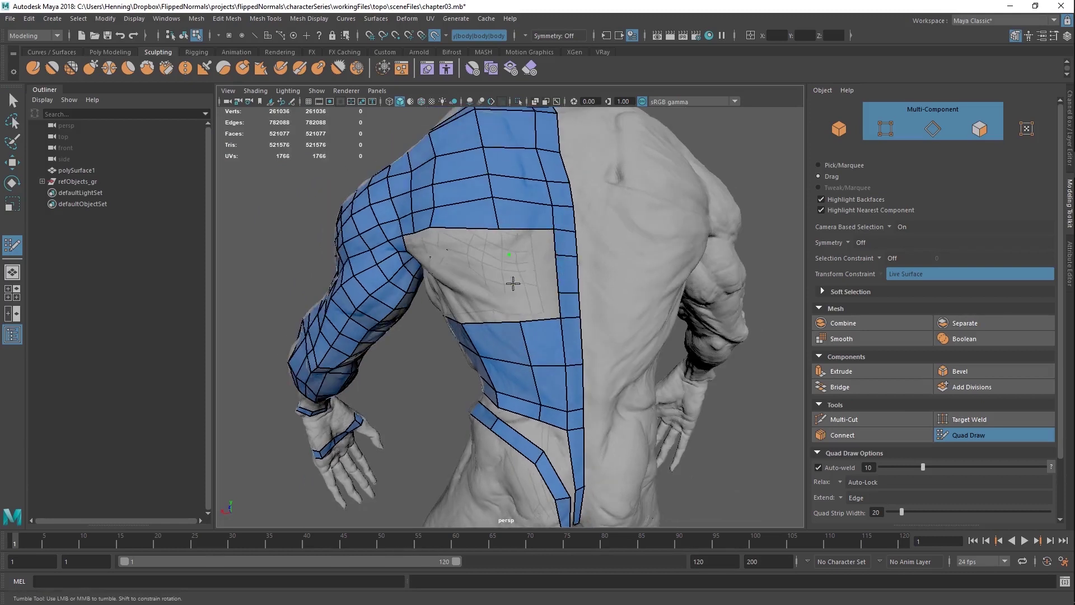
shift+click(528, 244)
alt+right_drag(528, 245, 502, 276)
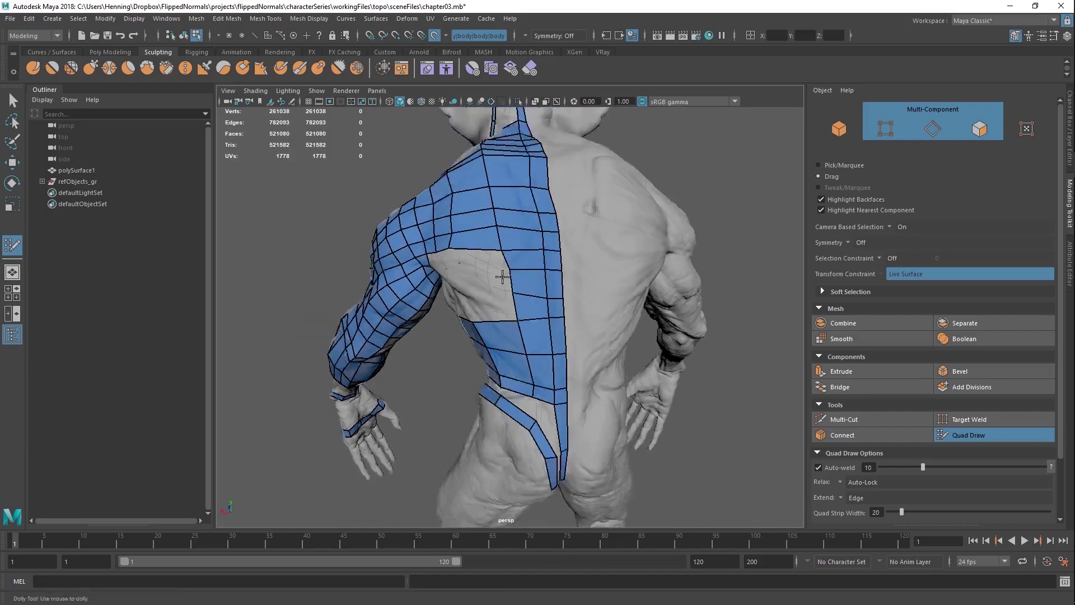
Step: Insert a vertical edge loop through the quad rows on the flank
alt+drag(501, 276, 519, 303)
alt+right_drag(519, 302, 557, 311)
ctrl+click(479, 296)
alt+drag(470, 261, 515, 267)
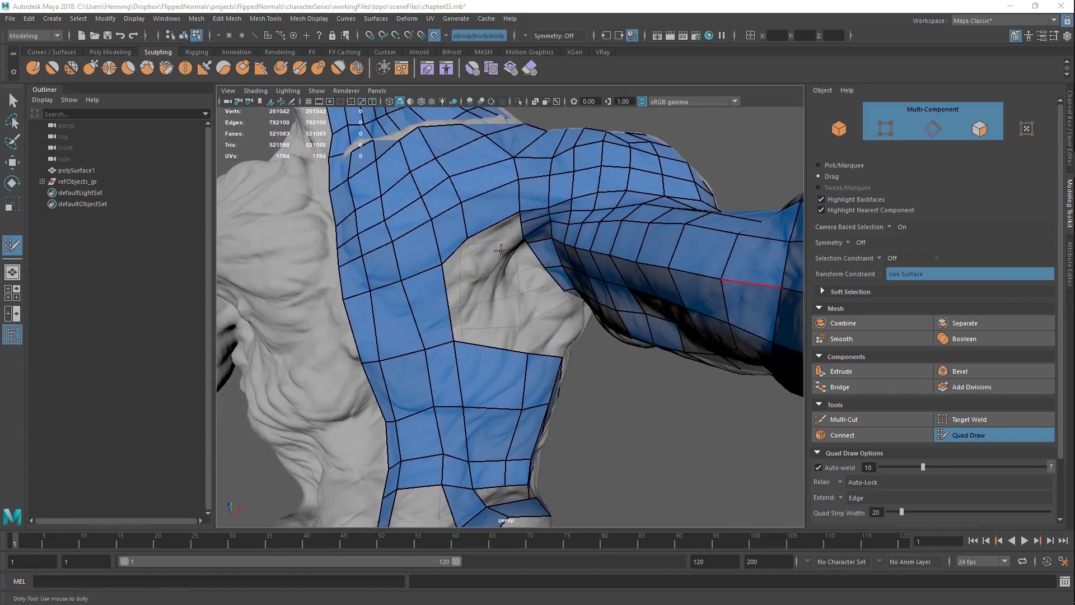
Step: Extend a strip of quads from the front of the armpit to the chest's side border, adding an edge loop across the chest to match
alt+drag(501, 250, 566, 270)
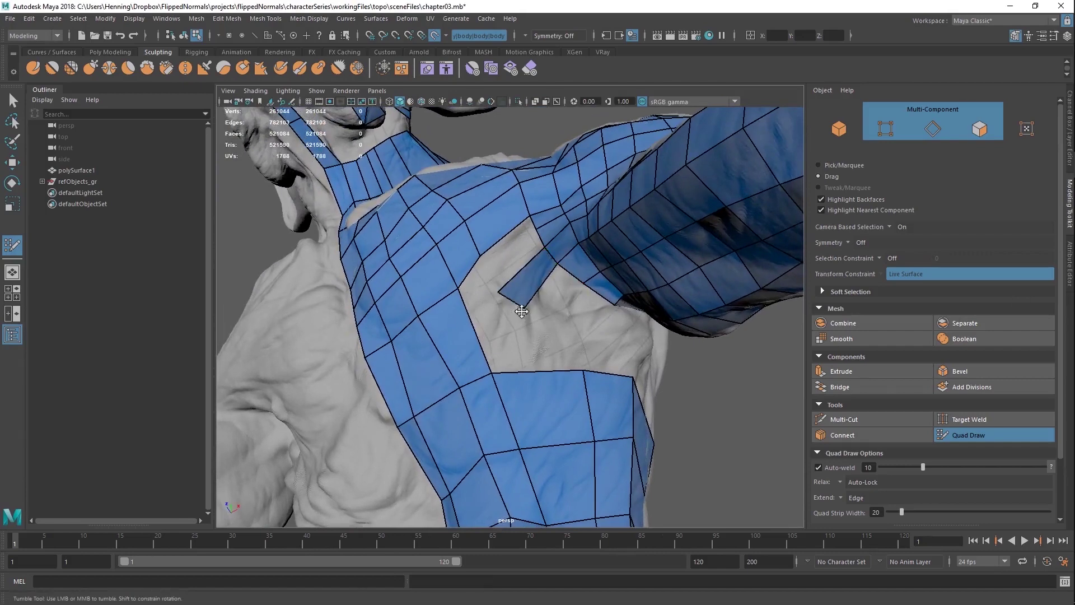
ctrl+click(474, 334)
alt+drag(475, 334, 473, 333)
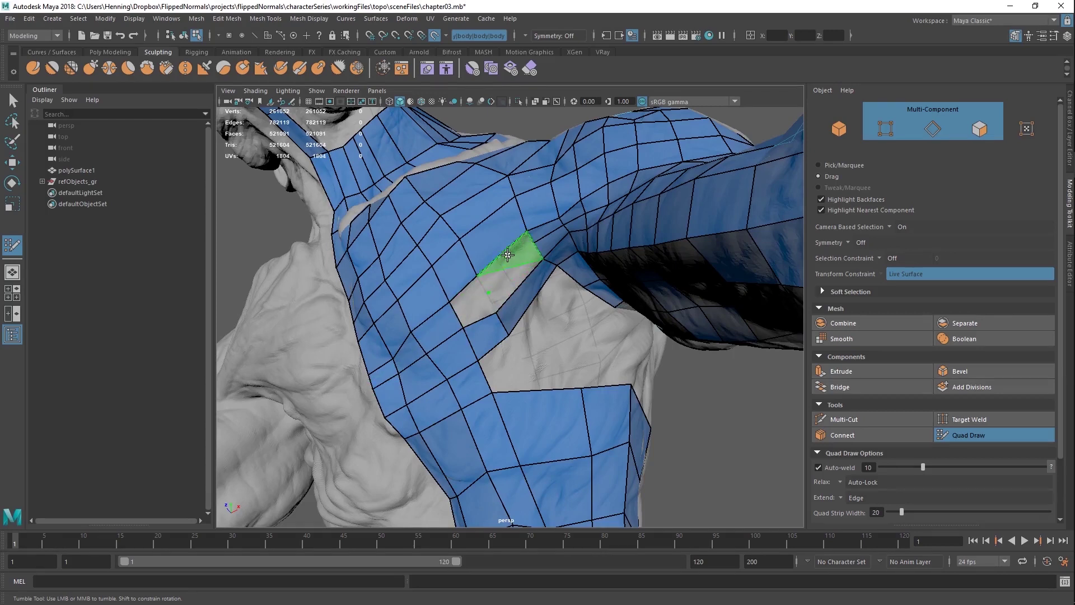
Step: Add another edge loop across the chest and fill the gap between the chest border and the armpit strip with quads
alt+drag(501, 274, 521, 239)
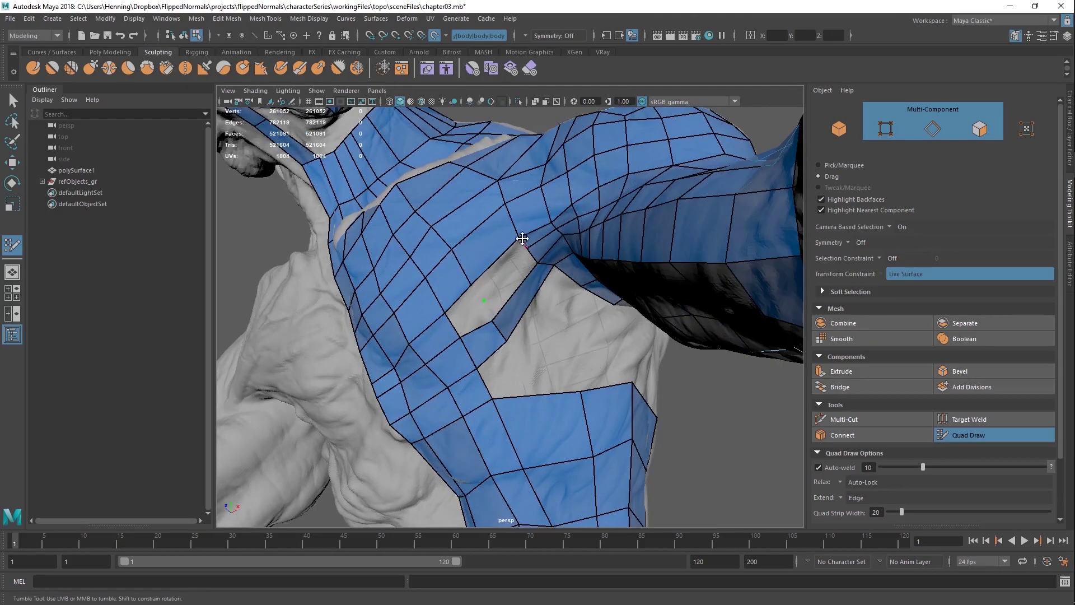
ctrl+click(449, 326)
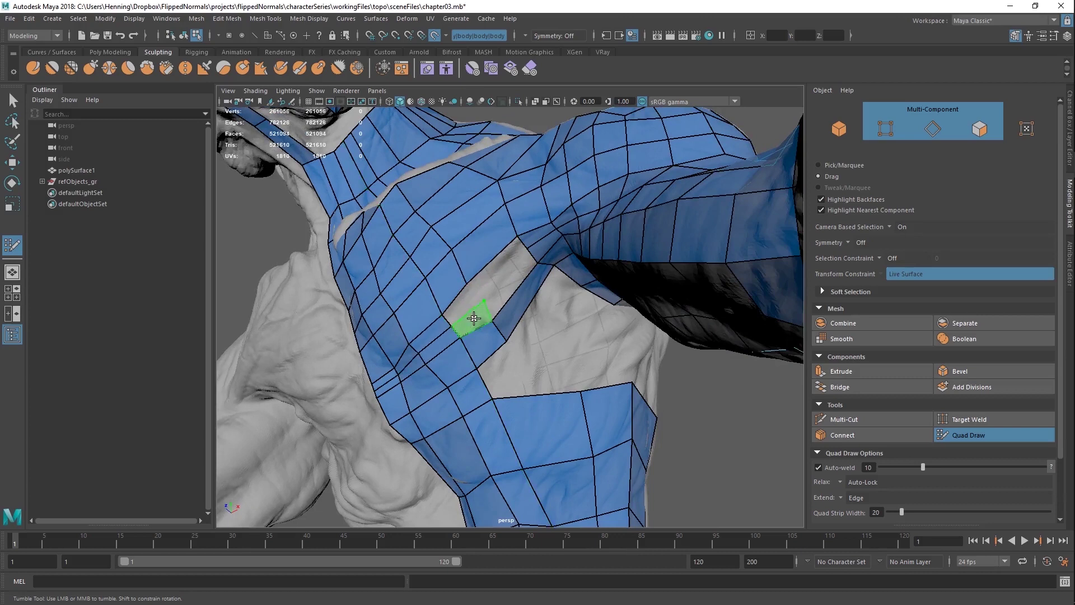
shift+click(466, 301)
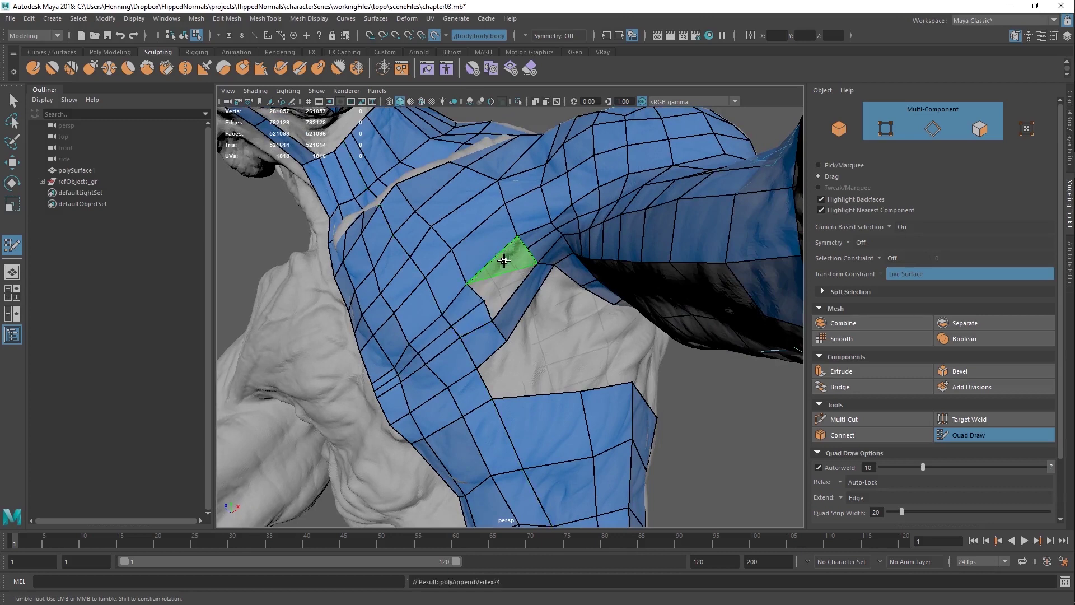
shift+click(497, 265)
shift+click(511, 284)
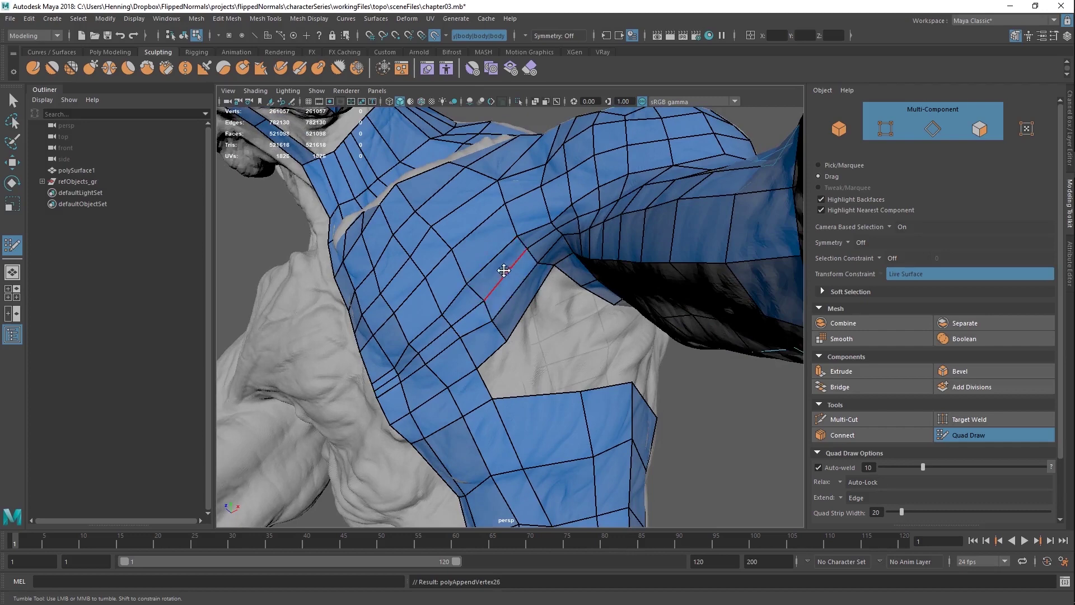
Step: Relax the new quads between the armpit and the side of the chest to even out their spacing
mouse_move(541, 226)
shift+mouse_down()
mouse_move(486, 299)
mouse_move(452, 412)
shift+mouse_up()
mouse_move(523, 302)
alt+mouse_down()
mouse_move(552, 253)
mouse_move(546, 268)
alt+mouse_up()
alt+drag(504, 328, 527, 322)
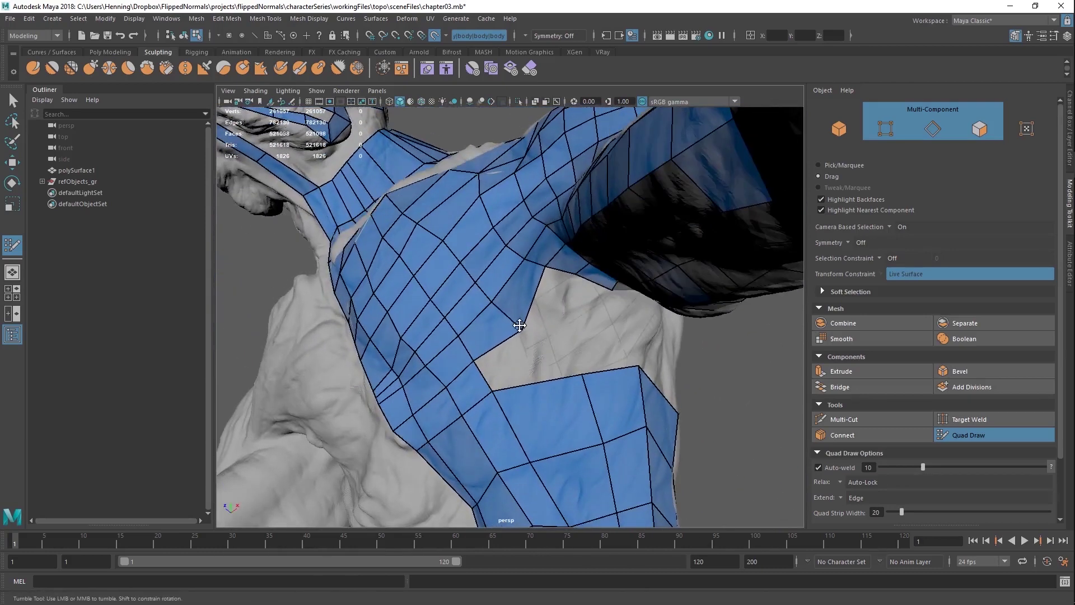
Step: Insert a vertical edge loop through the front flank rows and fill the quad joining them to the chest strip
alt+middle_drag(519, 326, 494, 192)
alt+drag(493, 191, 545, 297)
ctrl+click(531, 280)
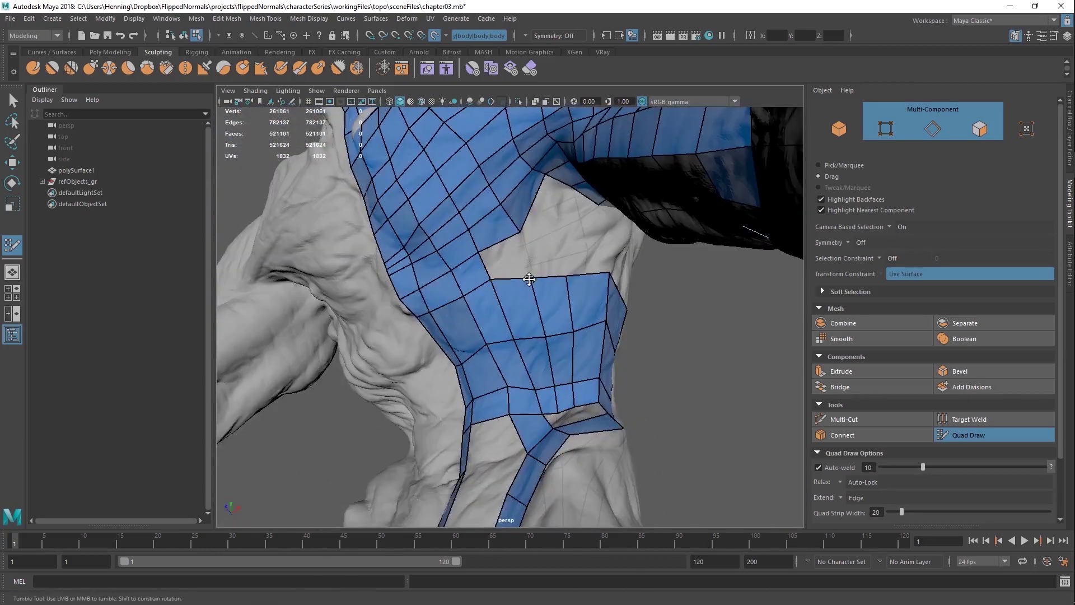
shift+click(513, 259)
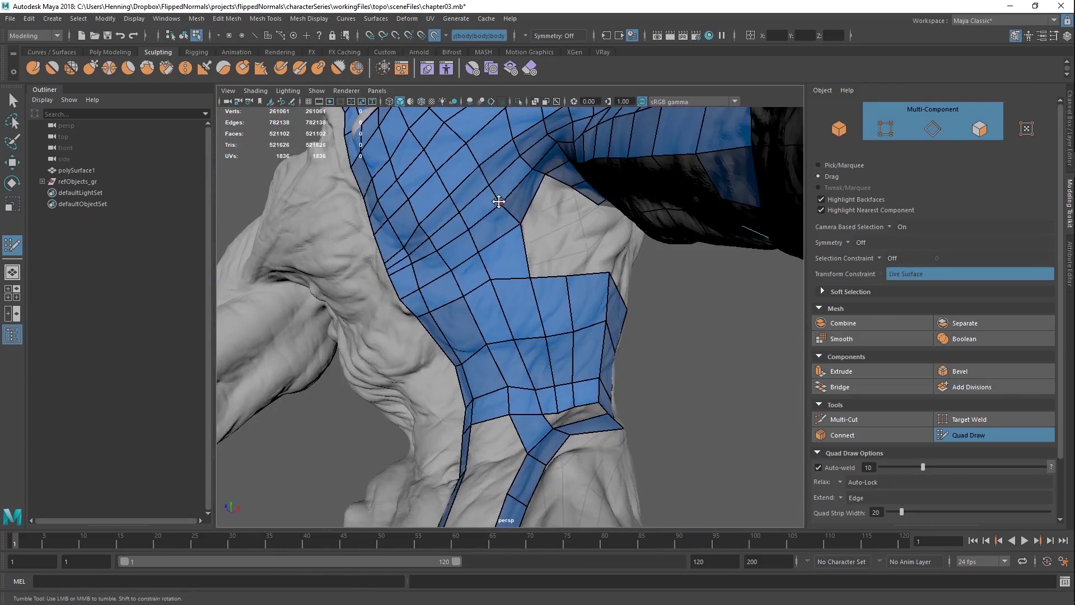
Step: Relax the quads across the chest and the front of the shoulder
alt+middle_drag(519, 220, 515, 282)
alt+drag(515, 283, 533, 207)
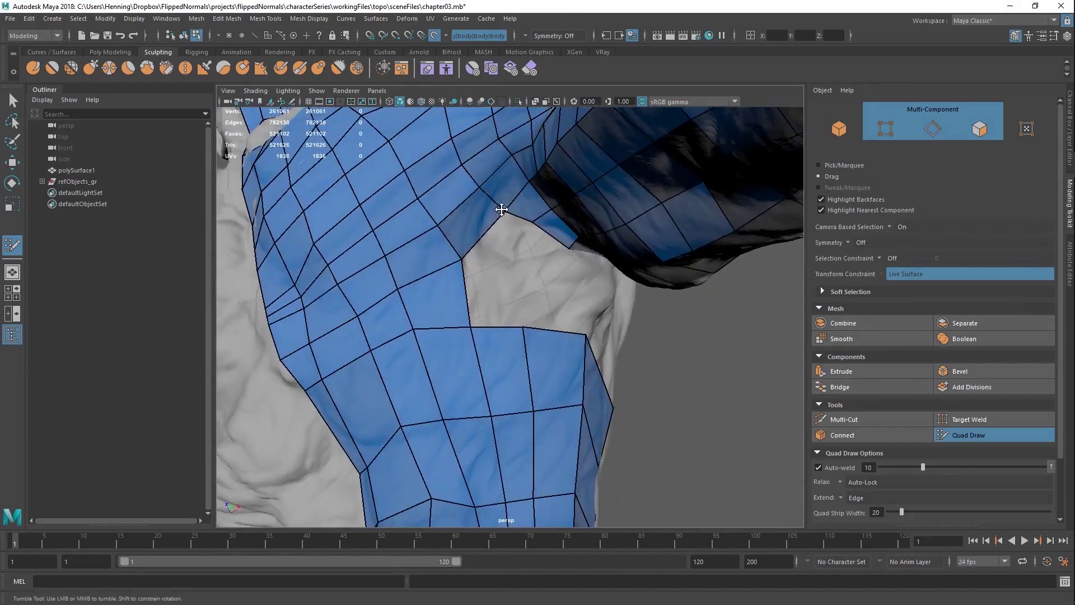
alt+drag(485, 164, 516, 289)
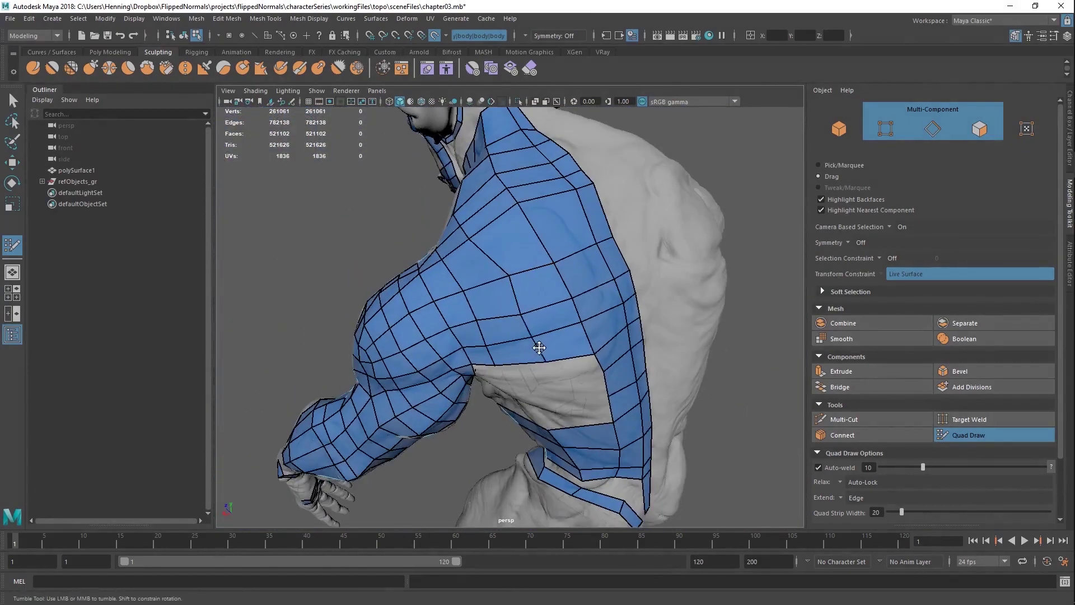
alt+drag(539, 348, 566, 260)
alt+drag(486, 218, 445, 238)
alt+drag(498, 278, 535, 288)
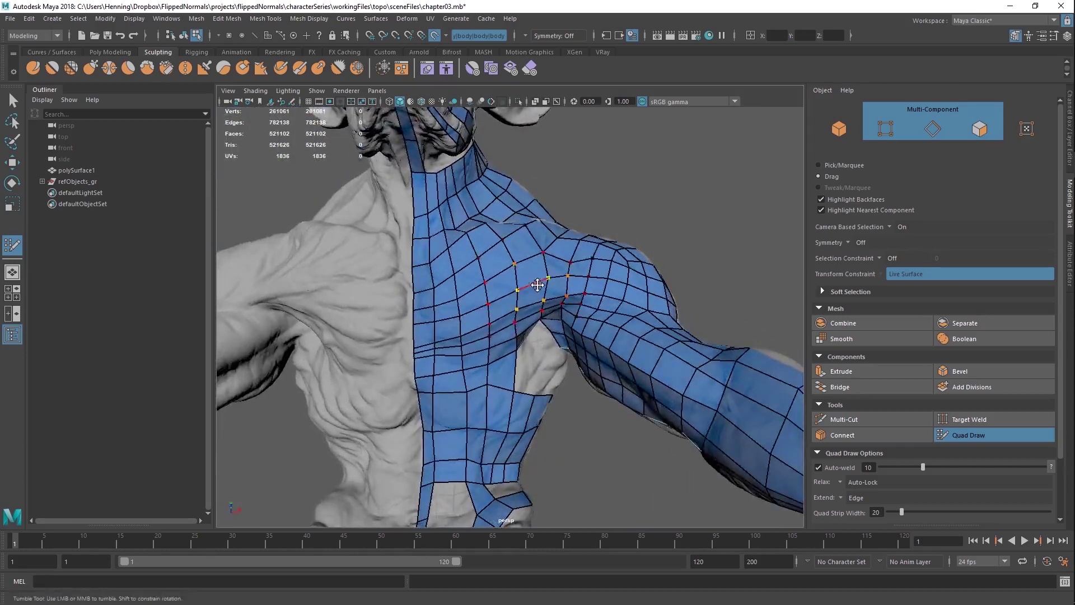
Step: Insert a vertical edge loop through the lower back rows and fill a second column of quads outward from the spine
alt+right_drag(535, 288, 442, 290)
alt+drag(442, 290, 368, 330)
alt+right_drag(367, 331, 482, 330)
alt+middle_drag(482, 330, 519, 284)
alt+drag(519, 284, 566, 377)
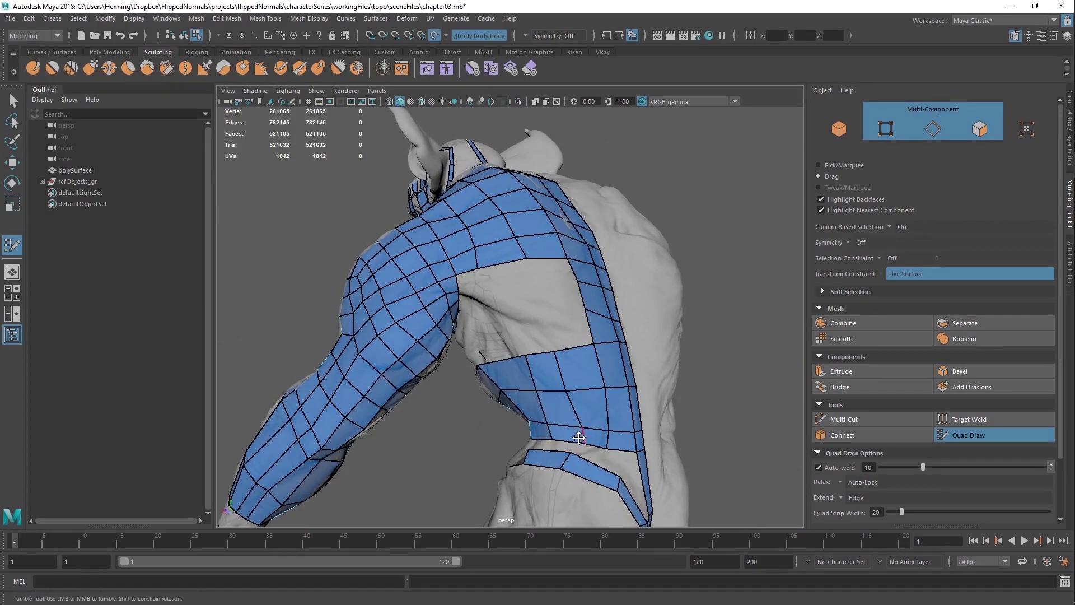
alt+drag(567, 467, 531, 340)
shift+click(541, 321)
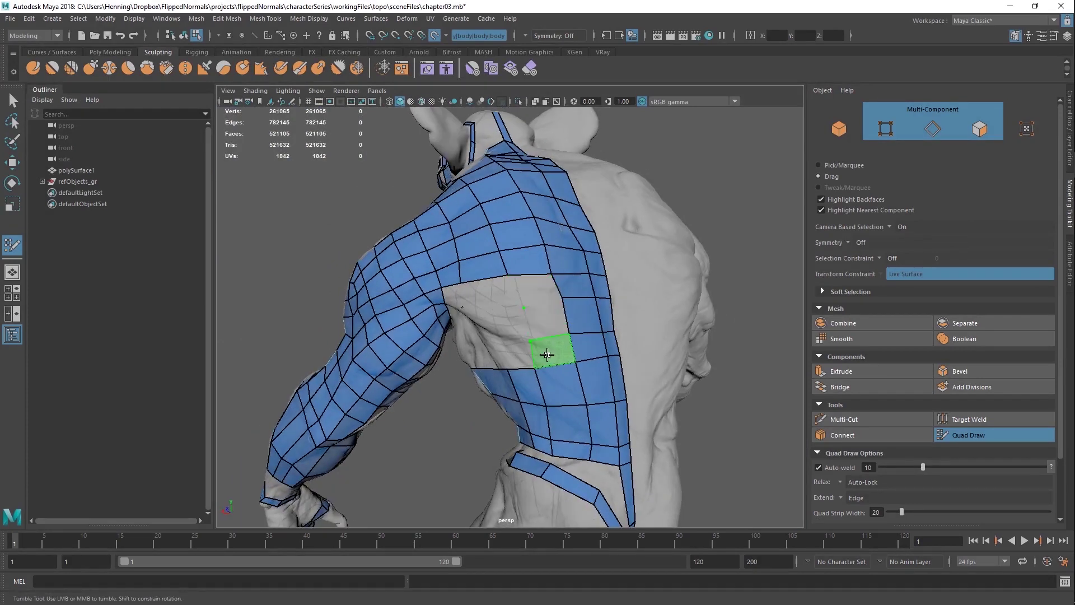
shift+click(548, 354)
alt+drag(519, 336, 738, 254)
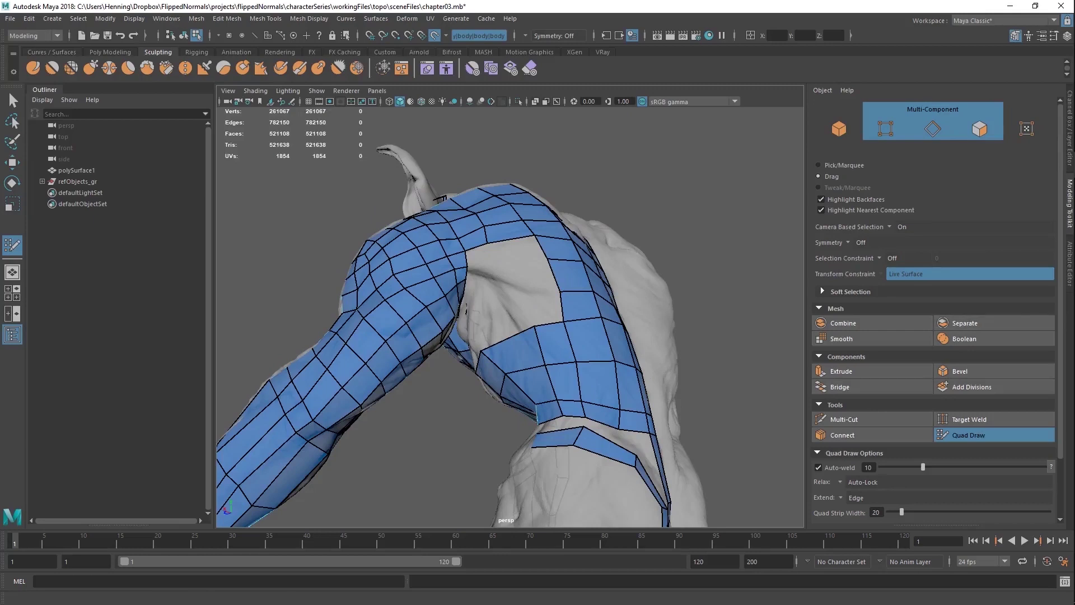
scroll(467, 266, up, 5)
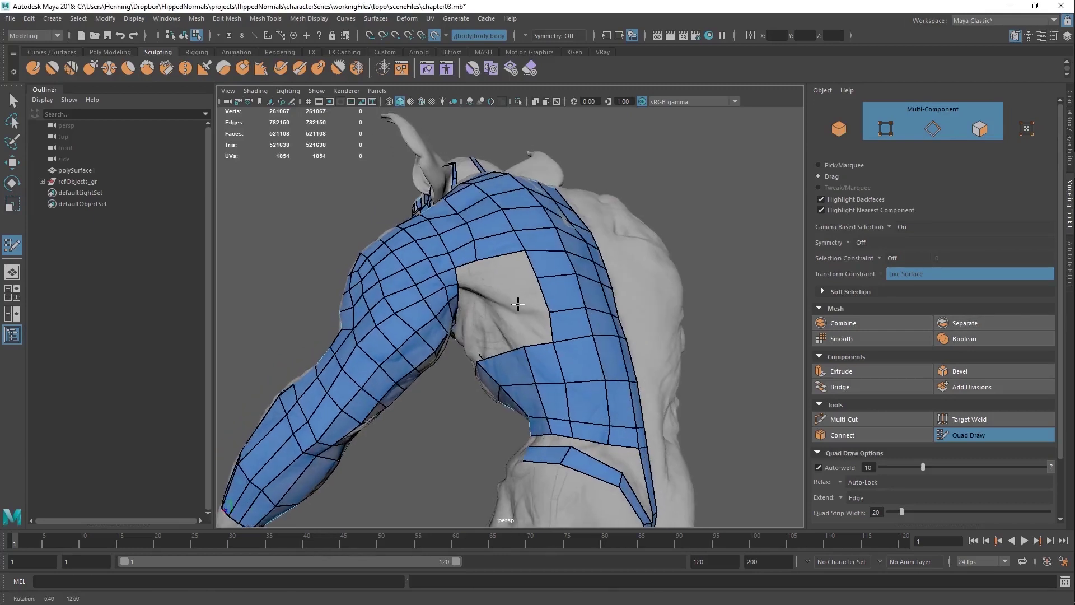
alt+drag(467, 267, 466, 244)
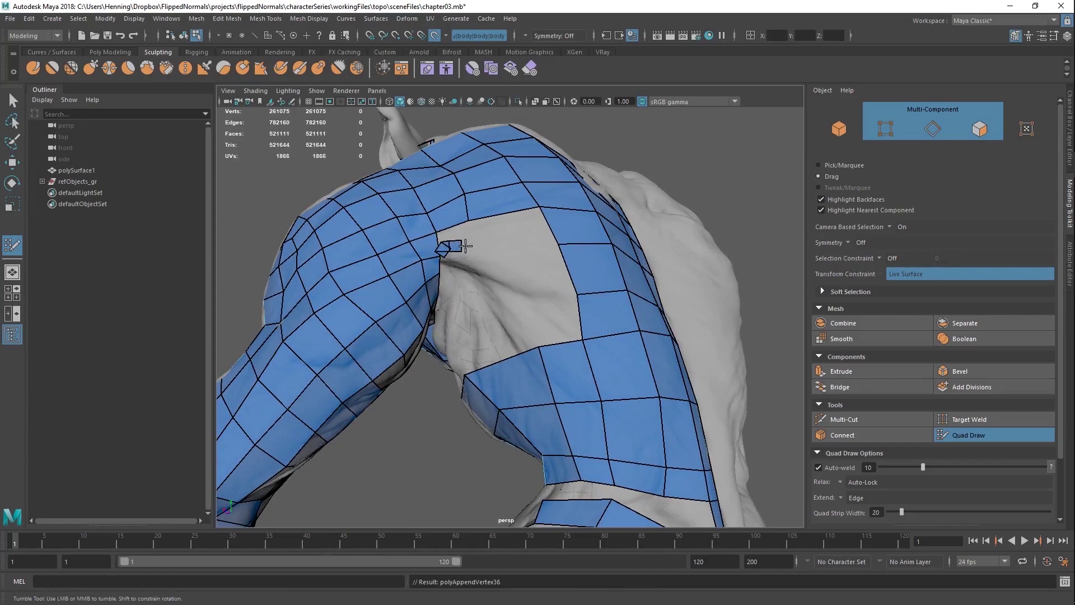
ctrl+shift+click(452, 252)
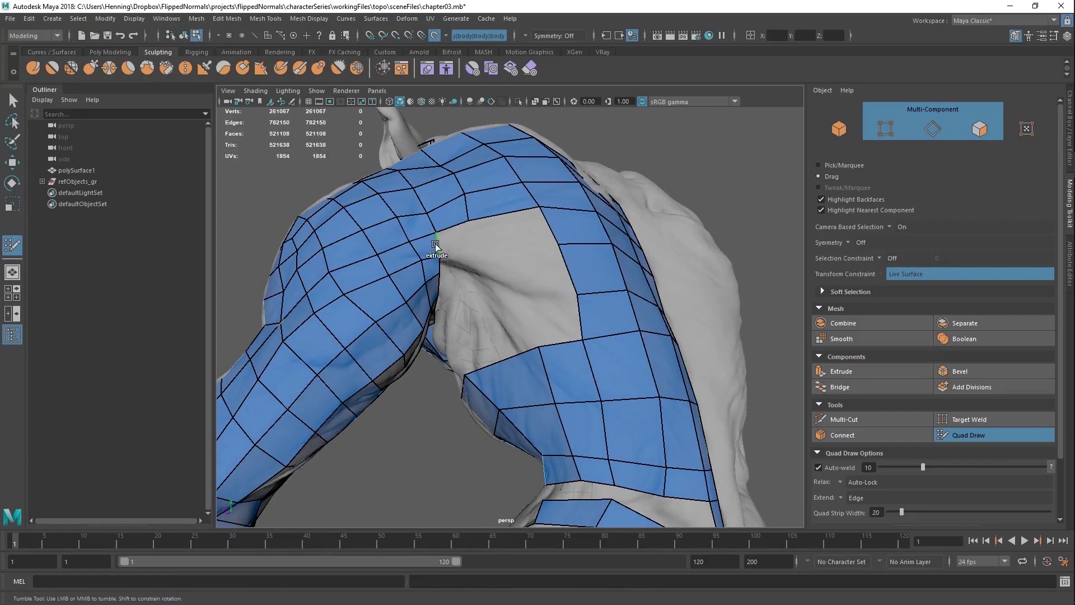
Step: Extrude a row of quads from the rear armpit border around the underarm and weld its end to the existing underarm quads
mouse_move(479, 230)
alt+mouse_down()
mouse_move(478, 304)
mouse_move(523, 302)
mouse_move(539, 264)
mouse_move(474, 223)
mouse_move(456, 247)
mouse_move(480, 180)
mouse_move(608, 218)
mouse_move(460, 238)
alt+mouse_up()
middle_drag(462, 239, 482, 241)
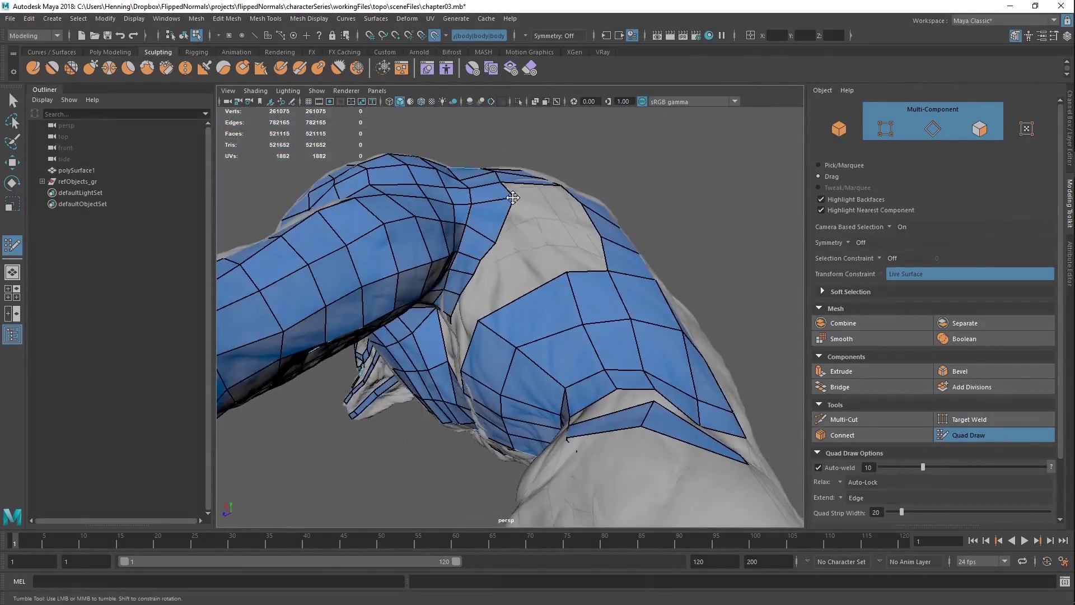
drag(513, 198, 582, 231)
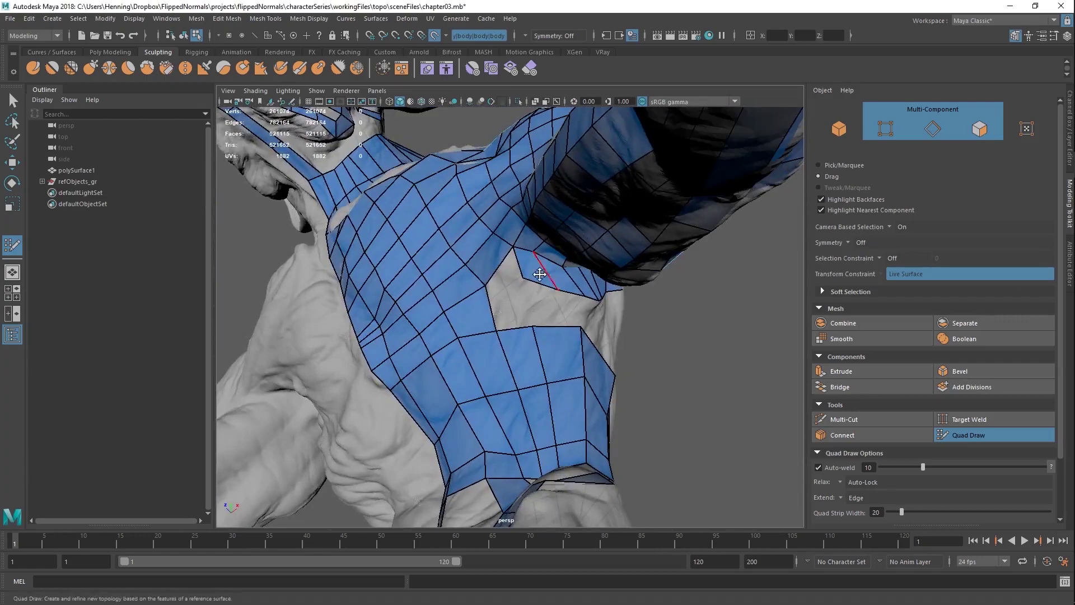
alt+drag(504, 342, 403, 329)
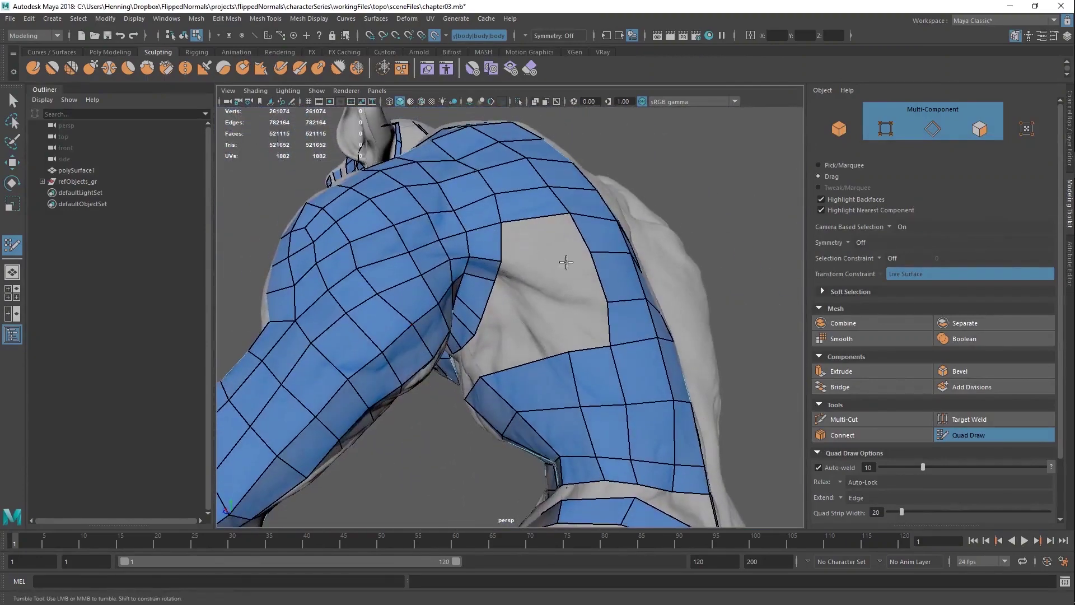
Step: Insert an edge loop across the side of the chest and fill quads between it and the underarm row
alt+drag(514, 253, 517, 277)
shift+click(516, 269)
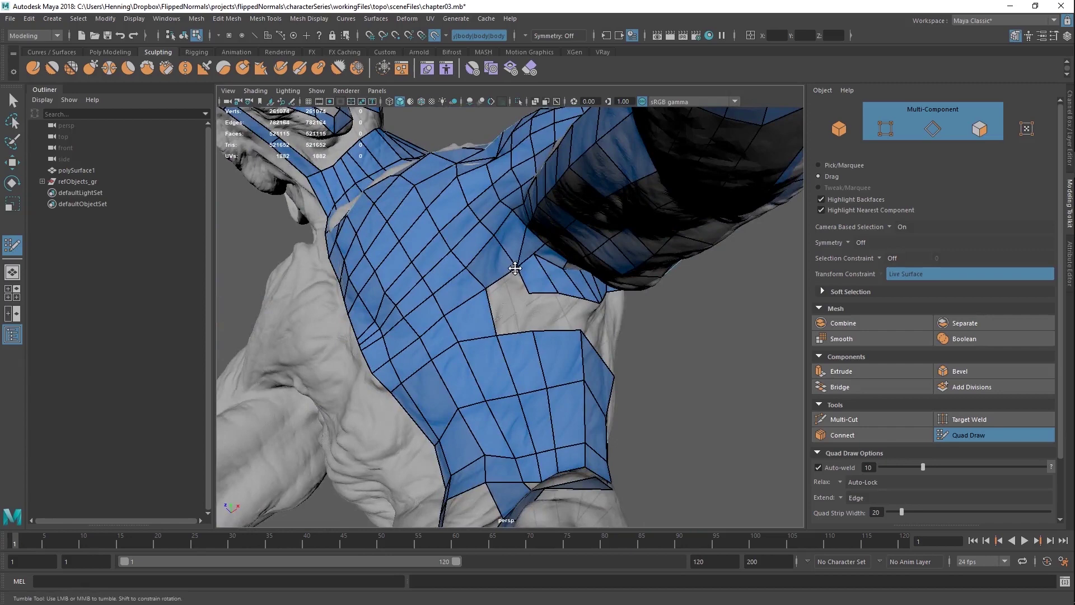
ctrl+click(491, 310)
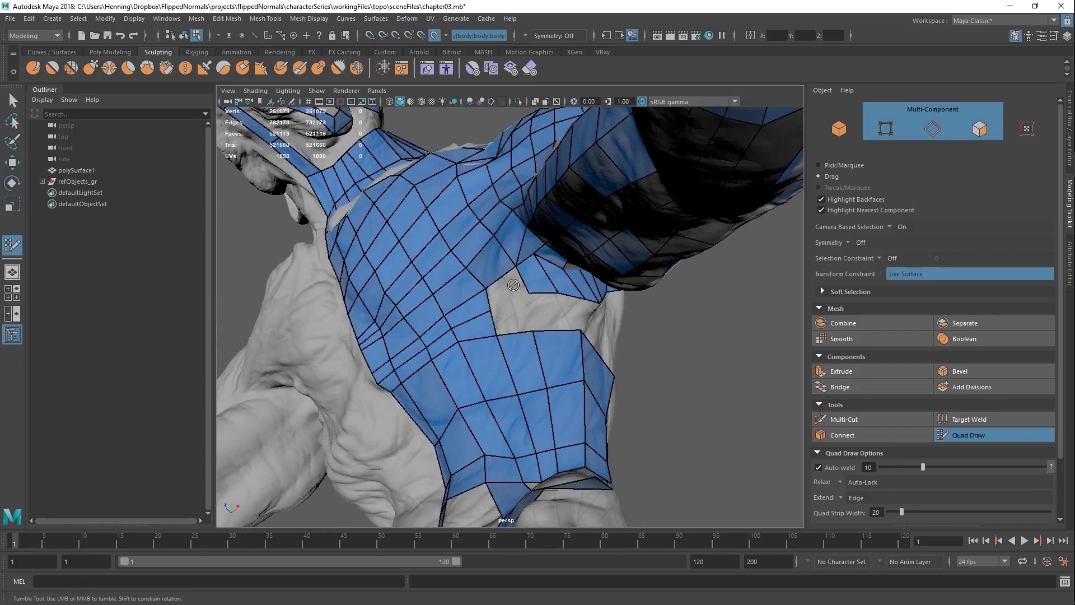
alt+drag(514, 283, 523, 274)
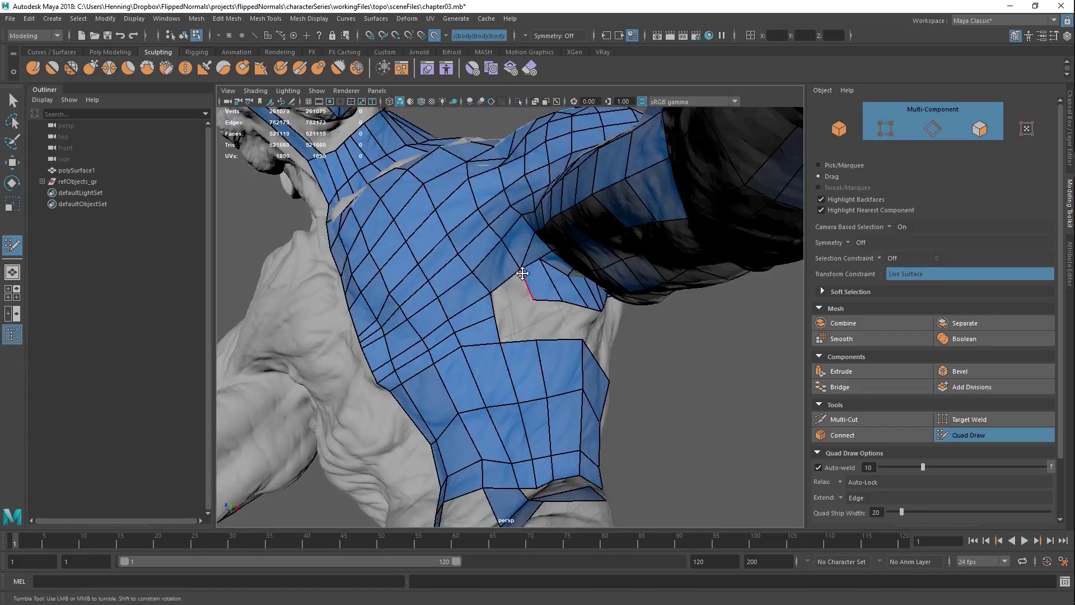
shift+click(521, 324)
mouse_move(520, 324)
alt+mouse_down()
mouse_move(507, 310)
mouse_move(513, 318)
alt+mouse_up()
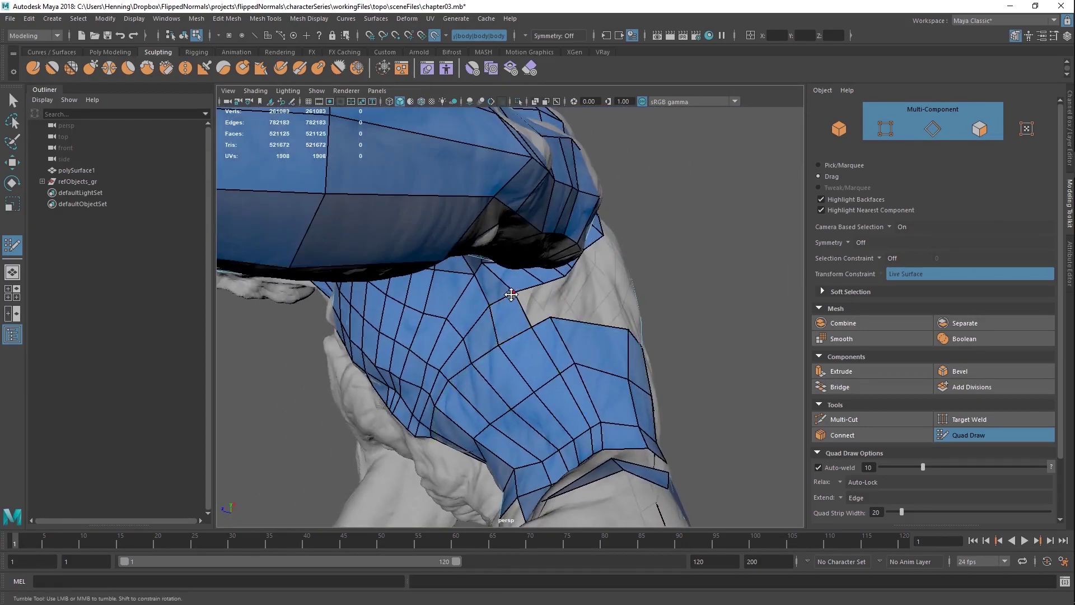
Step: Insert an edge loop through the upper back quads so their lower border lines up with the lower back columns
alt+drag(557, 301, 566, 336)
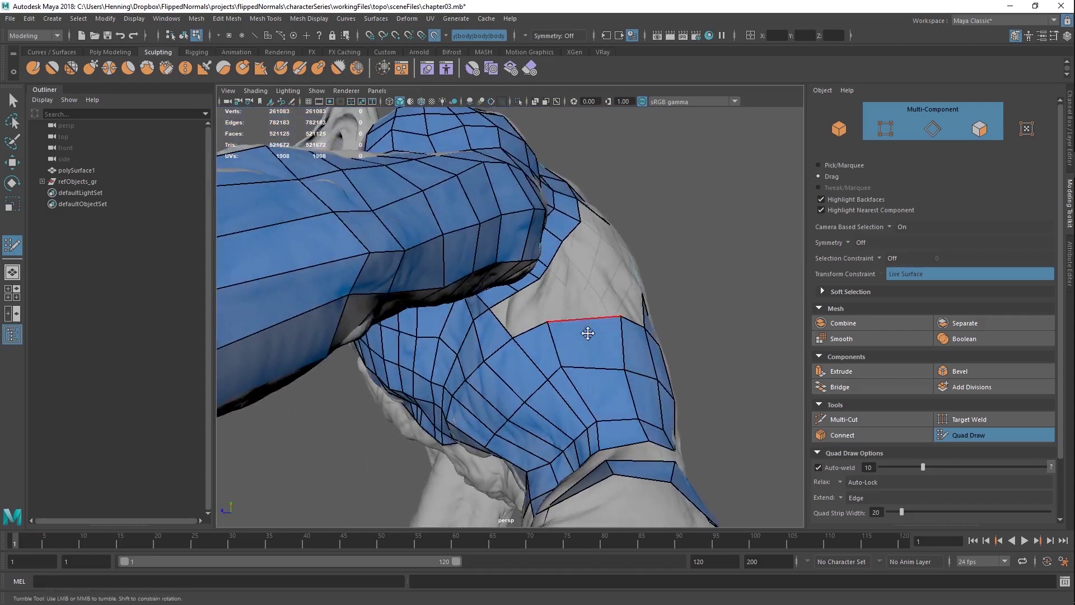
alt+drag(604, 448, 522, 382)
alt+drag(497, 264, 502, 300)
ctrl+click(505, 327)
alt+drag(524, 356, 521, 326)
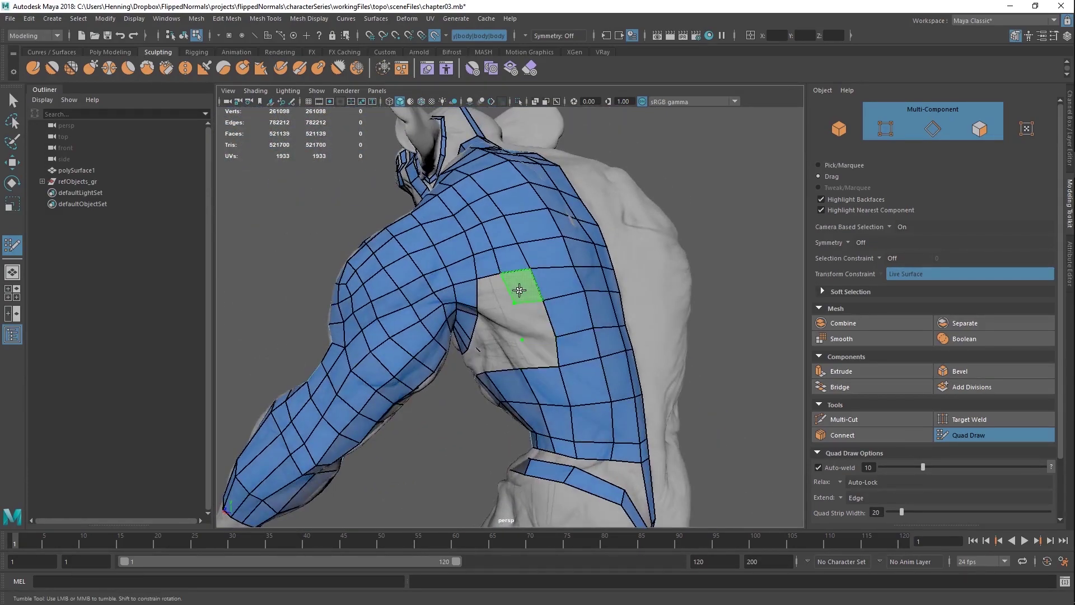
Step: Fill a third column of quads outward from the spine and insert a vertical edge loop through the flank rows below the gap
alt+drag(538, 300, 553, 327)
shift+click(516, 256)
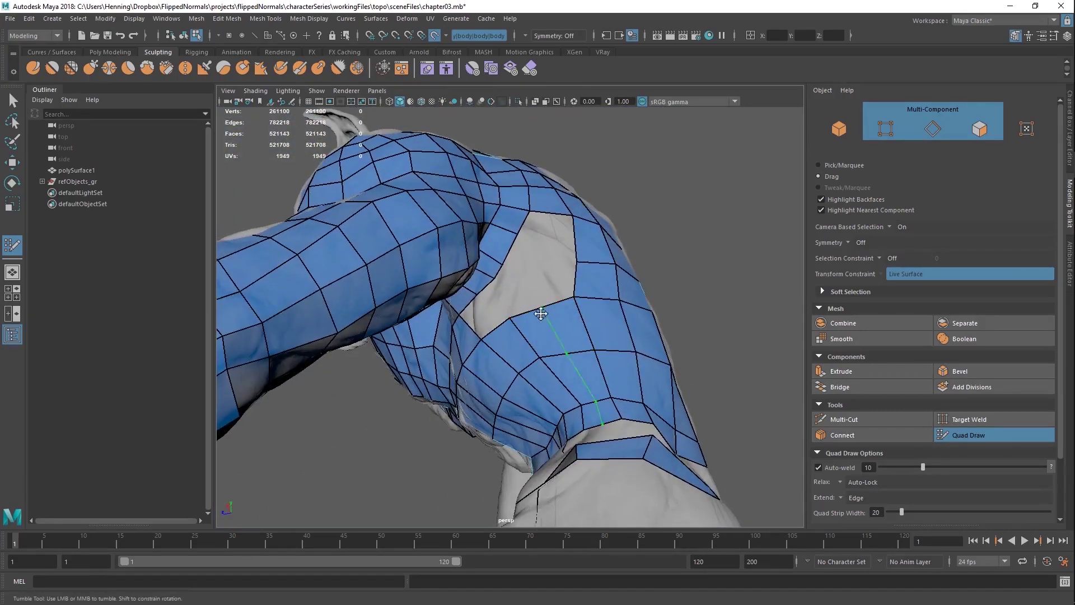
mouse_move(498, 365)
alt+mouse_down()
mouse_move(533, 356)
mouse_move(549, 336)
mouse_move(479, 374)
alt+mouse_up()
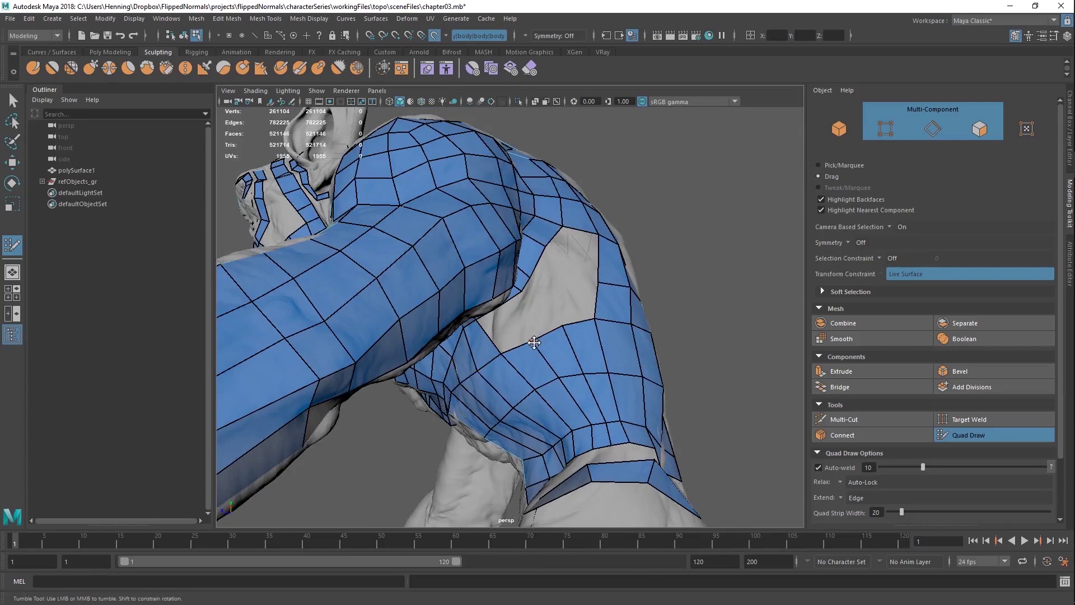
Step: Insert a vertical edge loop down the flank and fill quads along the lower border of the gap behind the armpit
alt+drag(567, 325, 505, 296)
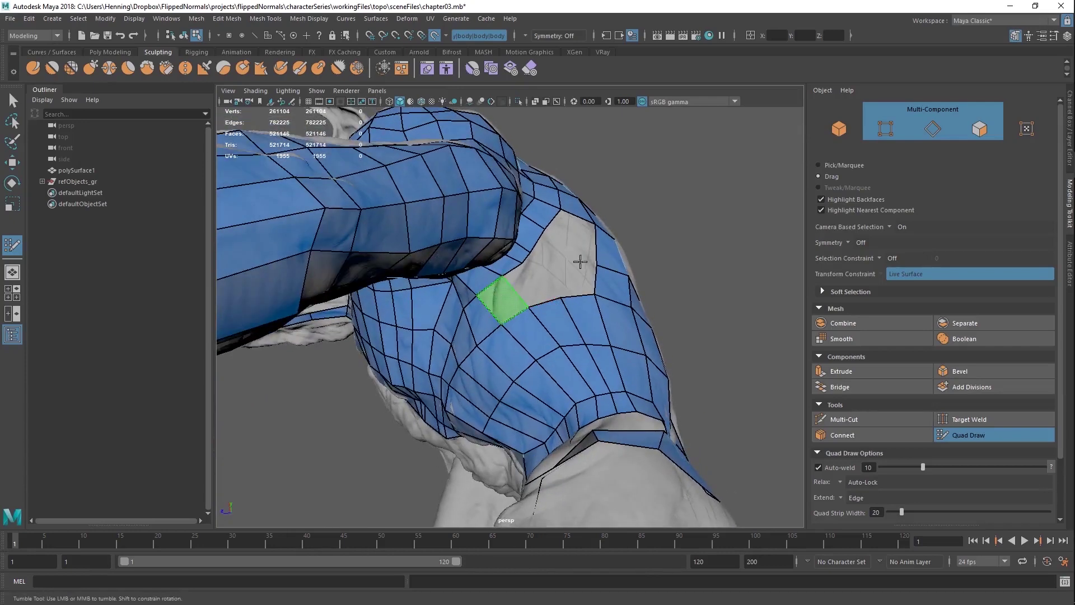
alt+drag(580, 262, 501, 289)
shift+click(540, 311)
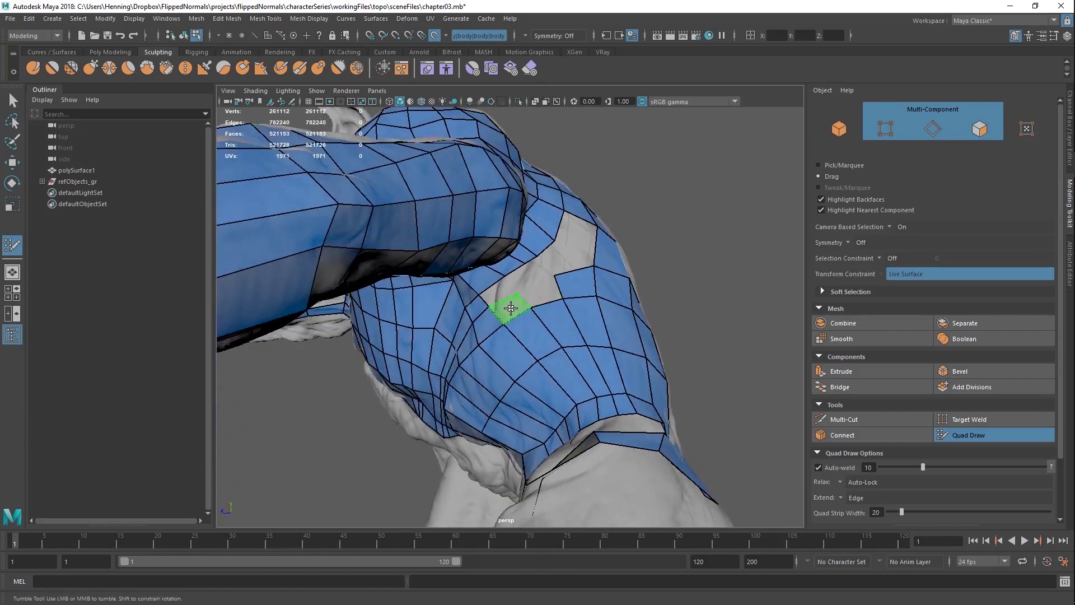
shift+click(501, 293)
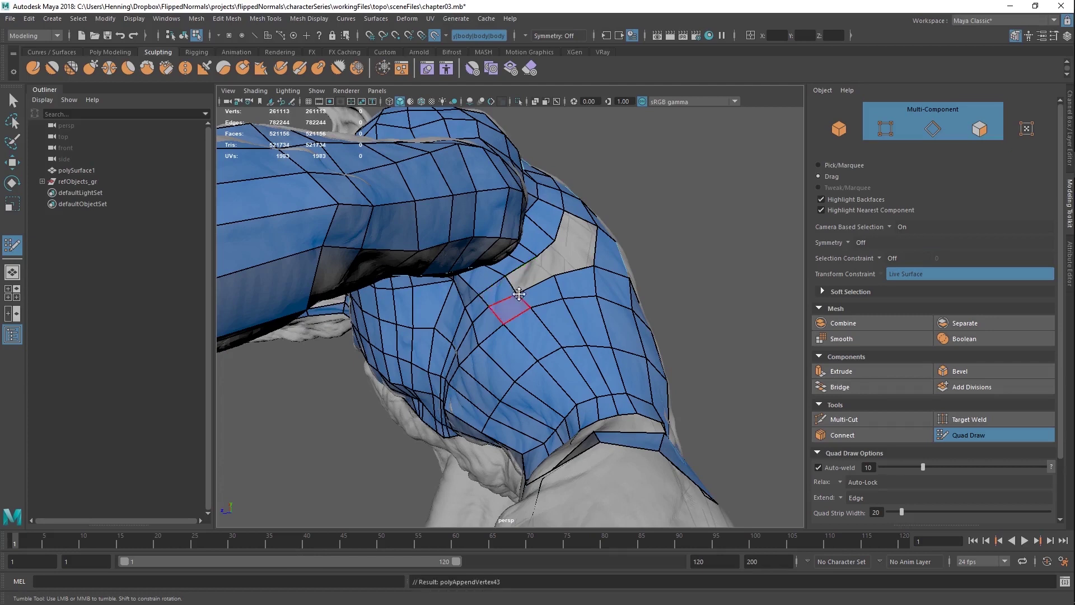
key(ctrl+z)
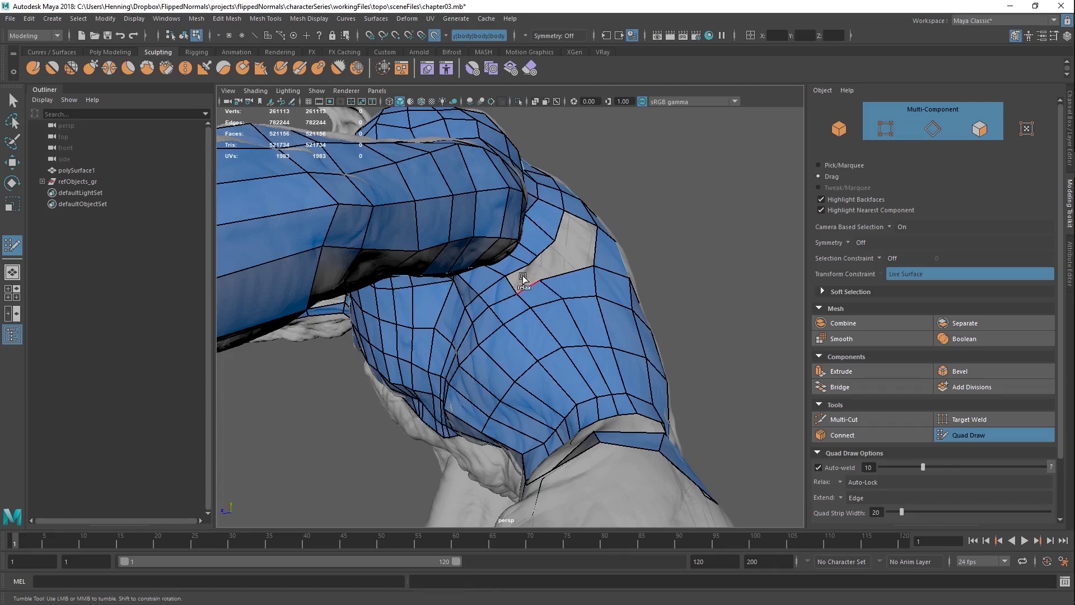
shift+click(531, 278)
Step: Close the rest of the gap behind the armpit using one more flank edge loop, and relax the flank columns
alt+drag(559, 277, 515, 272)
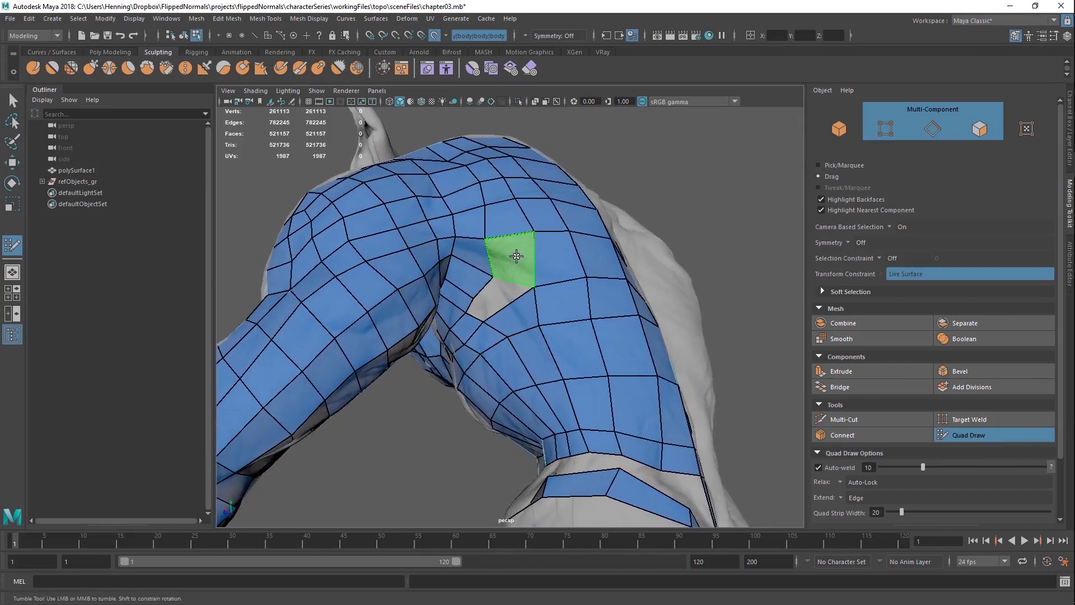
shift+click(512, 263)
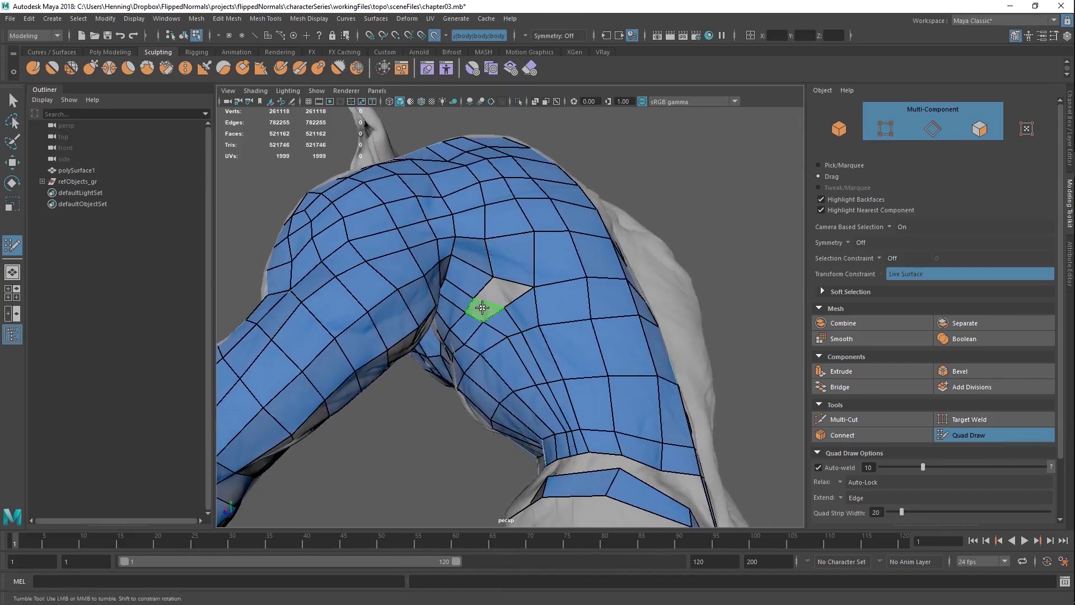
shift+click(507, 293)
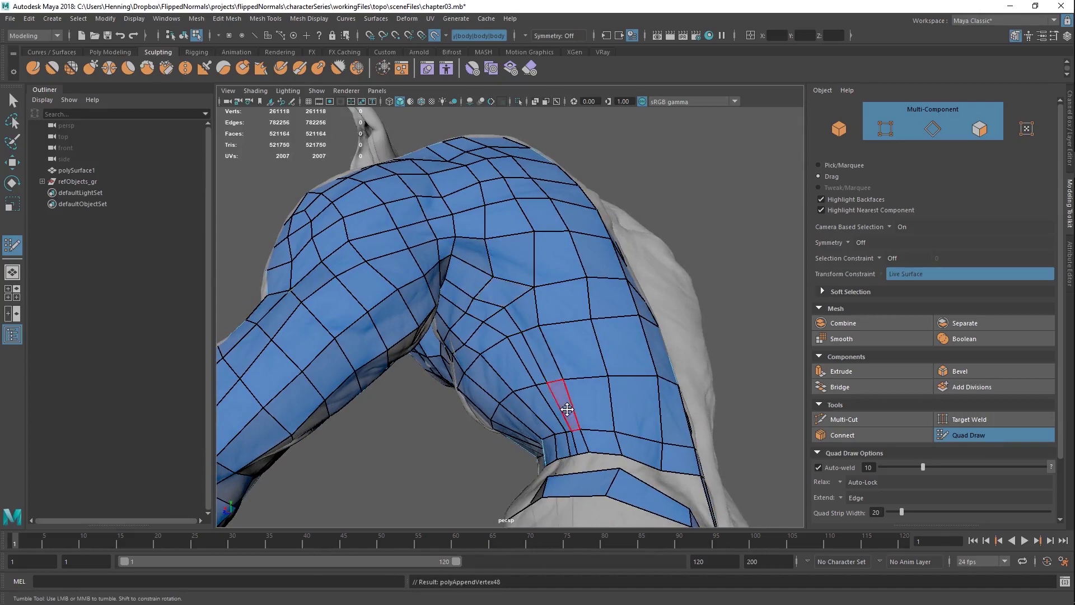
mouse_move(568, 393)
shift+mouse_down()
mouse_move(512, 355)
mouse_move(601, 453)
mouse_move(672, 320)
mouse_move(588, 260)
mouse_move(663, 303)
shift+mouse_up()
Step: Set Quad Draw's relax mode to All vertices and relax the open border along the chest's centre line, undoing the last stroke
alt+right_drag(541, 349, 547, 343)
alt+right_drag(480, 347, 470, 362)
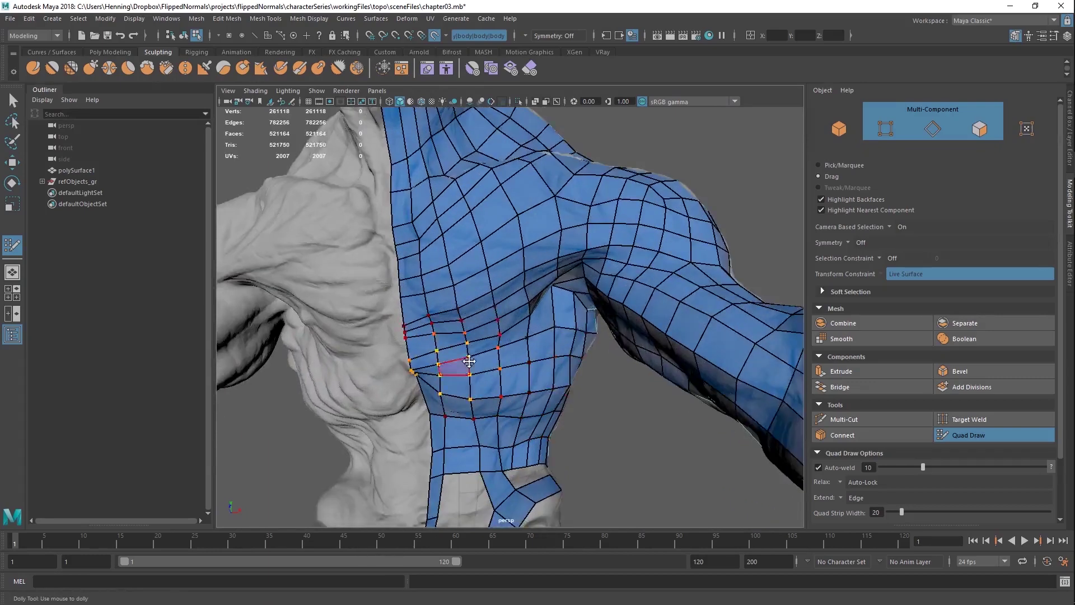
alt+middle_drag(469, 361, 510, 305)
alt+right_drag(510, 305, 520, 305)
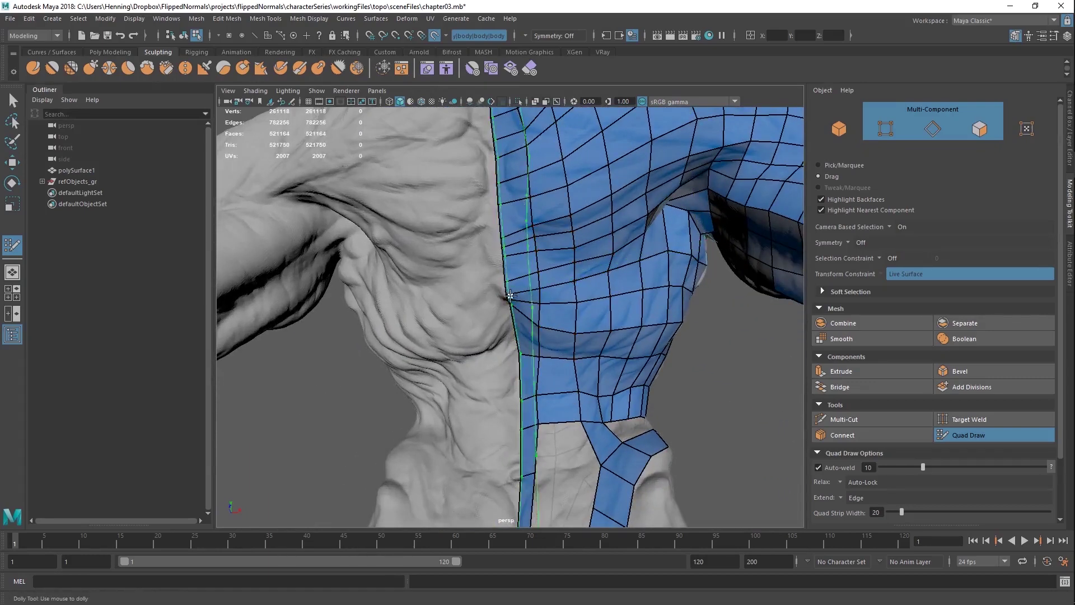
mouse_move(513, 314)
ctrl+shift+right_down()
mouse_move(522, 311)
mouse_move(514, 318)
ctrl+shift+right_up()
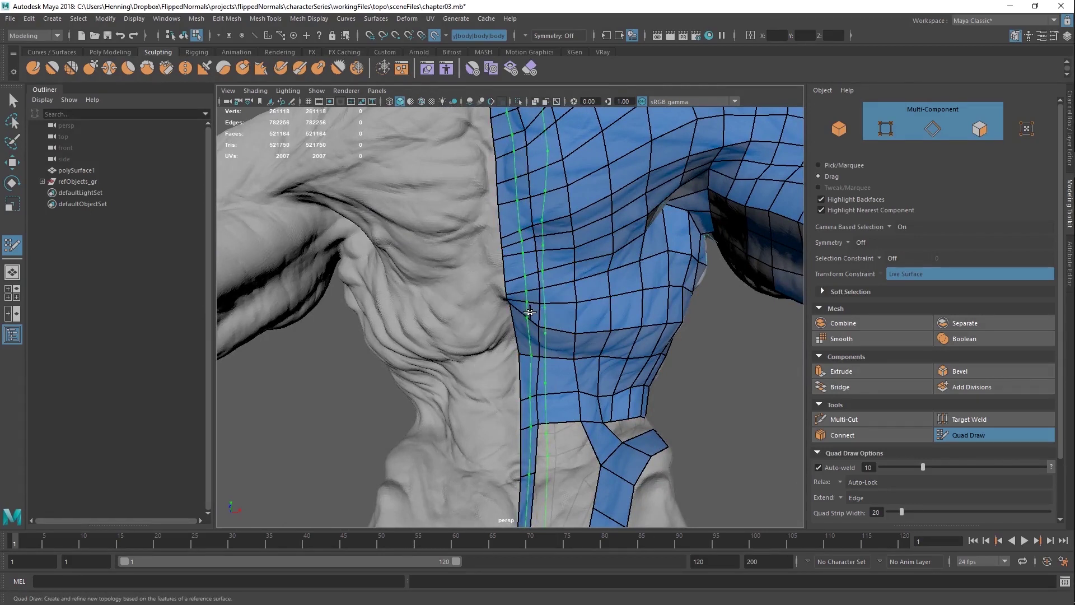
alt+middle_drag(534, 308, 521, 312)
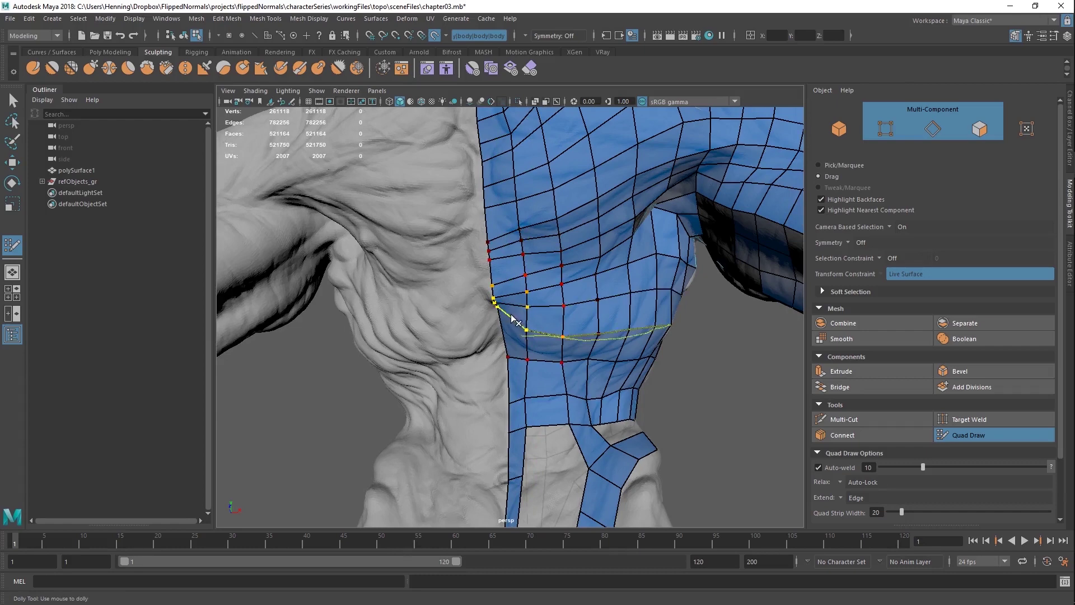
alt+drag(512, 318, 514, 314)
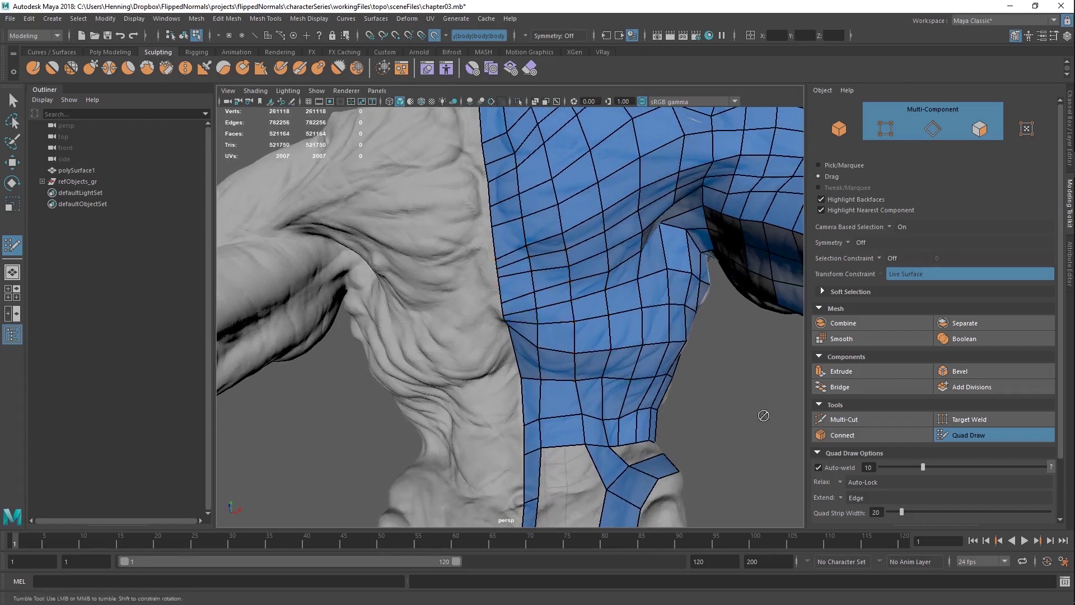
click(866, 482)
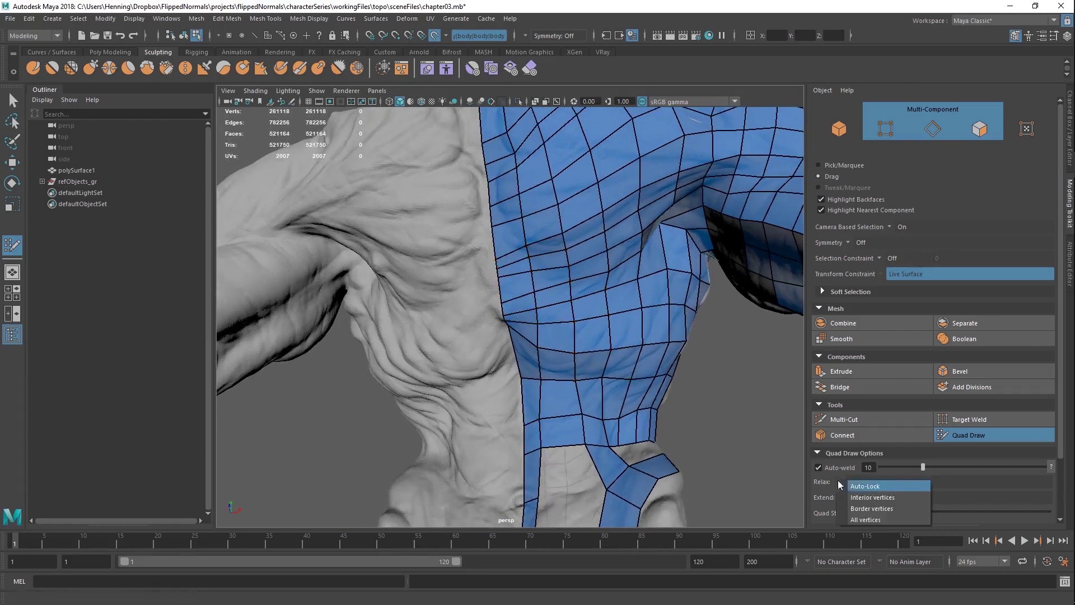
click(868, 519)
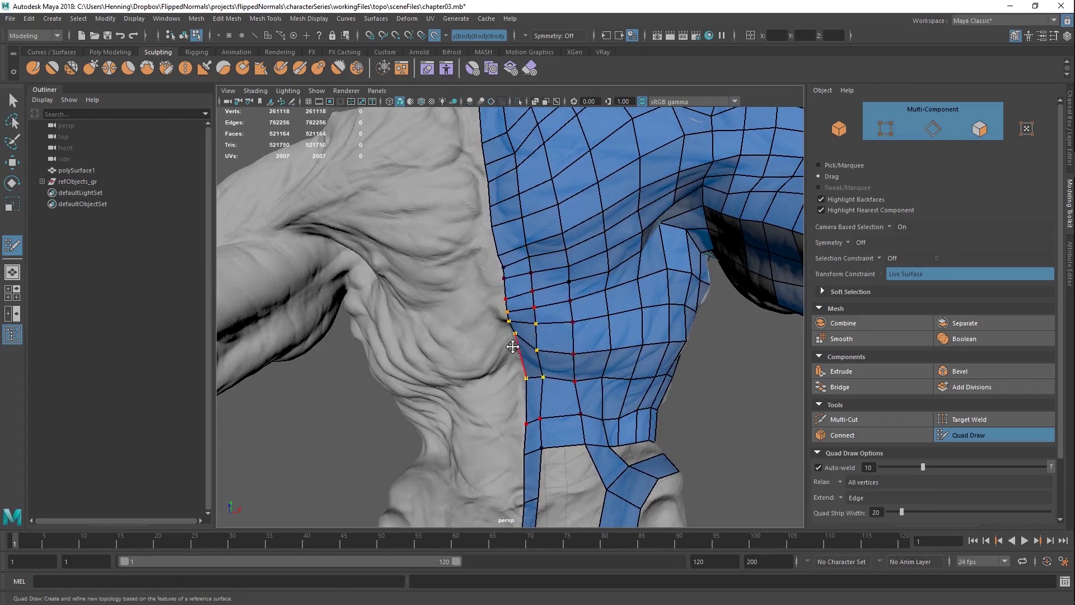
alt+drag(511, 336, 480, 420)
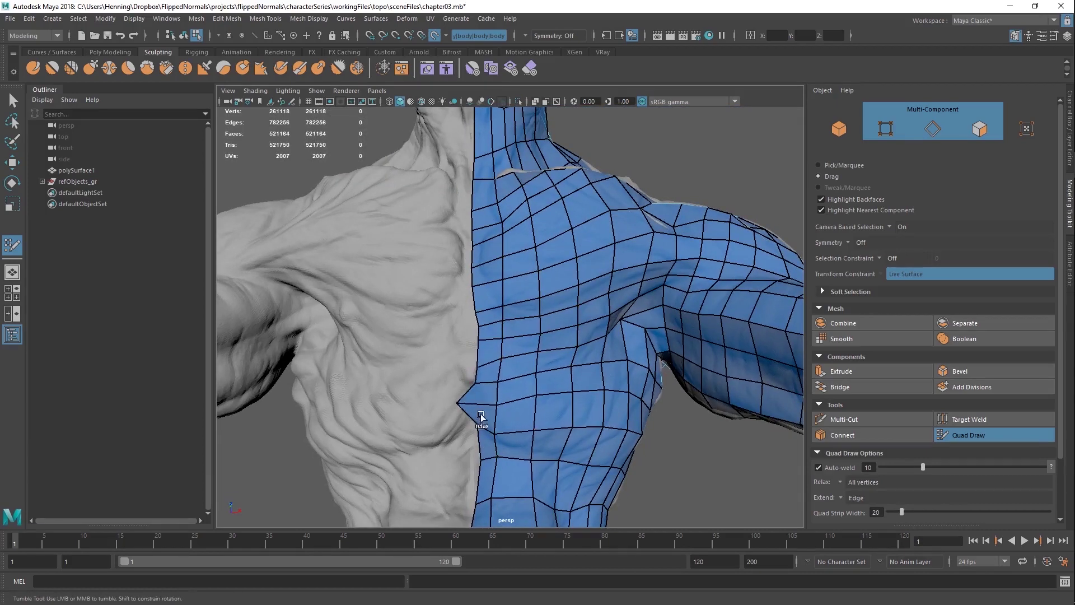
key(ctrl+z)
Step: Leave Quad Draw, isolate the retopology mesh polySurface1 and switch it to vertex selection
key(w)
key(ctrl+1)
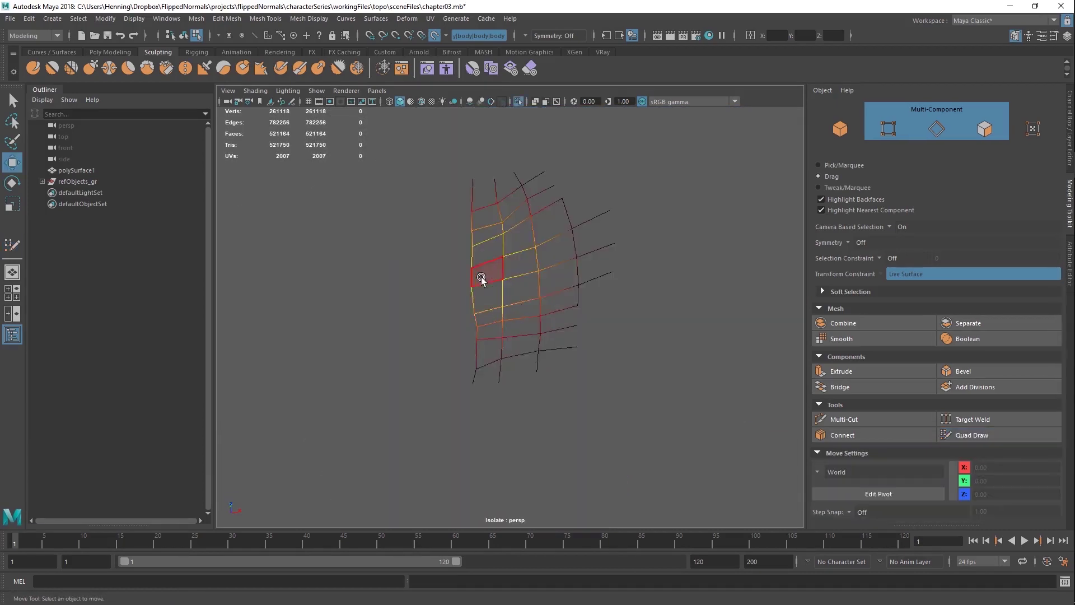
key(F8)
click(506, 245)
key(ctrl+1)
right_drag(504, 246, 495, 231)
click(483, 238)
key(F8)
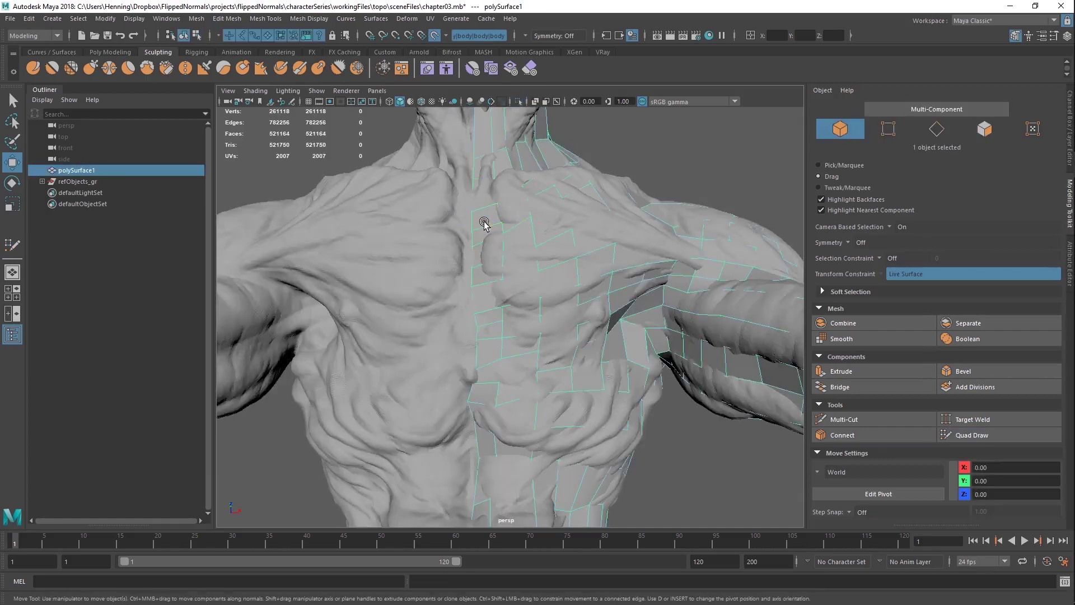
key(ctrl+1)
right_drag(495, 297, 475, 289)
click(454, 472)
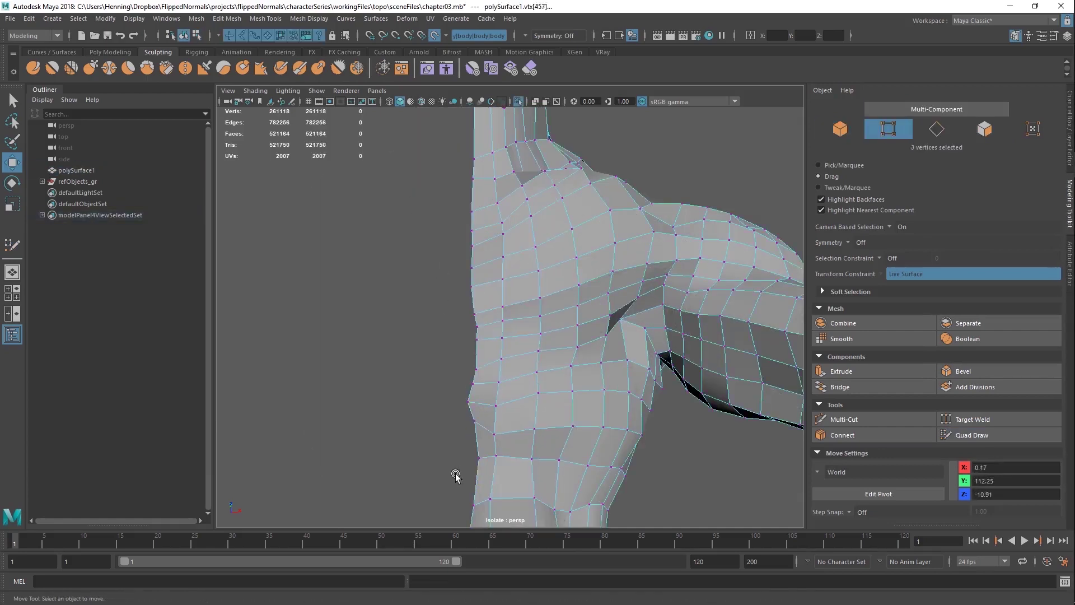
mouse_move(472, 384)
mouse_down()
mouse_move(475, 429)
mouse_move(467, 368)
mouse_up()
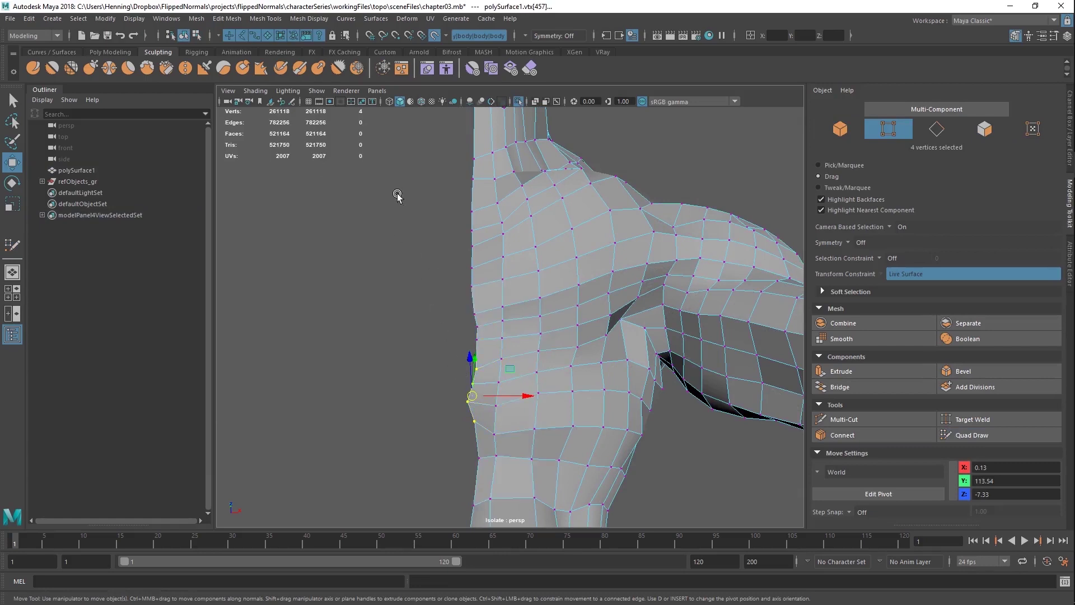
ctrl+shift+drag(468, 268, 469, 217)
key(ctrl+z)
key(q)
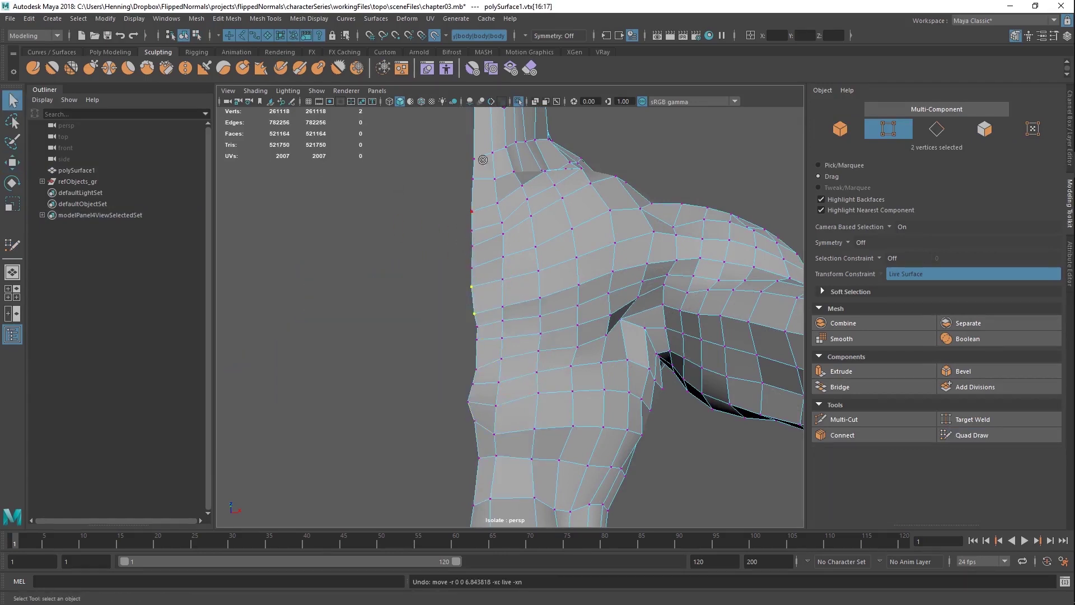
Step: Turn off the live surface, select the border vertices along the chest's centre line and set their X position to 0
click(436, 36)
shift+drag(467, 320, 481, 343)
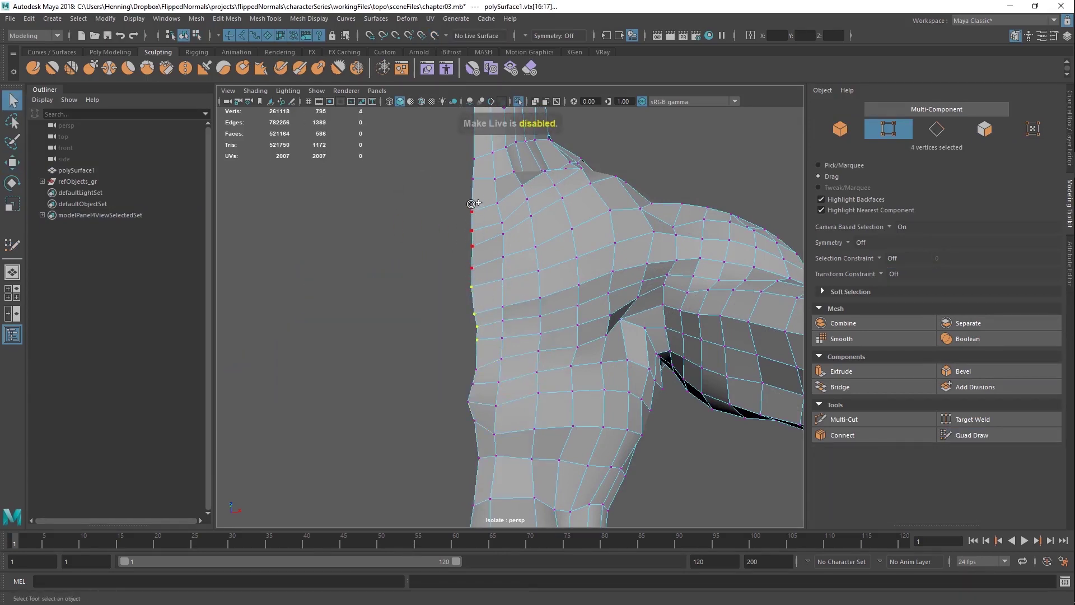
shift+drag(474, 462, 473, 510)
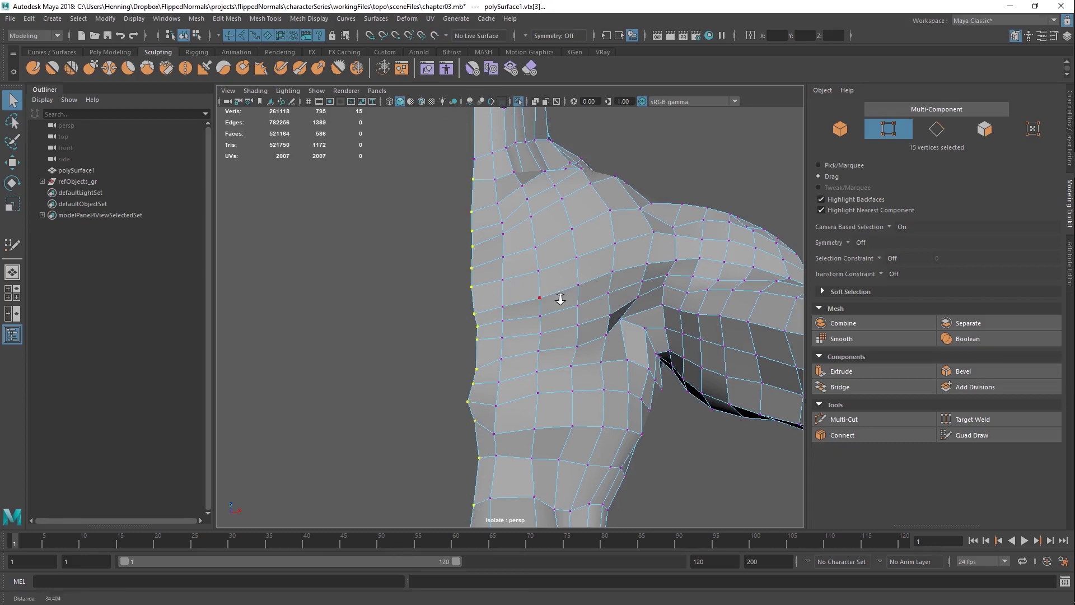
alt+right_drag(559, 298, 539, 306)
click(777, 36)
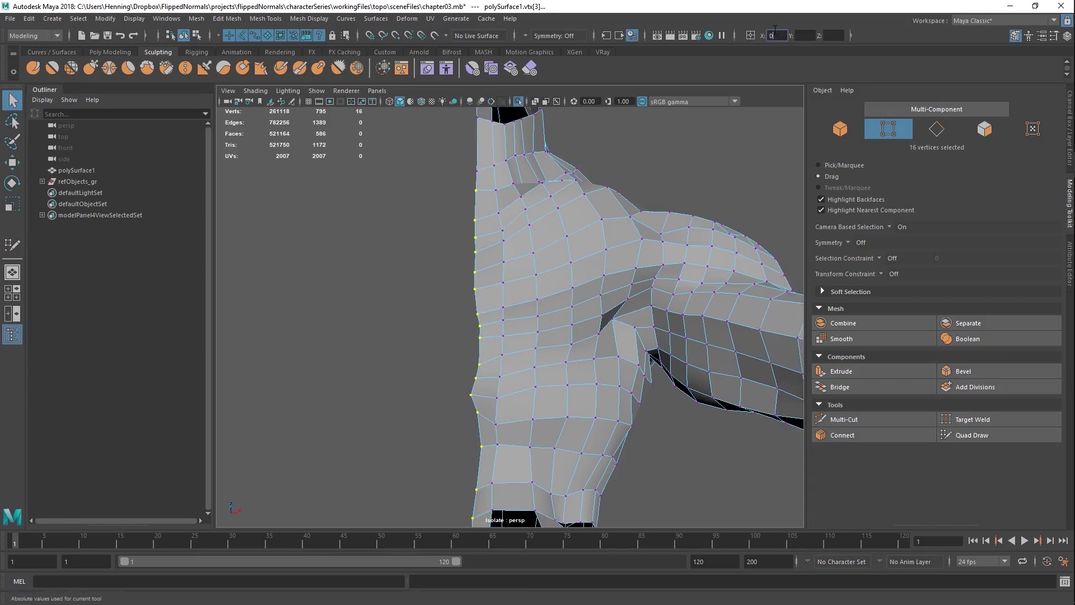
text(0)
key(Return)
Step: Return to object selection, end the isolation and make the full-body sculpt live again for Quad Draw
alt+drag(493, 288, 509, 309)
right_drag(509, 309, 559, 229)
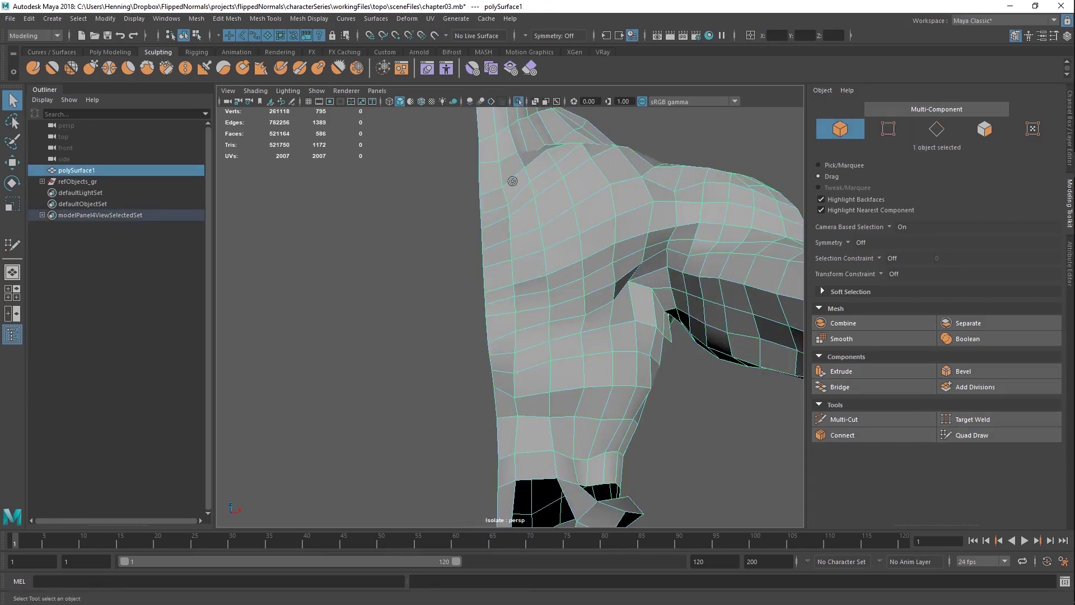
click(42, 182)
key(ctrl+1)
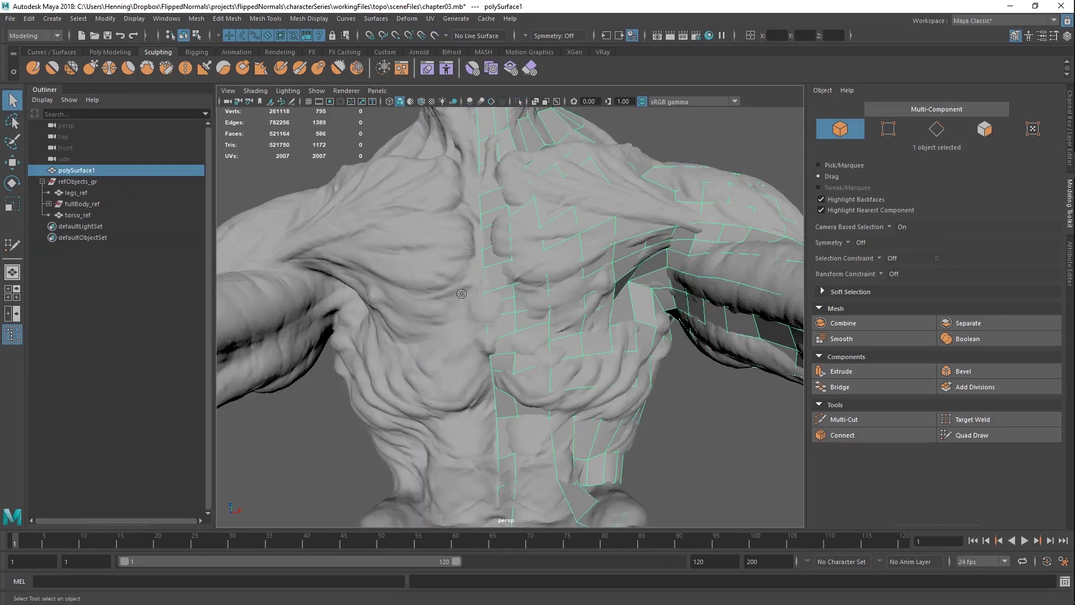
click(443, 295)
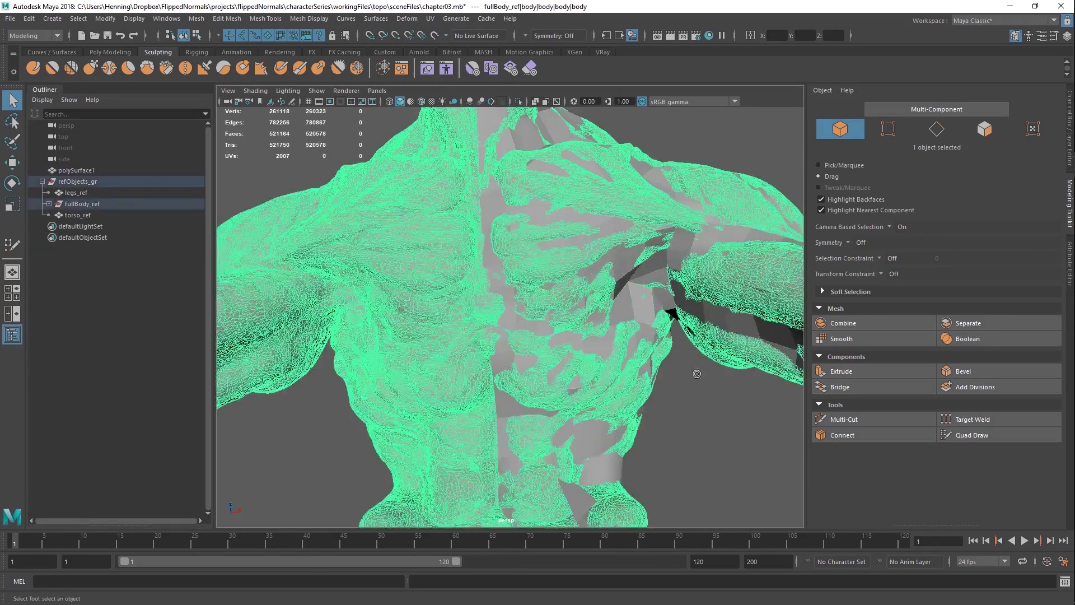
click(434, 38)
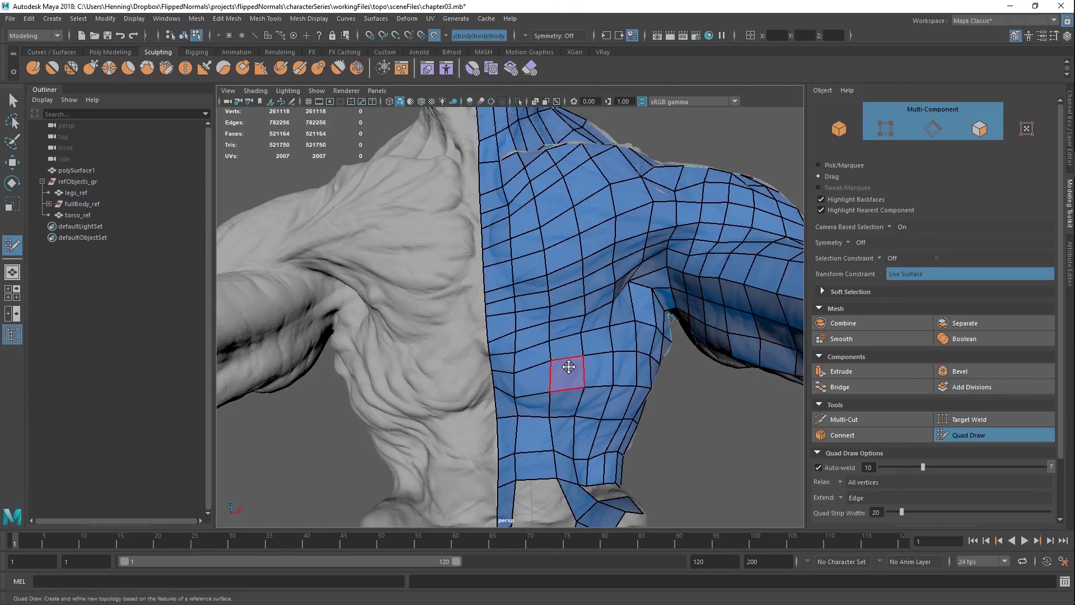
Step: Insert an edge across the hip strip and fill a quad joining the strip to the waist border at the flank
scroll(504, 302, up, 4)
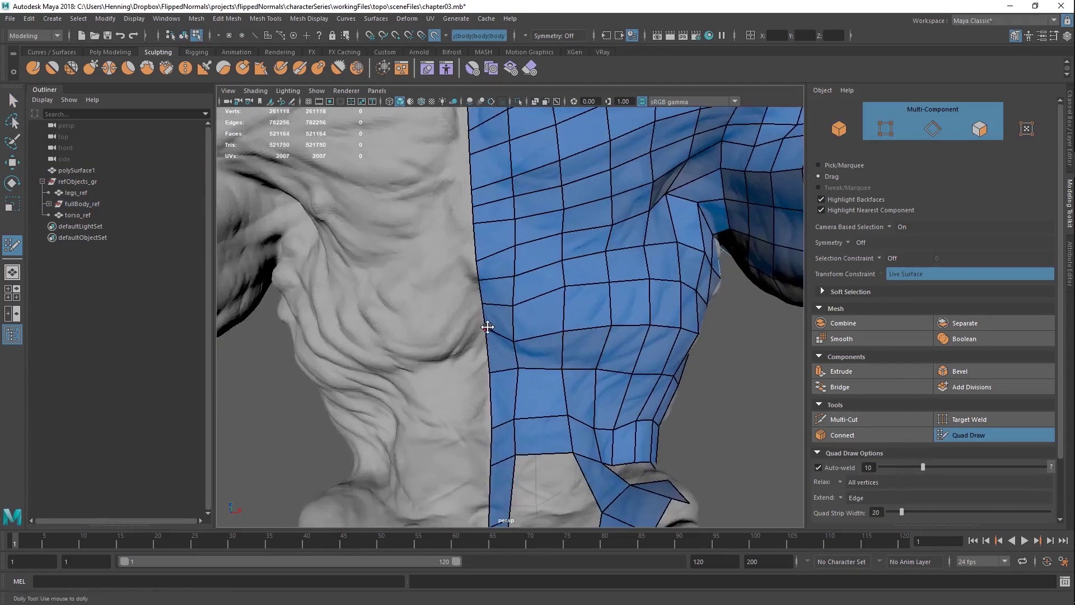
alt+drag(489, 341, 518, 310)
scroll(520, 309, up, 2)
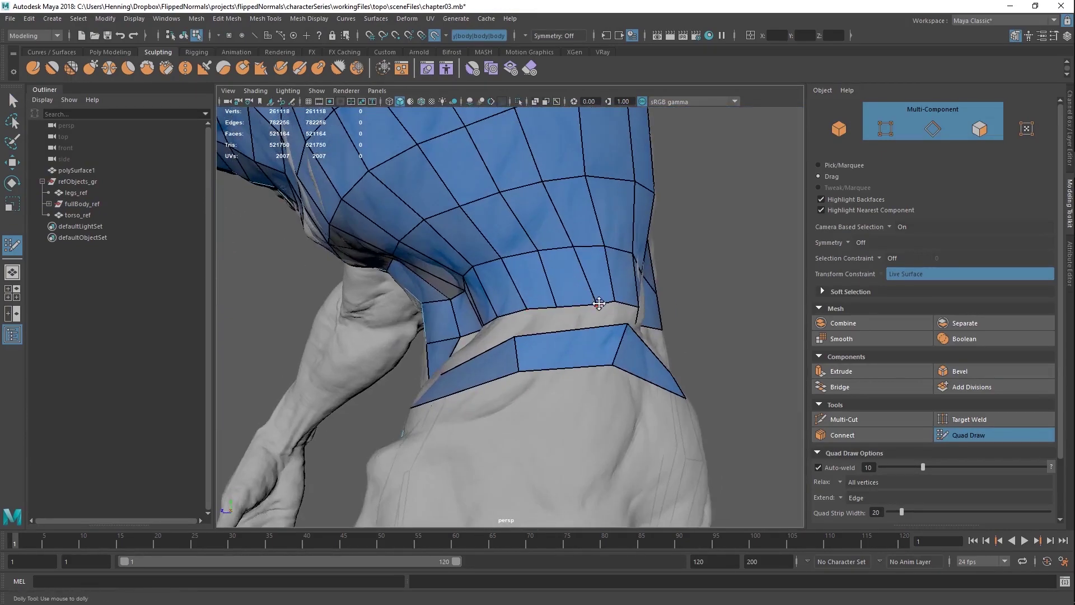
alt+right_drag(545, 304, 482, 281)
mouse_move(482, 281)
alt+mouse_down()
mouse_move(470, 297)
mouse_move(479, 277)
alt+mouse_up()
alt+middle_drag(479, 277, 521, 281)
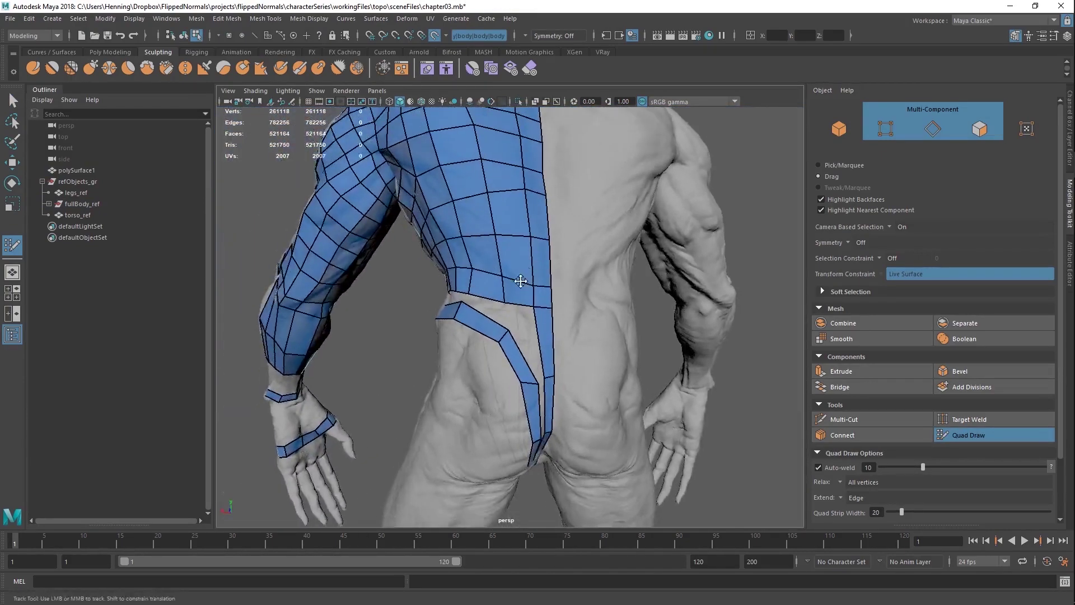
scroll(521, 280, up, 3)
drag(457, 328, 507, 341)
mouse_move(499, 291)
mouse_down()
mouse_move(476, 287)
mouse_move(583, 324)
mouse_move(604, 321)
mouse_up()
shift+click(453, 289)
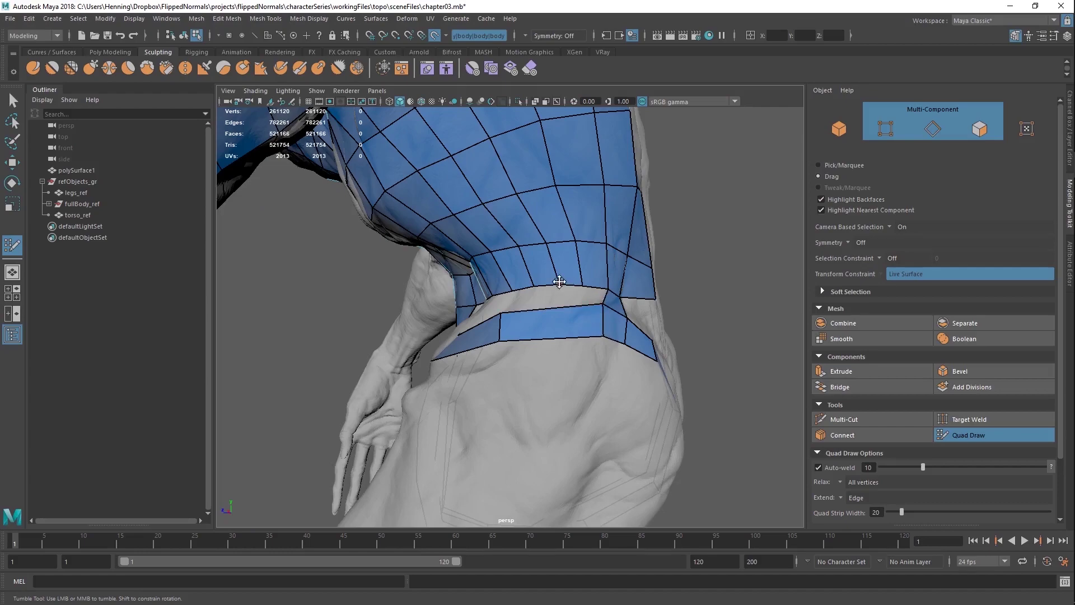
Step: Relax the quads across the upper back and over the shoulder to even out their spacing
alt+drag(539, 287, 688, 280)
alt+right_drag(689, 280, 566, 305)
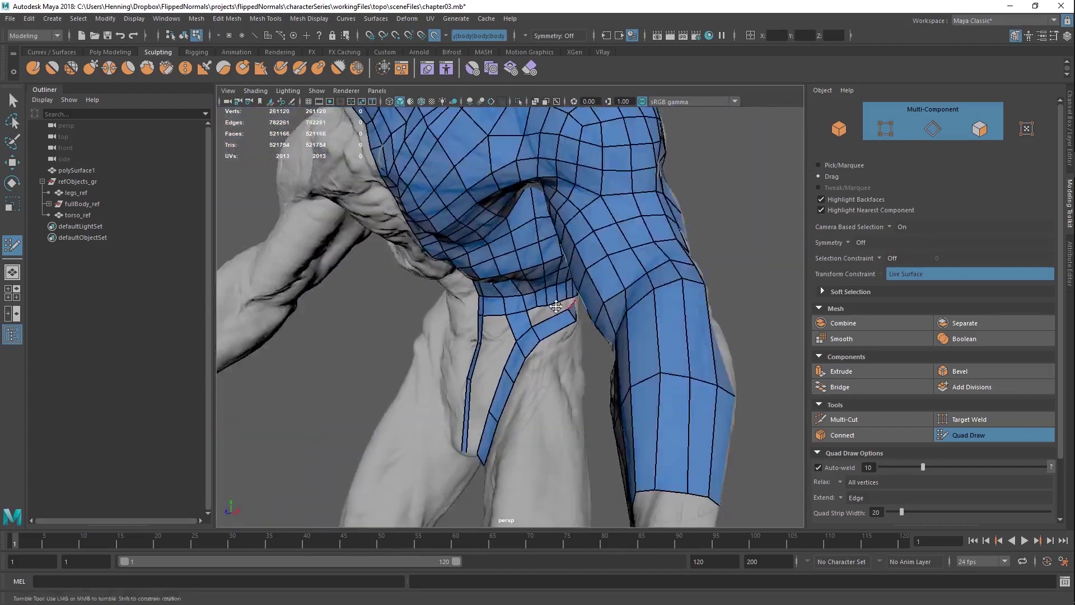
alt+drag(566, 305, 504, 336)
alt+middle_drag(537, 342, 578, 228)
alt+right_drag(578, 228, 532, 246)
alt+drag(576, 263, 540, 283)
alt+middle_drag(540, 131, 548, 300)
alt+drag(557, 280, 521, 300)
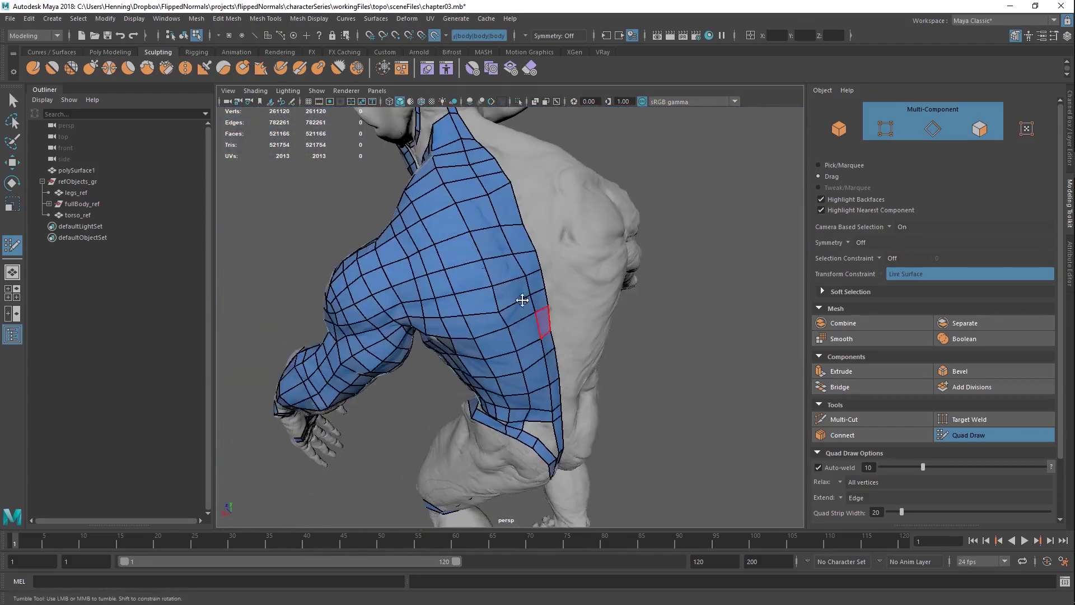
mouse_move(465, 261)
shift+mouse_down()
mouse_move(459, 286)
mouse_move(432, 247)
mouse_move(456, 307)
mouse_move(440, 276)
shift+mouse_up()
alt+drag(392, 242, 540, 203)
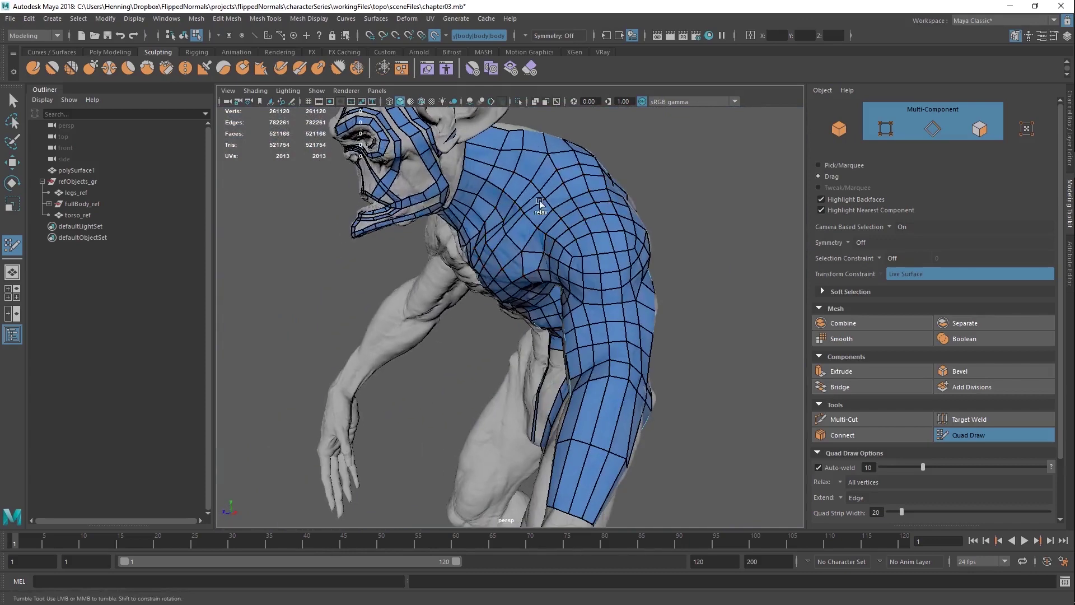
alt+drag(577, 267, 619, 228)
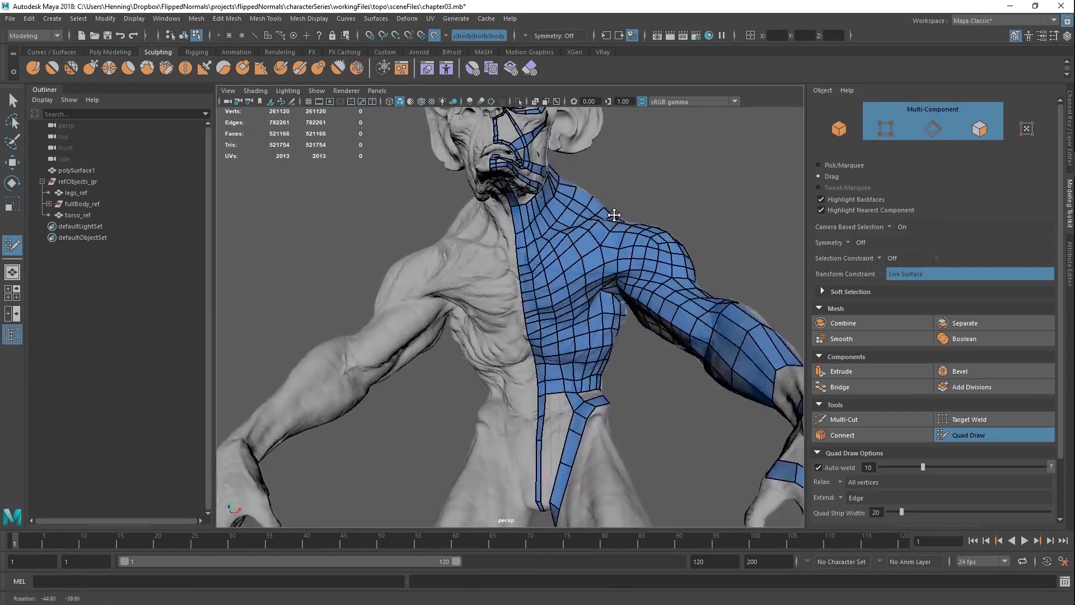
Step: Undo the last relax and set Quad Draw's relax mode to Auto-Lock
alt+right_drag(620, 228, 612, 280)
key(ctrl+z)
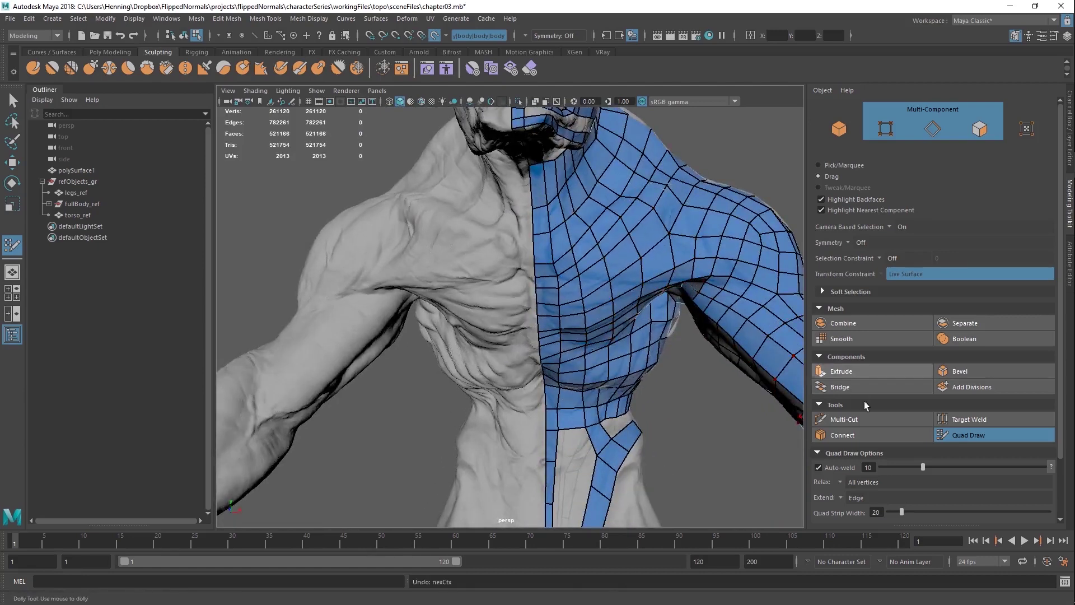
click(847, 485)
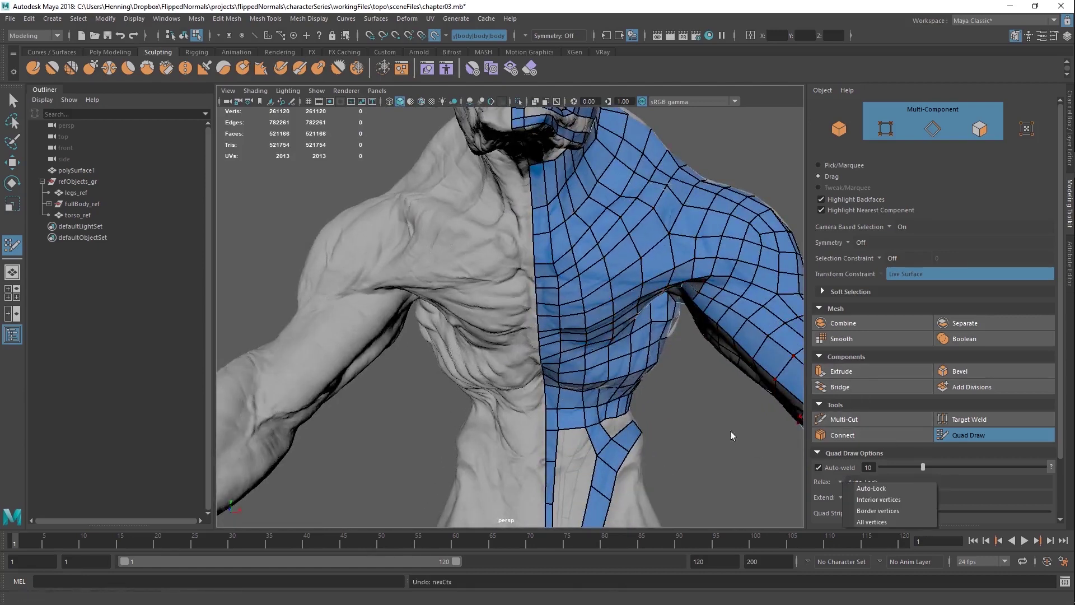
click(730, 433)
Step: Insert extra edge loops through the back's quads and relax the mesh from the neck down over the upper back
alt+drag(638, 358, 571, 307)
alt+middle_drag(629, 296, 576, 298)
alt+drag(576, 298, 528, 234)
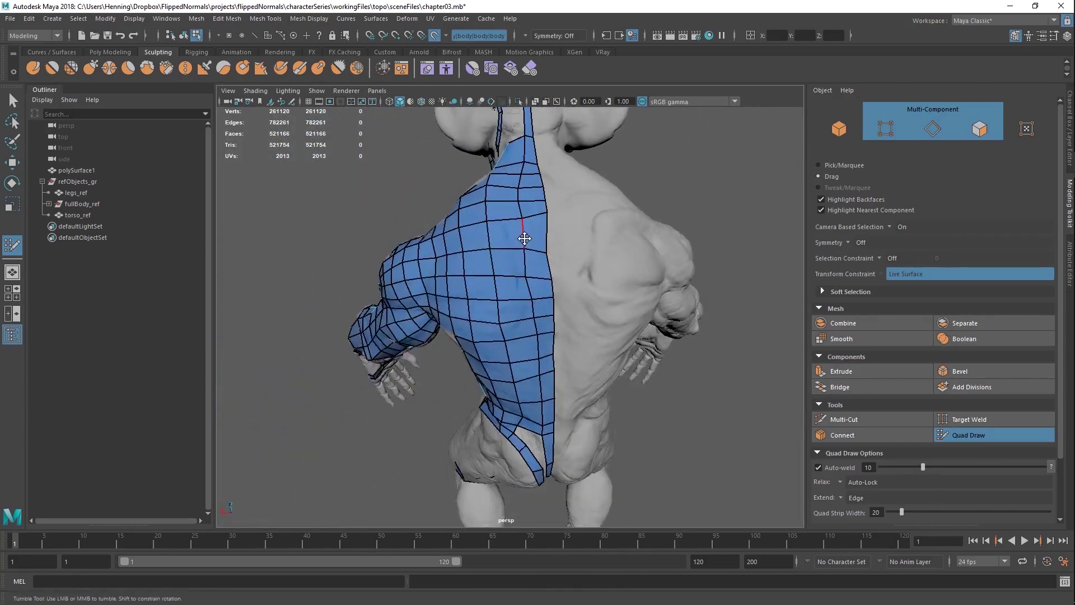
alt+right_drag(525, 239, 554, 304)
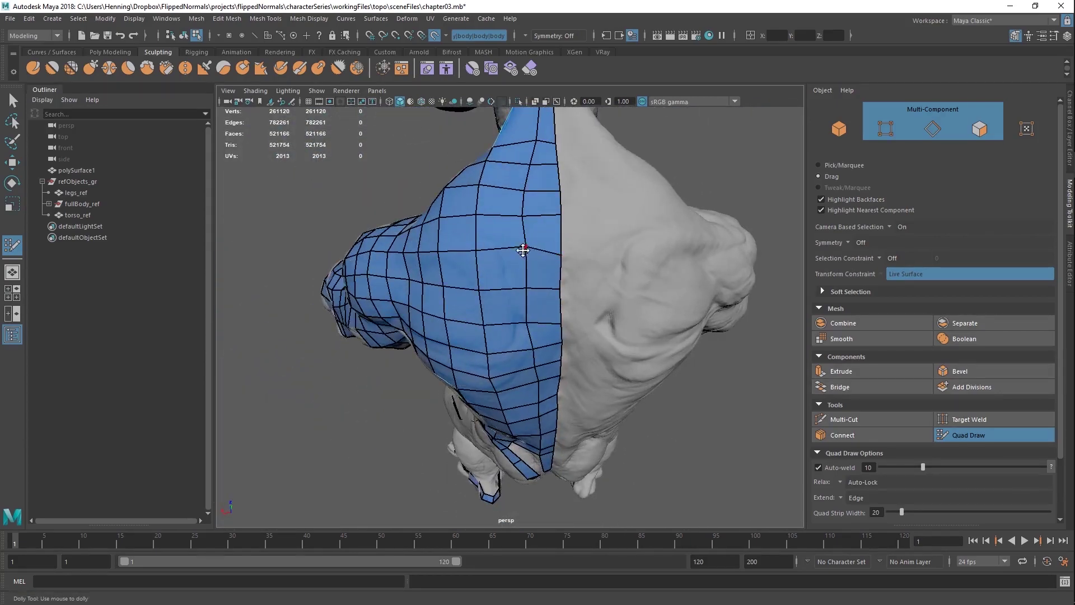
alt+drag(523, 250, 553, 316)
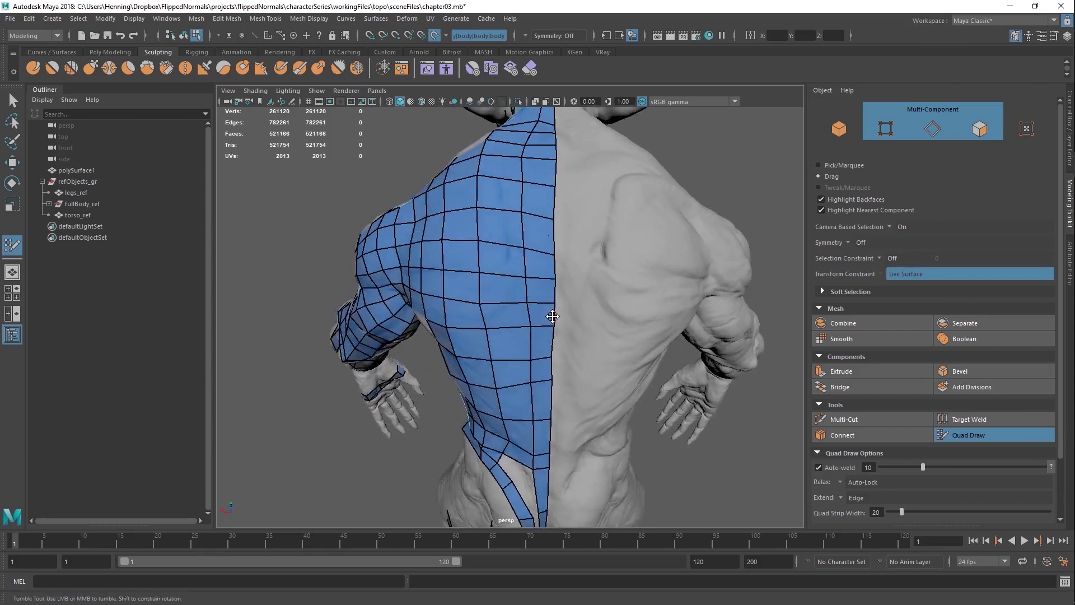
alt+drag(472, 341, 627, 241)
ctrl+click(533, 273)
alt+middle_drag(627, 240, 566, 336)
alt+right_drag(566, 336, 583, 329)
mouse_move(584, 329)
alt+mouse_down()
mouse_move(514, 331)
mouse_move(456, 360)
mouse_move(567, 342)
alt+mouse_up()
ctrl+click(512, 331)
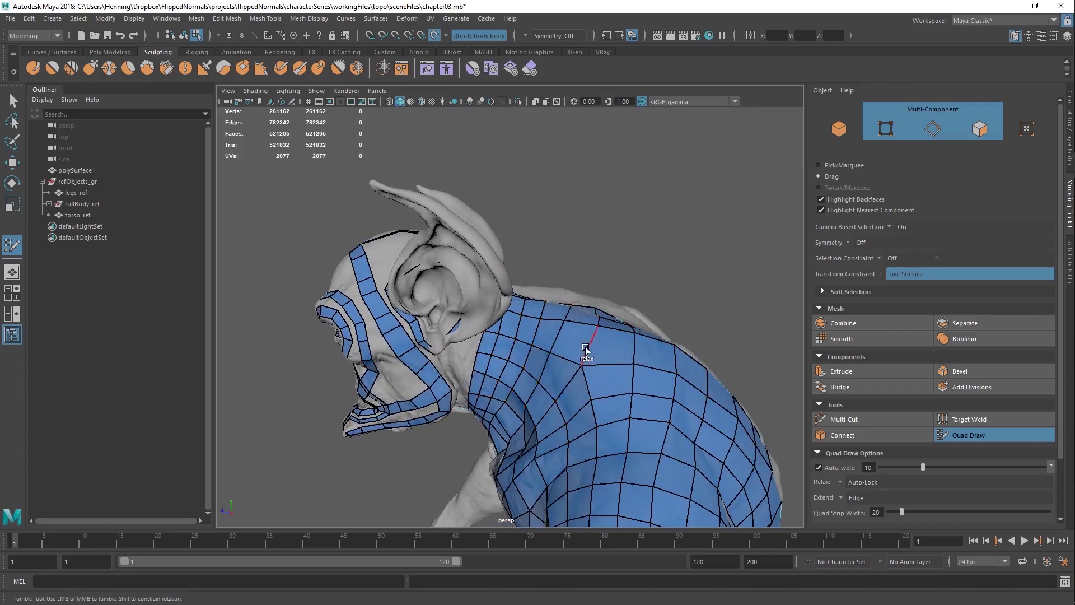
alt+drag(636, 372, 528, 384)
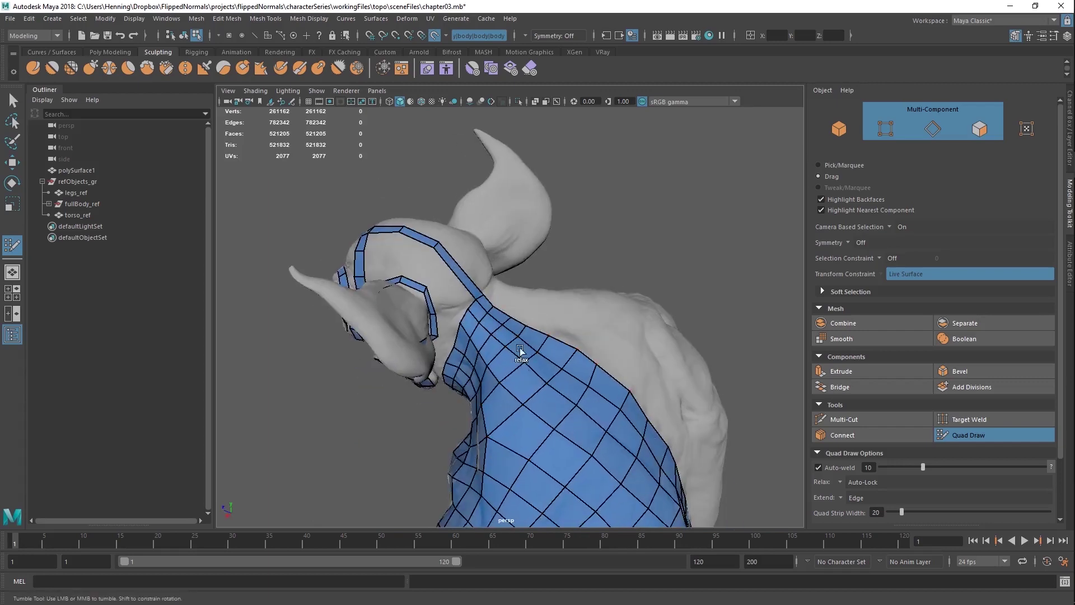
alt+drag(496, 327, 563, 356)
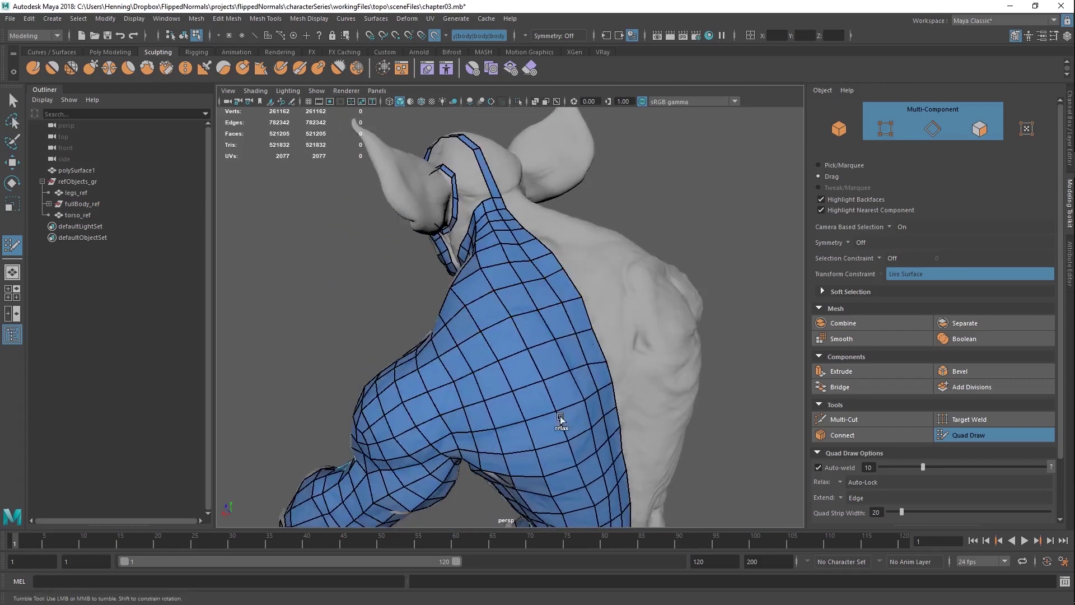
Step: Insert edge loops around the forearm to split its long quads below the elbow
alt+drag(446, 409, 696, 295)
alt+right_drag(696, 295, 621, 398)
alt+drag(621, 398, 596, 386)
alt+middle_drag(597, 387, 571, 338)
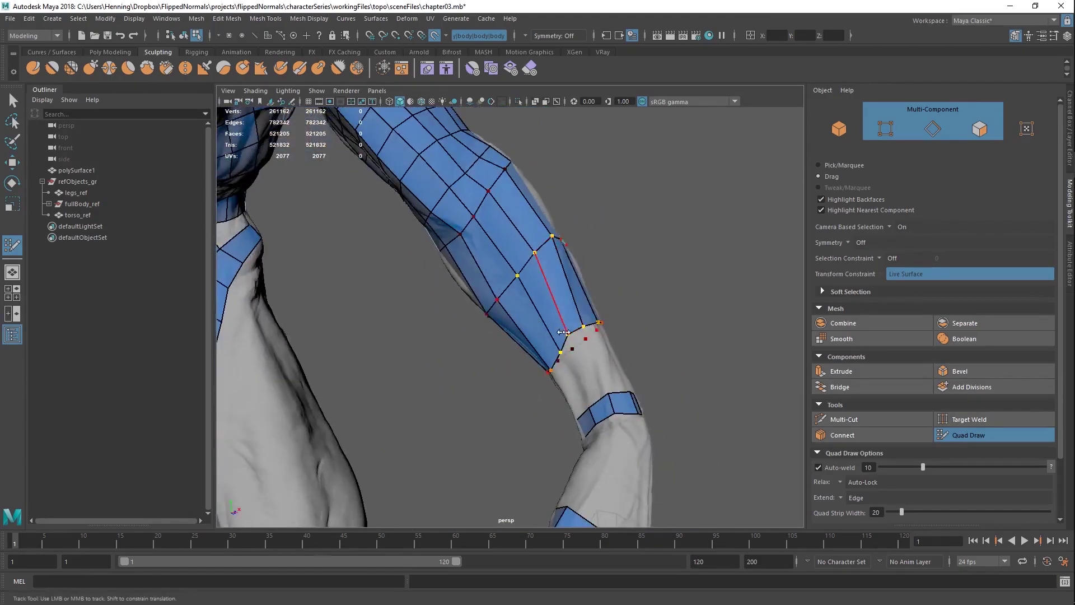
alt+drag(574, 342, 470, 296)
alt+middle_drag(469, 296, 492, 360)
alt+drag(491, 361, 521, 291)
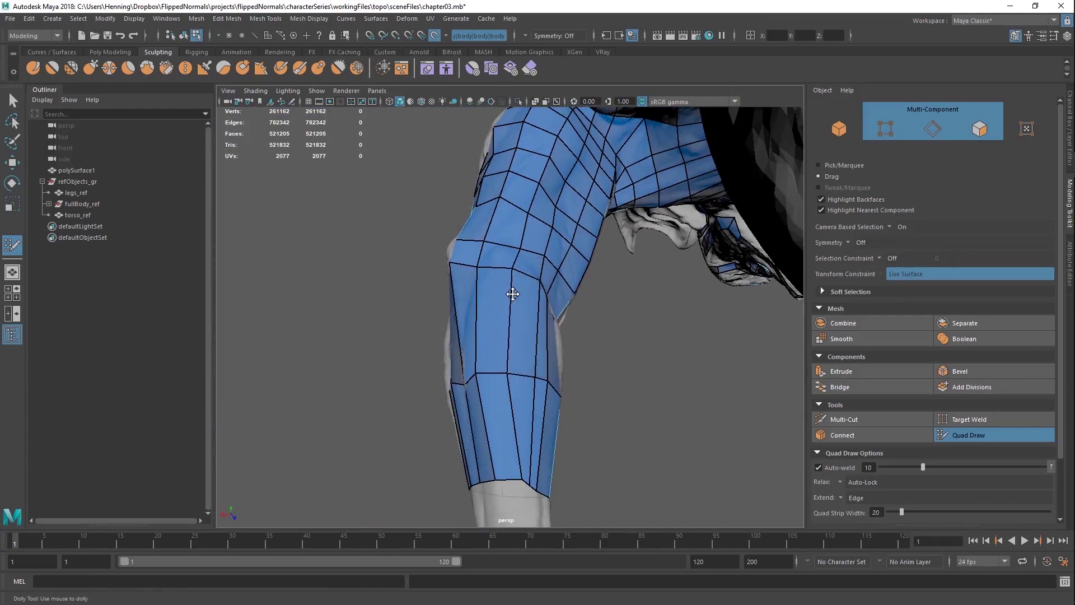
alt+middle_drag(513, 293, 525, 399)
mouse_move(525, 399)
alt+mouse_down()
mouse_move(472, 298)
mouse_move(466, 321)
alt+mouse_up()
mouse_move(571, 435)
mouse_down()
mouse_move(590, 409)
mouse_move(459, 392)
mouse_move(341, 355)
mouse_move(519, 334)
mouse_move(532, 365)
mouse_move(502, 365)
mouse_up()
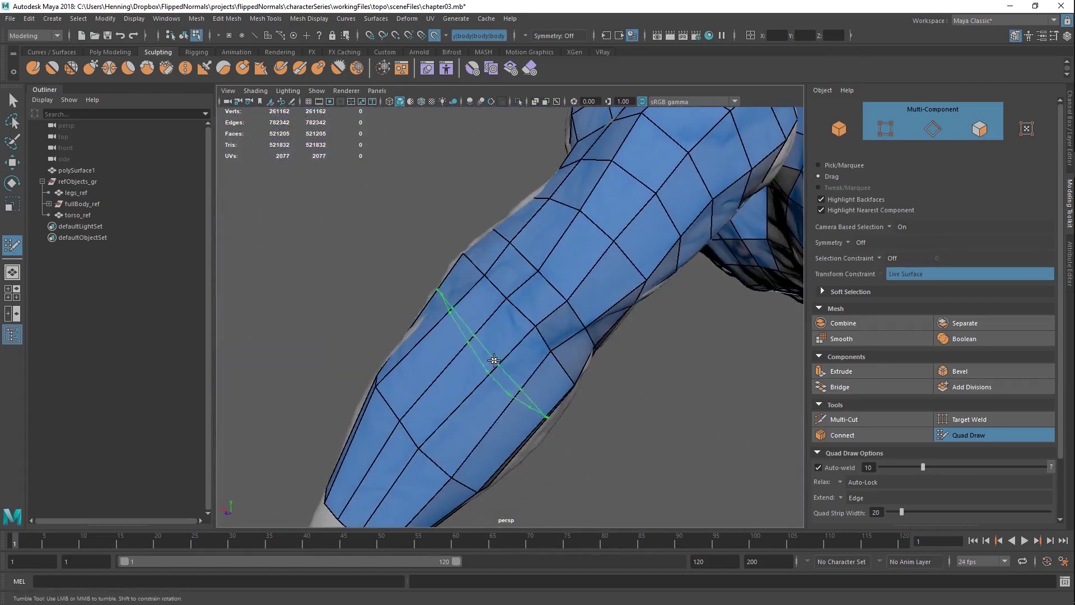
ctrl+click(502, 364)
Step: Relax the quads over the shoulder and around the armpit to even out their spacing
alt+drag(472, 329, 524, 283)
mouse_move(524, 283)
alt+right_down()
mouse_move(600, 293)
mouse_move(535, 322)
alt+right_up()
mouse_move(532, 268)
alt+mouse_down()
mouse_move(492, 185)
mouse_move(576, 269)
alt+mouse_up()
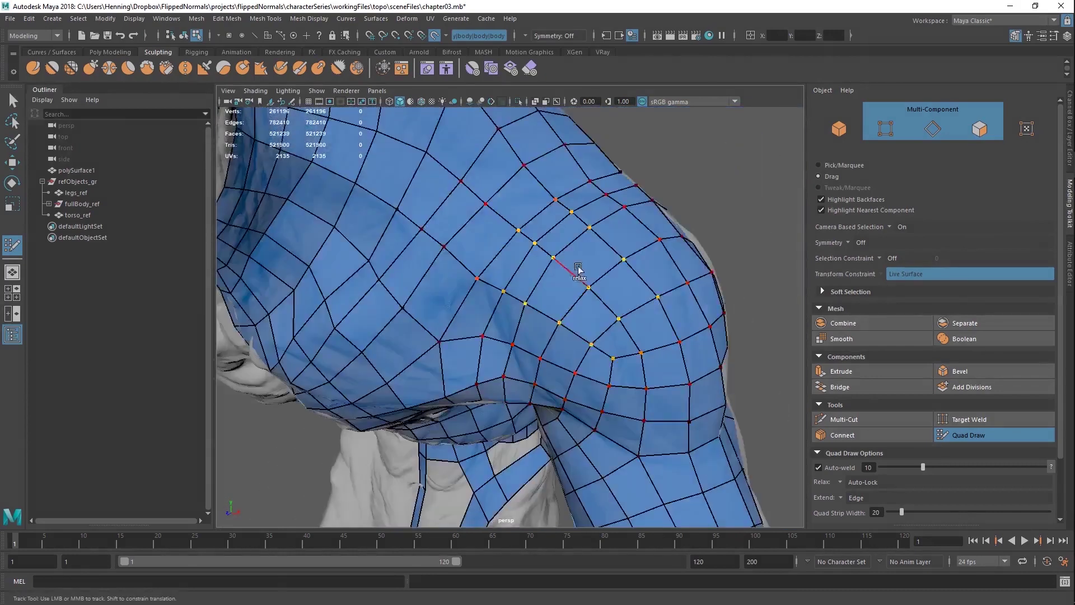
alt+drag(576, 216, 545, 274)
alt+middle_drag(545, 275, 537, 294)
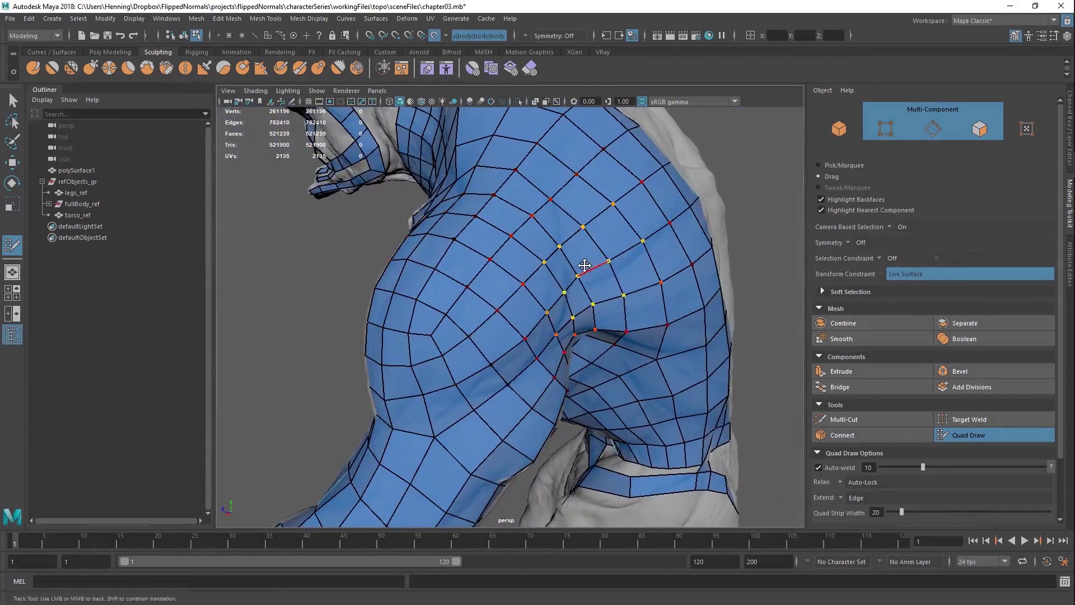
alt+drag(558, 283, 681, 288)
alt+right_drag(681, 288, 567, 301)
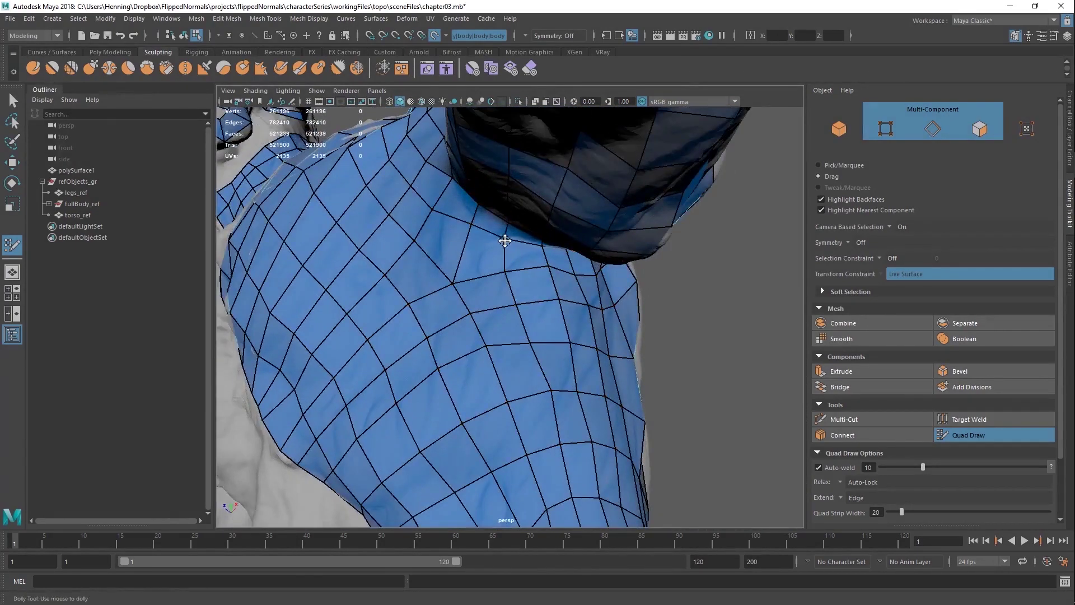
alt+drag(506, 241, 545, 253)
alt+right_drag(544, 254, 463, 387)
alt+drag(463, 386, 476, 336)
alt+right_drag(476, 336, 563, 347)
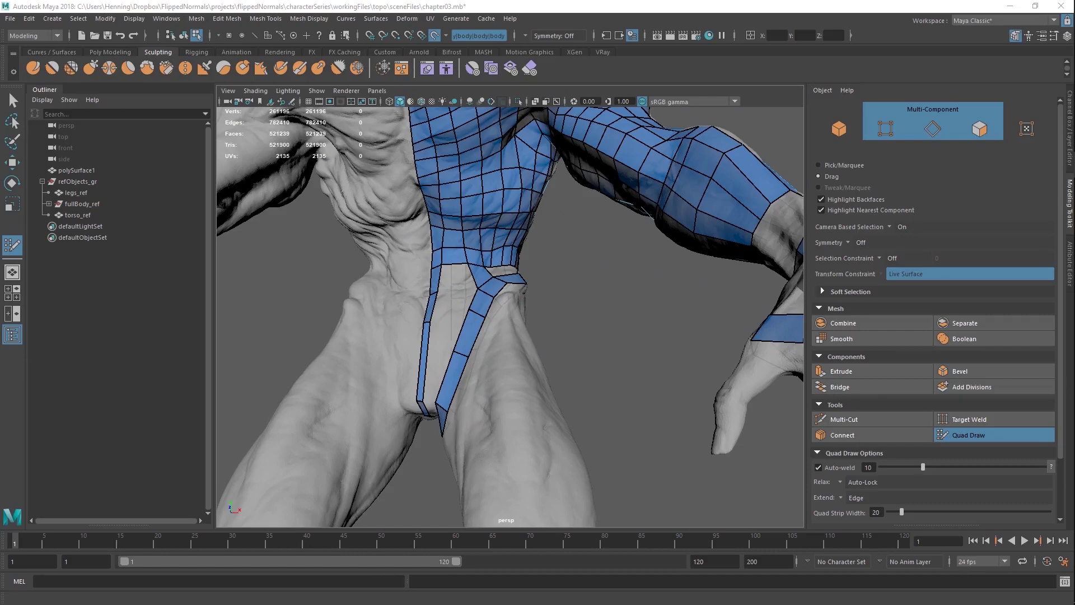
Step: Insert an edge loop near the centre line of the abdomen and fill the gap directly beneath the waist border with quads
alt+drag(452, 241, 465, 280)
alt+right_drag(463, 261, 504, 300)
alt+drag(493, 313, 480, 332)
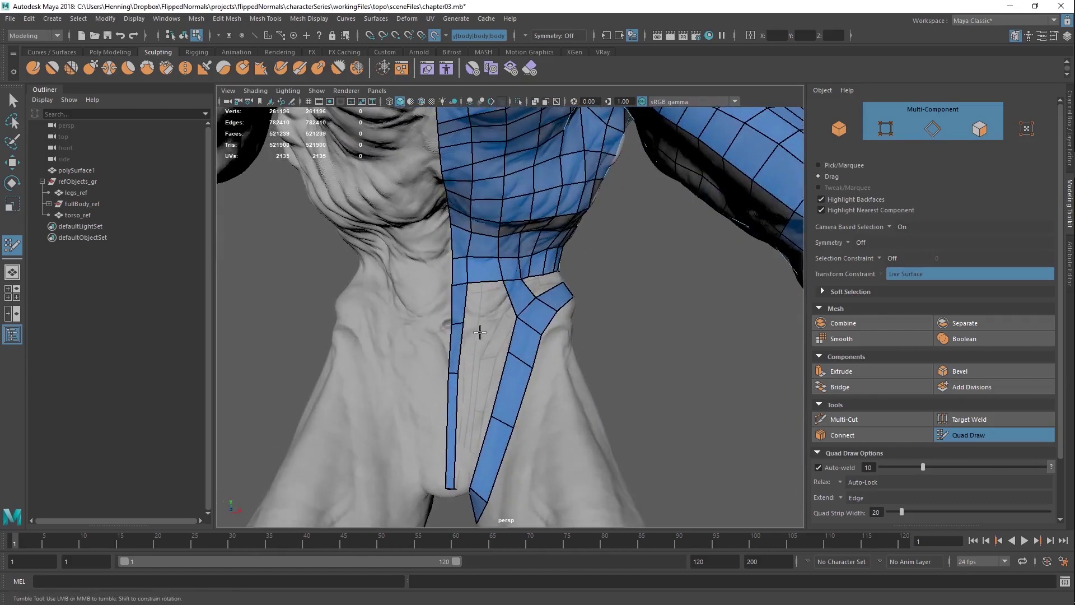
ctrl+click(472, 294)
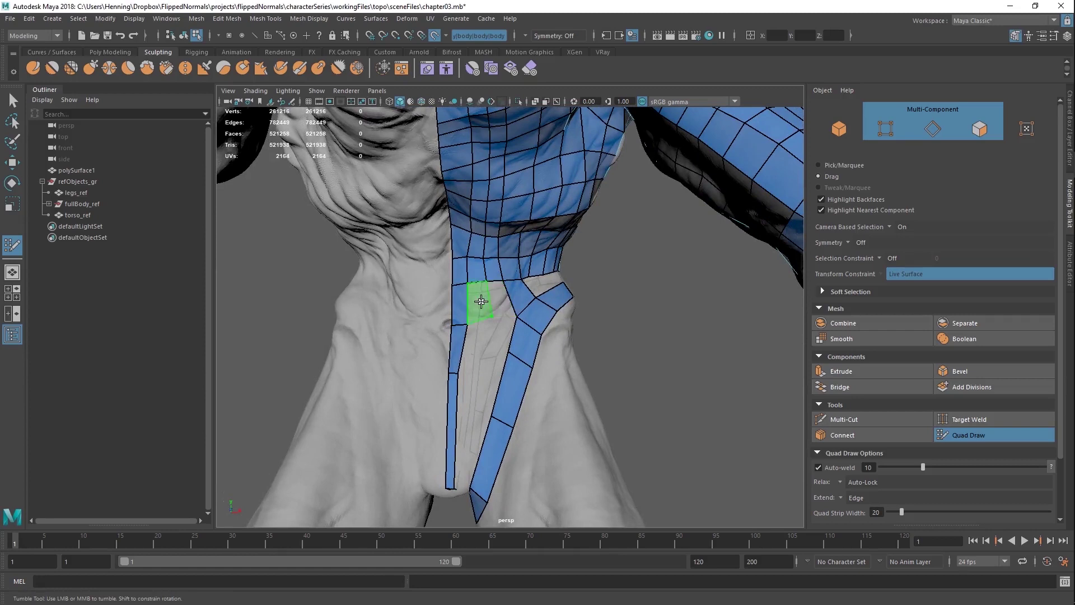
drag(489, 323, 488, 323)
shift+click(480, 307)
Step: Adjust the centre strip's vertices and fill the next rows of quads between the centre and hip strips on the lower abdomen
drag(455, 373, 455, 357)
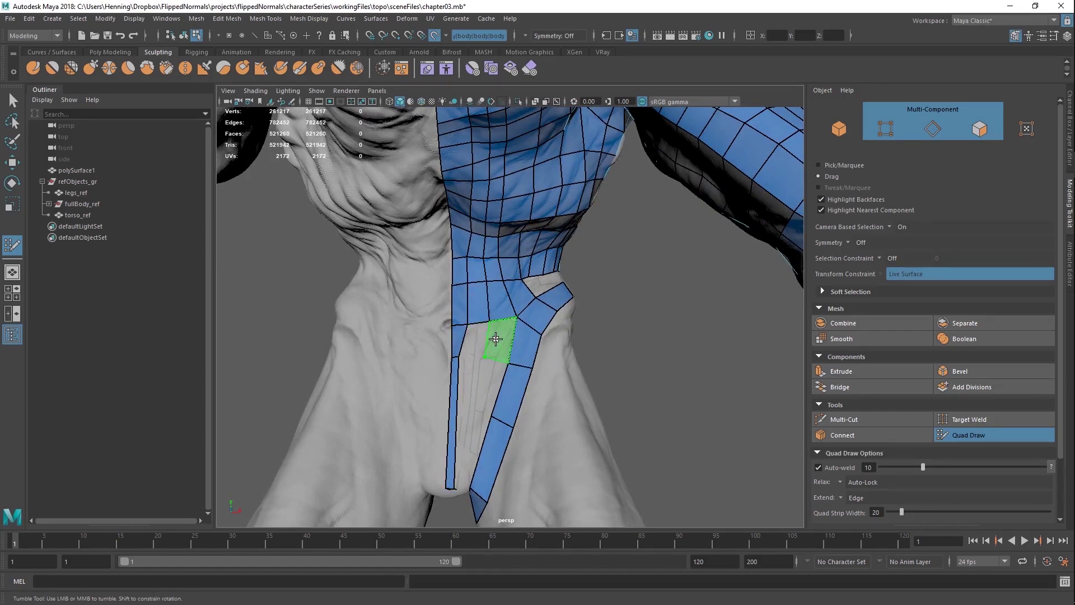
shift+click(479, 339)
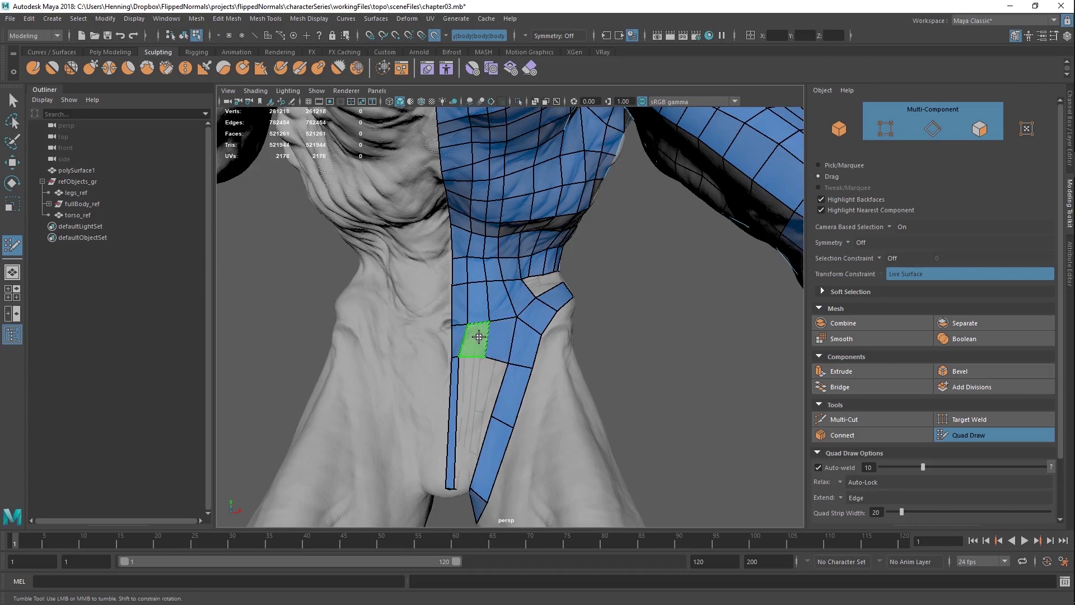
shift+click(478, 338)
alt+right_drag(474, 392, 452, 353)
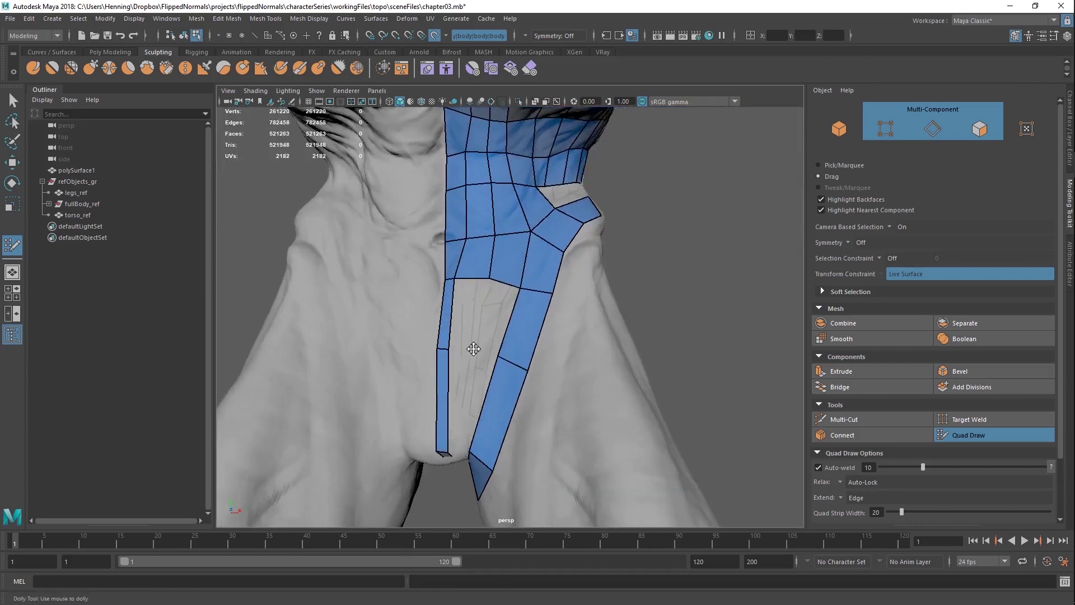
drag(449, 352, 454, 350)
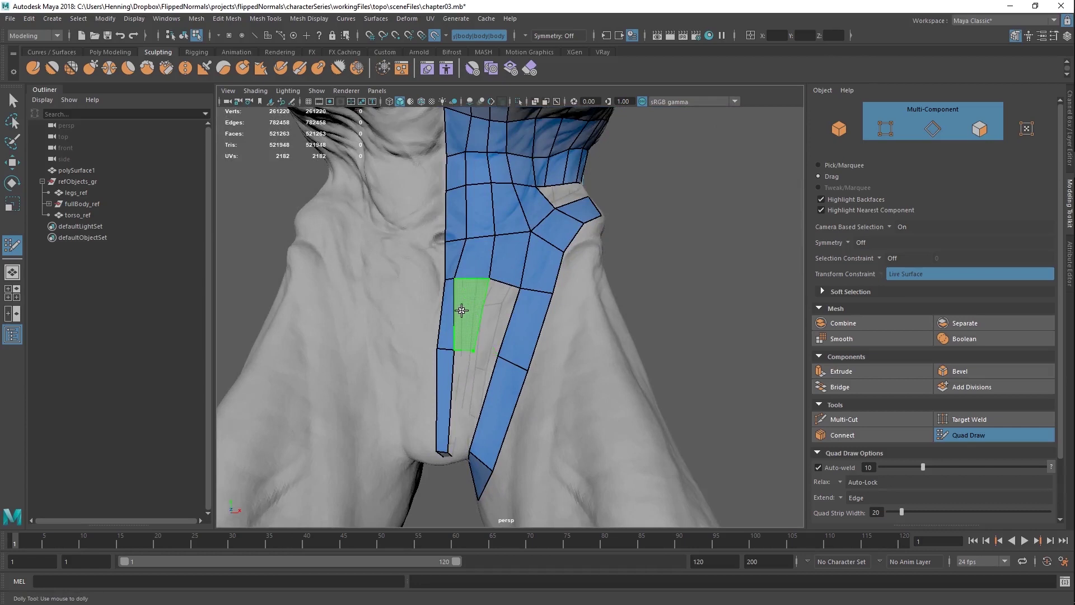
shift+click(463, 310)
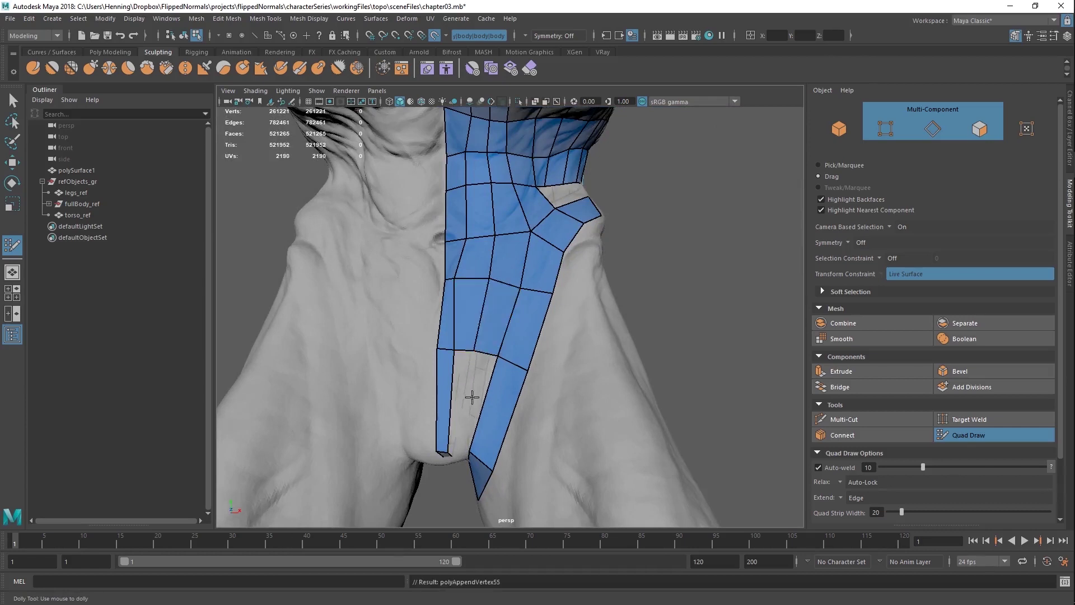
Step: Insert an edge across the strips above the crotch and fill the quads joining the centre strip to the hip strip
mouse_move(471, 393)
alt+mouse_down()
mouse_move(489, 368)
mouse_move(482, 389)
alt+mouse_up()
ctrl+click(502, 348)
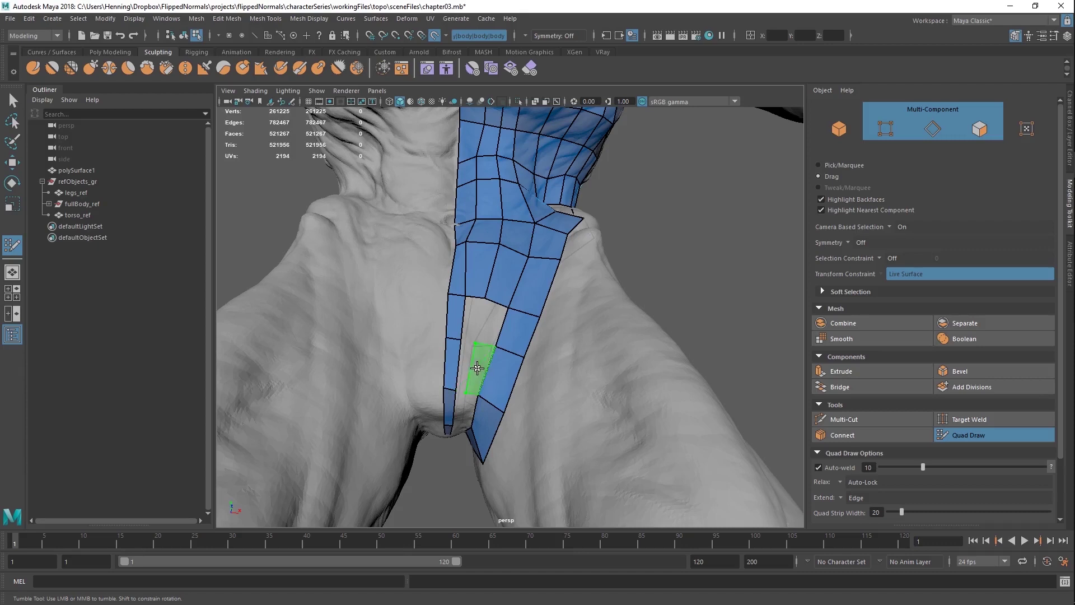
shift+click(492, 323)
shift+click(474, 312)
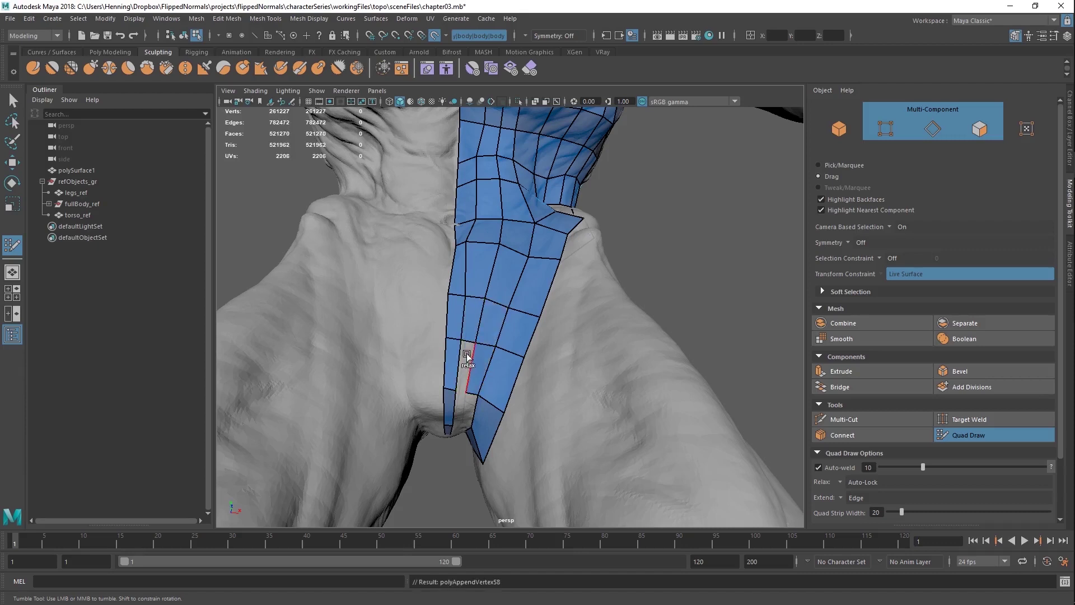
Step: Reposition the inner strip vertices under the crotch and fill quads between the centre and hip strips along the underside
mouse_move(469, 370)
alt+mouse_down()
mouse_move(492, 343)
mouse_move(457, 336)
mouse_move(441, 309)
mouse_move(560, 377)
mouse_move(470, 273)
mouse_move(495, 276)
alt+mouse_up()
scroll(516, 257, up, 3)
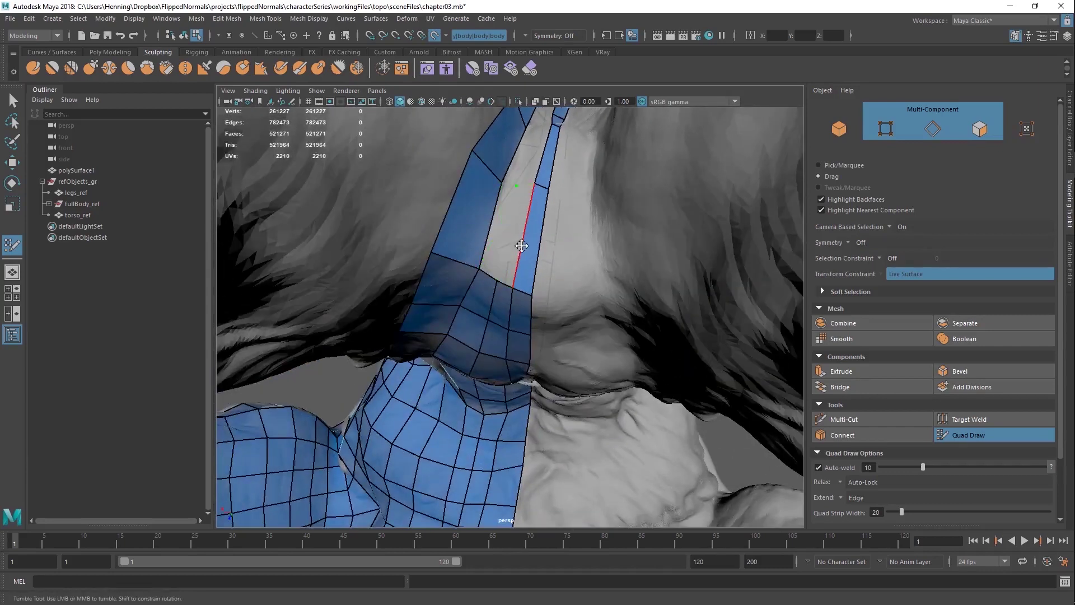
drag(522, 246, 521, 229)
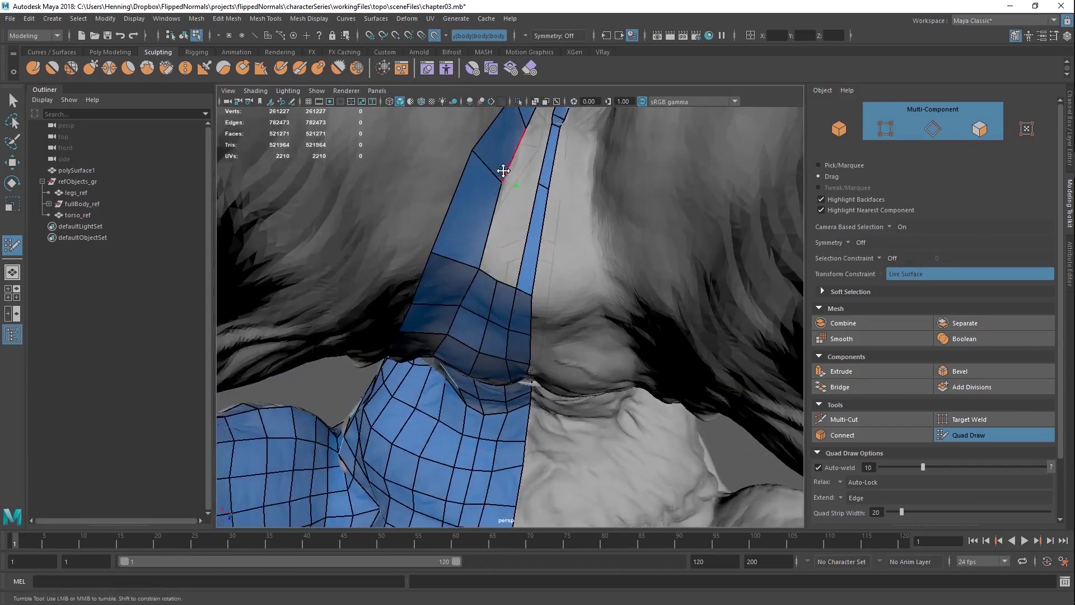
drag(502, 181, 496, 174)
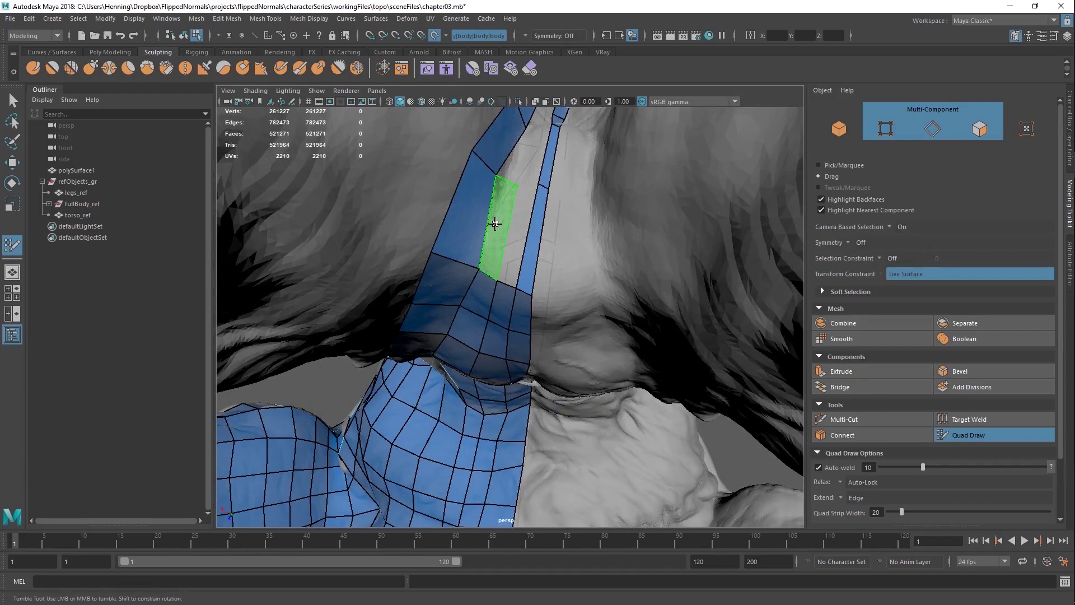
shift+click(506, 224)
mouse_move(507, 224)
alt+mouse_down()
mouse_move(466, 296)
mouse_move(511, 252)
mouse_move(504, 270)
alt+mouse_up()
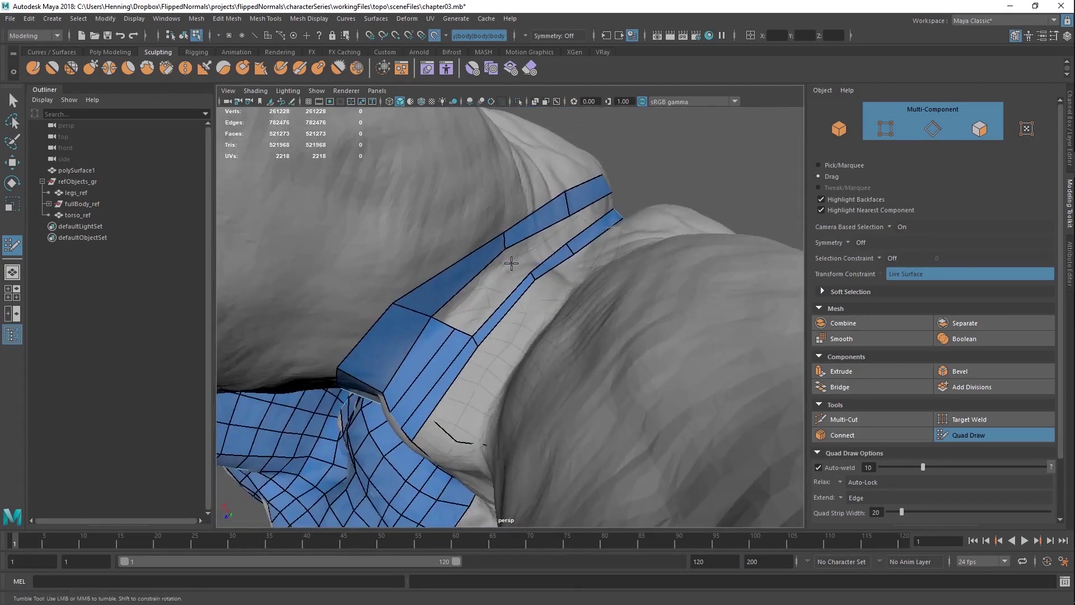
shift+click(490, 303)
shift+click(478, 284)
Step: Try a face in the next gap on the underside, undo it and adjust the neighbouring hip strip vertex
mouse_move(540, 249)
alt+mouse_down()
mouse_move(482, 265)
mouse_move(519, 321)
alt+mouse_up()
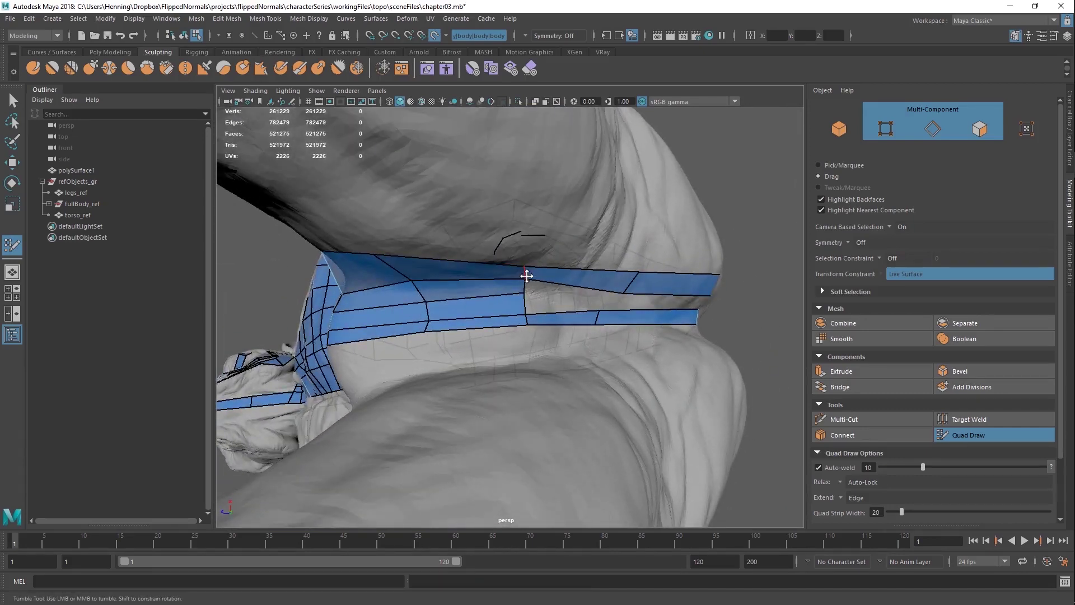
mouse_move(527, 275)
alt+mouse_down()
mouse_move(612, 280)
mouse_move(614, 267)
alt+mouse_up()
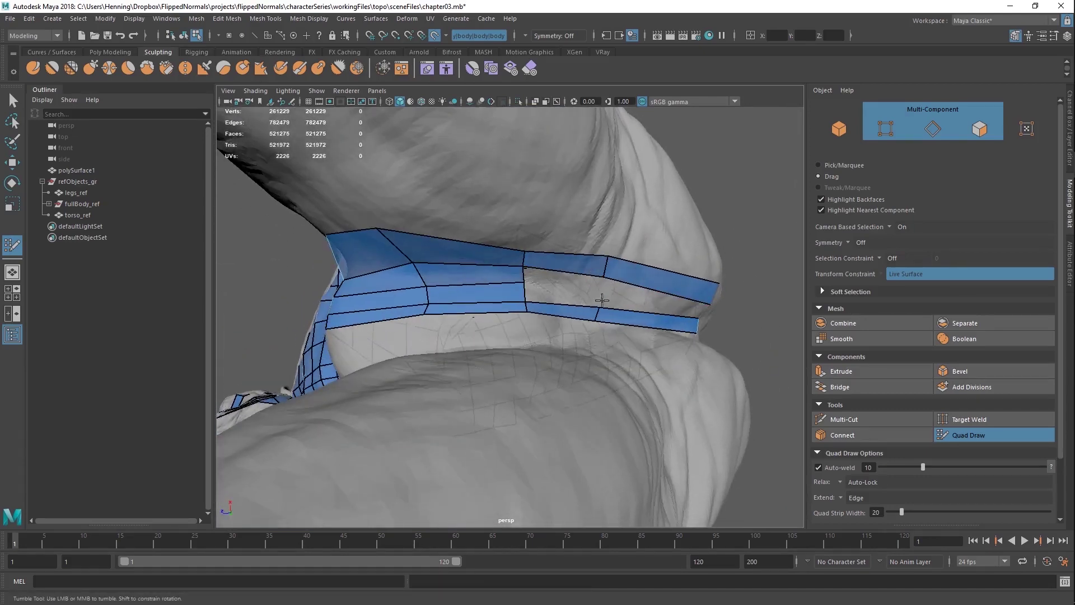
shift+click(560, 279)
key(ctrl+z)
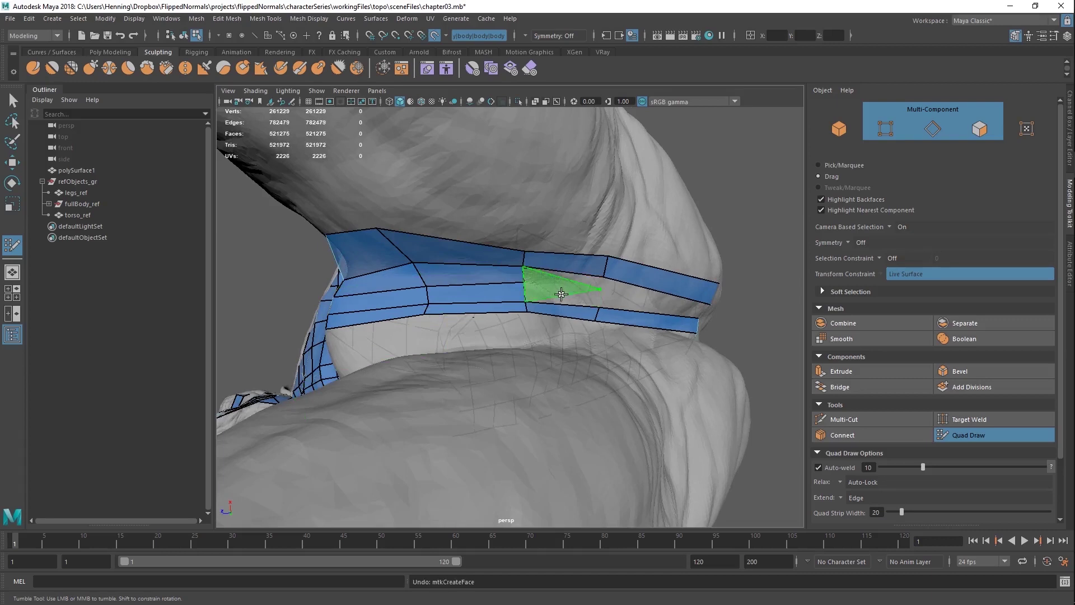
drag(606, 275, 604, 268)
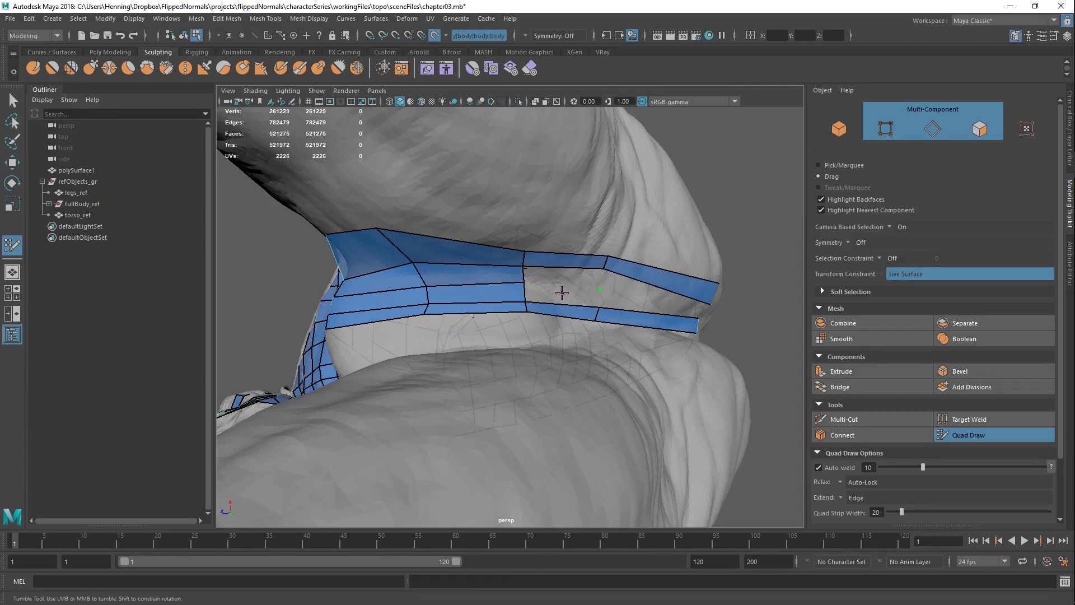
Step: Fill the gap between the two strips under the crotch with quads, moving the outer strip's edge outward and inserting an edge loop
shift+click(562, 278)
shift+click(563, 294)
alt+drag(646, 252, 514, 291)
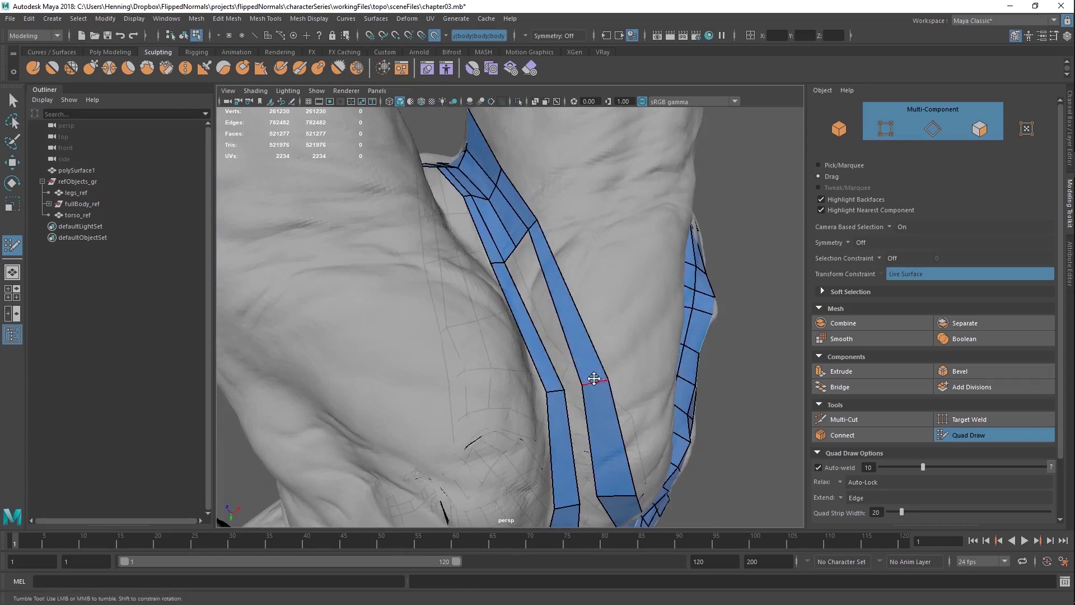
drag(594, 379, 627, 369)
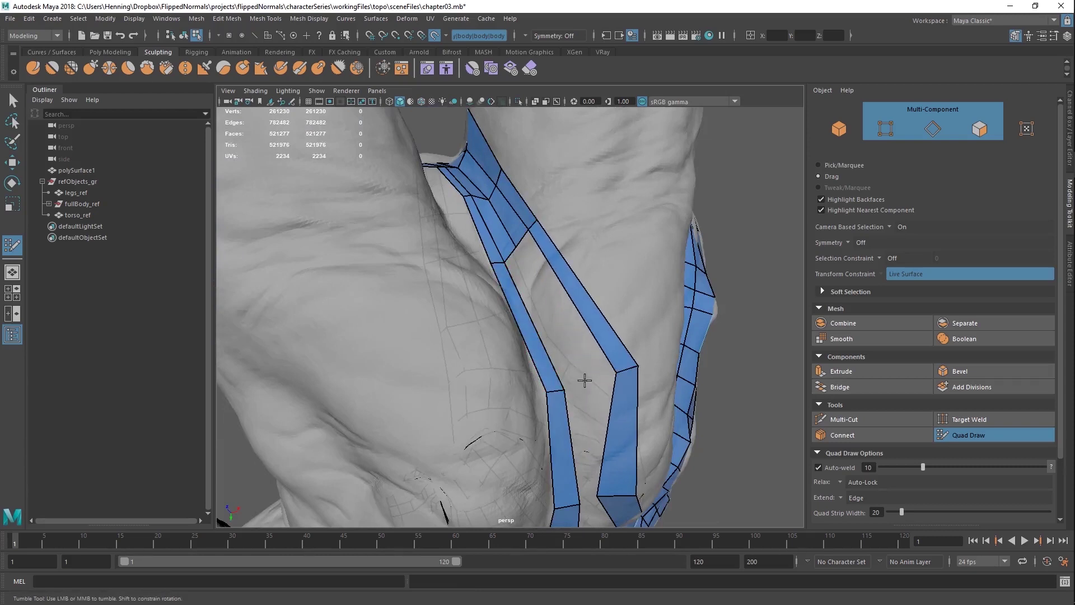
ctrl+click(568, 303)
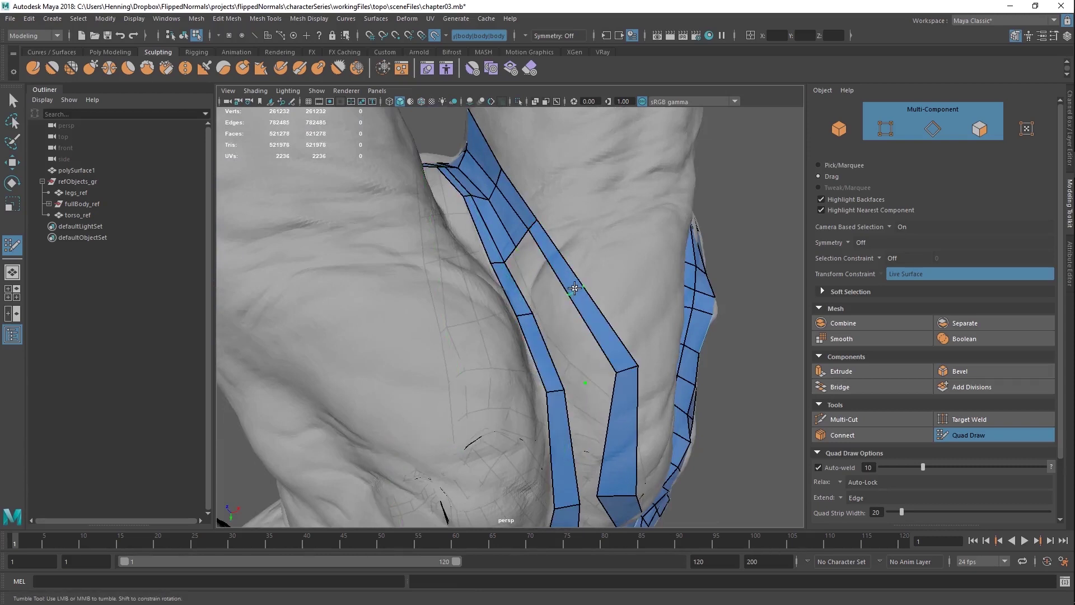
shift+click(538, 270)
shift+click(560, 340)
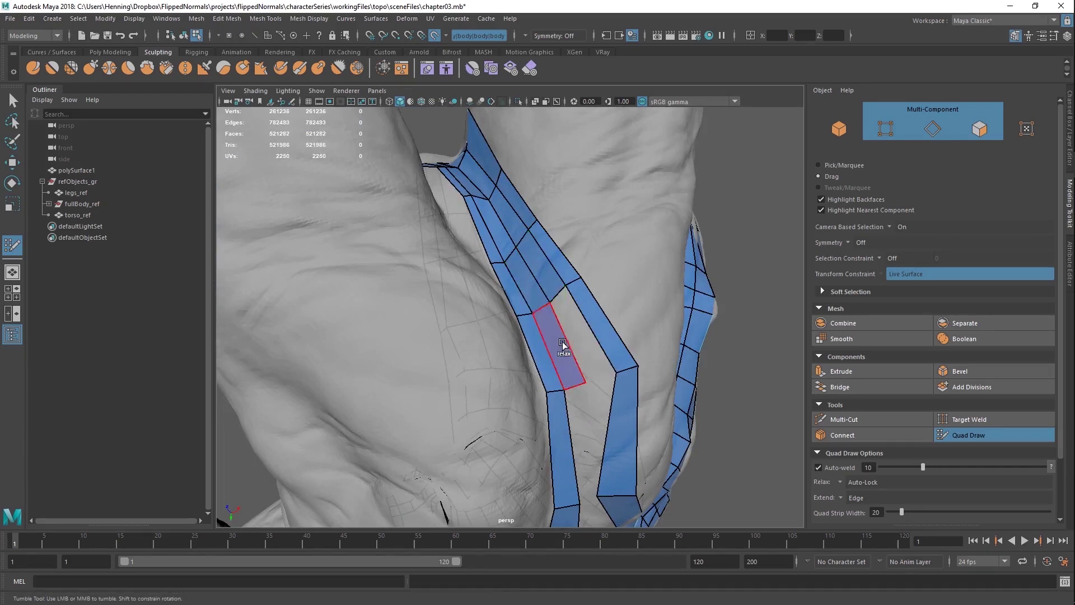
shift+click(590, 341)
Step: Narrow the outer strip between the buttocks by moving its inner vertex, and fill the adjoining gap with two quads
alt+drag(590, 341, 568, 358)
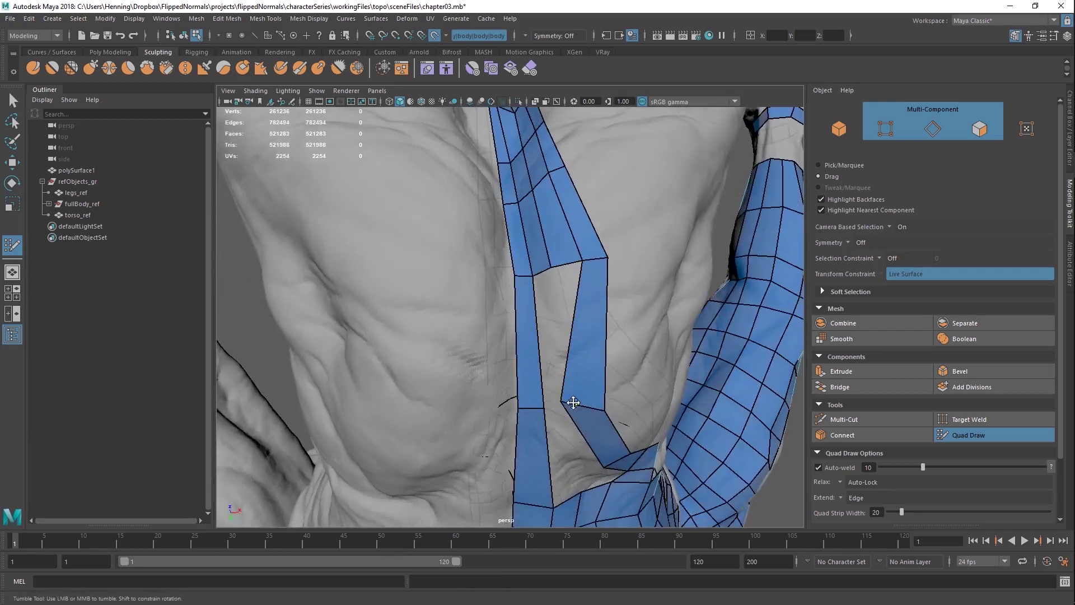
drag(562, 401, 589, 403)
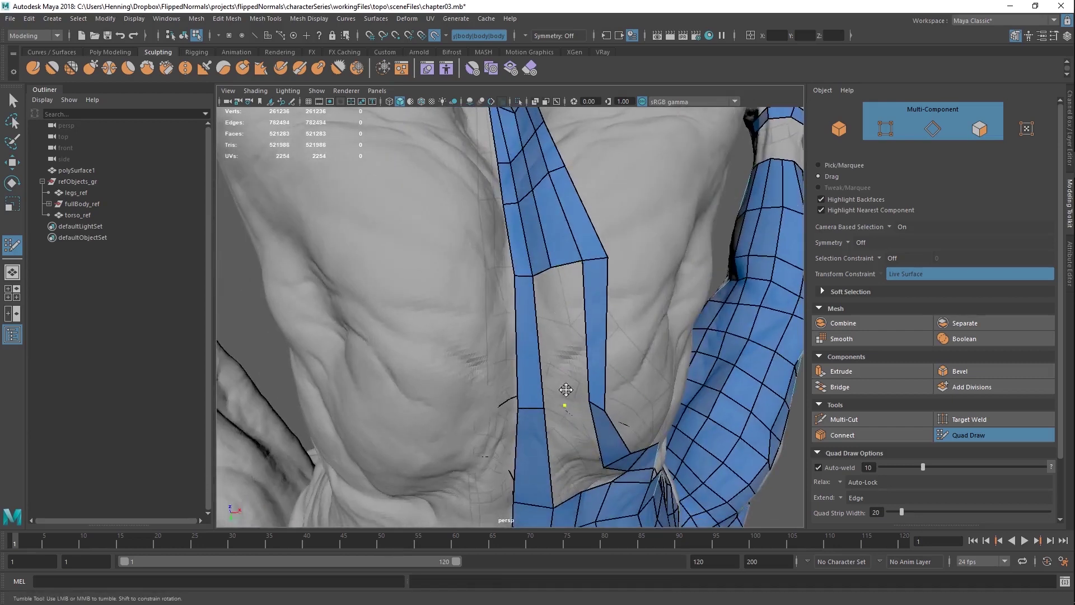
shift+click(579, 337)
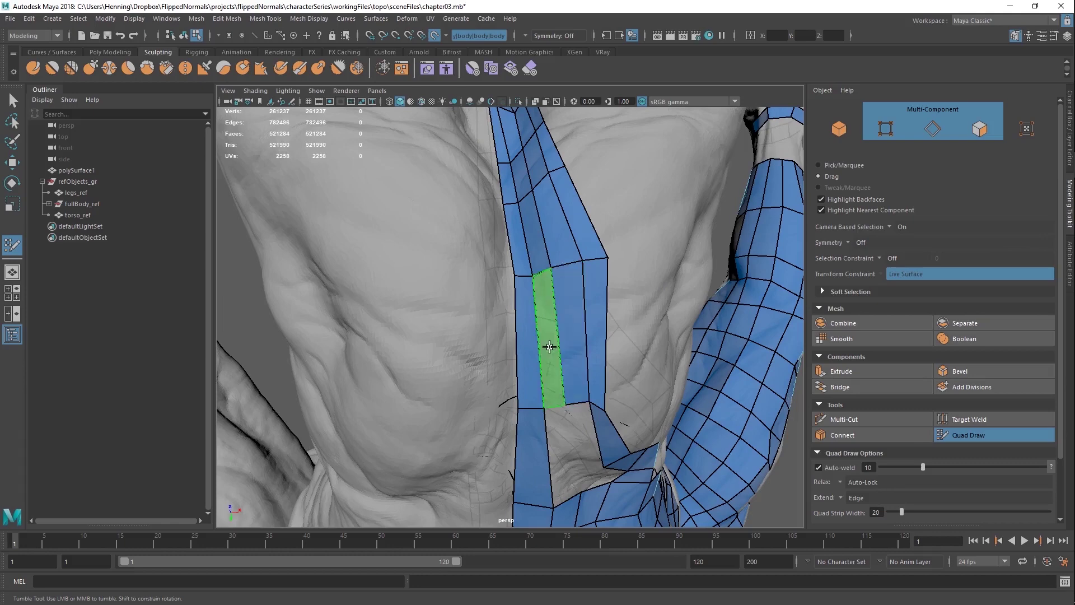
shift+click(548, 348)
Step: Insert an edge loop across the curved strip that runs over the buttock toward the hip
alt+drag(564, 384, 547, 330)
alt+right_drag(547, 330, 530, 265)
alt+drag(530, 265, 472, 190)
alt+right_drag(473, 189, 715, 281)
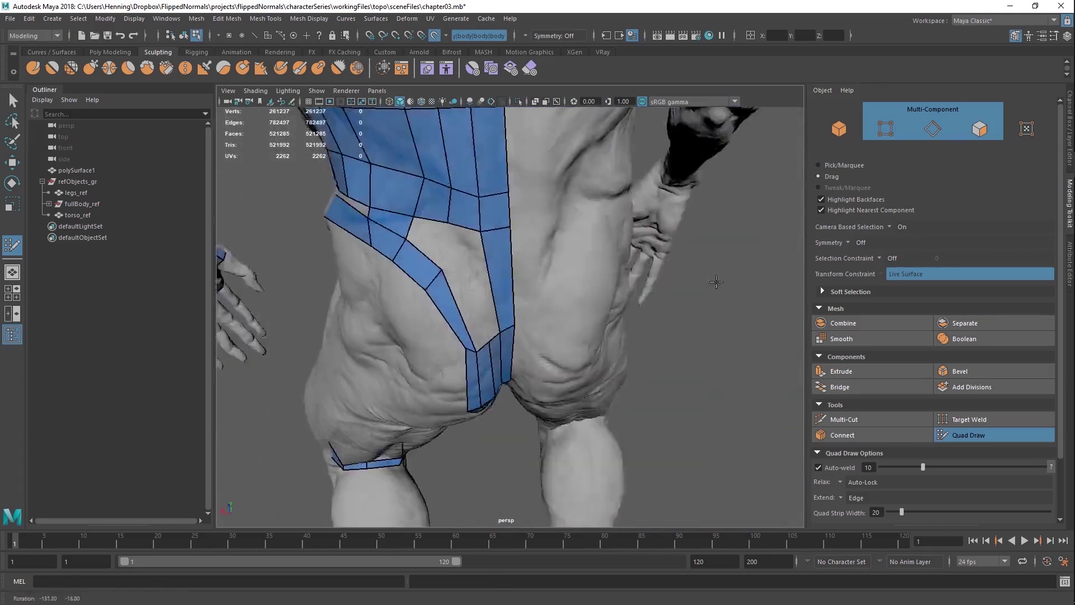
alt+drag(594, 274, 490, 239)
ctrl+click(464, 265)
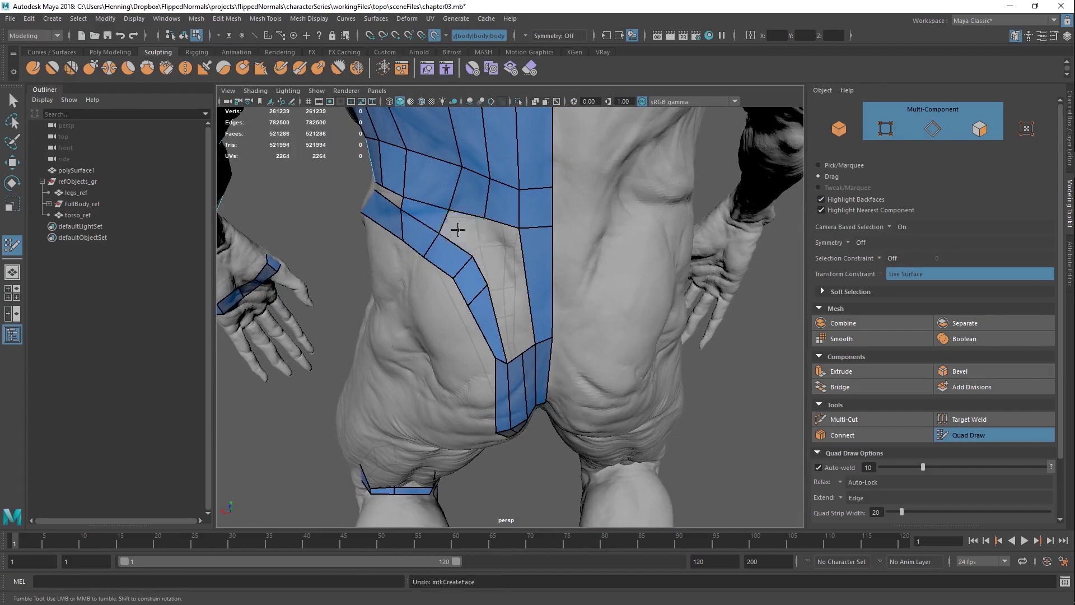
Step: Shift the curved buttock strip's new edge downward, split the centre strip with an edge loop, and fill the lowest part of the gap
alt+drag(446, 233, 583, 297)
alt+right_drag(583, 296, 555, 295)
alt+drag(554, 295, 527, 364)
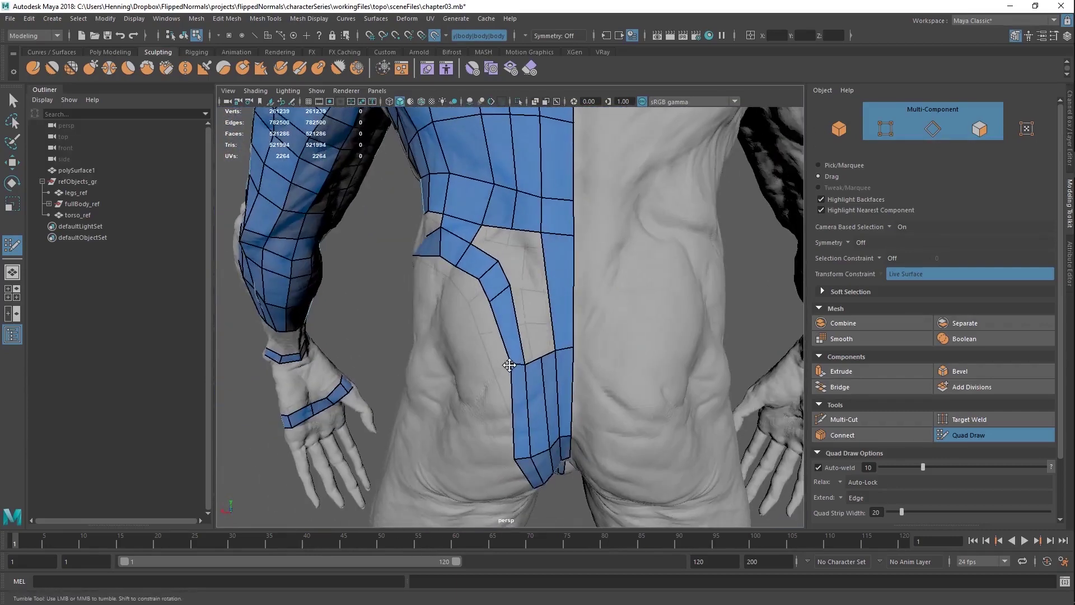
drag(507, 290, 513, 306)
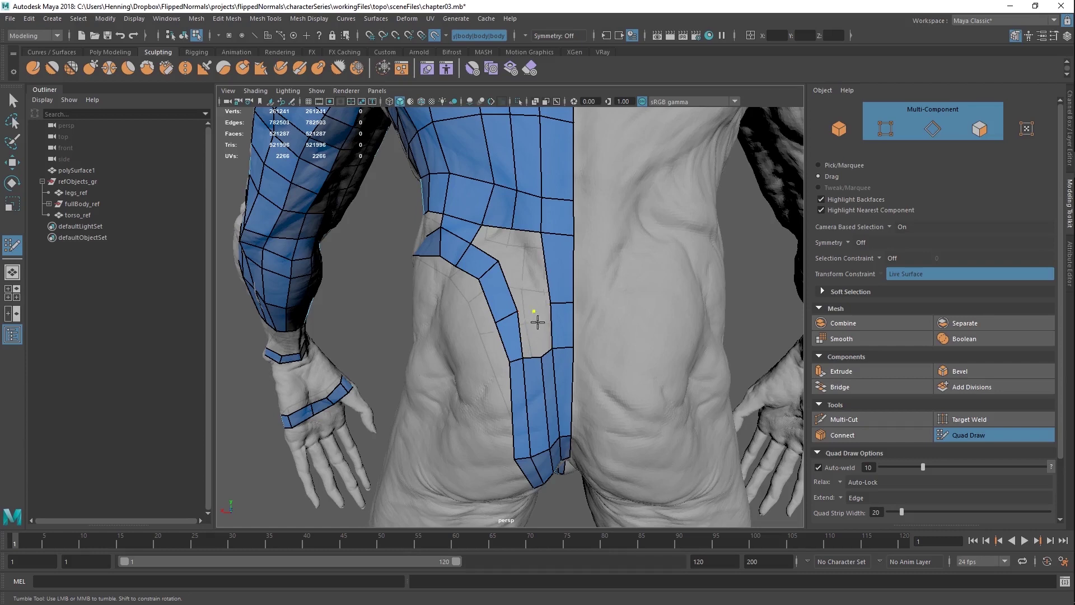
shift+click(530, 331)
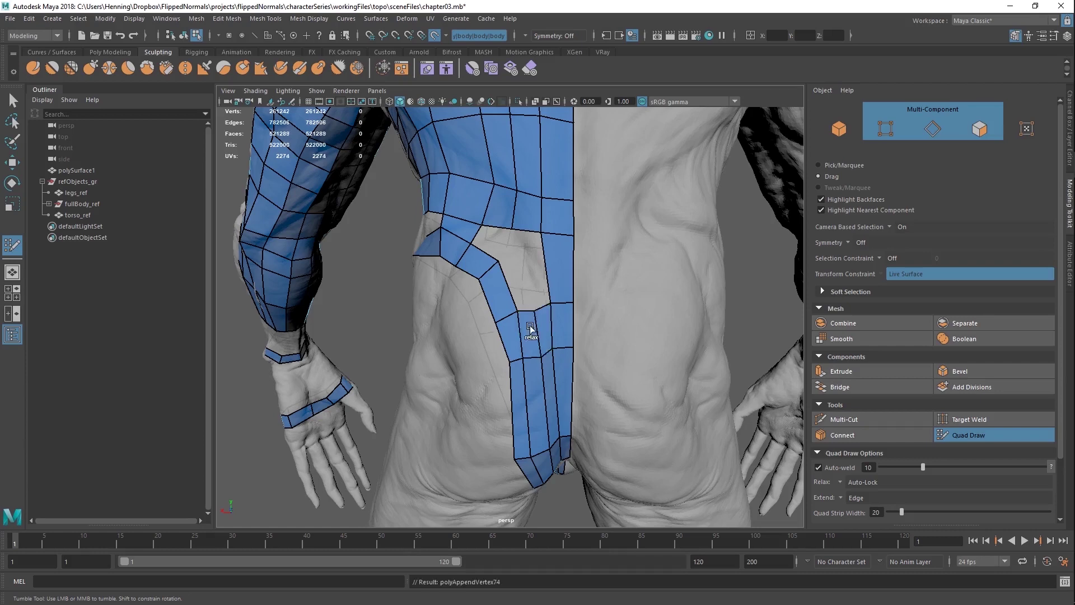
Step: Insert another edge loop in the centre strip and fill the remaining lower-back gap up to the waist with quads
ctrl+click(545, 259)
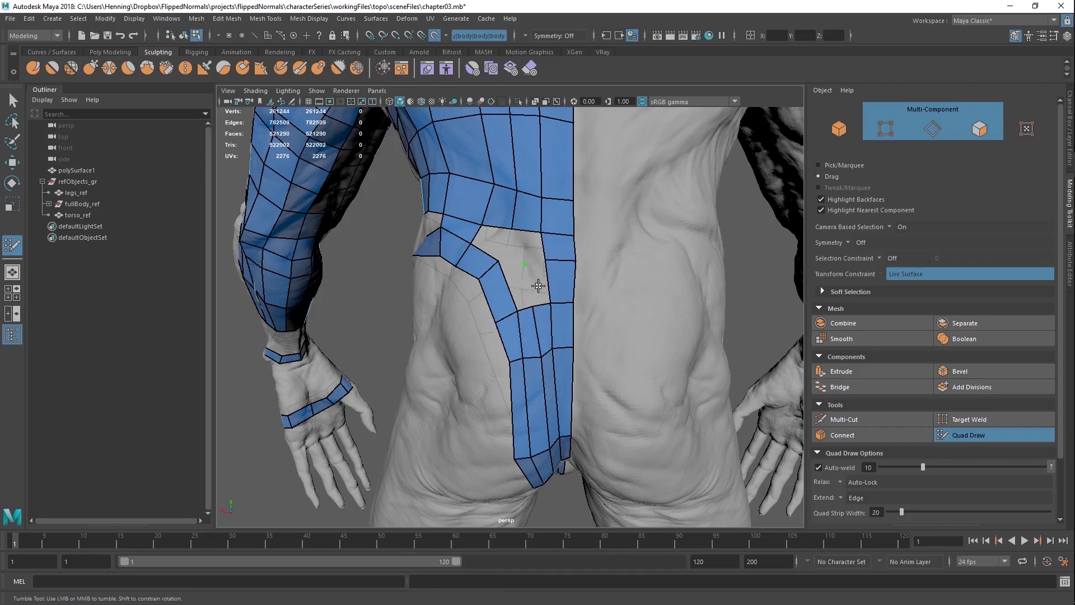
shift+click(518, 279)
shift+click(538, 282)
alt+middle_drag(528, 243, 536, 288)
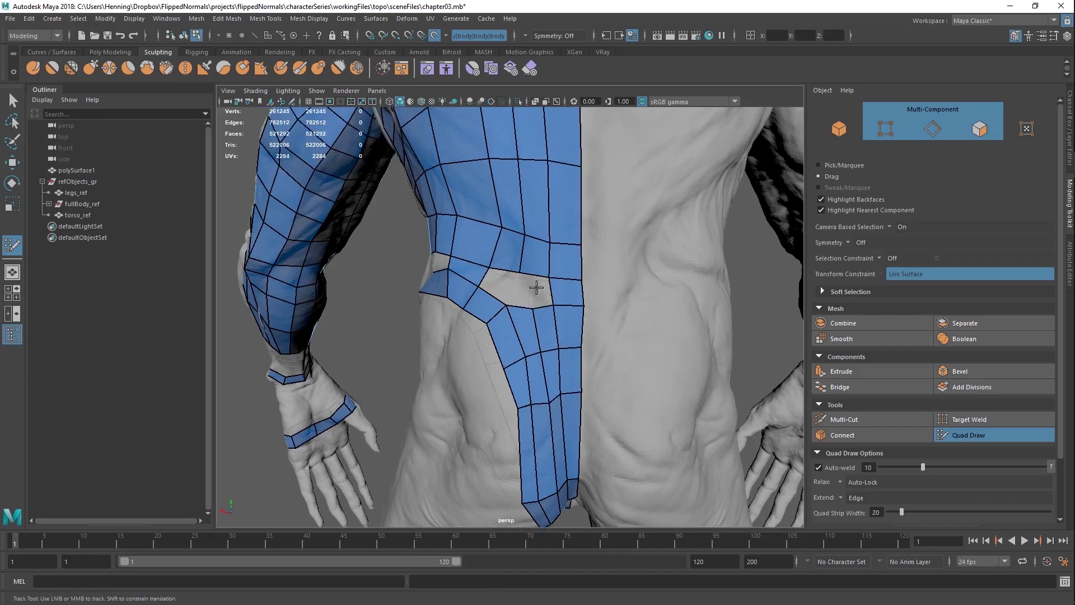
shift+click(538, 290)
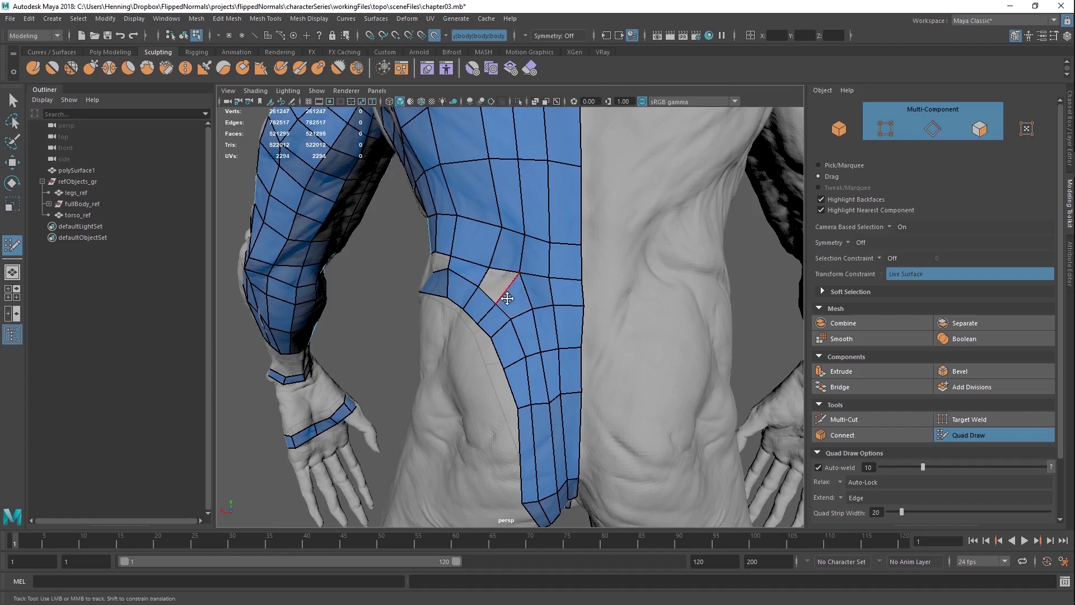
shift+click(502, 289)
Step: Insert two edge loops running around the lower torso just above the waist
alt+drag(503, 291, 608, 305)
alt+middle_drag(608, 305, 664, 307)
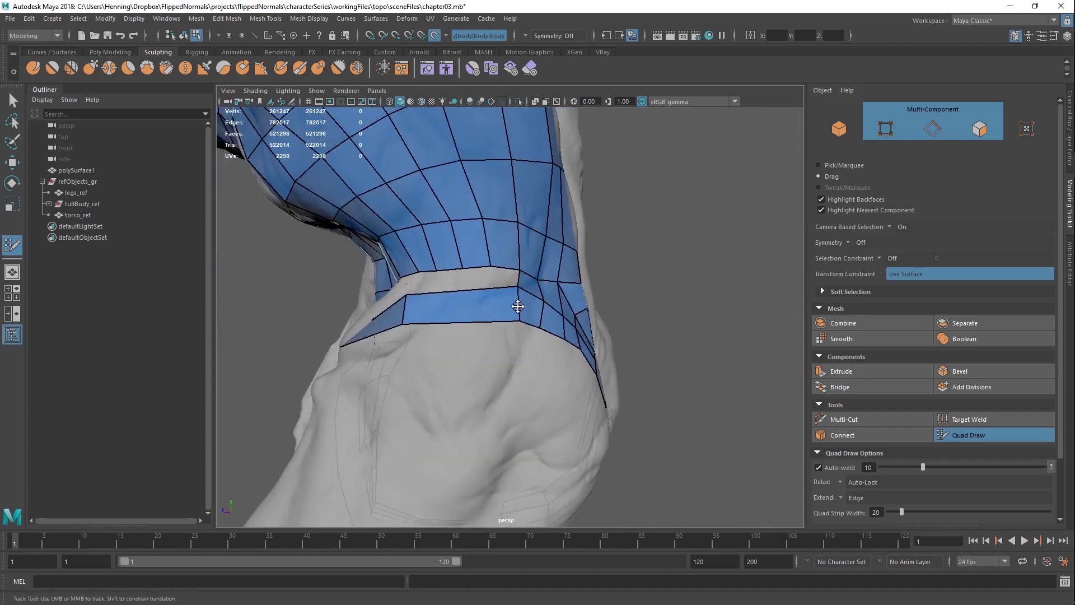
alt+drag(517, 306, 523, 331)
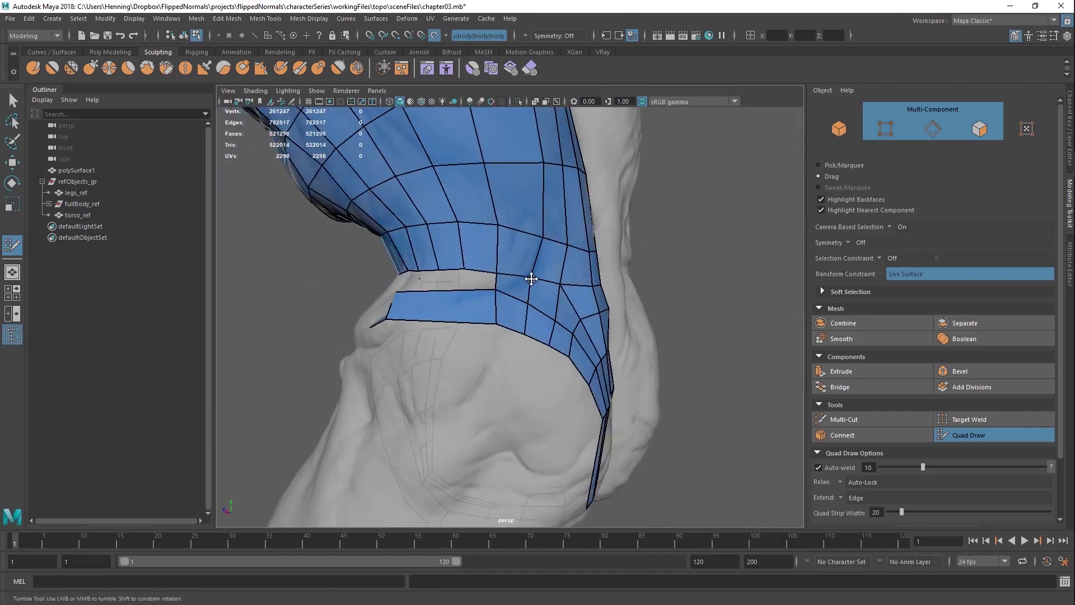
alt+drag(441, 277, 556, 321)
alt+right_drag(556, 321, 409, 287)
alt+drag(410, 286, 533, 370)
alt+right_drag(532, 371, 580, 336)
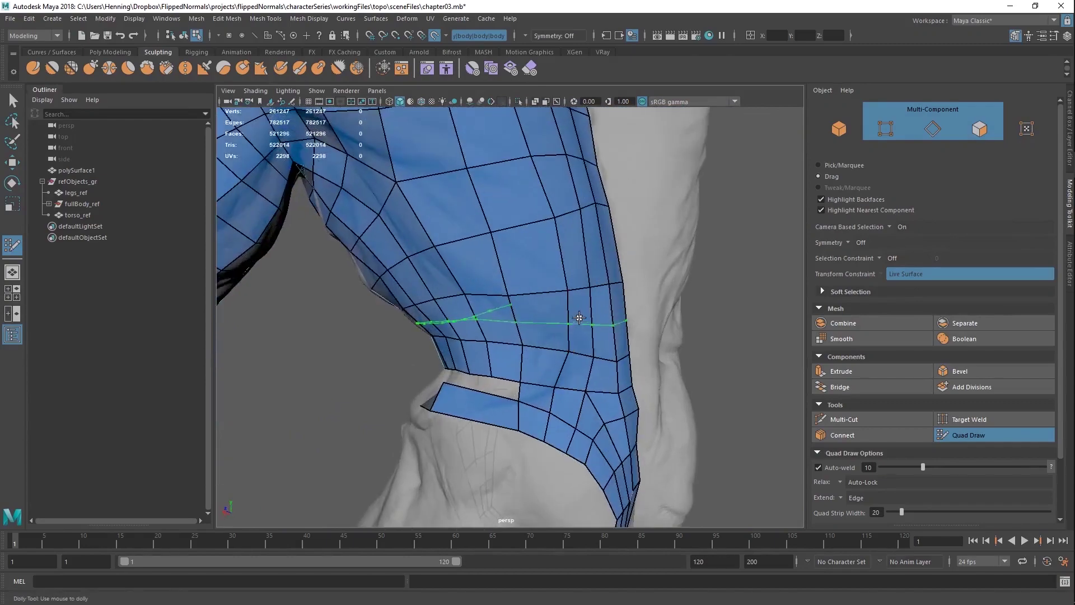
ctrl+click(580, 321)
ctrl+click(562, 253)
Step: Divide the hip strip with edge loops at the front and fill the gap between it and the lower abdomen with quads
alt+middle_drag(616, 307, 549, 303)
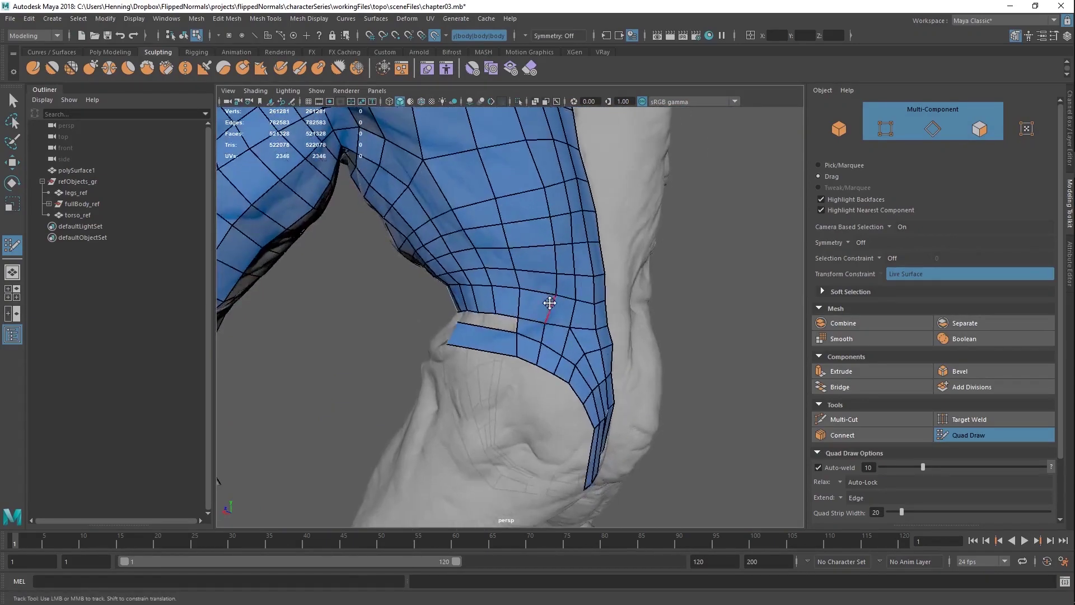
alt+right_drag(565, 286, 543, 277)
alt+drag(542, 276, 634, 297)
alt+right_drag(633, 297, 583, 315)
alt+drag(582, 315, 525, 321)
scroll(525, 321, up, 4)
alt+middle_drag(562, 397, 529, 349)
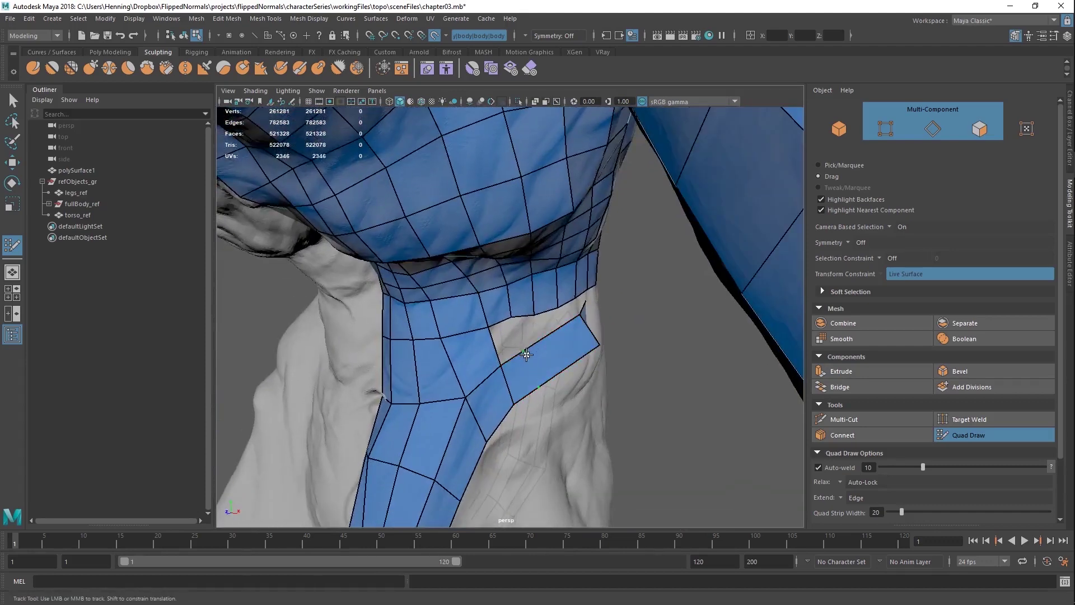
ctrl+click(551, 338)
alt+drag(551, 338, 521, 346)
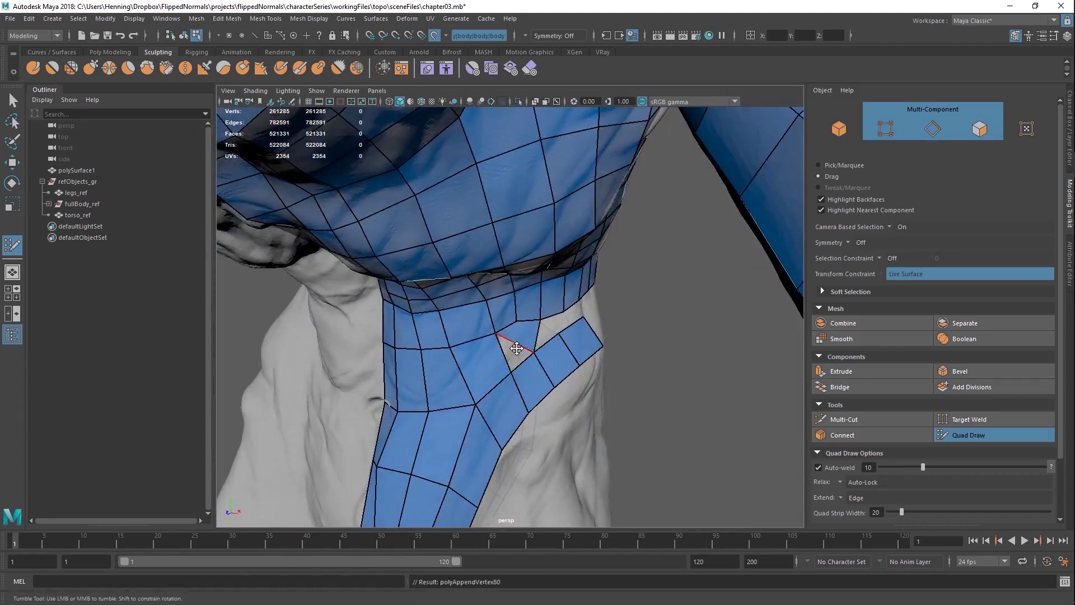
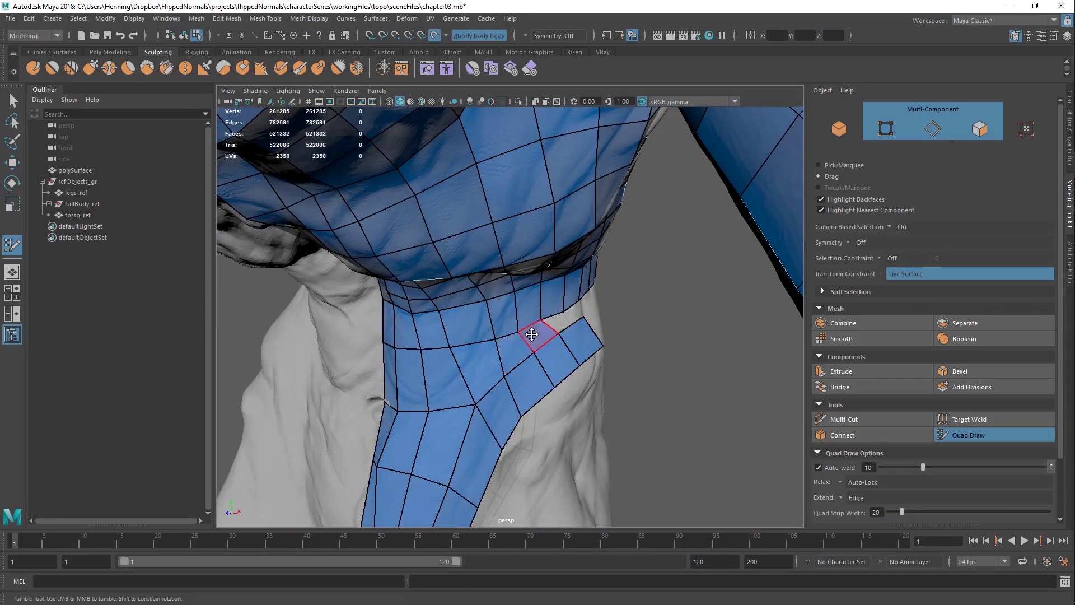
Step: Close the remaining gap between the torso and the hip strip around the side of the waist with quads
mouse_move(532, 335)
alt+mouse_down()
mouse_move(483, 331)
mouse_move(525, 348)
alt+mouse_up()
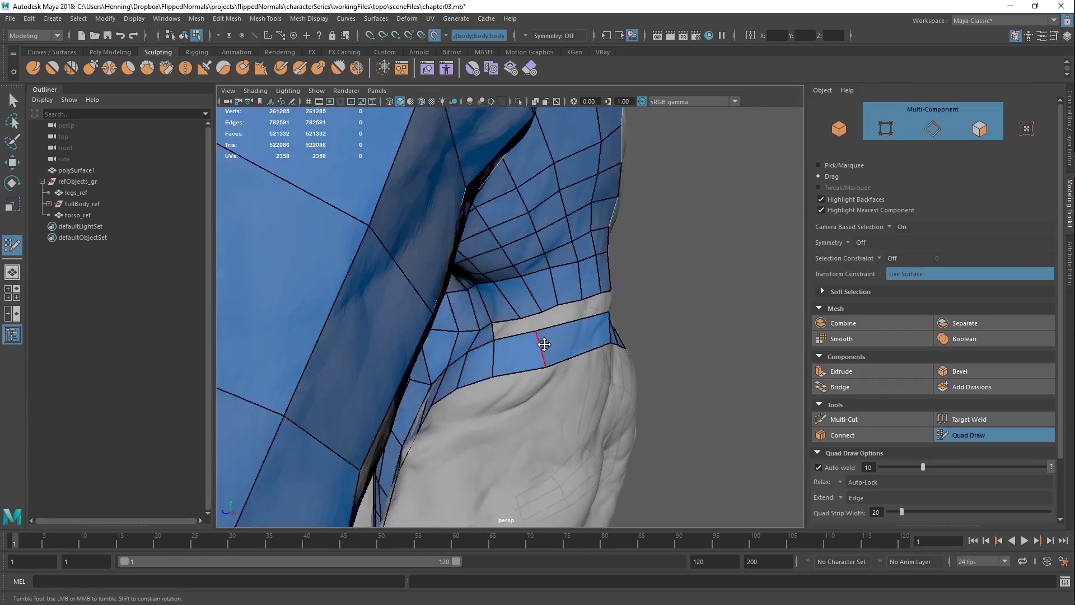
shift+click(513, 329)
shift+click(535, 325)
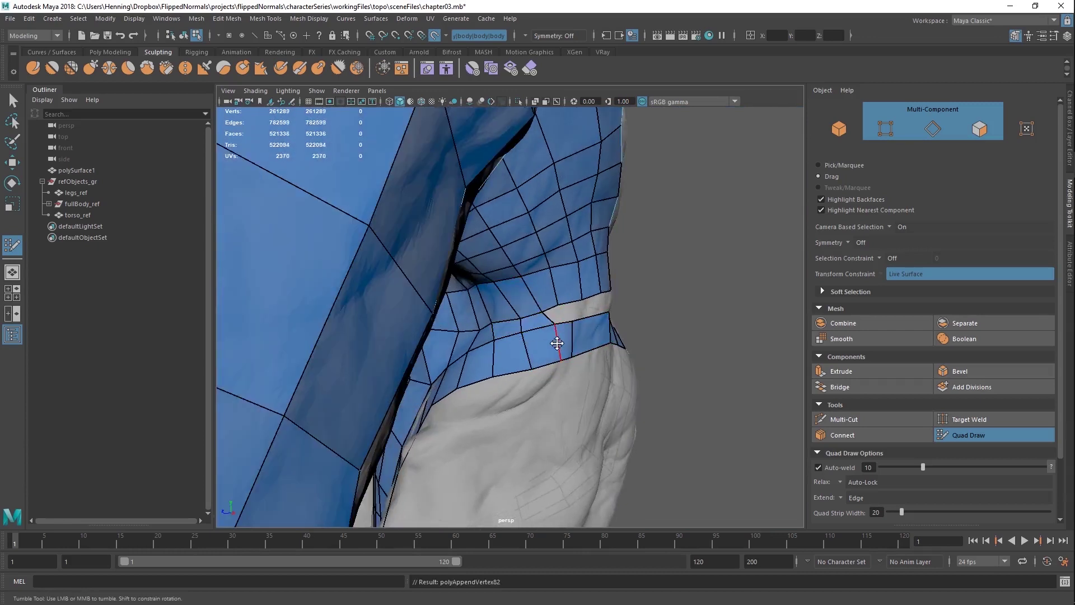
shift+click(557, 317)
alt+drag(573, 329, 552, 328)
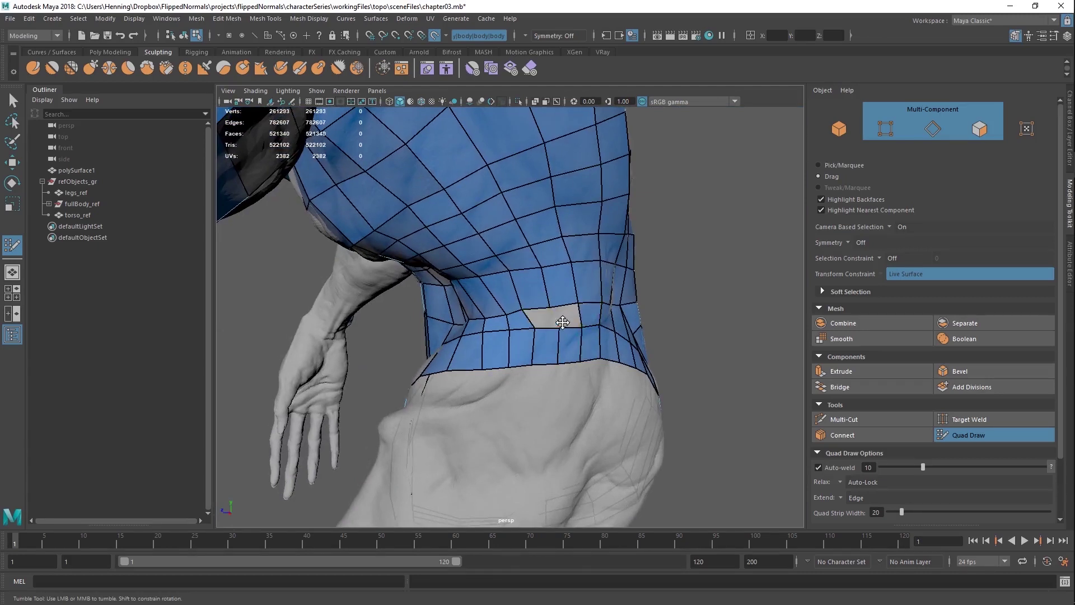
shift+click(562, 322)
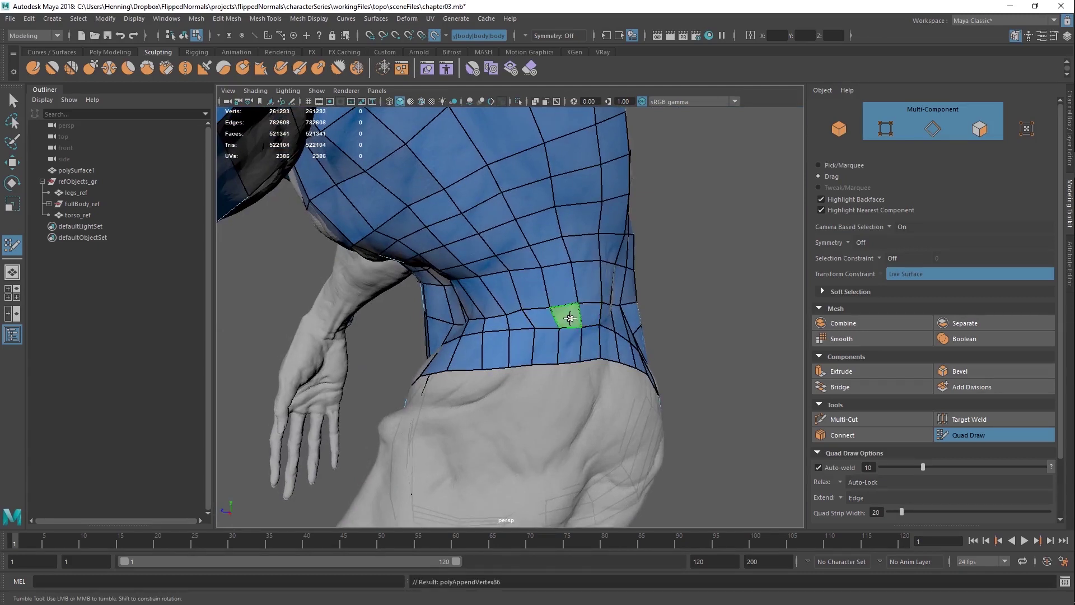
shift+click(572, 319)
Step: Extrude a band of quads from the buttock strip around the outer upper thigh to the front of the hip
alt+drag(610, 330, 541, 310)
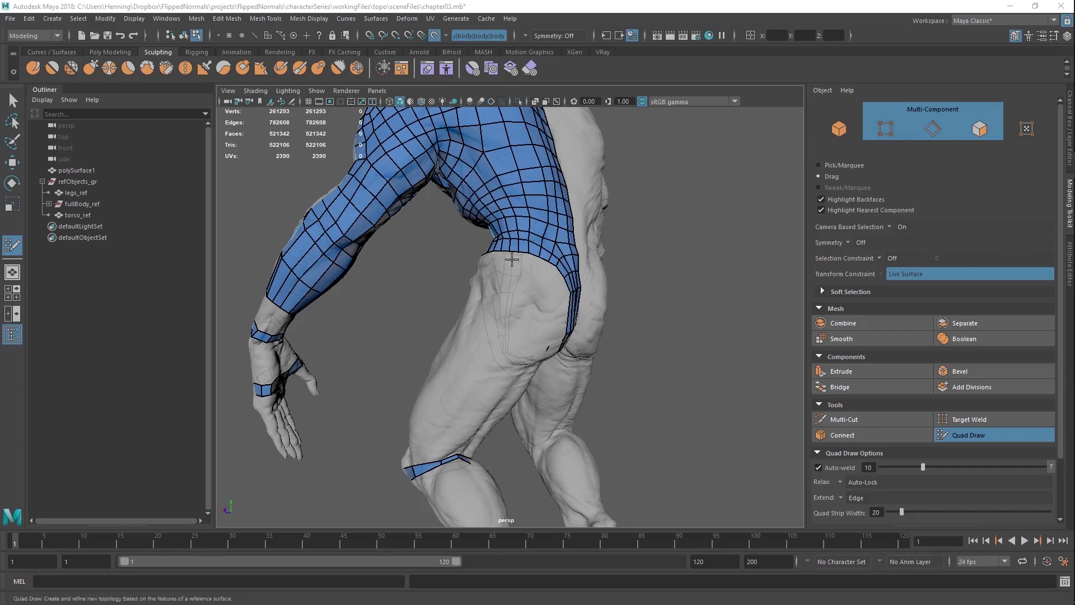
alt+drag(541, 310, 486, 251)
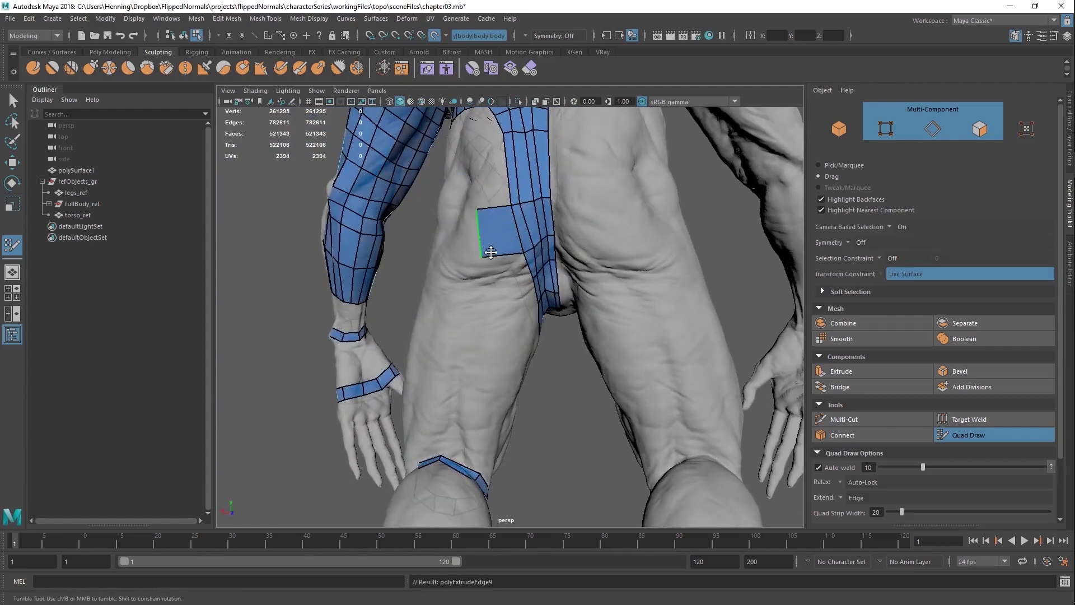
alt+drag(509, 285, 538, 344)
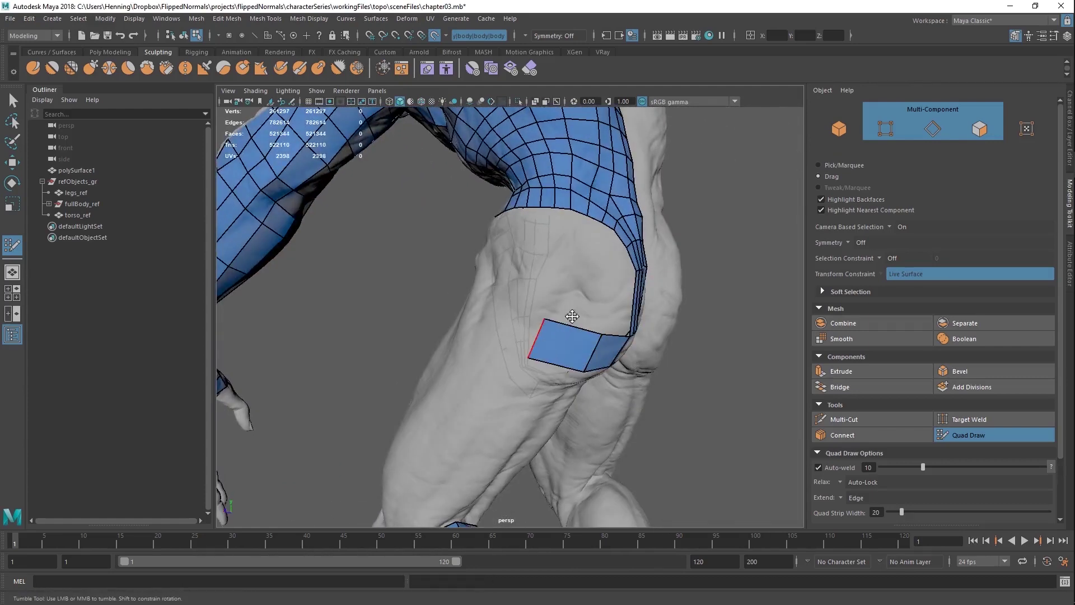
alt+drag(582, 302, 610, 310)
drag(546, 336, 595, 340)
shift+click(492, 294)
Step: Extrude the upper edges of the knee band upward to form a row of quads around the lower thigh
alt+middle_drag(596, 340, 587, 254)
alt+drag(587, 254, 545, 386)
alt+right_drag(545, 386, 523, 384)
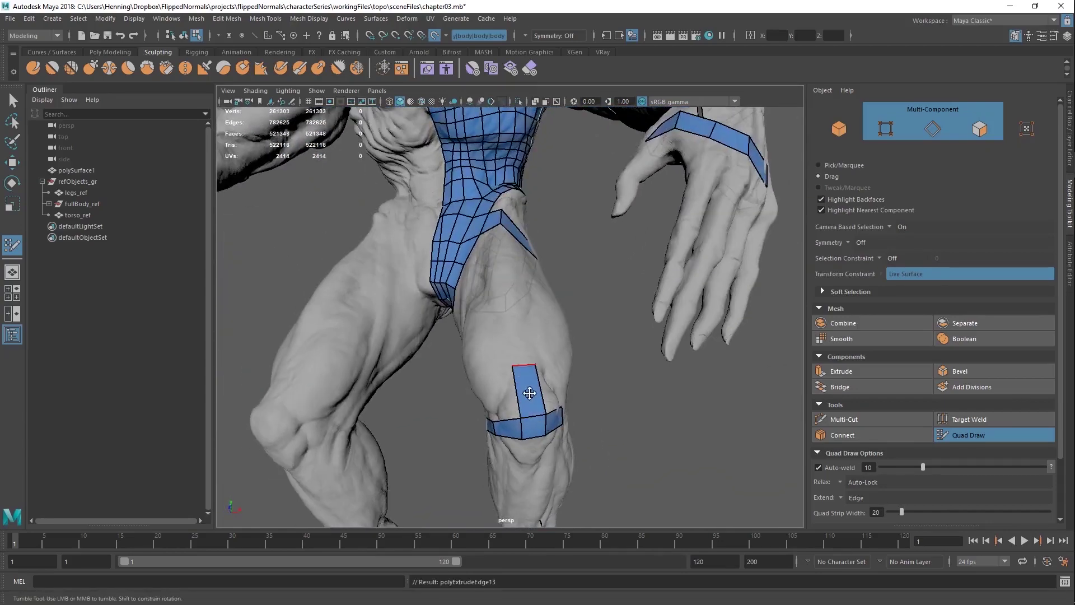
alt+drag(523, 384, 408, 430)
middle_drag(465, 413, 470, 379)
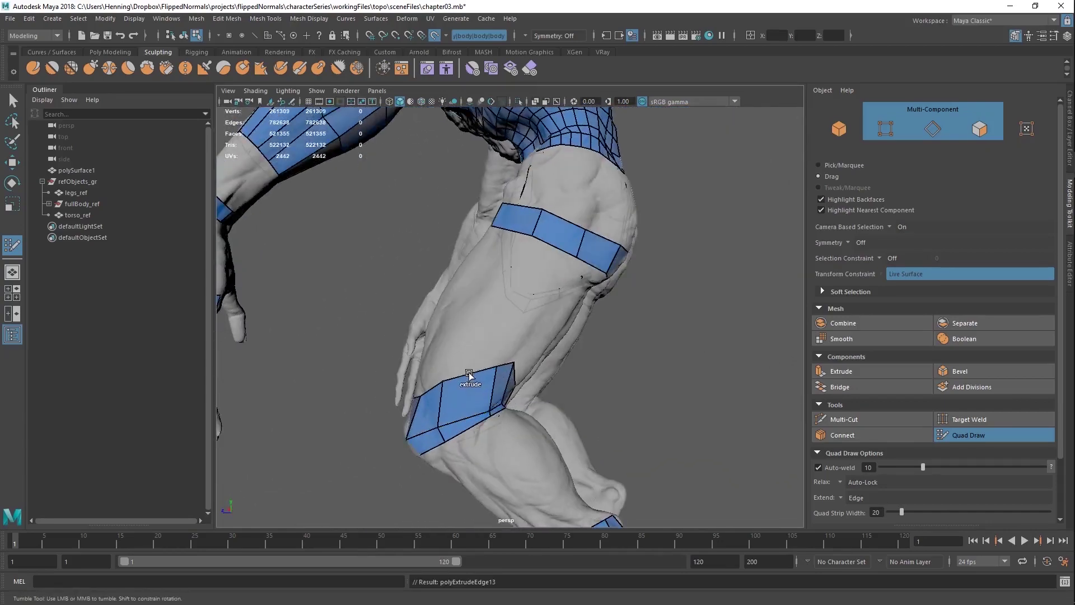
Step: Reposition the upper vertices of the lower-thigh quads to even out the row's top edge around the leg
alt+drag(505, 350, 396, 355)
alt+right_drag(396, 356, 464, 385)
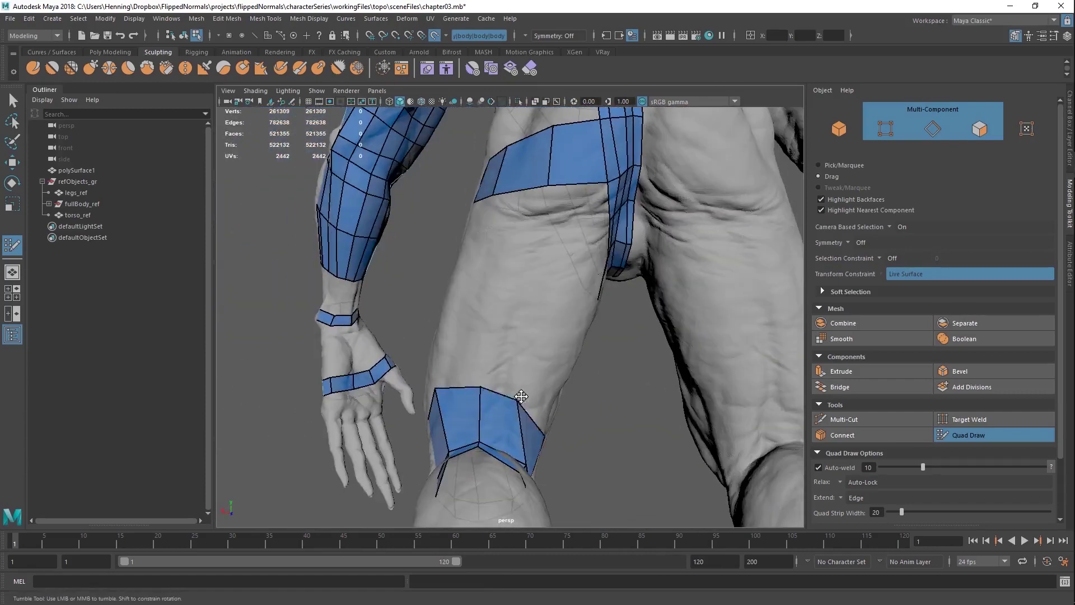
mouse_move(522, 396)
alt+mouse_down()
mouse_move(546, 372)
mouse_move(544, 347)
mouse_move(593, 365)
mouse_move(592, 376)
mouse_move(525, 386)
alt+mouse_up()
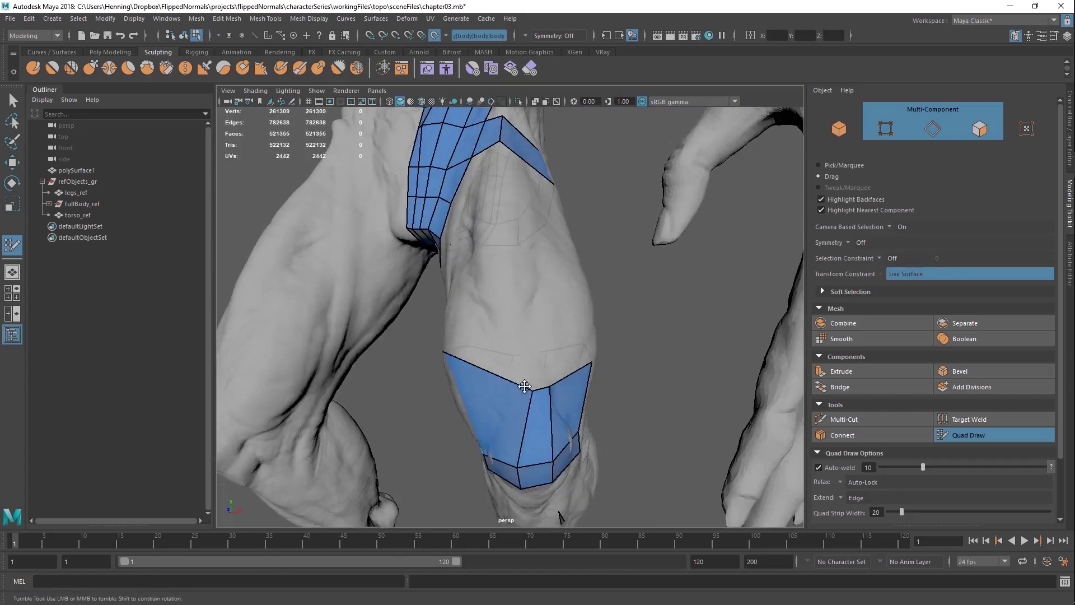
alt+drag(543, 342, 454, 359)
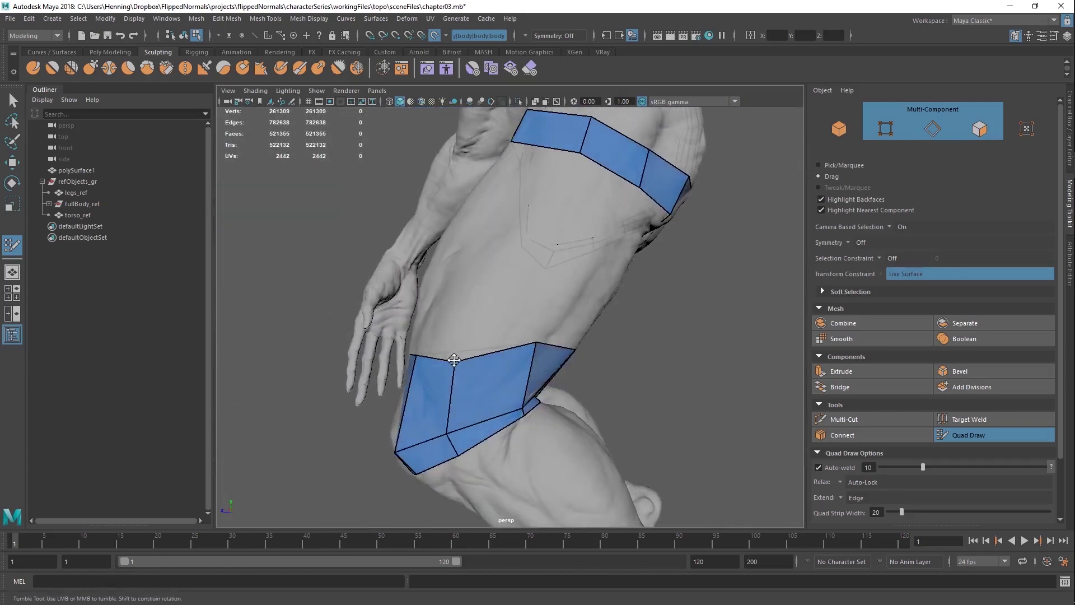
mouse_move(527, 353)
alt+mouse_down()
mouse_move(504, 368)
mouse_move(497, 344)
mouse_move(525, 351)
mouse_move(531, 336)
alt+mouse_up()
alt+drag(544, 373, 506, 339)
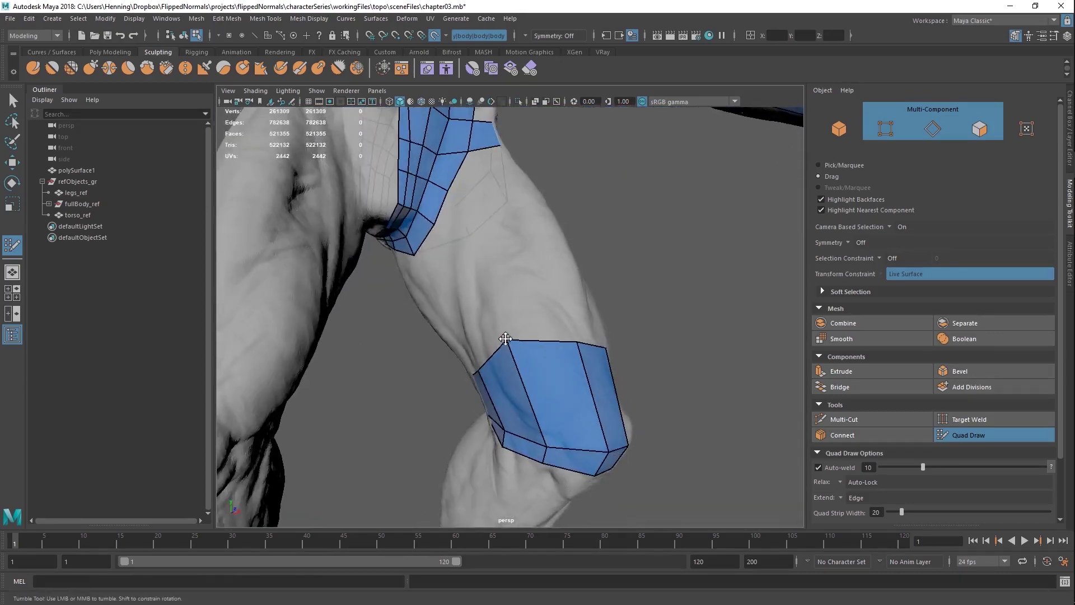
Step: Extrude the top edge of the lower-thigh quads upward to add another row around the middle of the thigh
alt+right_drag(583, 357, 542, 365)
alt+drag(543, 364, 487, 353)
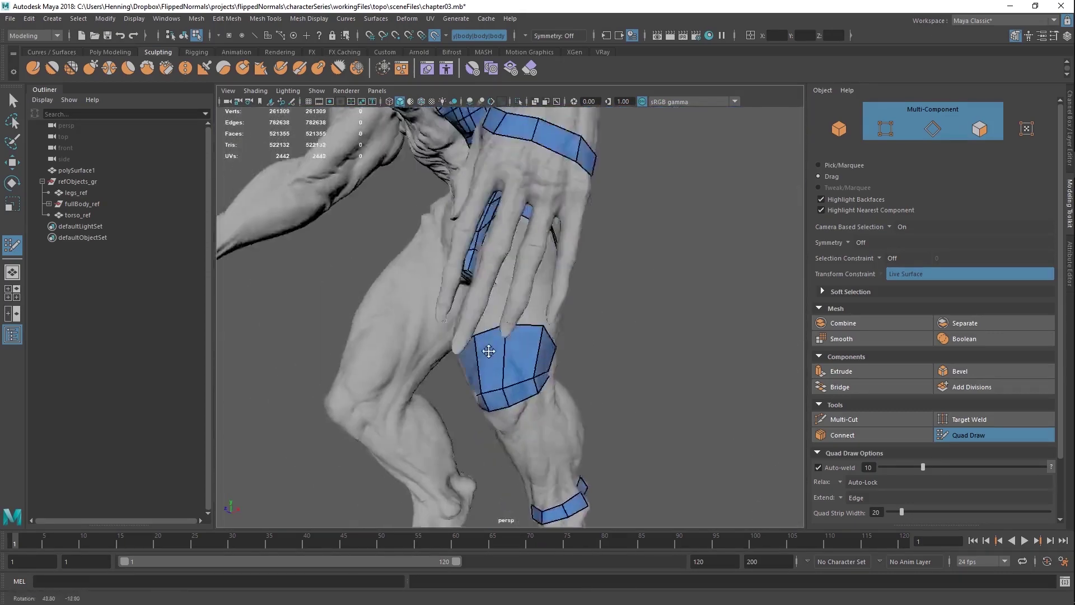
alt+right_drag(487, 353, 485, 334)
mouse_move(525, 336)
alt+mouse_down()
mouse_move(494, 356)
mouse_move(523, 297)
mouse_move(513, 283)
mouse_move(506, 306)
mouse_move(456, 266)
mouse_move(502, 317)
mouse_move(492, 403)
alt+mouse_up()
alt+drag(492, 365, 513, 266)
alt+drag(493, 354, 480, 417)
alt+right_drag(481, 417, 492, 420)
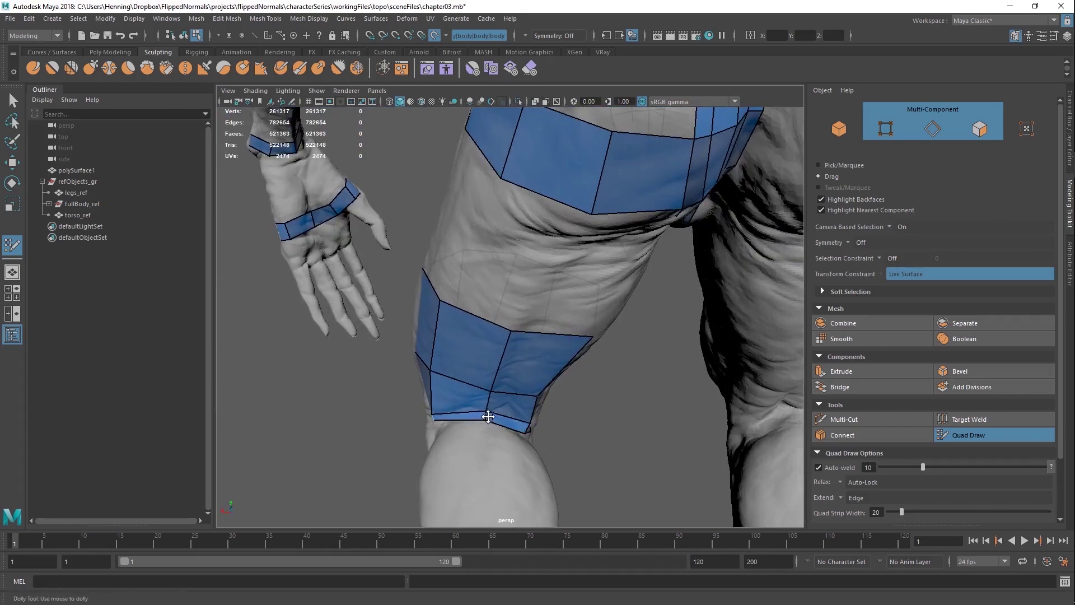
Step: Extrude the open upper edge of the thigh mesh into one more row reaching up to the groin
alt+drag(487, 413, 443, 268)
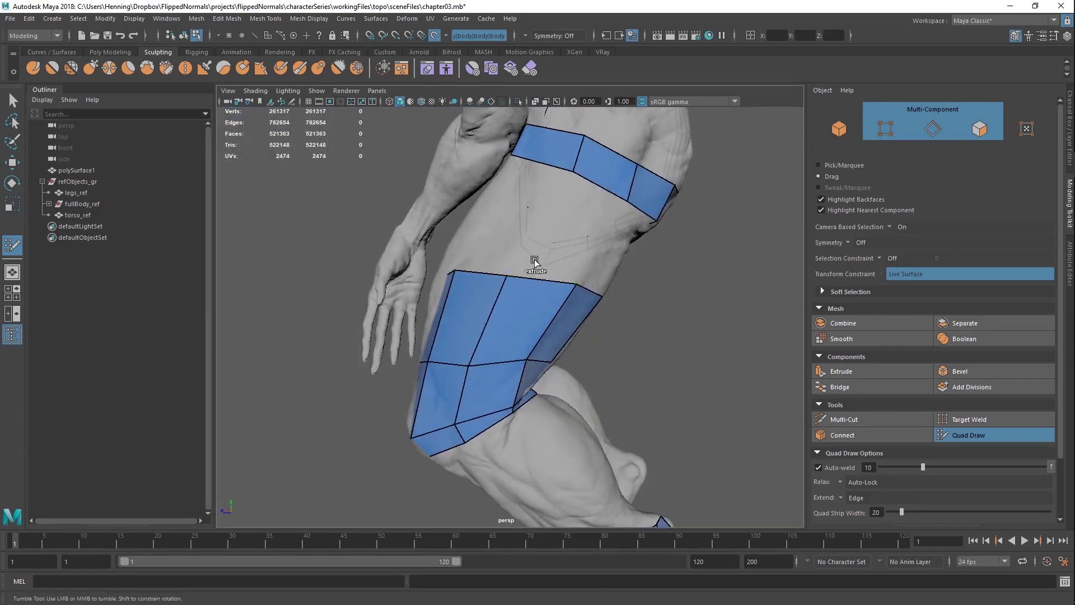
middle_drag(537, 274, 572, 220)
alt+drag(572, 219, 413, 224)
alt+middle_drag(413, 224, 395, 285)
alt+right_drag(395, 286, 542, 297)
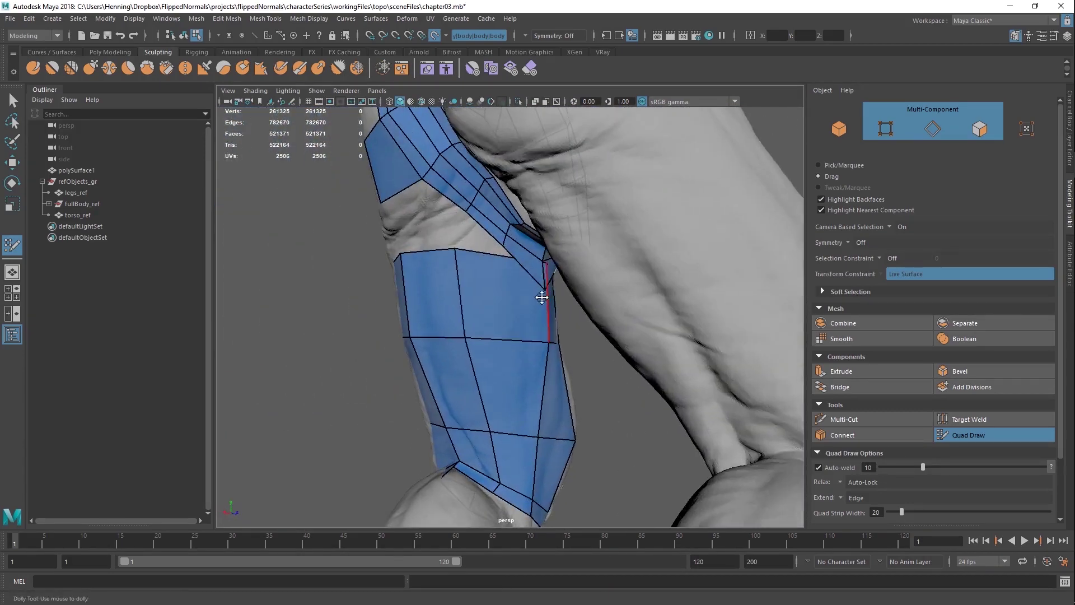
Step: Insert a lengthwise edge loop down the inner front of the thigh and join its upper end to the pelvis strip
alt+drag(504, 290, 437, 284)
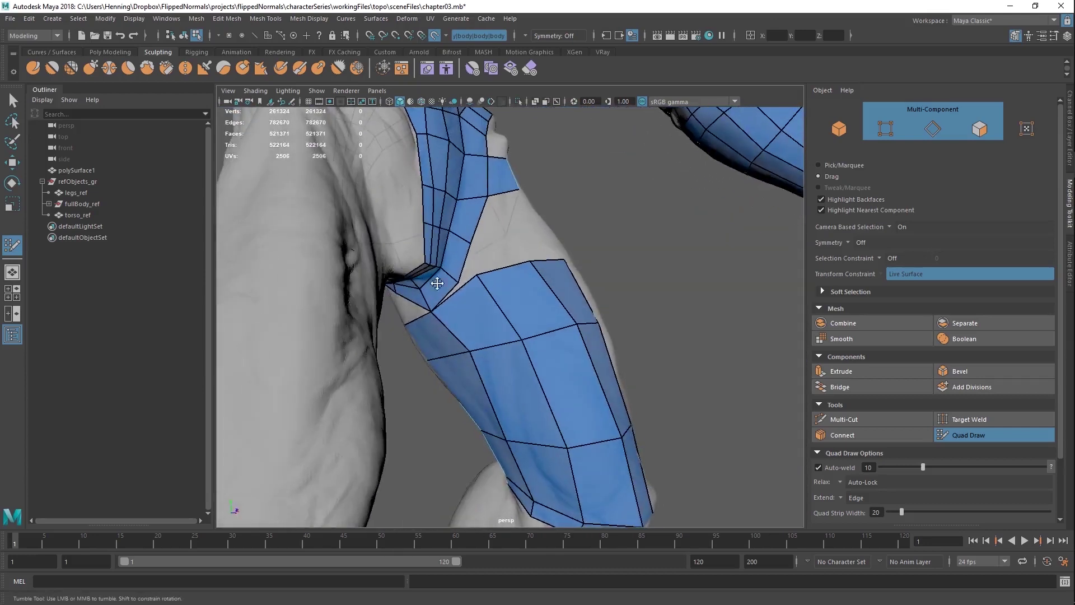
ctrl+click(497, 348)
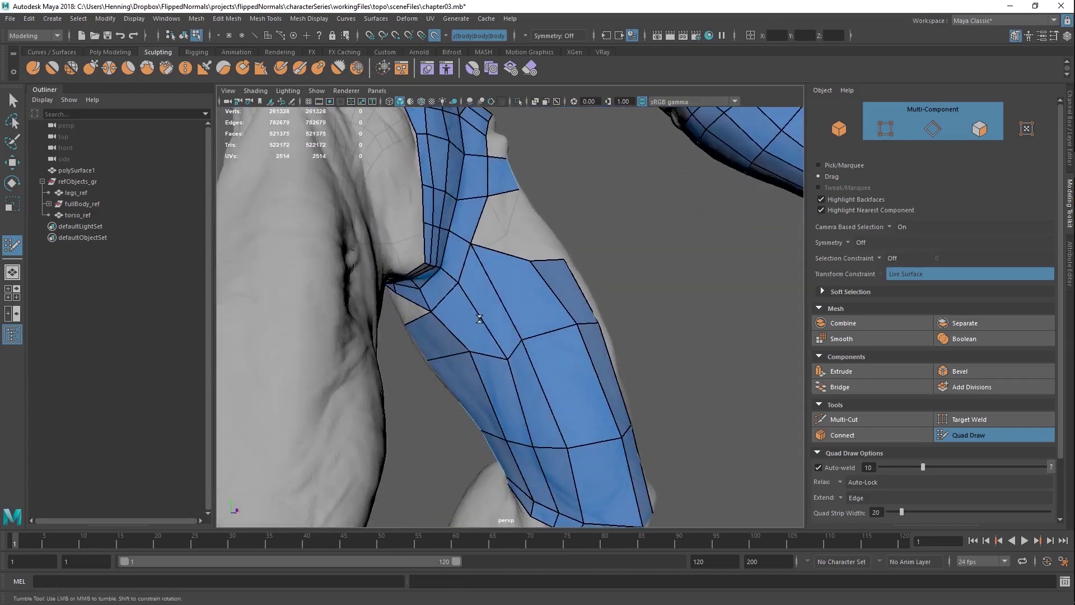
alt+drag(499, 346, 499, 261)
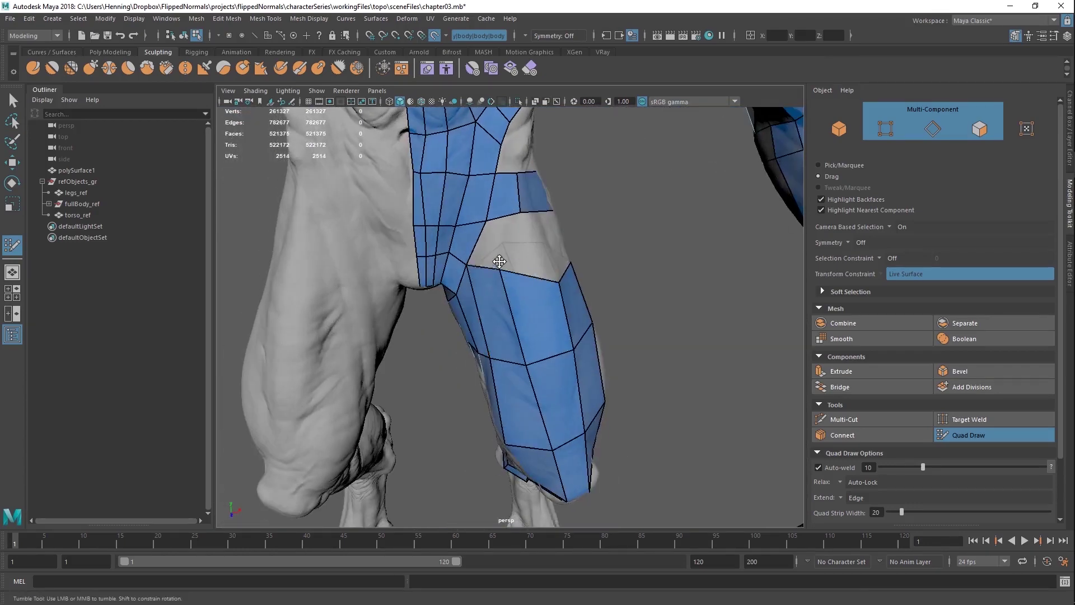
Step: Weld the thigh's upper vertices to the hip band around the front, outer side and back of the leg
alt+drag(519, 211, 491, 248)
alt+drag(504, 208, 564, 223)
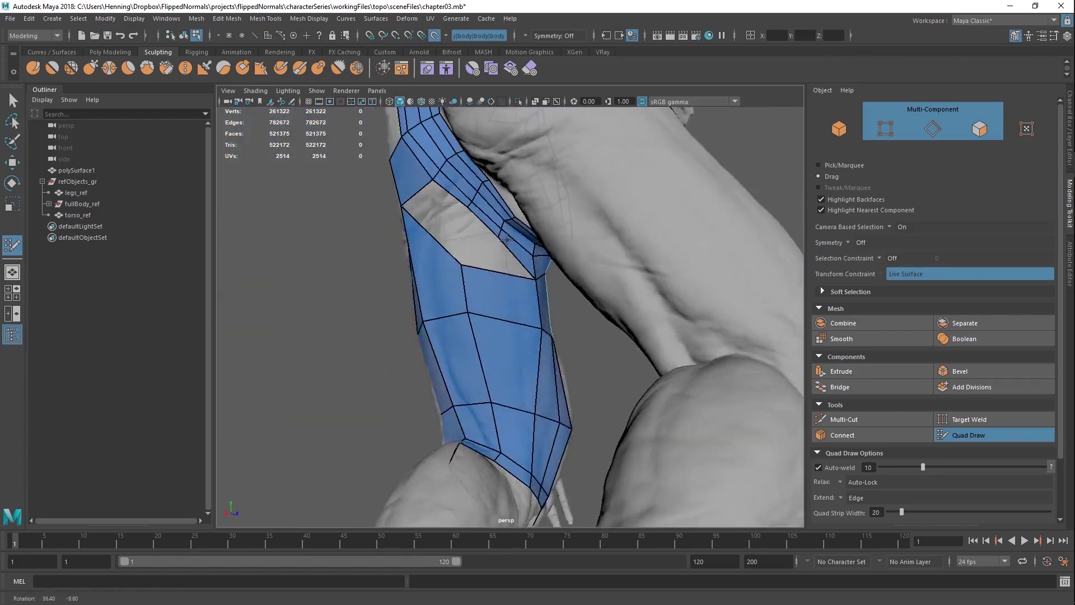
alt+middle_drag(506, 287, 511, 313)
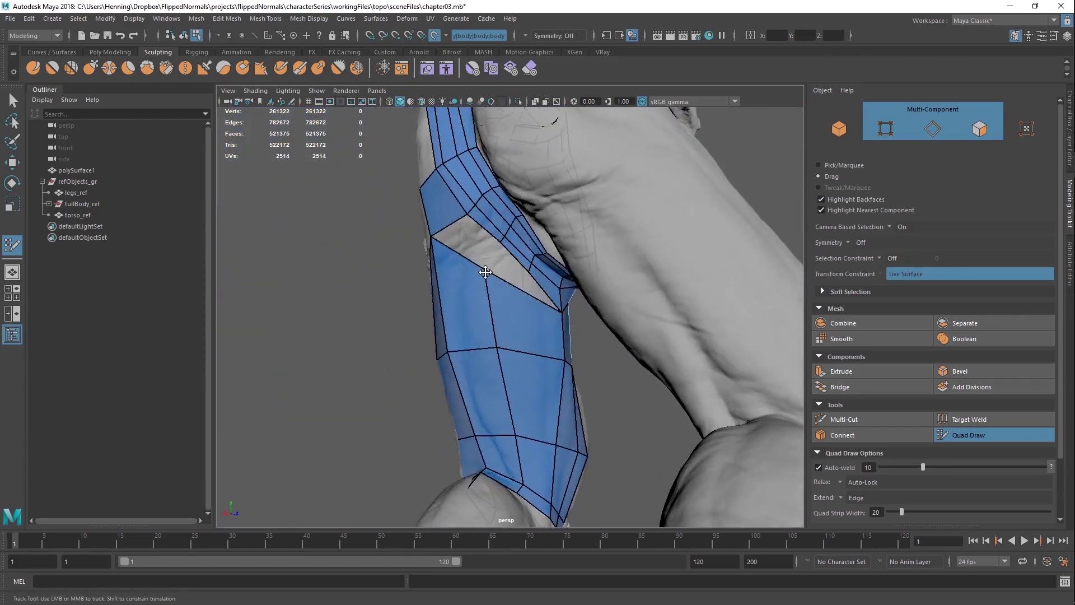
mouse_move(486, 272)
alt+mouse_down()
mouse_move(562, 299)
mouse_move(492, 285)
mouse_move(339, 301)
mouse_move(479, 271)
mouse_move(448, 279)
mouse_move(484, 280)
alt+mouse_up()
alt+middle_drag(485, 280, 528, 259)
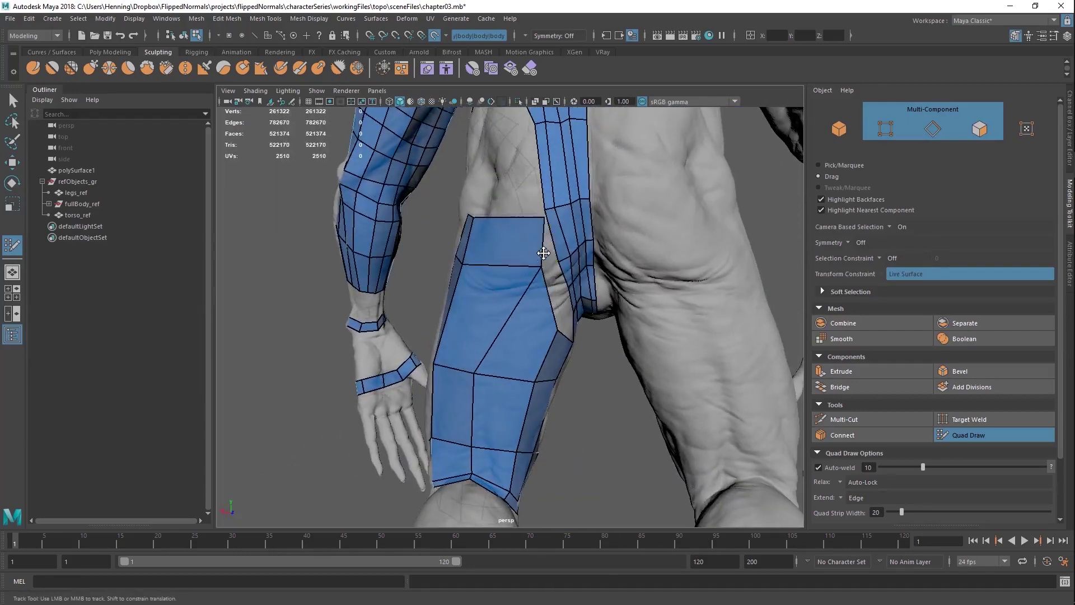
Step: Weld the back of the thigh to the buttock strip and insert a lengthwise edge loop to close the remaining gap
alt+drag(556, 261, 476, 349)
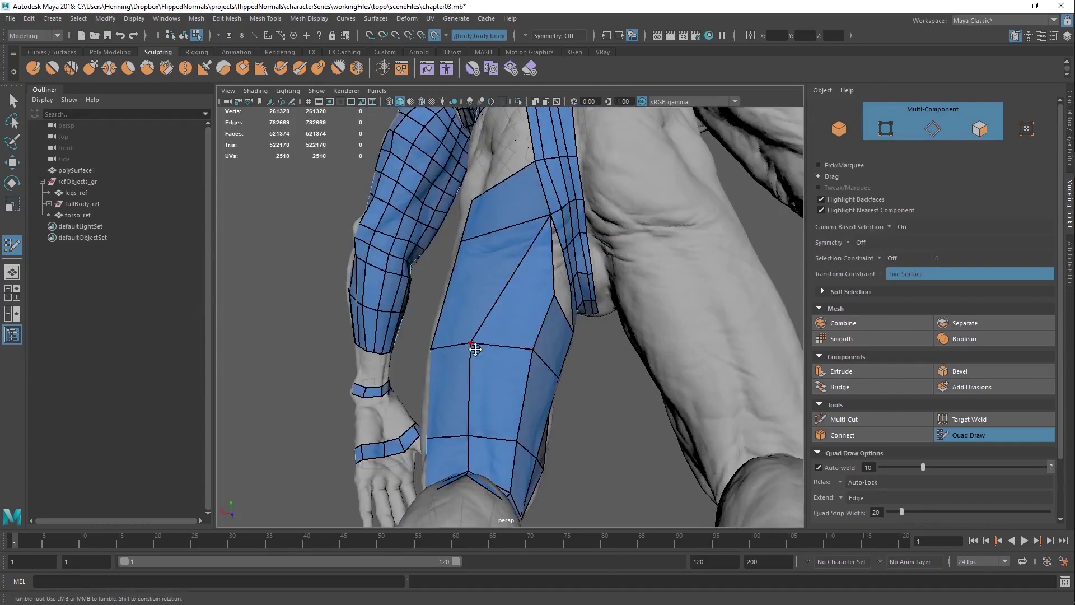
alt+drag(542, 295, 490, 261)
ctrl+click(532, 358)
alt+right_drag(490, 261, 472, 320)
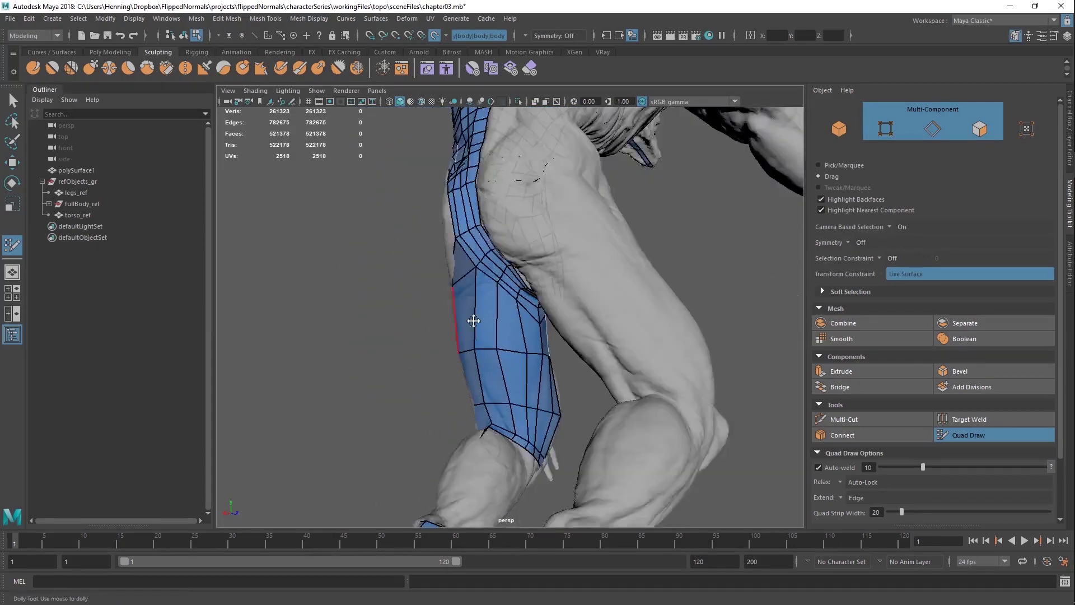
Step: Even out the vertices where the upper thigh meets the buttock strip and hip band
alt+drag(472, 319, 523, 241)
alt+right_drag(523, 241, 548, 233)
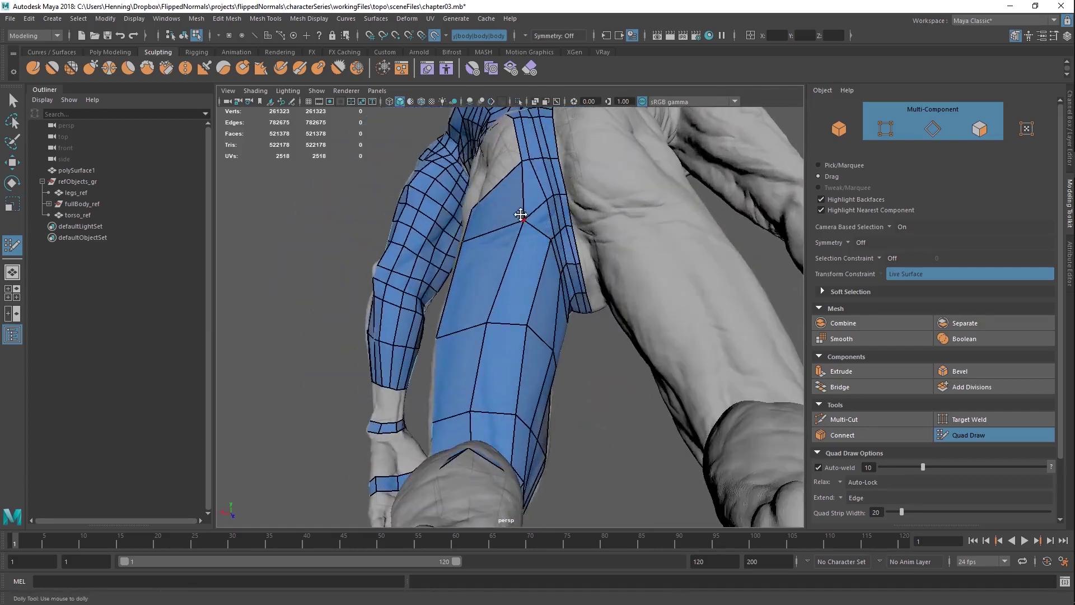
alt+drag(521, 215, 494, 249)
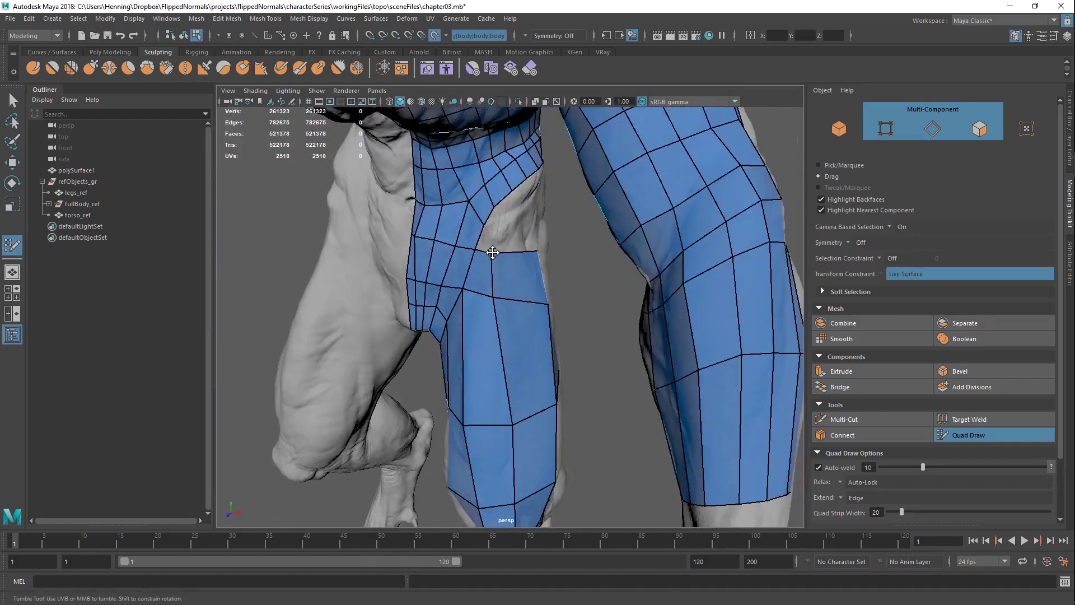
alt+right_drag(495, 249, 450, 313)
alt+drag(452, 312, 566, 324)
alt+right_drag(566, 324, 493, 315)
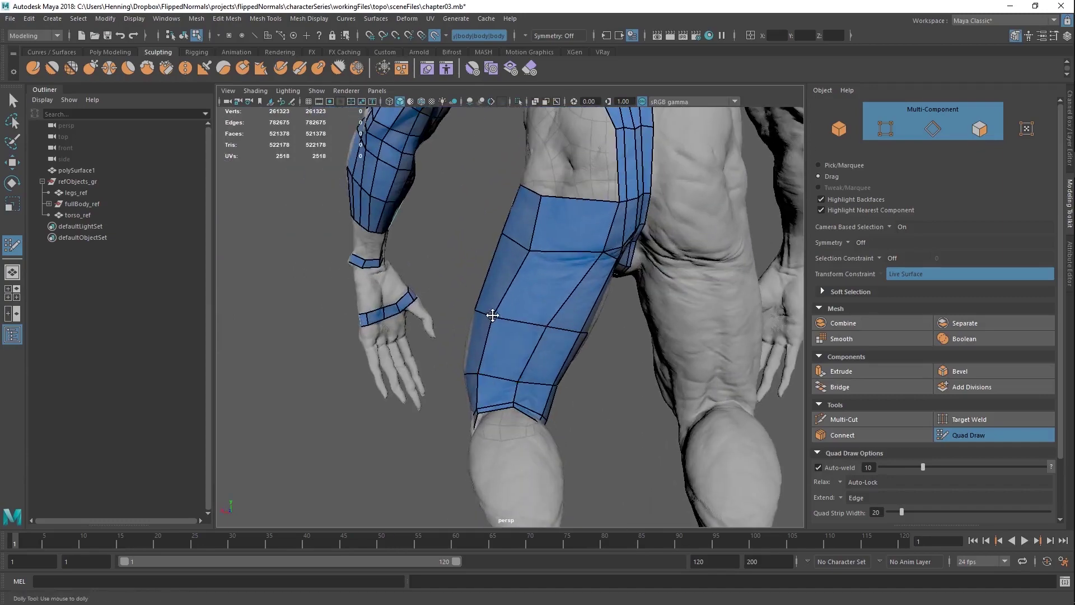
Step: Extrude the lower edge of the knee band downward into a row of quads around the upper calf
alt+drag(530, 247, 642, 337)
alt+right_drag(641, 337, 496, 257)
alt+drag(497, 257, 427, 362)
alt+right_drag(428, 362, 650, 397)
alt+middle_drag(582, 358, 559, 301)
mouse_move(559, 301)
alt+mouse_down()
mouse_move(492, 285)
mouse_move(498, 371)
mouse_move(446, 391)
mouse_move(542, 298)
alt+mouse_up()
alt+right_drag(542, 298, 572, 301)
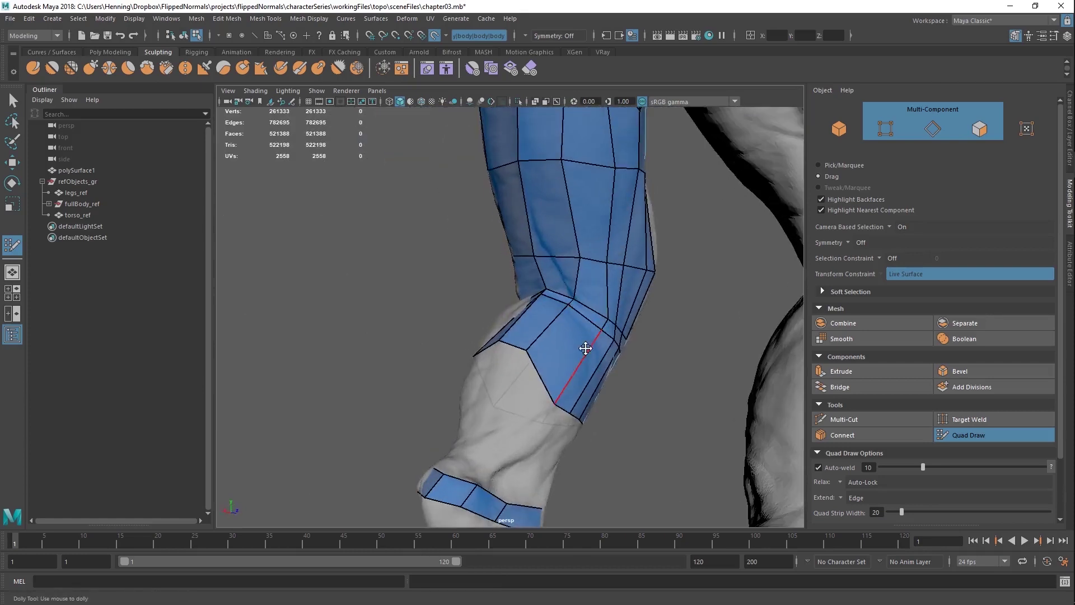
Step: Reposition the lower vertices of the calf row to space its quads evenly around the leg
alt+drag(557, 367, 619, 314)
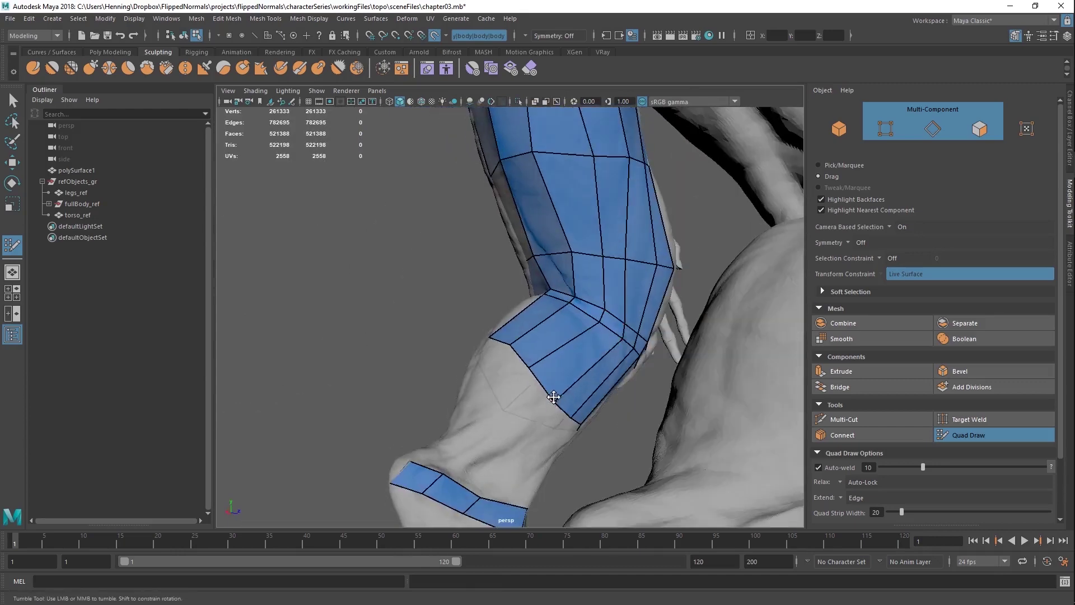
alt+drag(563, 388, 485, 359)
alt+right_drag(484, 359, 475, 278)
alt+drag(475, 278, 552, 274)
alt+right_drag(504, 268, 539, 296)
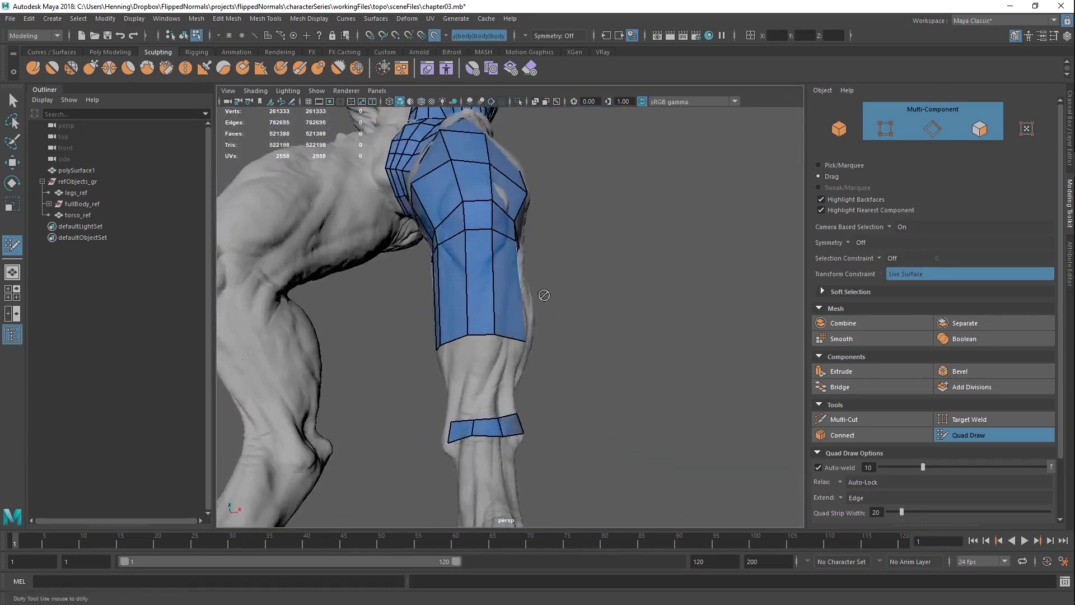
Step: Insert an edge loop around the leg through the quads at the knee and adjust its flow
alt+drag(539, 295, 557, 276)
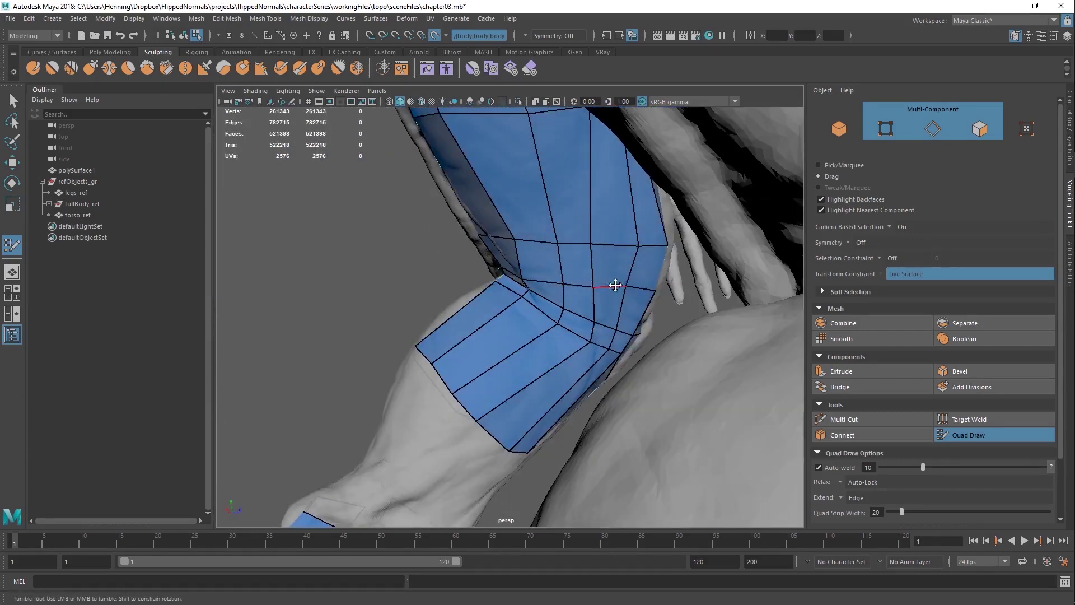
alt+right_drag(615, 286, 560, 288)
alt+drag(560, 288, 787, 296)
alt+middle_drag(491, 311, 471, 292)
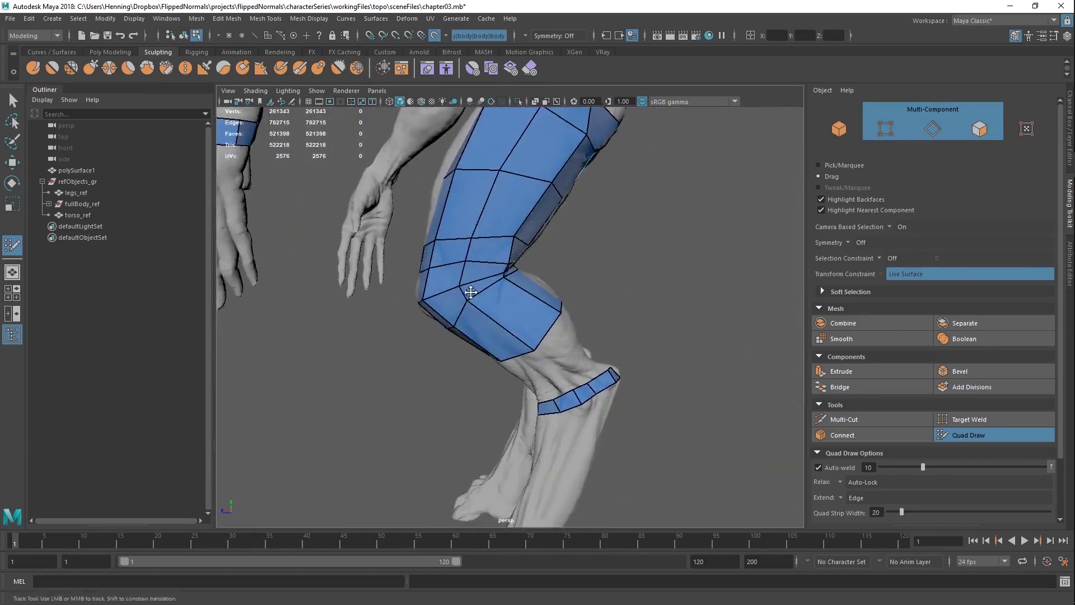
Step: Bridge the calf row to the hock band with quads down the front and inner side of the lower leg
alt+drag(471, 292, 518, 278)
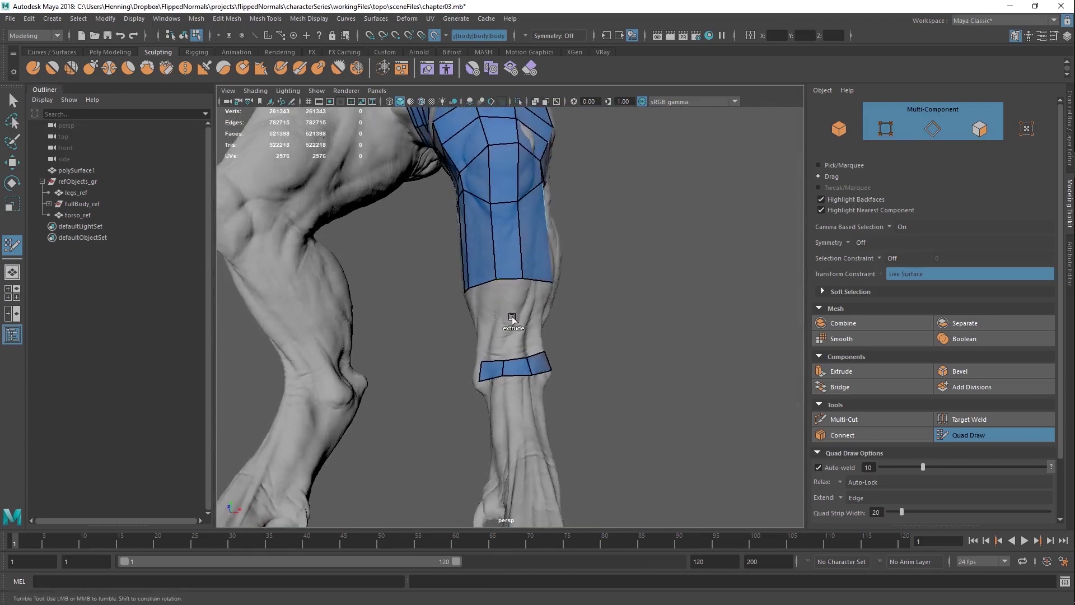
drag(512, 319, 608, 331)
drag(505, 279, 485, 352)
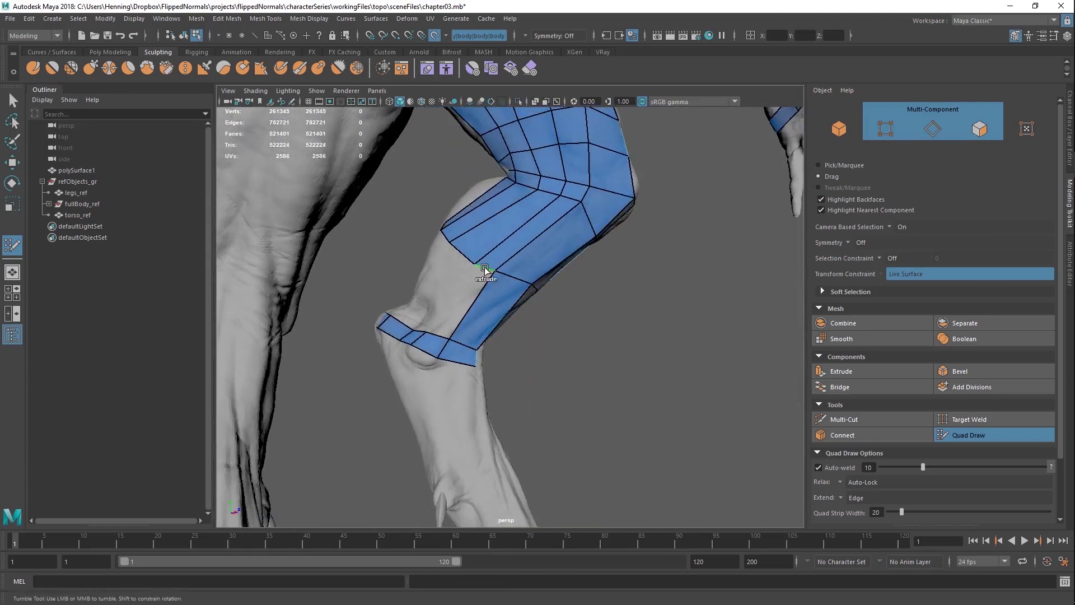
mouse_move(485, 269)
mouse_down()
mouse_move(440, 336)
mouse_move(524, 319)
mouse_move(458, 354)
mouse_move(520, 278)
mouse_up()
drag(565, 331, 583, 326)
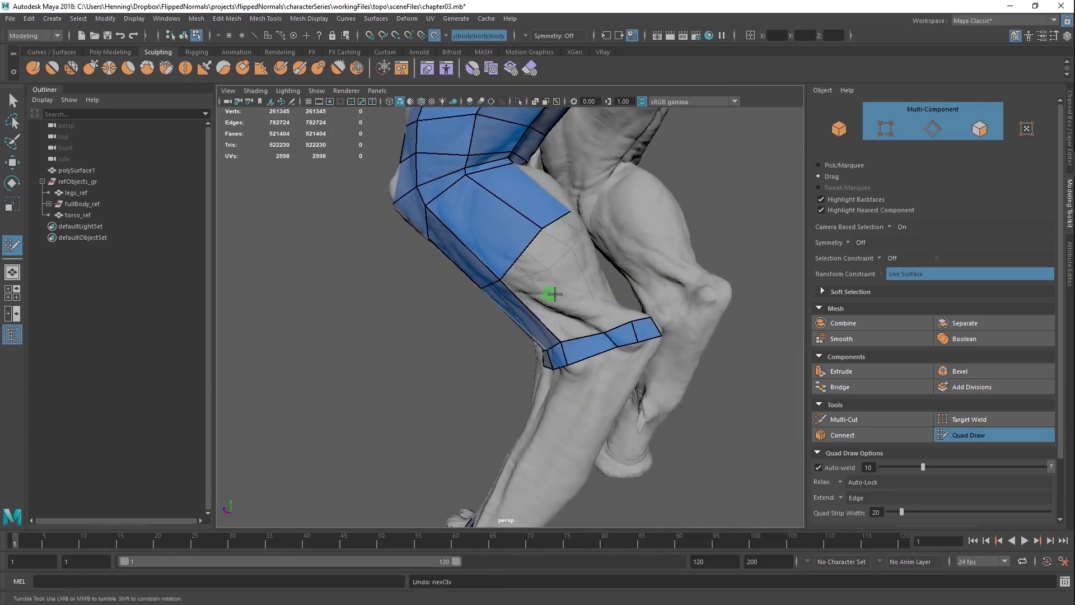
Step: Fill the remaining gaps between the calf row and the hock band with quads around the outer side and back
shift+click(588, 296)
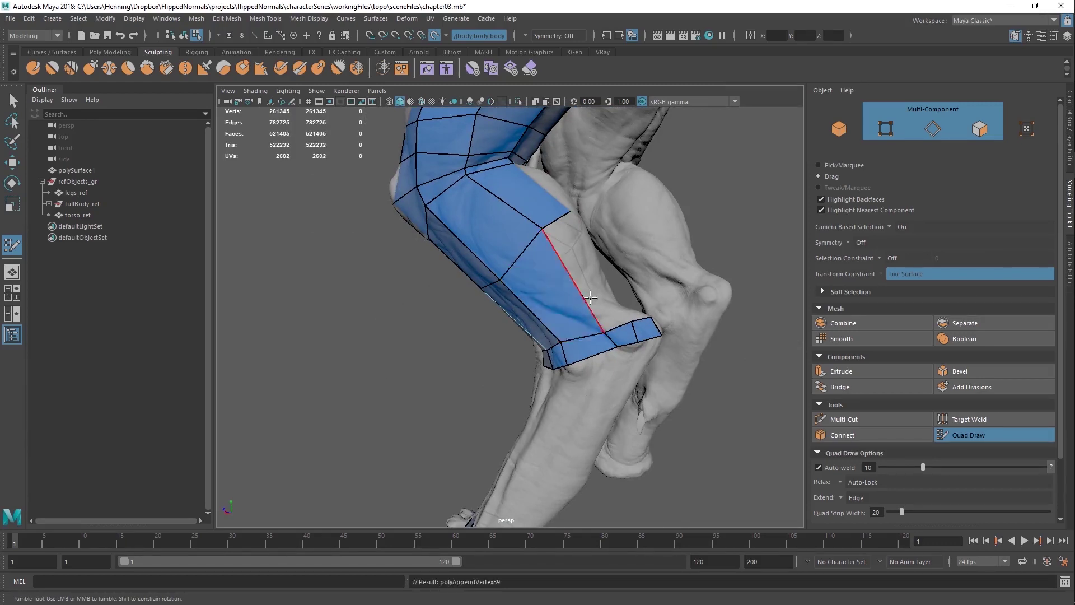
alt+drag(615, 347, 518, 338)
shift+click(475, 304)
drag(532, 382, 507, 254)
alt+drag(555, 314, 523, 293)
shift+click(532, 332)
alt+right_drag(523, 292, 554, 307)
drag(577, 330, 653, 308)
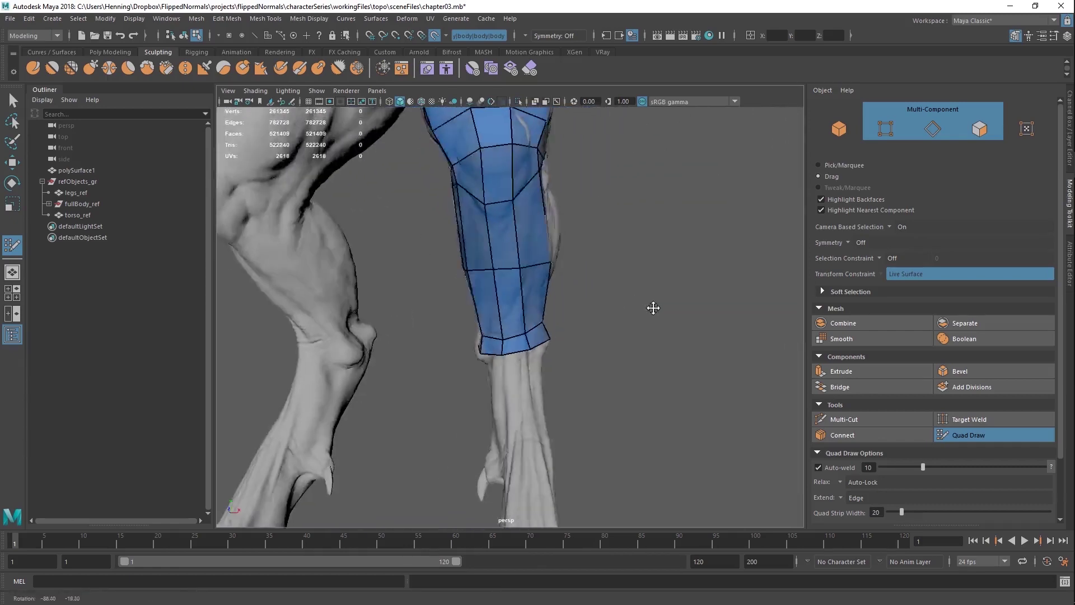
Step: Place four points above the small claw on the inner lower leg and fill them with a quad
alt+right_drag(653, 308, 520, 342)
alt+middle_drag(521, 342, 509, 298)
alt+drag(537, 309, 633, 321)
alt+middle_drag(632, 321, 646, 324)
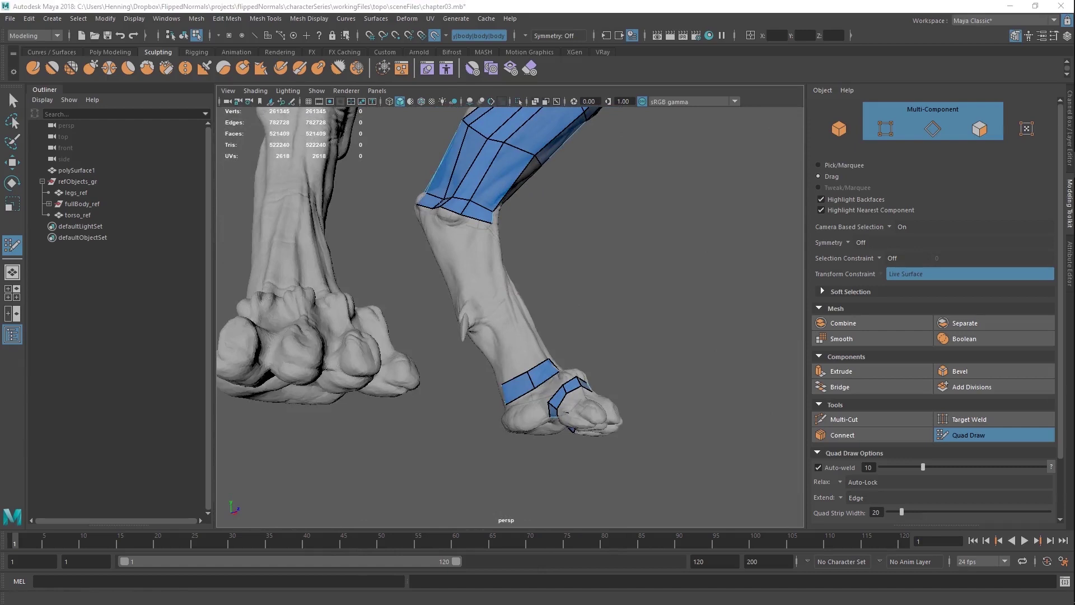
alt+right_drag(497, 278, 559, 286)
alt+drag(560, 285, 544, 288)
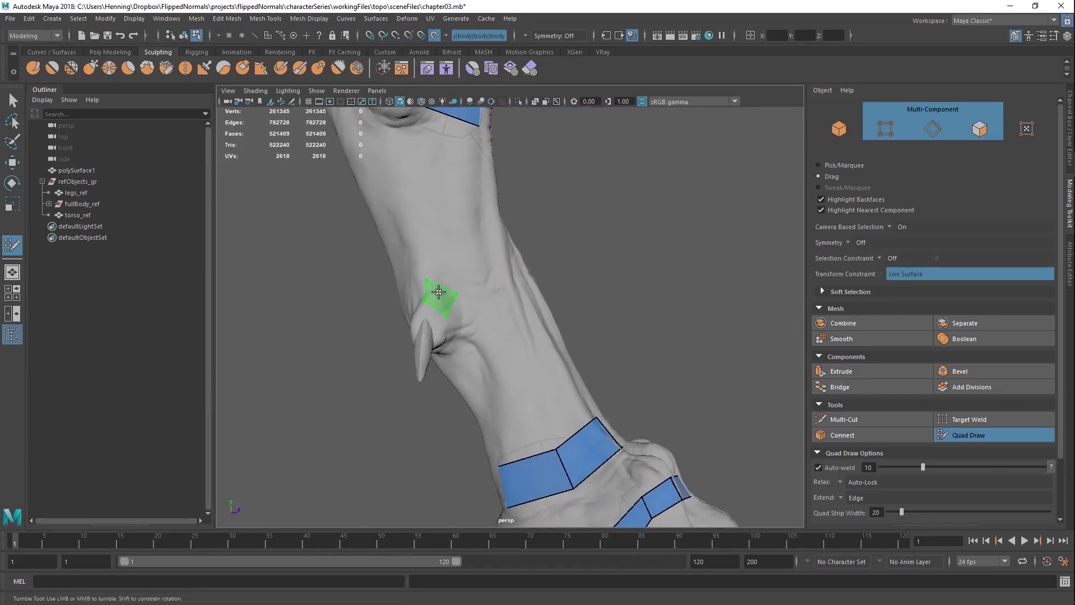
shift+click(461, 301)
key(q)
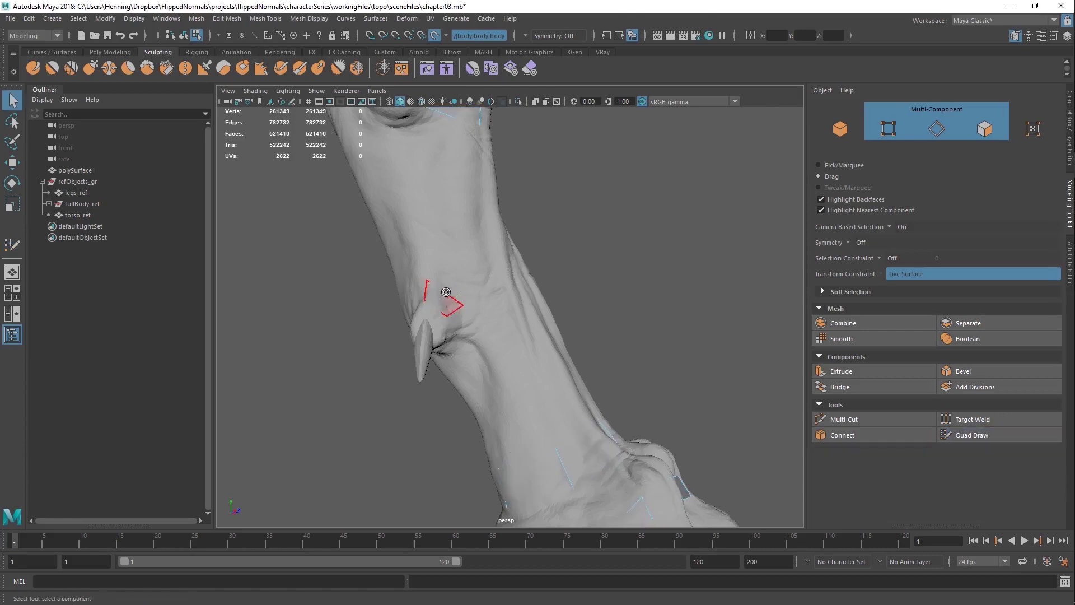
Step: Continue the quads with Quad Draw to form a ring around the base of the small claw
click(971, 435)
mouse_move(455, 314)
mouse_down()
mouse_move(468, 346)
mouse_move(509, 298)
mouse_move(473, 268)
mouse_move(480, 306)
mouse_move(473, 265)
mouse_move(480, 281)
mouse_move(462, 298)
mouse_up()
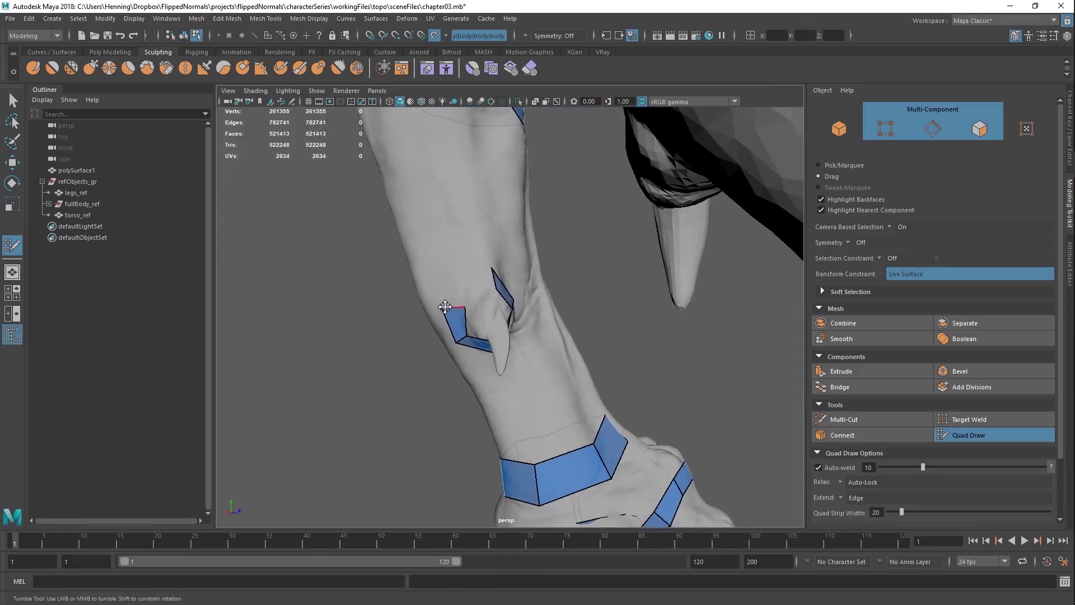
shift+click(475, 283)
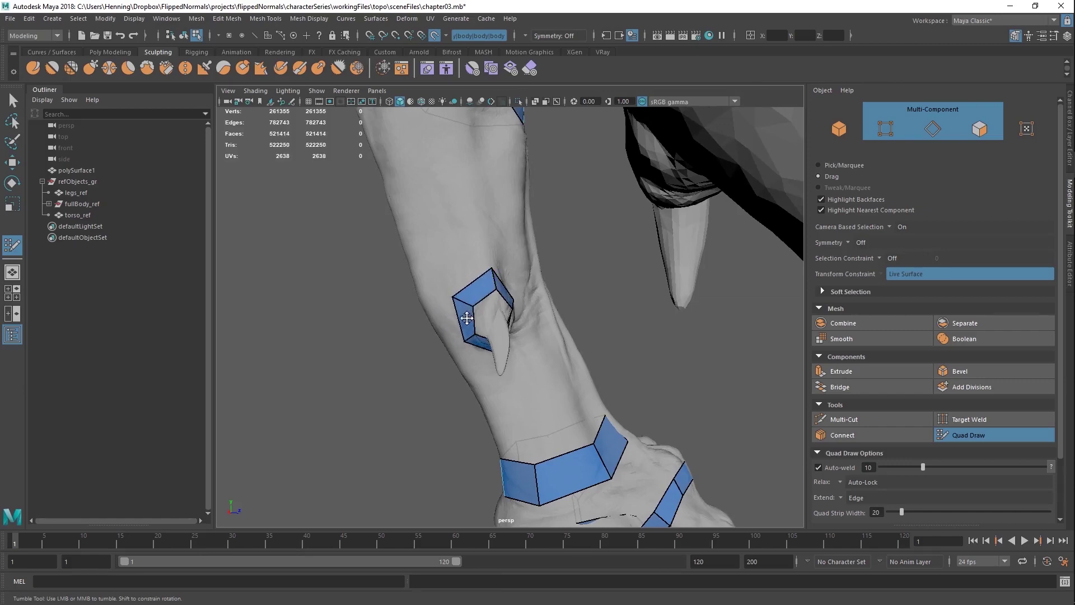
Step: Extrude the lower edge of the hock band downward to form a row of quads below the joint
alt+drag(468, 322, 533, 286)
alt+middle_drag(532, 286, 560, 336)
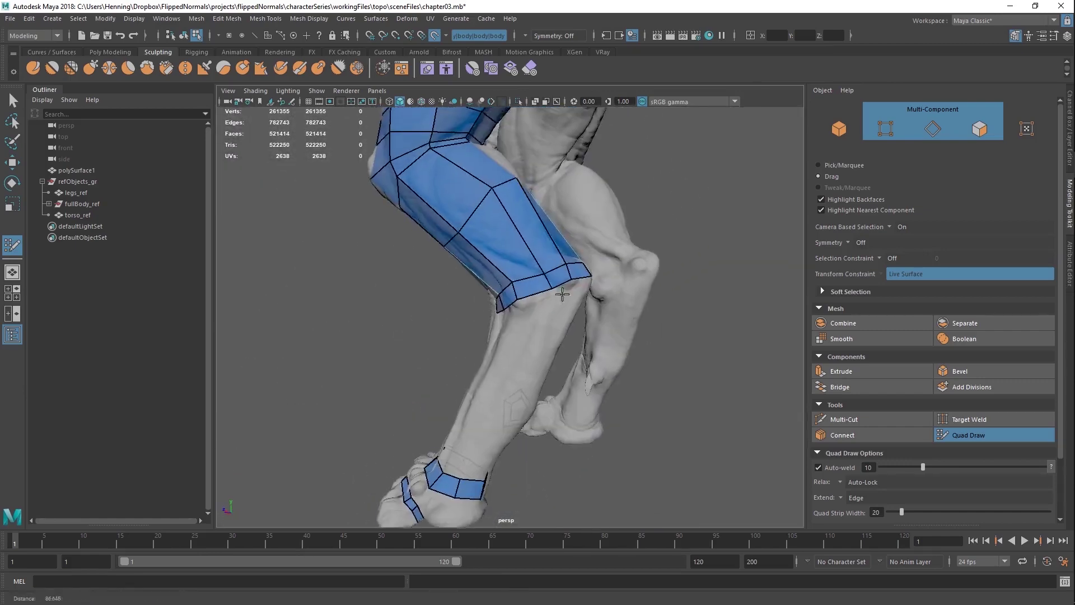
alt+right_drag(560, 297, 572, 294)
middle_drag(552, 287, 559, 329)
alt+drag(558, 329, 410, 327)
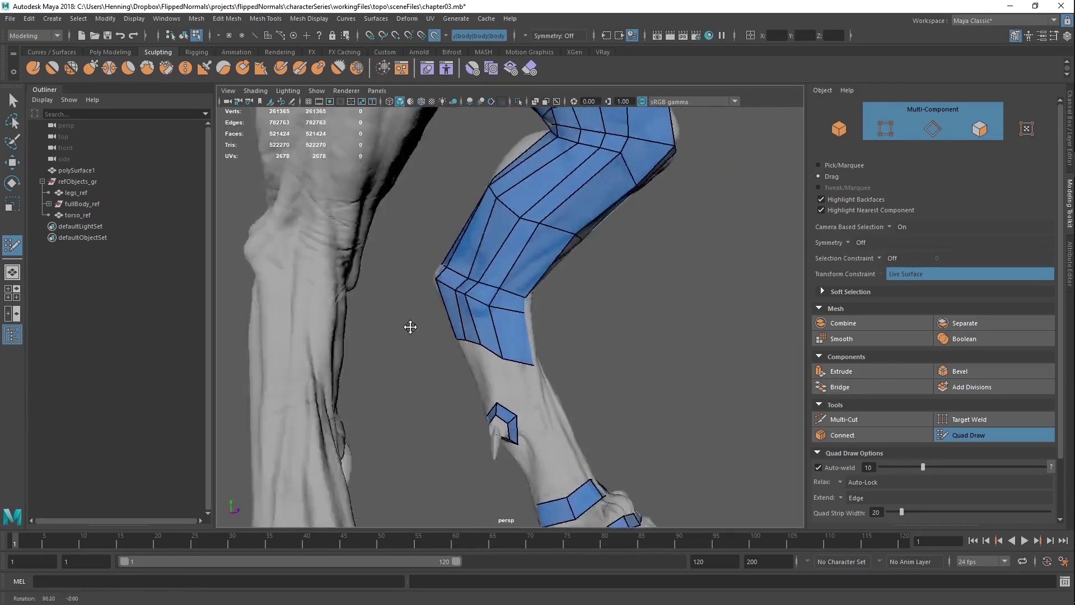
Step: Insert a lengthwise edge loop down the front of the leg and extrude another row of quads toward the claw
alt+right_drag(411, 327, 504, 368)
mouse_move(475, 346)
alt+mouse_down()
mouse_move(514, 373)
mouse_move(528, 360)
mouse_move(520, 341)
mouse_move(492, 320)
mouse_move(567, 269)
mouse_move(624, 278)
mouse_move(558, 348)
mouse_move(360, 326)
mouse_move(477, 247)
mouse_move(504, 263)
mouse_move(515, 252)
mouse_move(496, 245)
alt+mouse_up()
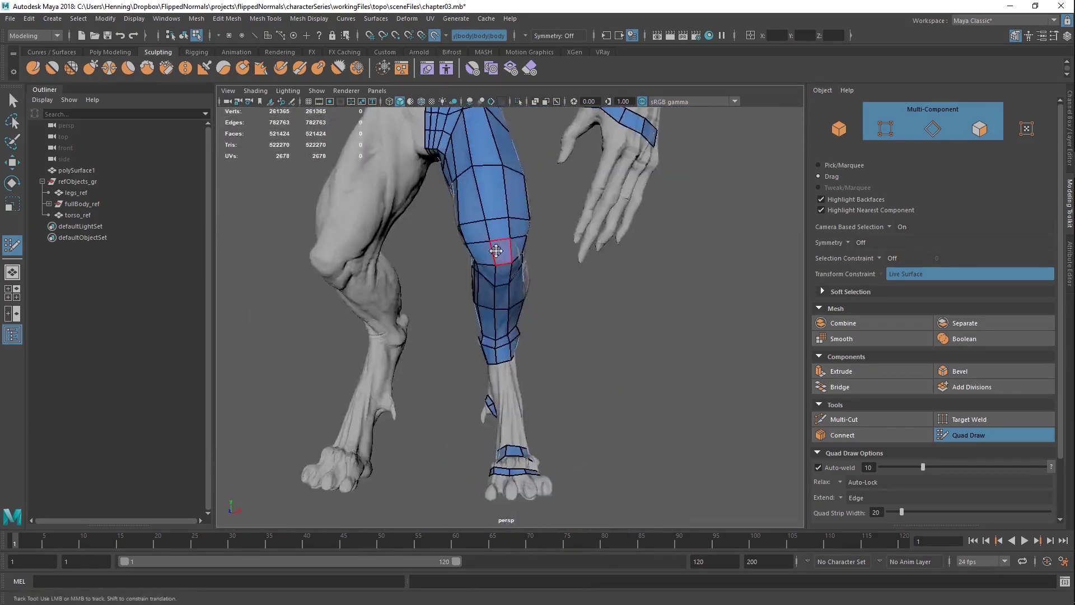
alt+right_drag(496, 244, 496, 221)
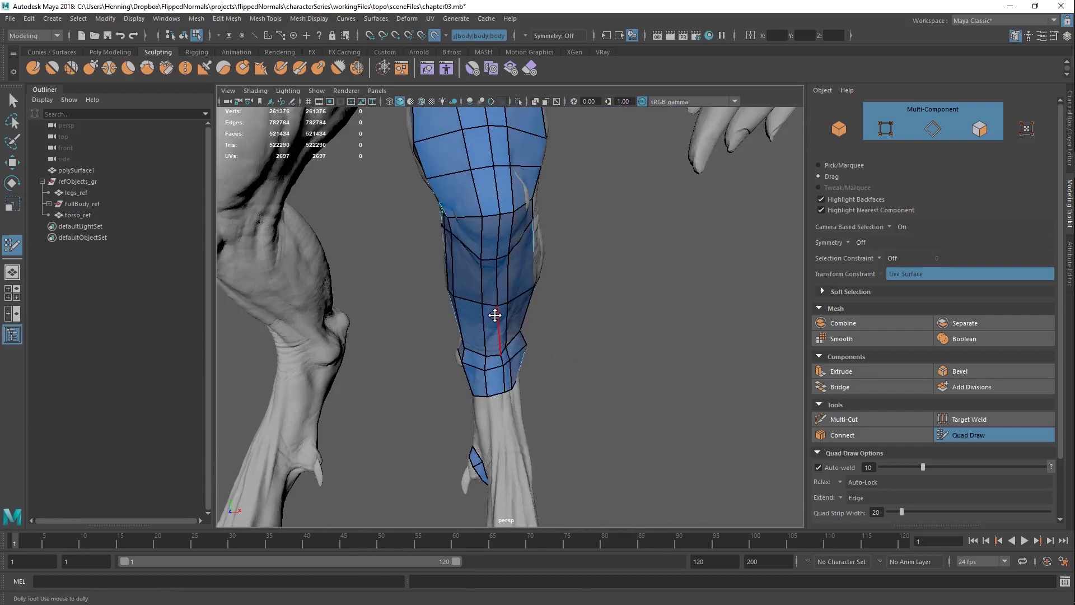
alt+drag(501, 304, 722, 283)
middle_drag(482, 265, 486, 297)
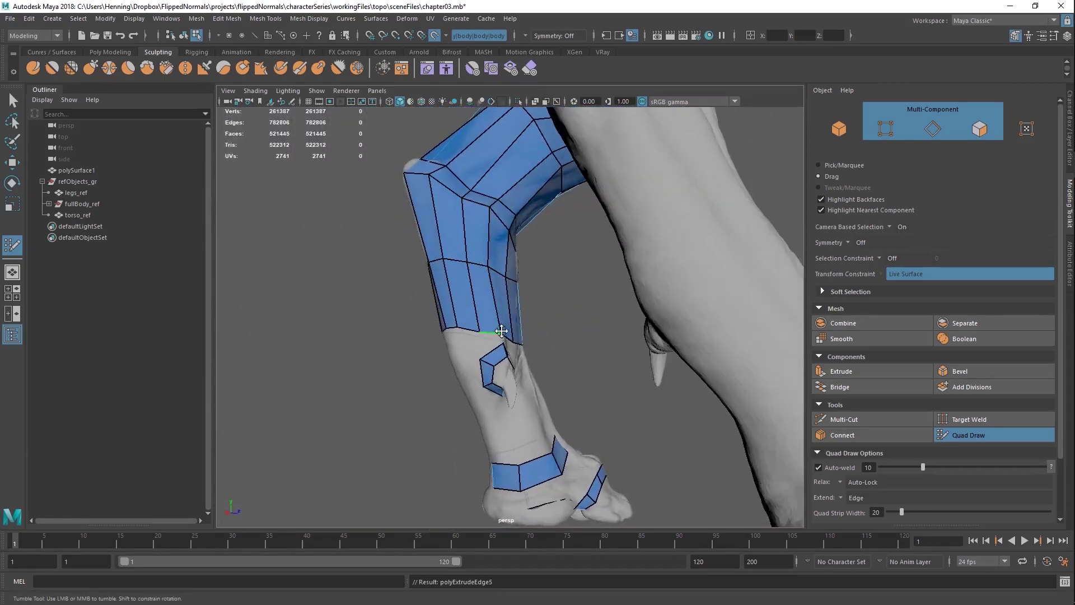
Step: Reposition and weld vertices around the knee and the hock band's lower border to even out the quads
alt+drag(501, 331, 451, 354)
alt+right_drag(451, 353, 463, 355)
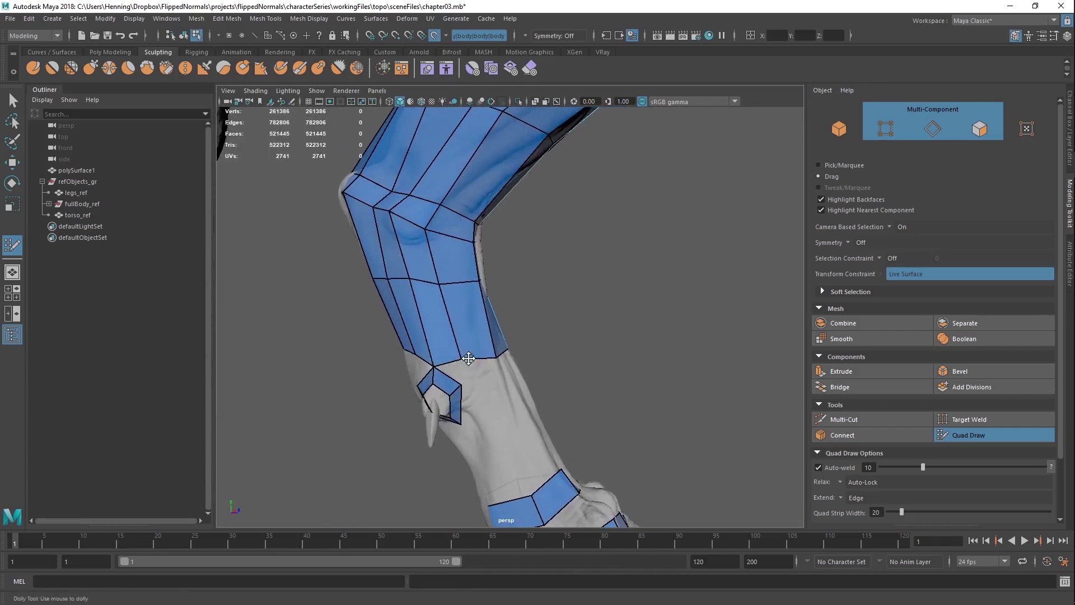
alt+drag(468, 359, 514, 329)
alt+middle_drag(495, 170, 492, 268)
alt+drag(493, 264, 437, 254)
drag(412, 185, 408, 187)
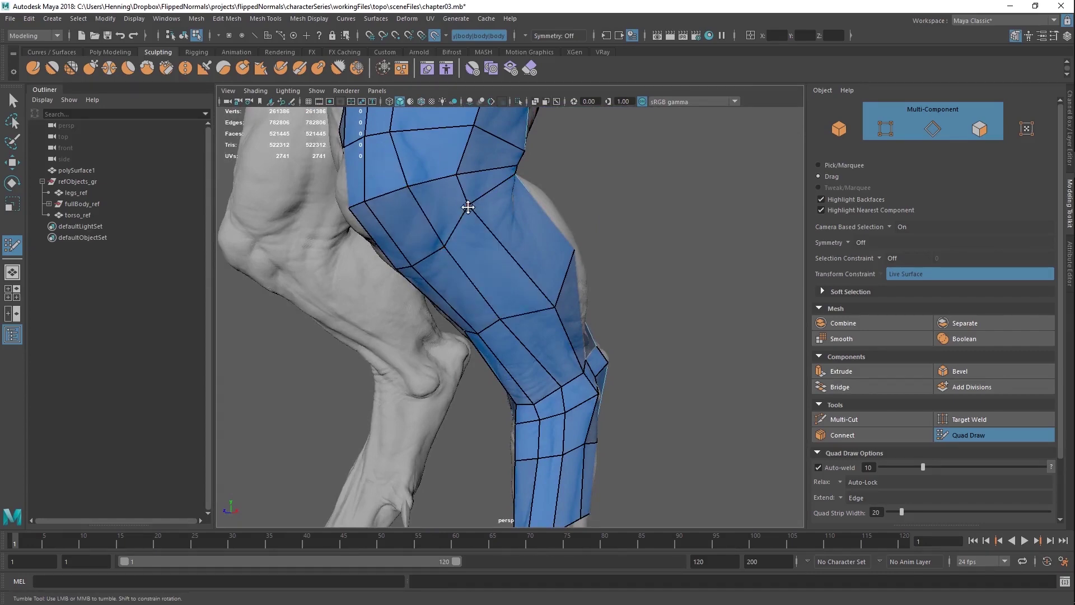
mouse_move(523, 324)
alt+mouse_down()
mouse_move(538, 293)
mouse_move(351, 302)
mouse_move(487, 292)
alt+mouse_up()
mouse_move(511, 298)
mouse_down()
mouse_move(512, 319)
mouse_move(509, 301)
mouse_move(543, 287)
mouse_move(523, 296)
mouse_move(518, 316)
mouse_up()
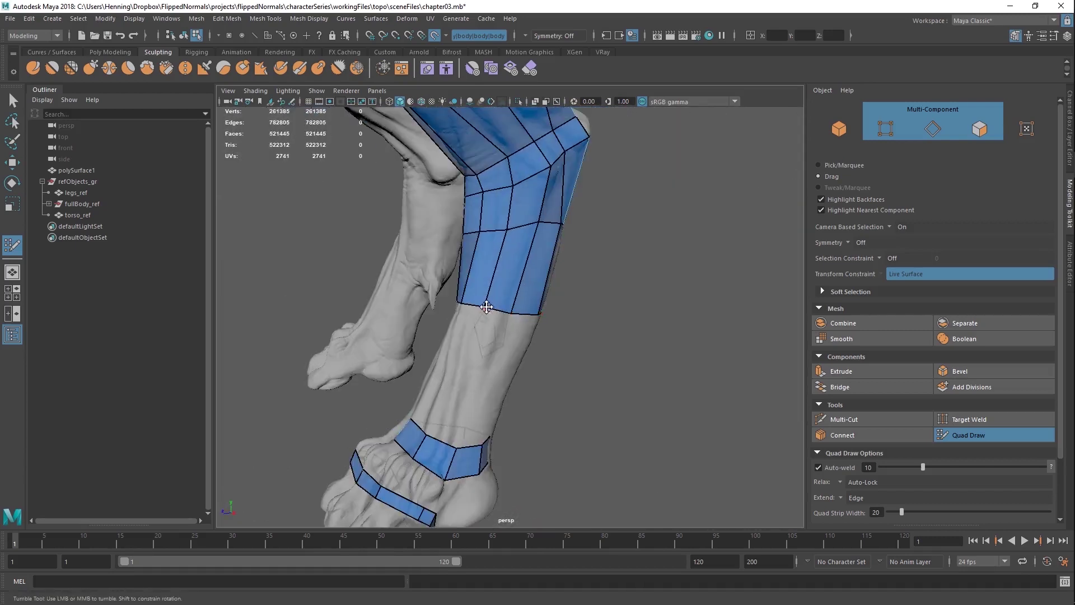
Step: Extrude the leg's lower border into a row of quads beside the small claw, undoing and redoing the extrusion
alt+drag(461, 288, 629, 284)
alt+right_drag(474, 296, 513, 304)
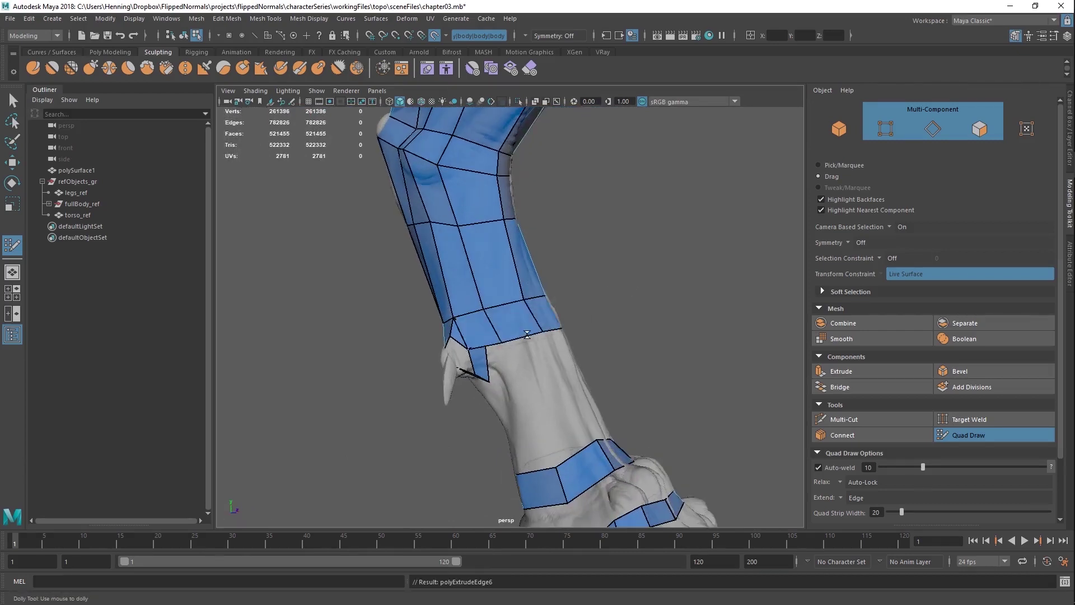
alt+drag(480, 345, 528, 306)
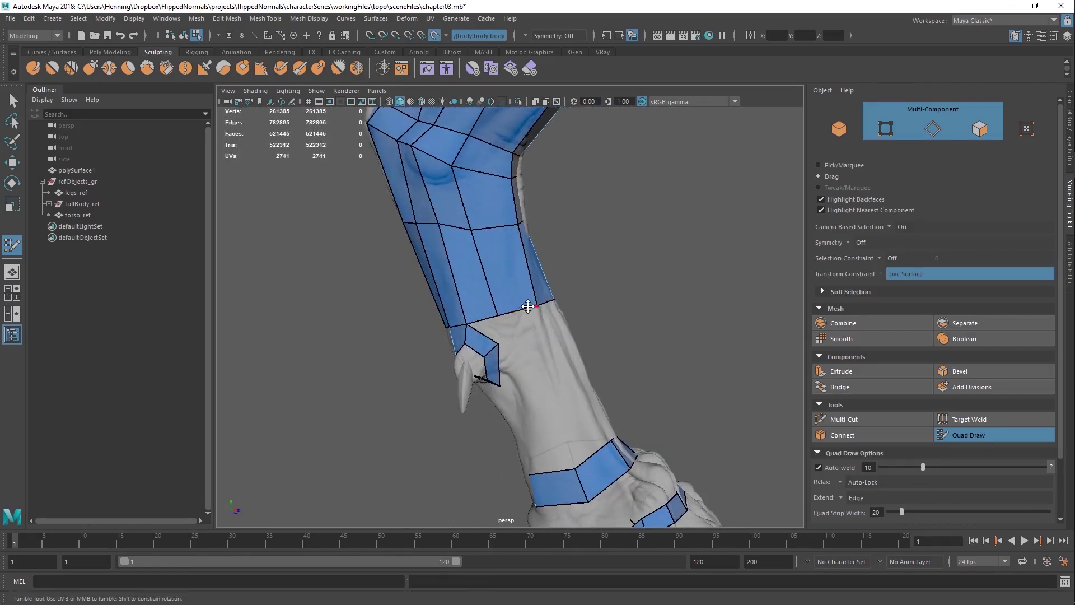
drag(492, 355, 491, 351)
alt+drag(491, 351, 586, 329)
mouse_move(526, 347)
alt+mouse_down()
mouse_move(539, 357)
mouse_move(573, 349)
mouse_move(582, 325)
mouse_move(543, 353)
alt+mouse_up()
key(ctrl+z)
key(ctrl+z)
key(ctrl+z)
key(ctrl+s)
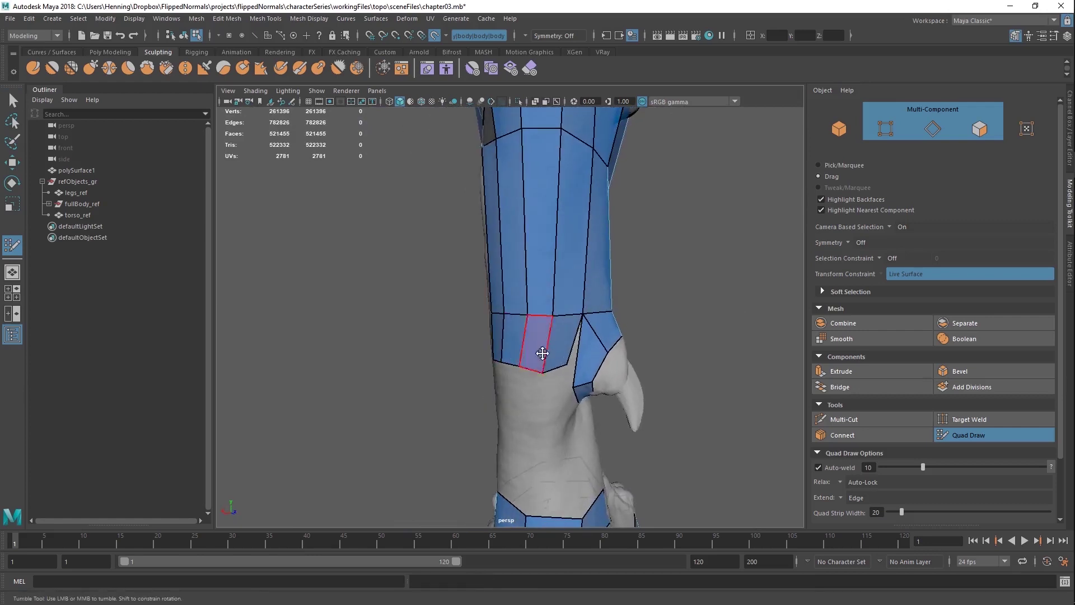
Step: Delete the extruded quads crowding the small claw's ring and fill the gaps with quads joined to the ring
ctrl+shift+click(563, 364)
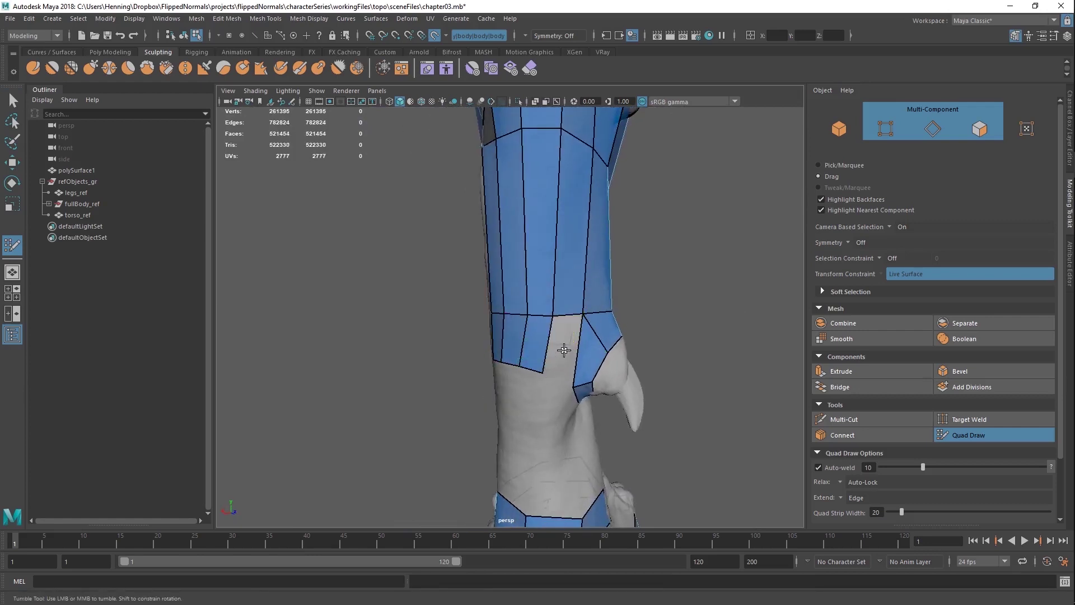
shift+click(582, 334)
mouse_move(583, 335)
alt+mouse_down()
mouse_move(478, 335)
mouse_move(493, 344)
mouse_move(488, 351)
mouse_move(476, 343)
mouse_move(492, 341)
mouse_move(425, 324)
mouse_move(482, 347)
alt+mouse_up()
ctrl+shift+click(493, 343)
shift+click(490, 334)
Step: Extrude the next row of quads around the back of the leg and fill the gaps beneath the claw ring
alt+drag(509, 256, 417, 269)
alt+right_drag(417, 269, 493, 288)
key(Tab)
middle_drag(506, 295, 515, 314)
alt+drag(448, 313, 593, 306)
alt+right_drag(437, 300, 487, 305)
mouse_move(488, 305)
alt+mouse_down()
mouse_move(497, 307)
mouse_move(515, 273)
mouse_move(496, 230)
mouse_move(487, 241)
alt+mouse_up()
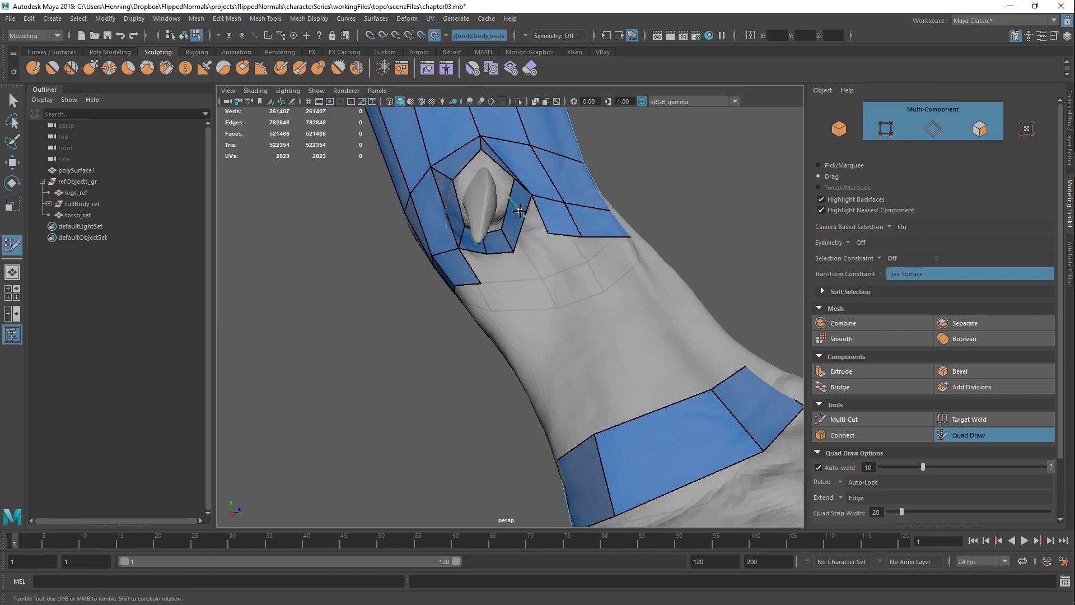
shift+click(533, 224)
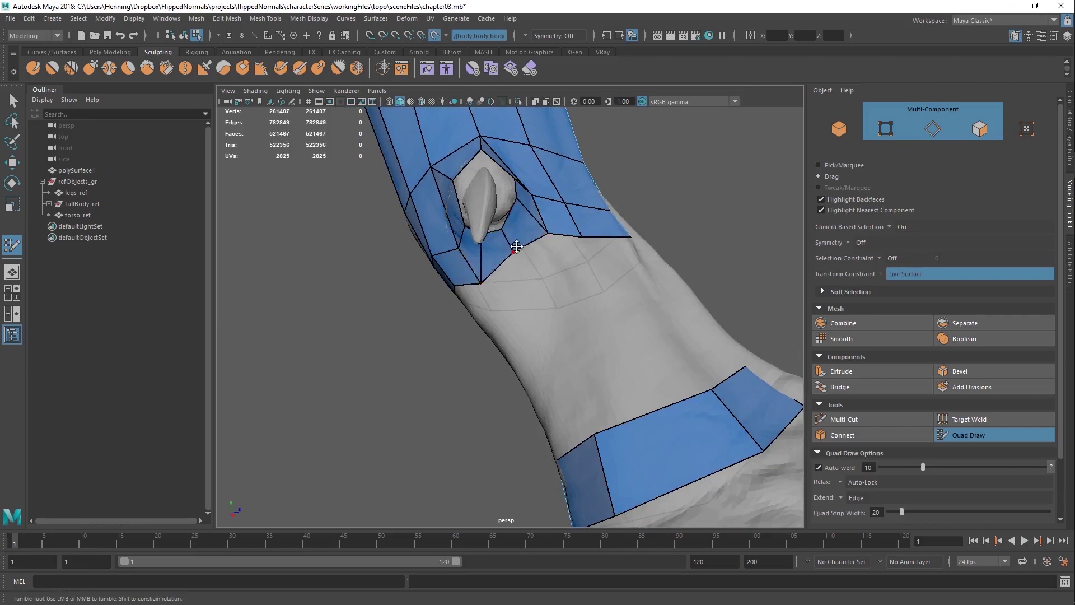
alt+drag(556, 246, 527, 280)
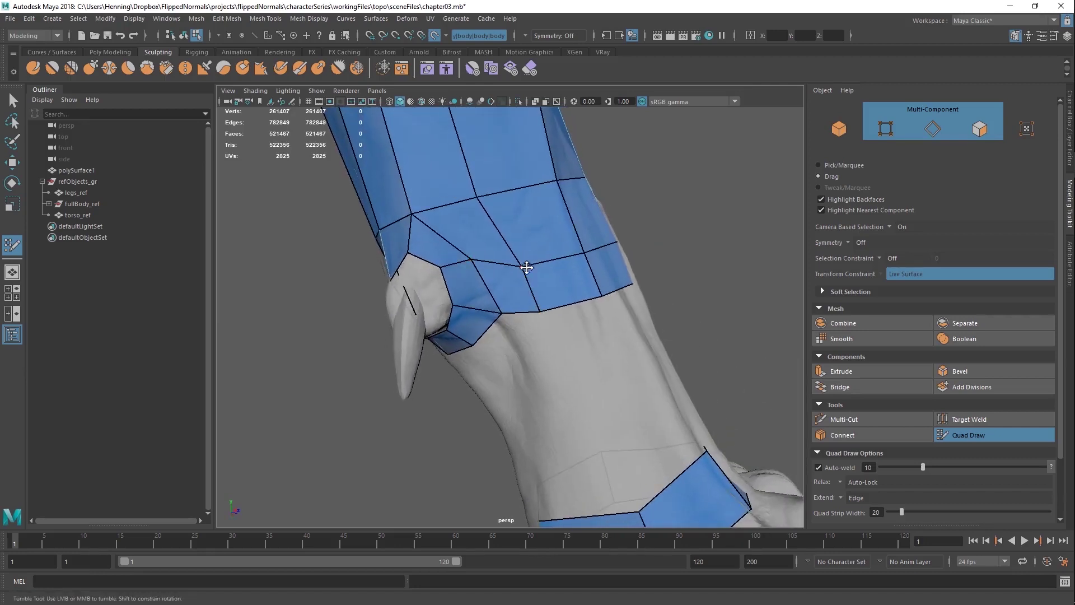
Step: Extrude another row of quads from below the claw toward the ankle and weld its overlapping border vertices
mouse_move(590, 247)
alt+mouse_down()
mouse_move(444, 281)
mouse_move(487, 276)
mouse_move(448, 252)
mouse_move(607, 301)
mouse_move(495, 312)
mouse_move(442, 294)
mouse_move(593, 271)
mouse_move(618, 303)
alt+mouse_up()
alt+middle_drag(619, 303, 602, 281)
alt+right_drag(517, 281, 534, 280)
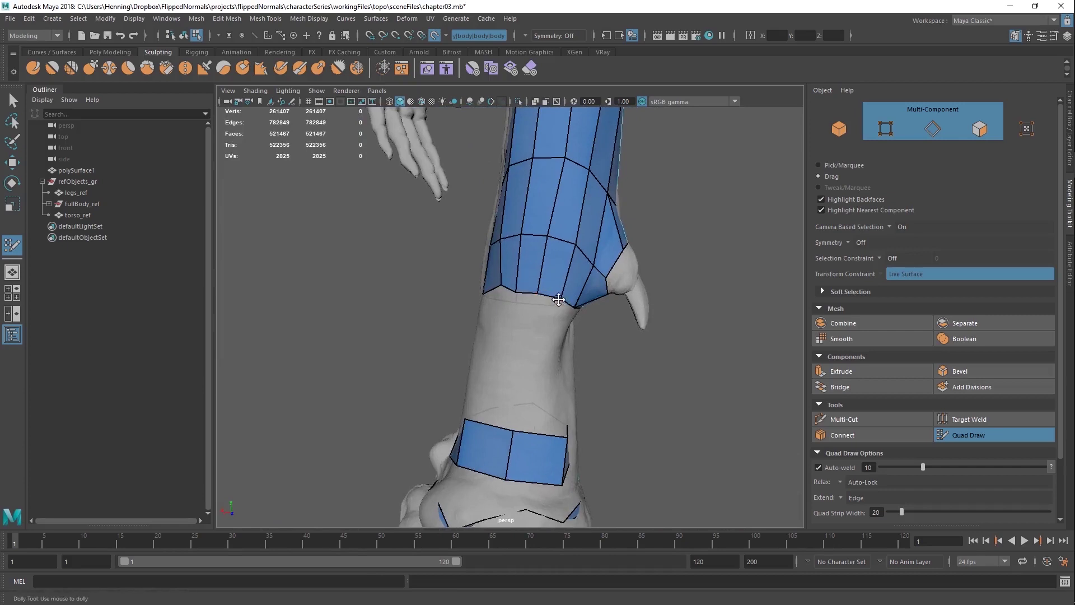
alt+drag(538, 288, 531, 267)
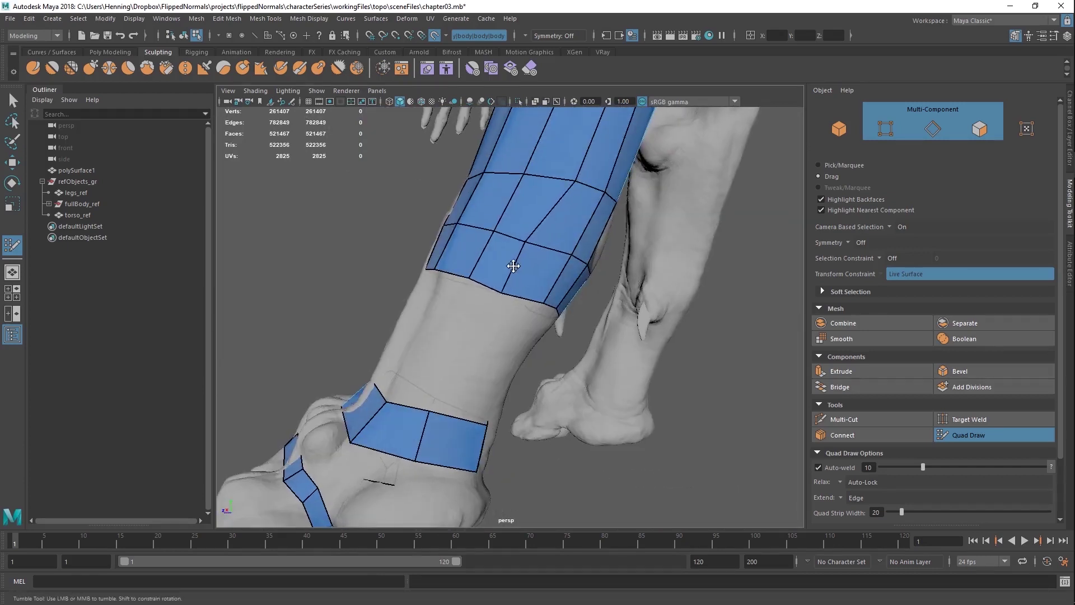
alt+middle_drag(506, 261, 548, 286)
mouse_move(526, 265)
alt+mouse_down()
mouse_move(507, 328)
mouse_move(515, 315)
alt+mouse_up()
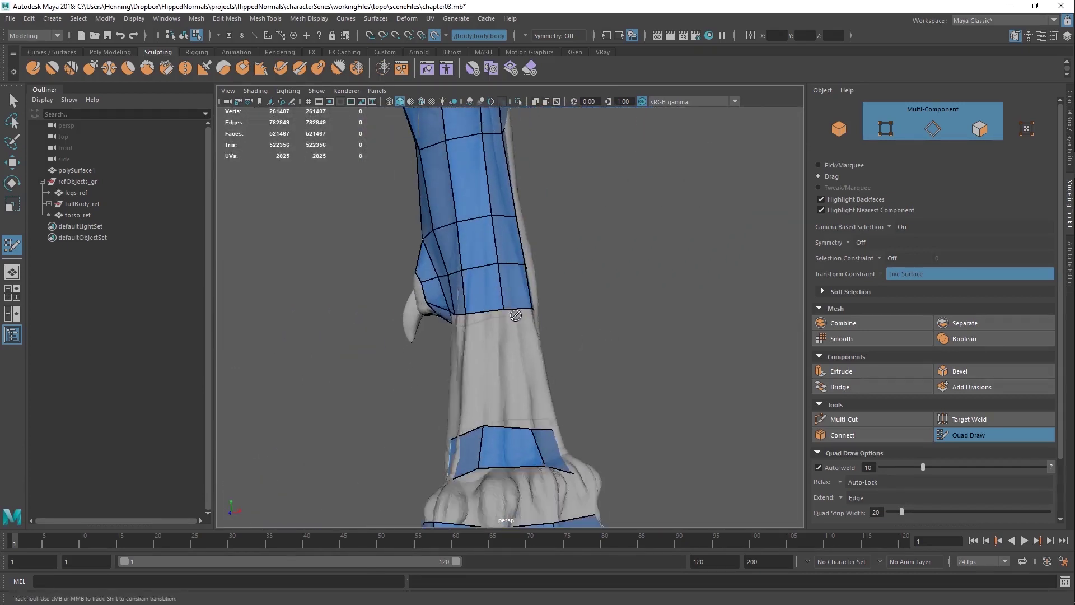
middle_drag(494, 310, 504, 371)
alt+drag(504, 370, 513, 277)
alt+right_drag(513, 276, 529, 280)
middle_drag(505, 259, 538, 319)
alt+right_drag(515, 331, 515, 330)
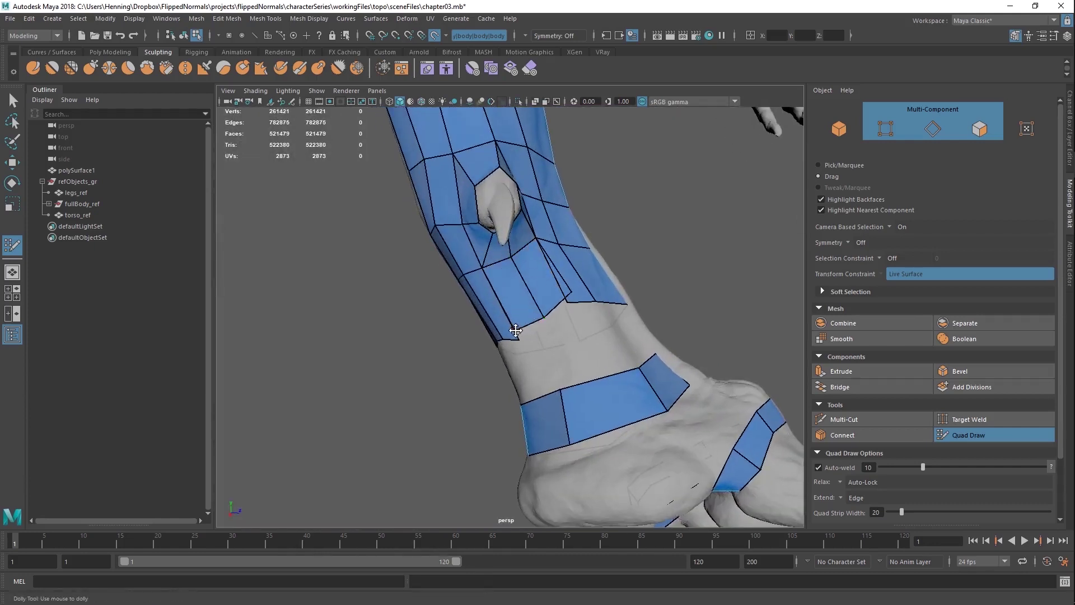
alt+drag(578, 302, 528, 343)
alt+drag(581, 322, 542, 325)
mouse_move(542, 326)
mouse_down()
mouse_move(548, 337)
mouse_move(523, 336)
mouse_move(499, 359)
mouse_up()
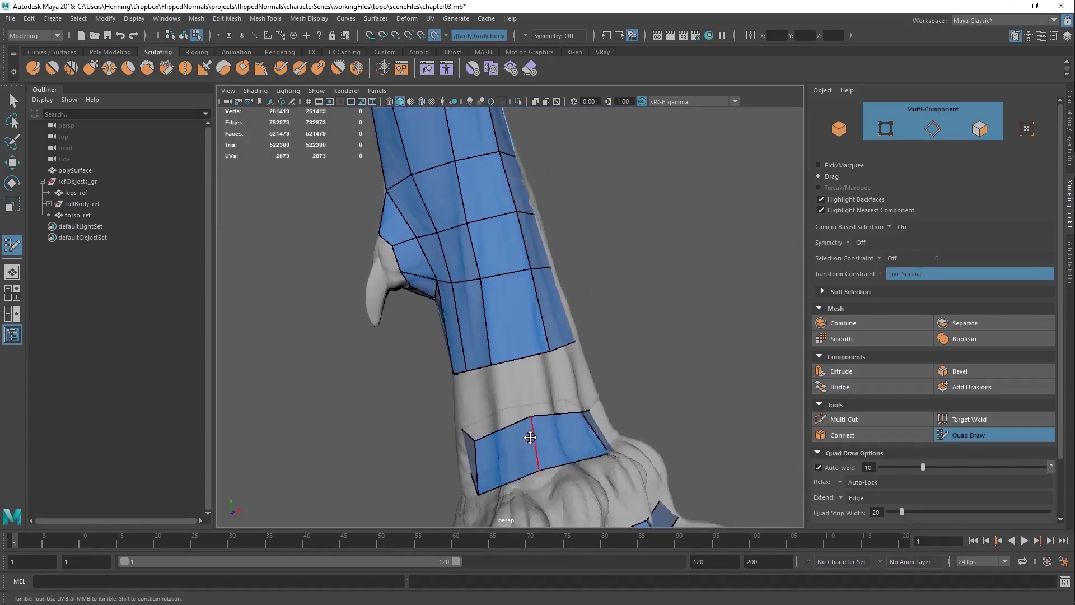
Step: Insert a lengthwise edge loop in the front of the ankle band and fill a quad connecting it to the leg
ctrl+click(501, 449)
mouse_move(533, 439)
mouse_down()
mouse_move(552, 439)
mouse_move(528, 435)
mouse_up()
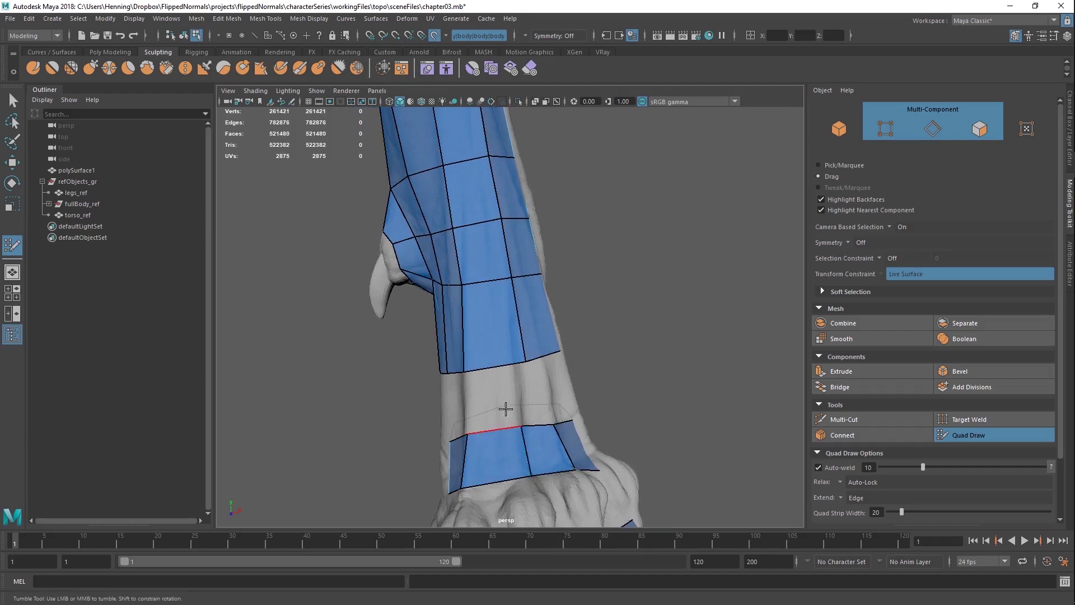
shift+click(499, 391)
Step: Delete the surplus edge from the ankle band and fill the neighbouring gap below the leg mesh with a quad
alt+drag(533, 366, 415, 307)
alt+right_drag(415, 308, 443, 413)
ctrl+shift+click(439, 419)
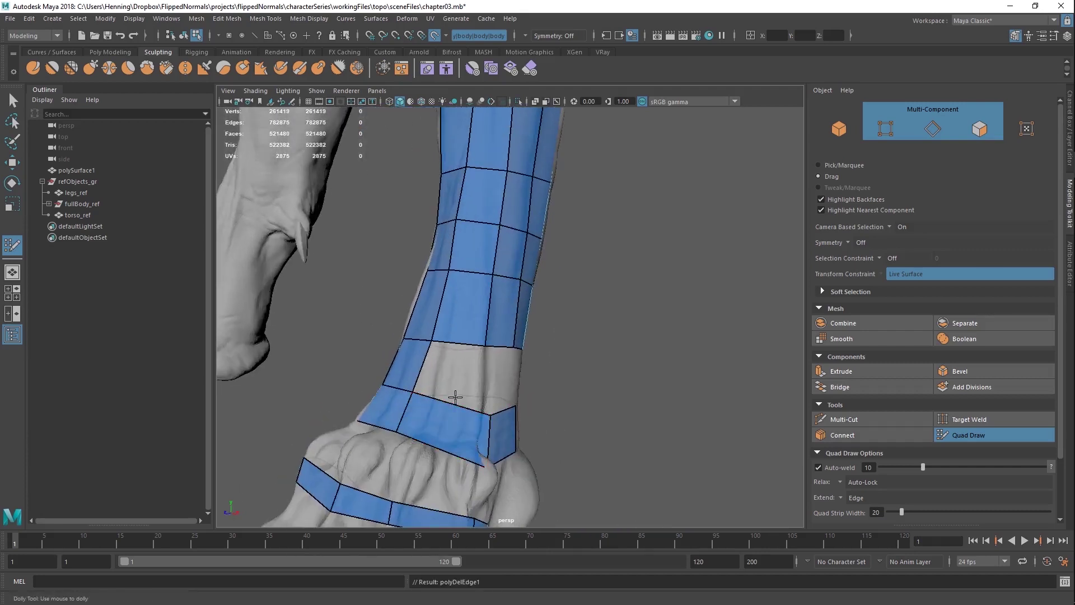
shift+click(464, 373)
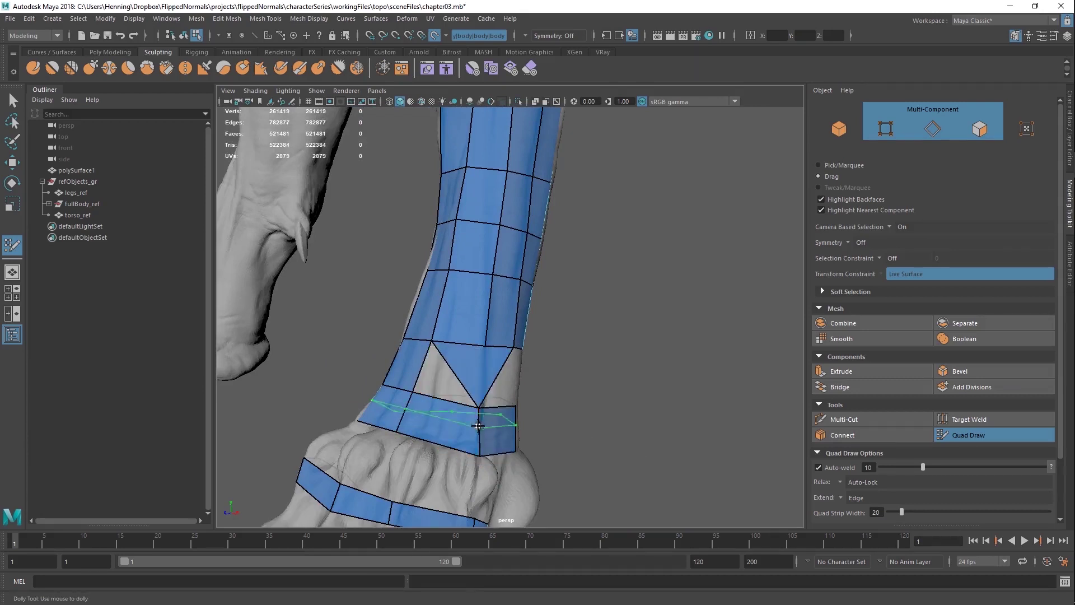
key(ctrl+z)
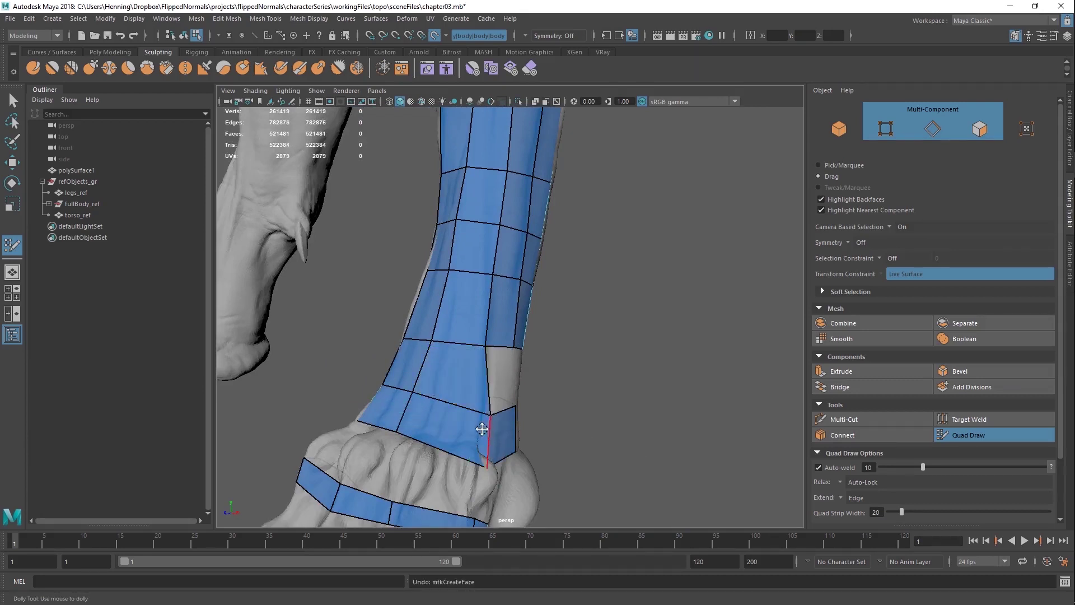
shift+click(481, 430)
Step: Insert an edge loop in the outer ankle band and fill quads between it and the leg's lower border
alt+drag(508, 393, 474, 370)
ctrl+click(474, 399)
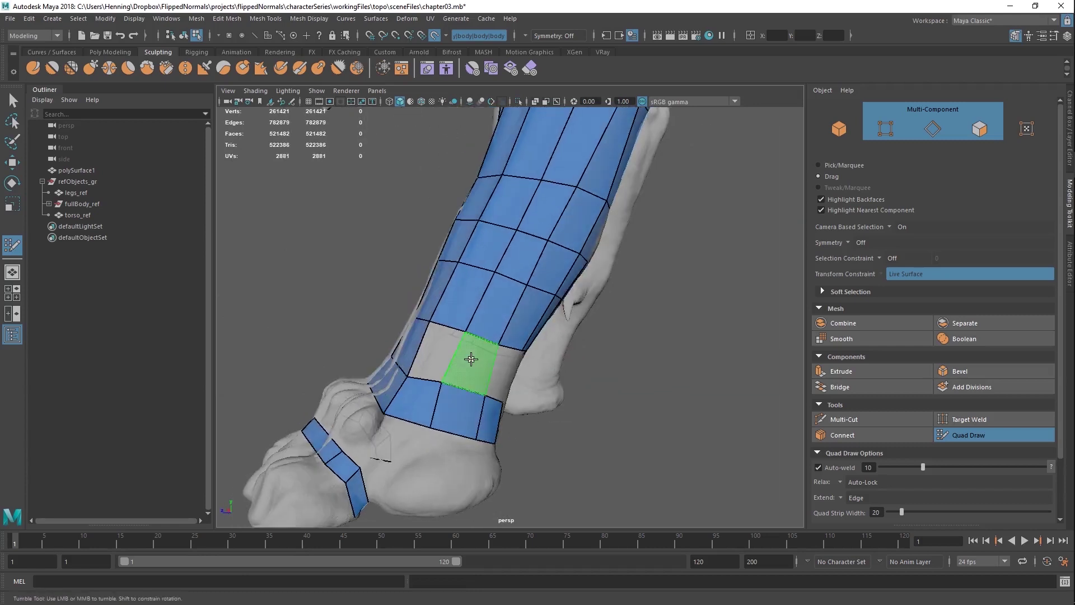
shift+click(453, 337)
shift+click(473, 354)
mouse_move(582, 356)
alt+mouse_down()
mouse_move(518, 367)
mouse_move(520, 345)
alt+mouse_up()
drag(518, 411, 510, 410)
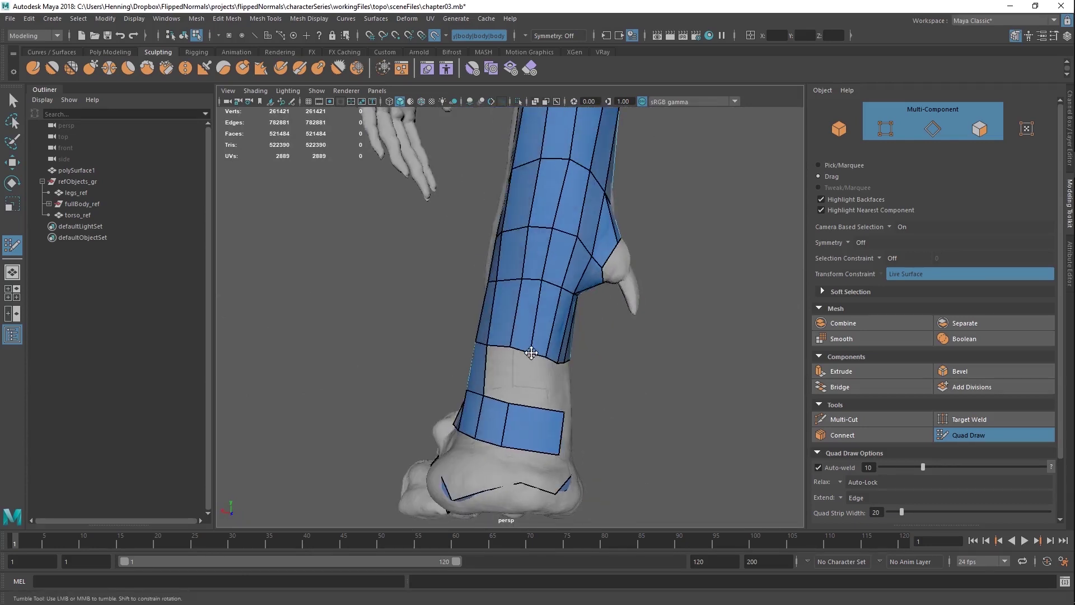
Step: Add a lengthwise edge loop to the inner ankle band and fill the gap above it with quads
alt+right_drag(531, 353, 459, 358)
alt+drag(507, 366, 387, 392)
alt+right_drag(386, 392, 595, 376)
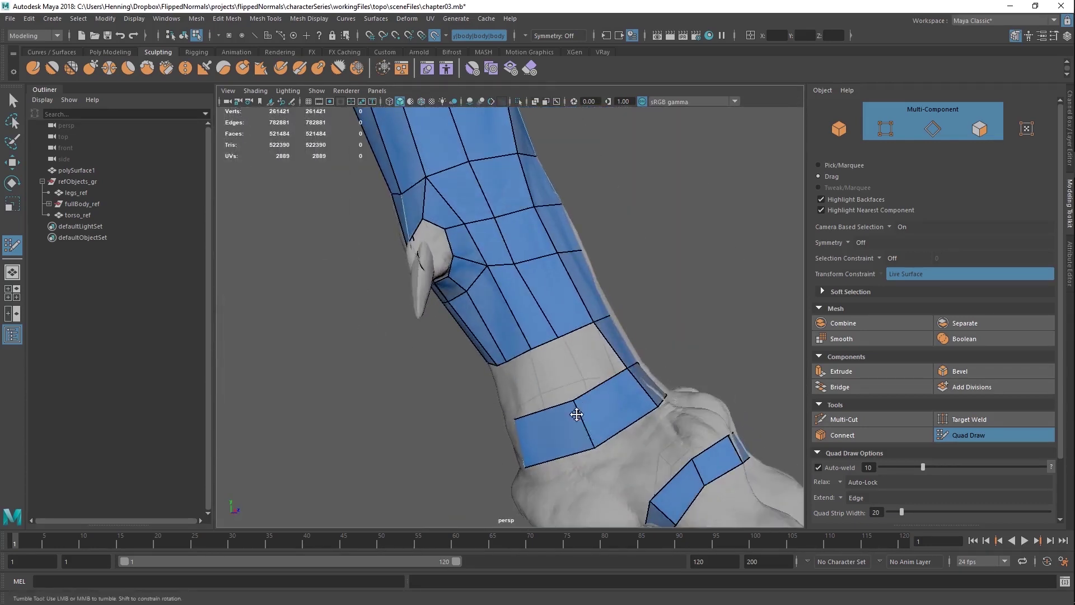
drag(577, 414, 564, 419)
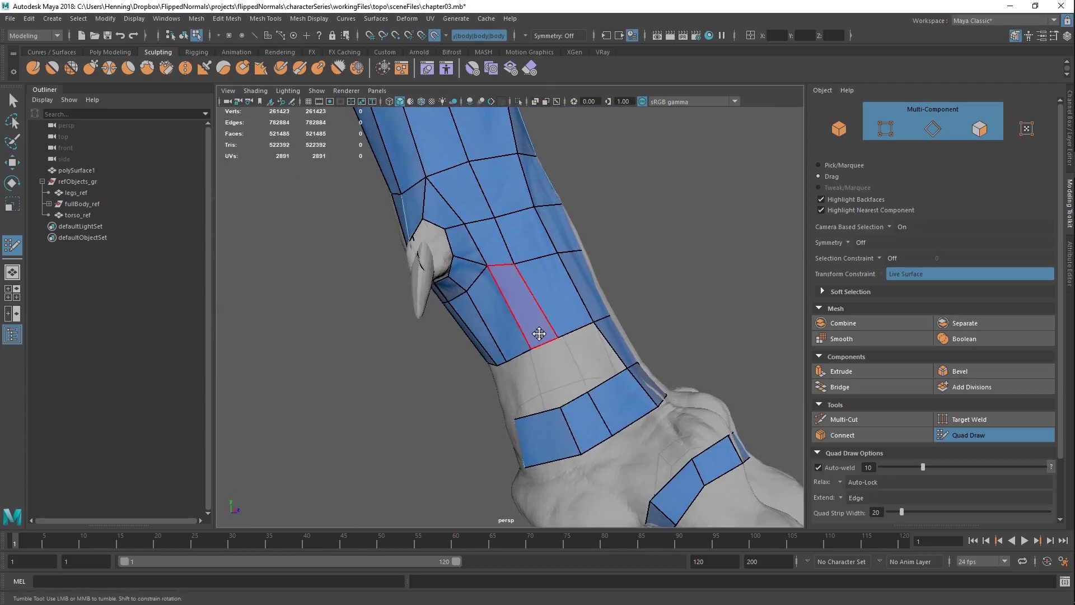
mouse_move(543, 340)
alt+mouse_down()
mouse_move(597, 395)
mouse_move(579, 396)
mouse_move(578, 418)
mouse_move(590, 374)
mouse_move(573, 340)
mouse_move(590, 349)
alt+mouse_up()
shift+click(591, 374)
shift+click(573, 399)
shift+click(572, 388)
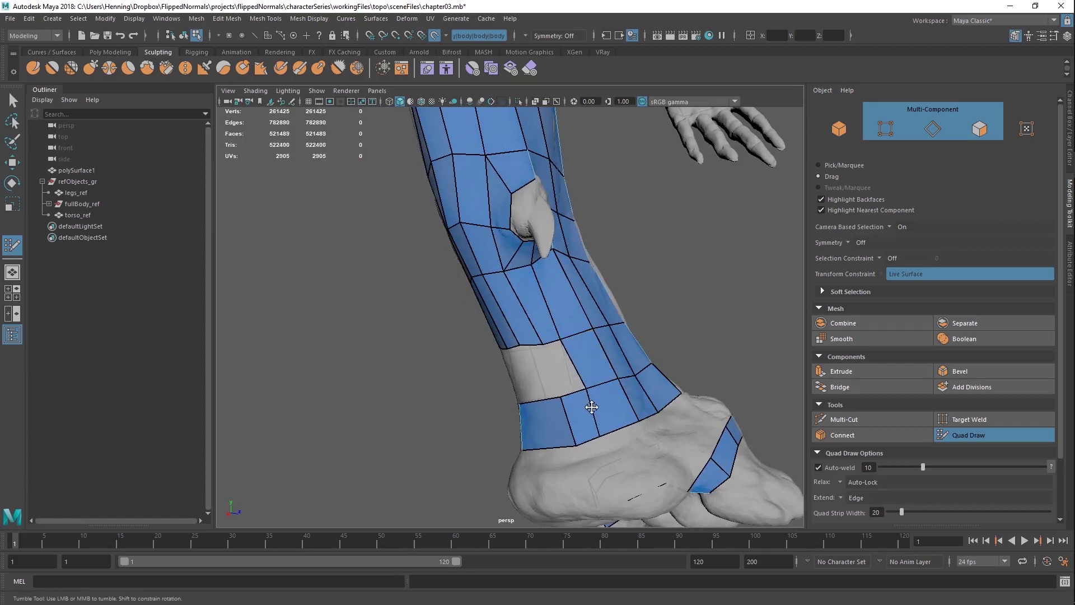
Step: Subdivide the rear of the ankle band with an edge loop and close the remaining gap to the leg with quads
alt+drag(543, 340, 623, 352)
ctrl+click(530, 401)
alt+drag(517, 374, 518, 370)
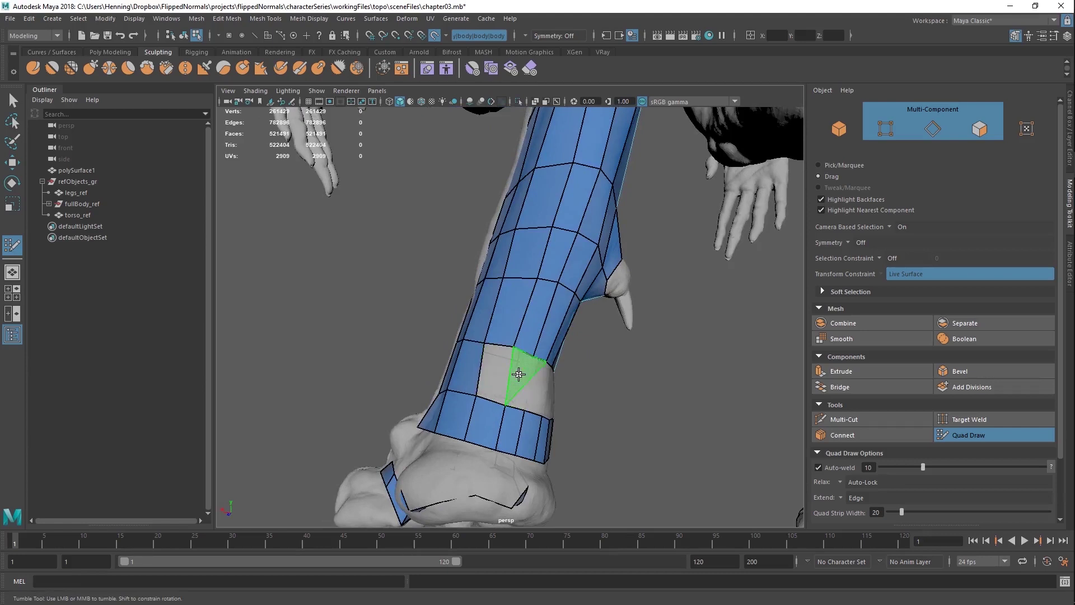
shift+click(519, 374)
alt+drag(519, 374, 516, 367)
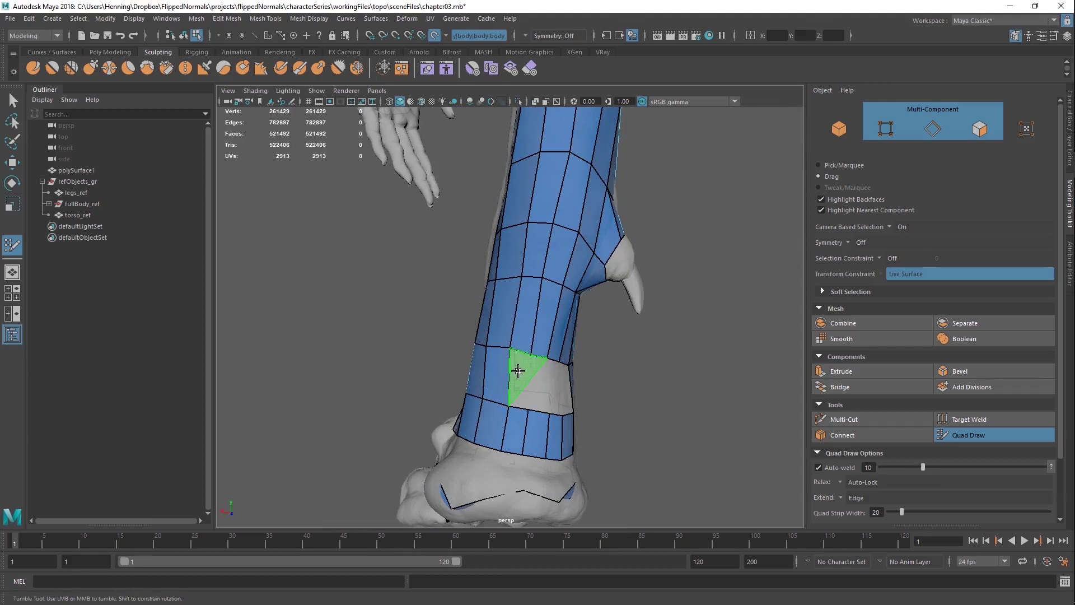
drag(508, 409, 502, 408)
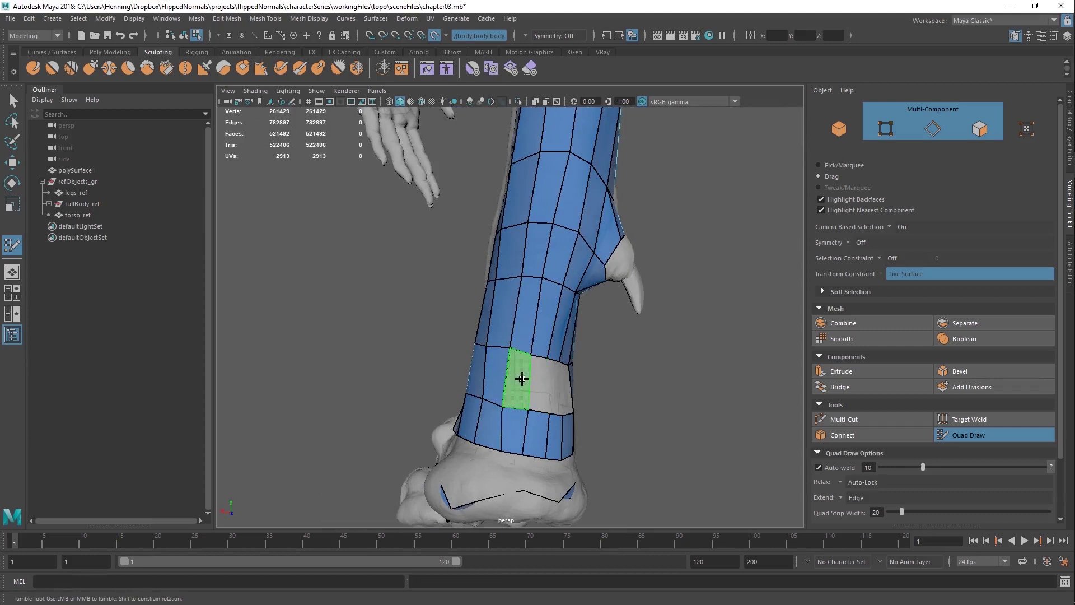
shift+click(522, 379)
alt+drag(547, 372, 511, 377)
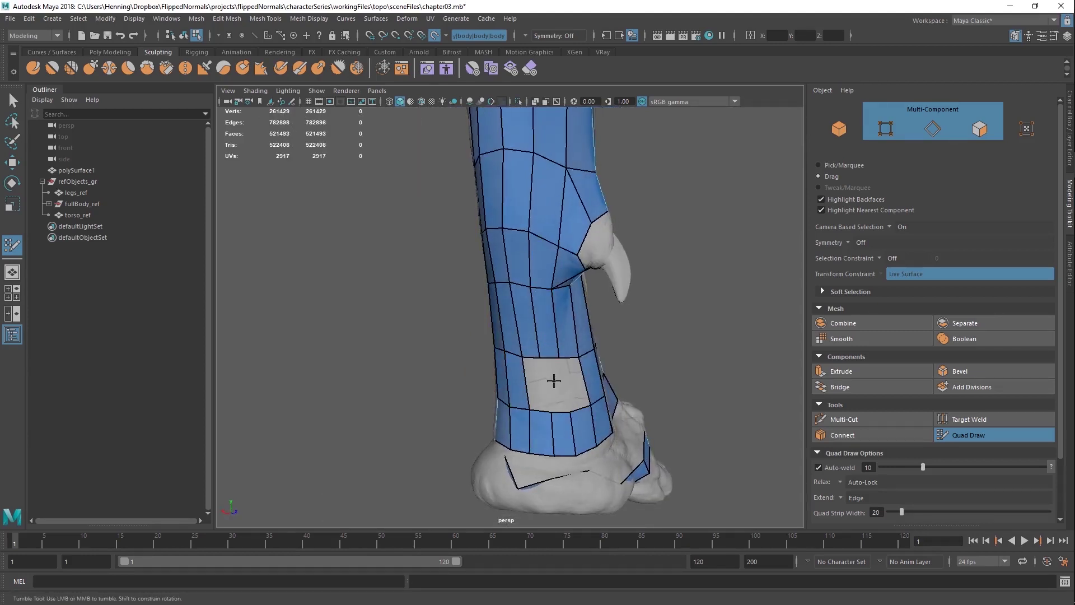
shift+click(574, 384)
shift+click(561, 384)
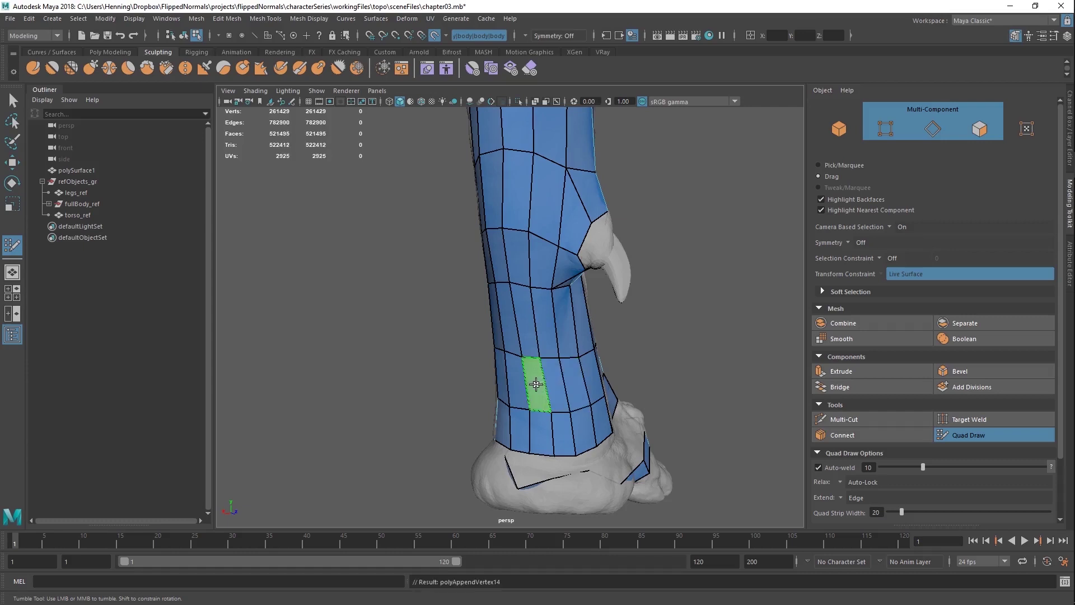
Step: Examine the joined leg topology from the hip down to the toe band
alt+right_drag(587, 380, 570, 355)
alt+right_drag(343, 385, 302, 387)
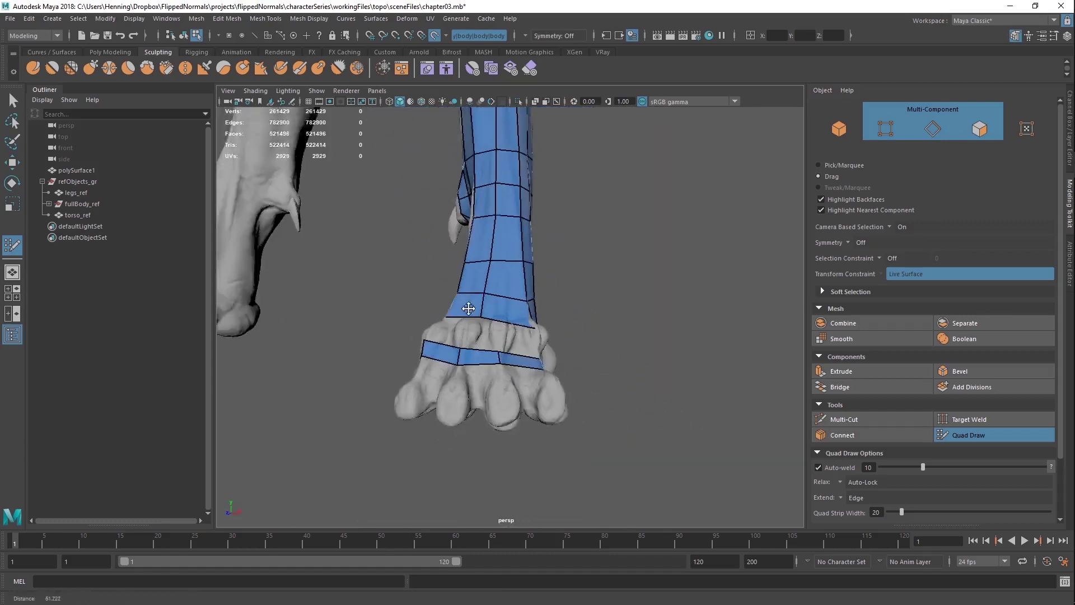
alt+drag(469, 308, 461, 267)
alt+middle_drag(461, 266, 504, 307)
alt+drag(504, 307, 527, 291)
alt+middle_drag(526, 291, 538, 334)
alt+drag(538, 334, 643, 360)
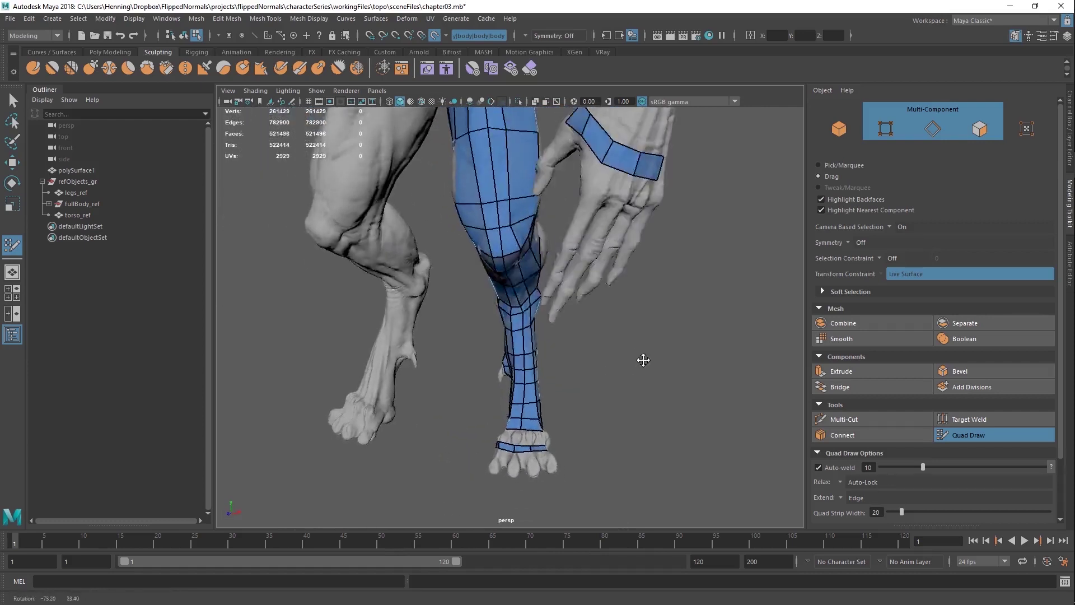
alt+middle_drag(643, 360, 630, 235)
alt+right_drag(630, 314, 712, 370)
alt+middle_drag(536, 424, 526, 381)
alt+drag(526, 380, 552, 374)
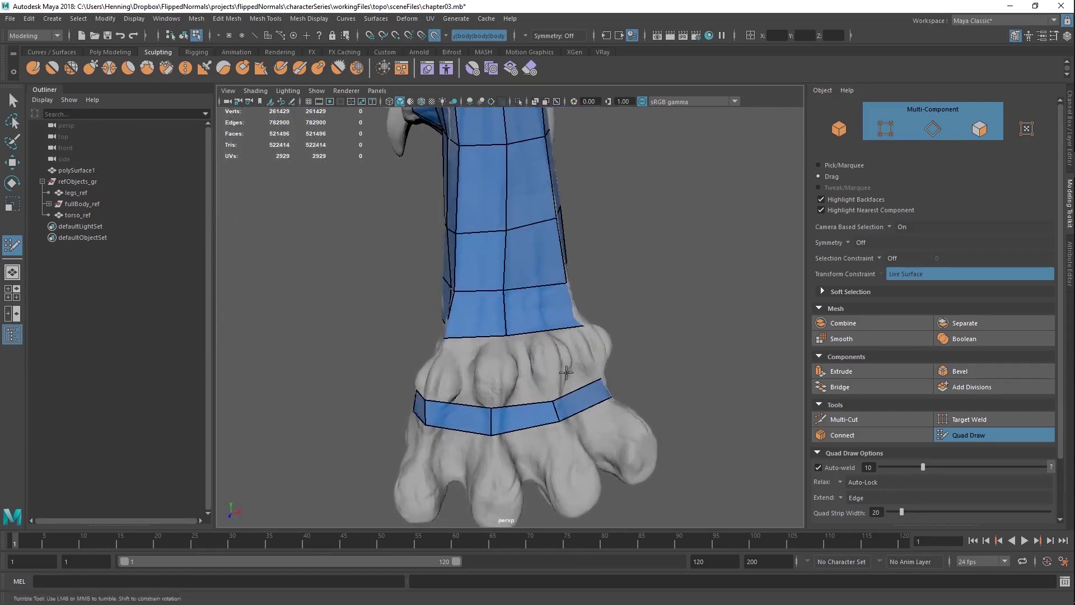
Step: Insert additional lengthwise edge loops down the leg and relax the mesh below the hock
alt+right_drag(552, 374, 498, 317)
alt+middle_drag(497, 317, 495, 347)
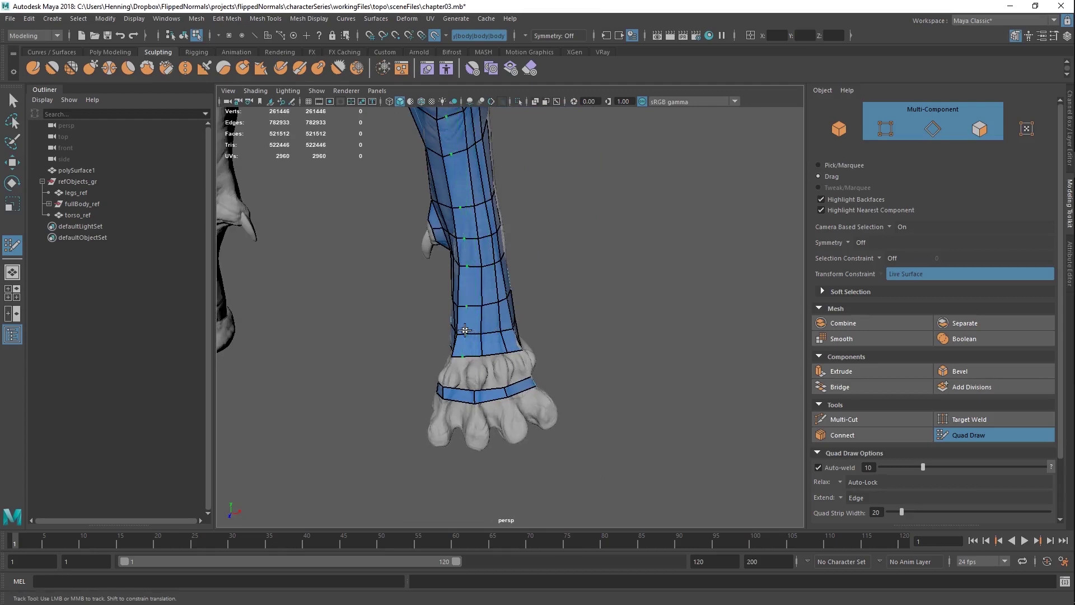
alt+drag(465, 330, 484, 297)
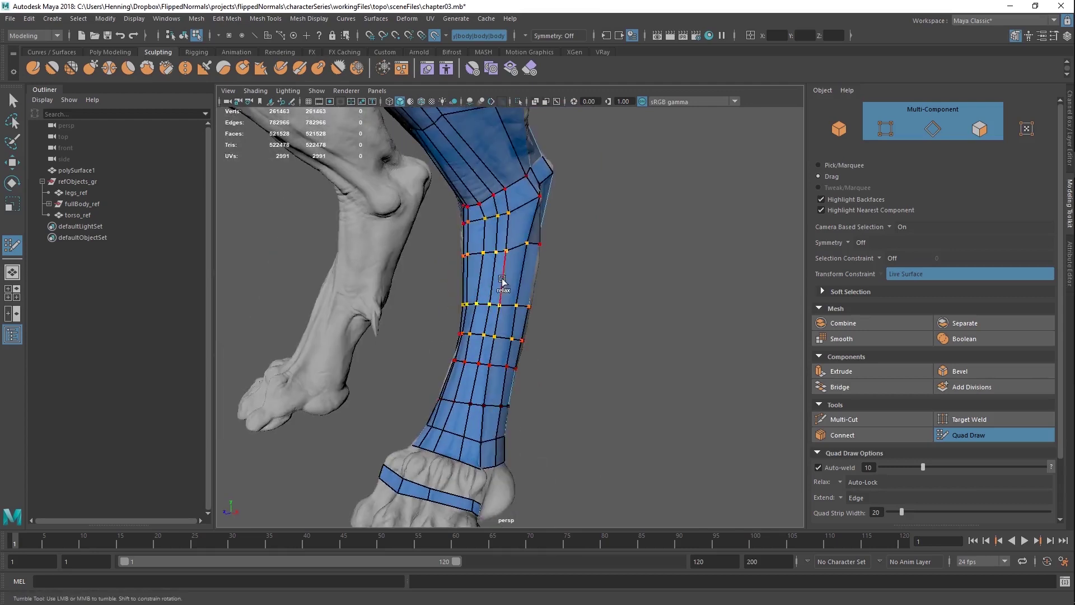
mouse_move(511, 246)
alt+mouse_down()
mouse_move(518, 320)
mouse_move(541, 248)
alt+mouse_up()
key(ctrl+z)
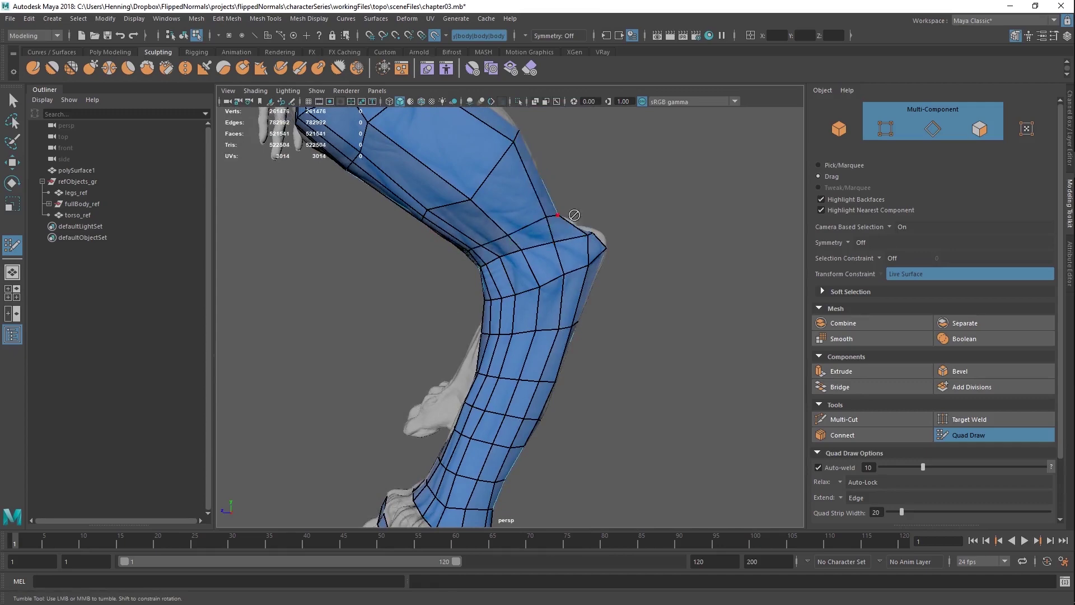
Step: Insert an additional edge loop around the leg mesh at the hock
alt+drag(574, 215, 478, 319)
alt+right_drag(478, 319, 527, 310)
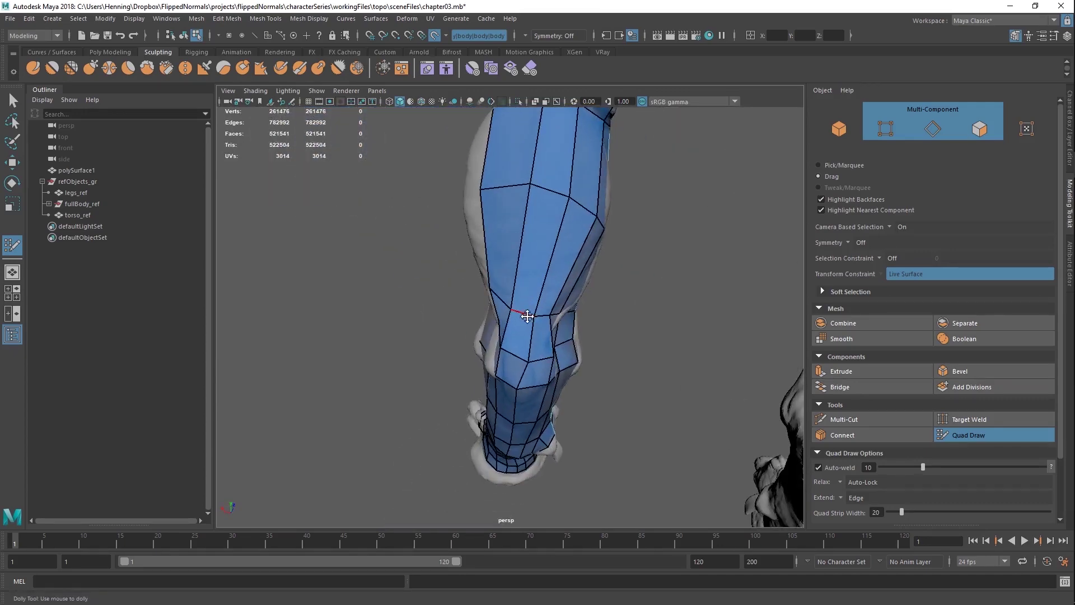
mouse_move(527, 317)
alt+mouse_down()
mouse_move(523, 293)
mouse_move(511, 353)
mouse_move(624, 336)
alt+mouse_up()
alt+drag(493, 336, 607, 312)
alt+right_drag(448, 347, 493, 354)
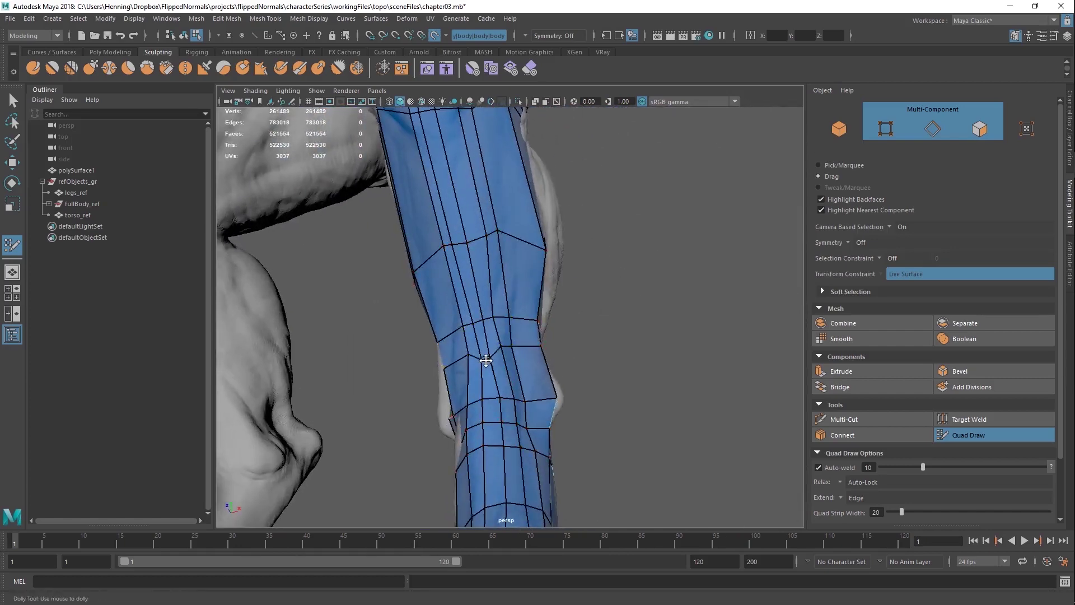
Step: Insert two edge loops around the lower leg between the knee and the hock
mouse_move(507, 350)
alt+mouse_down()
mouse_move(495, 358)
mouse_move(516, 354)
alt+mouse_up()
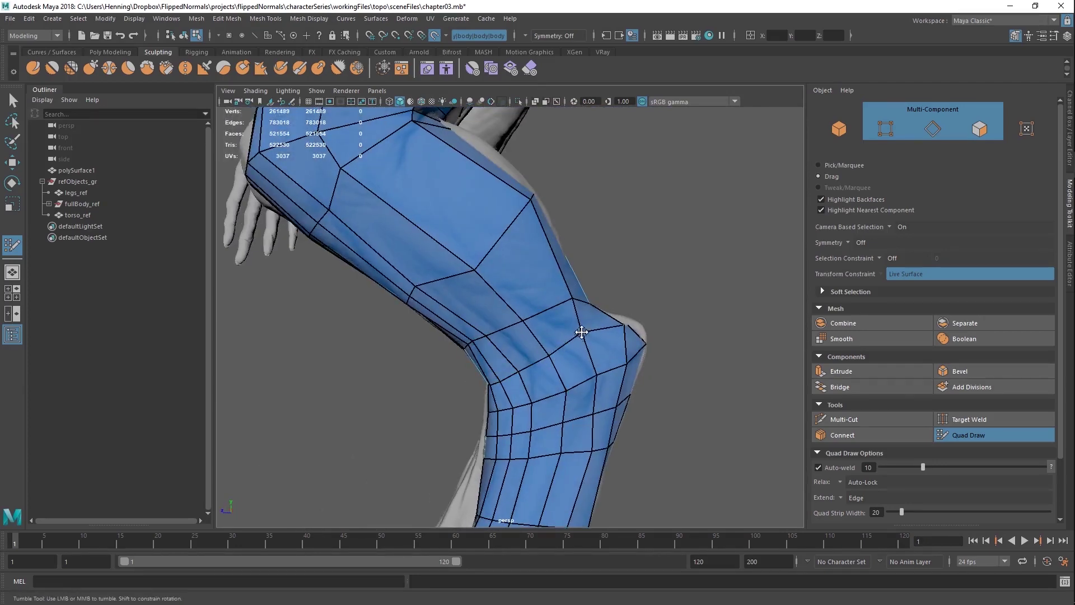
mouse_move(581, 332)
alt+mouse_down()
mouse_move(566, 307)
mouse_move(493, 343)
mouse_move(523, 348)
mouse_move(459, 335)
mouse_move(487, 321)
mouse_move(491, 296)
mouse_move(519, 297)
mouse_move(473, 302)
mouse_move(513, 294)
mouse_move(473, 288)
mouse_move(583, 254)
mouse_move(497, 303)
mouse_move(494, 341)
alt+mouse_up()
alt+drag(547, 298, 526, 306)
alt+right_drag(576, 311, 389, 310)
alt+drag(389, 310, 737, 331)
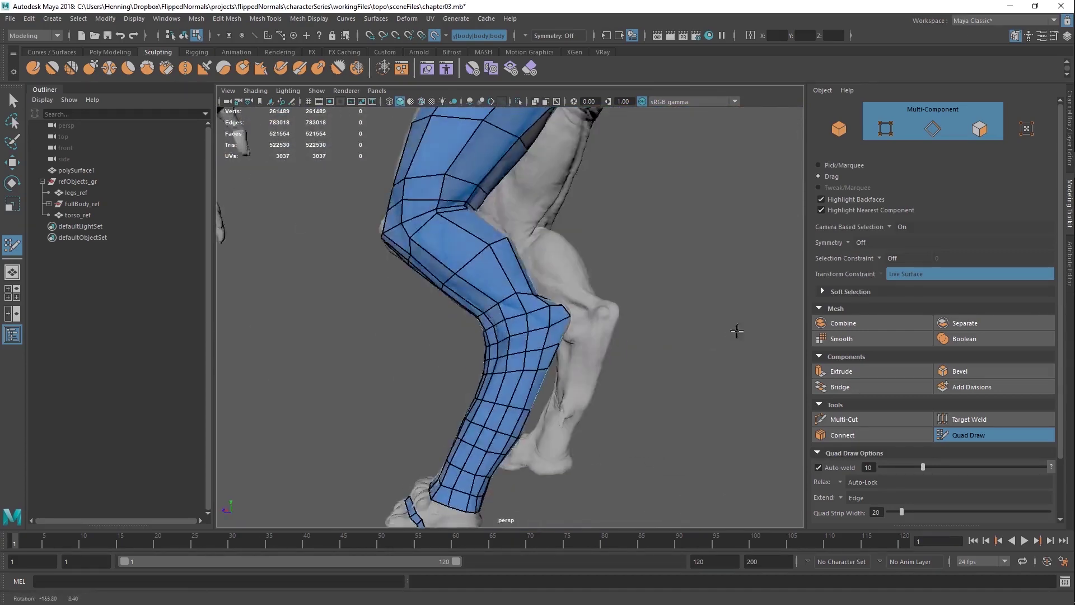
alt+drag(548, 314, 588, 311)
alt+right_drag(588, 311, 654, 297)
ctrl+click(550, 249)
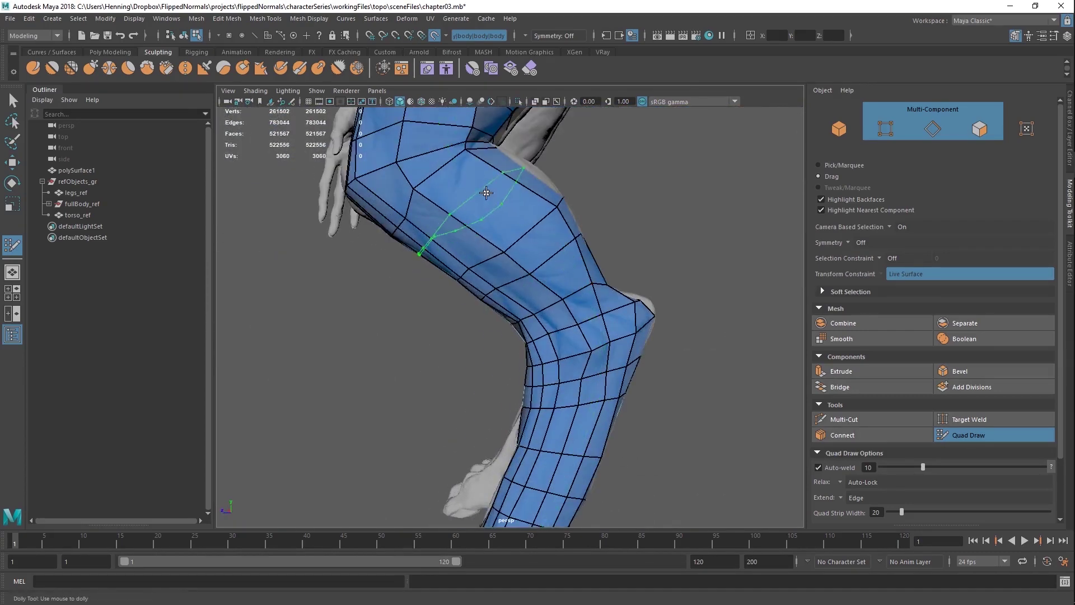
alt+middle_drag(525, 243, 456, 310)
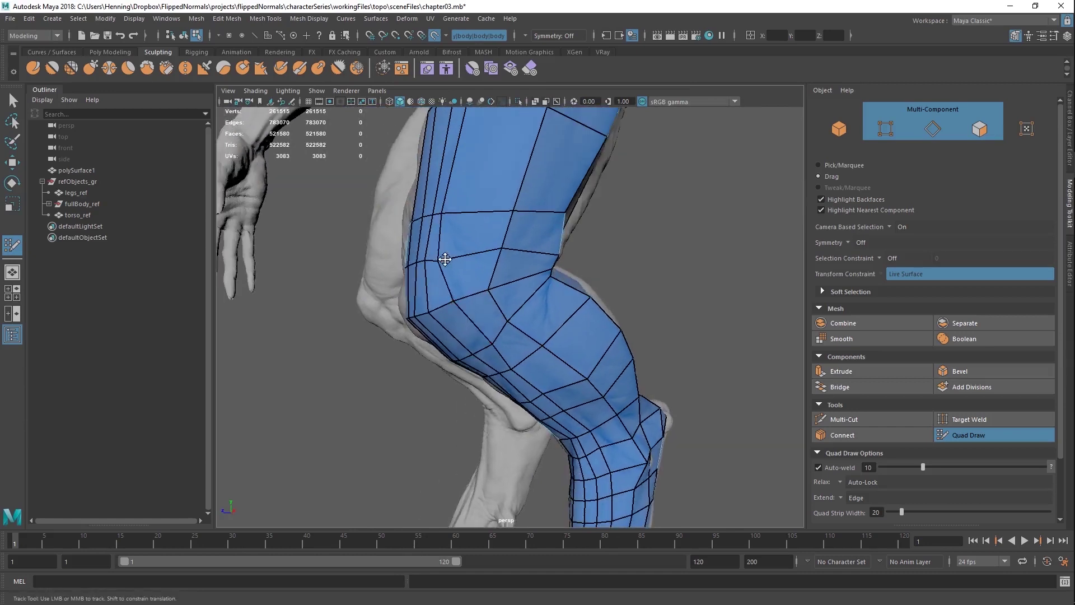
Step: Examine the knee and thigh topology up to the hip opening from the front, side and rear
alt+middle_drag(445, 259, 502, 377)
alt+drag(463, 261, 521, 261)
alt+right_drag(521, 262, 458, 287)
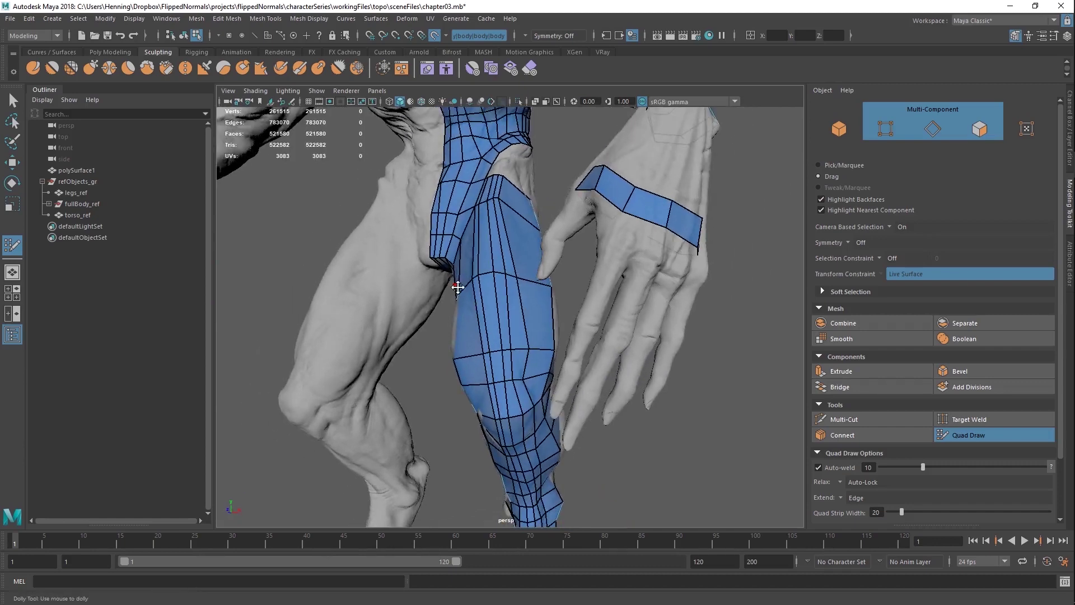
alt+drag(511, 226, 462, 225)
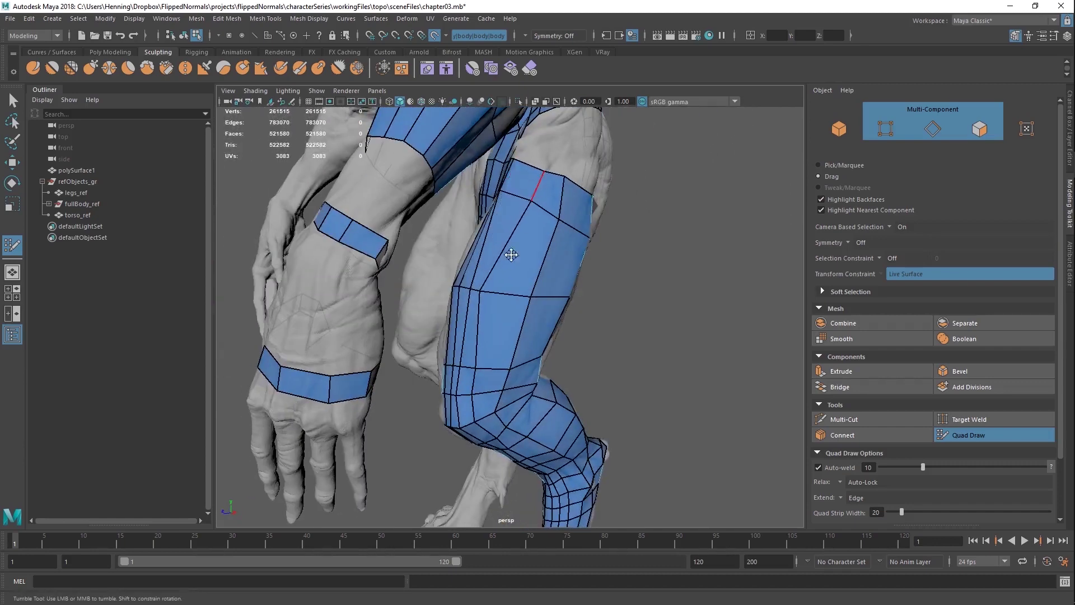
alt+drag(495, 296, 536, 304)
alt+right_drag(535, 304, 612, 251)
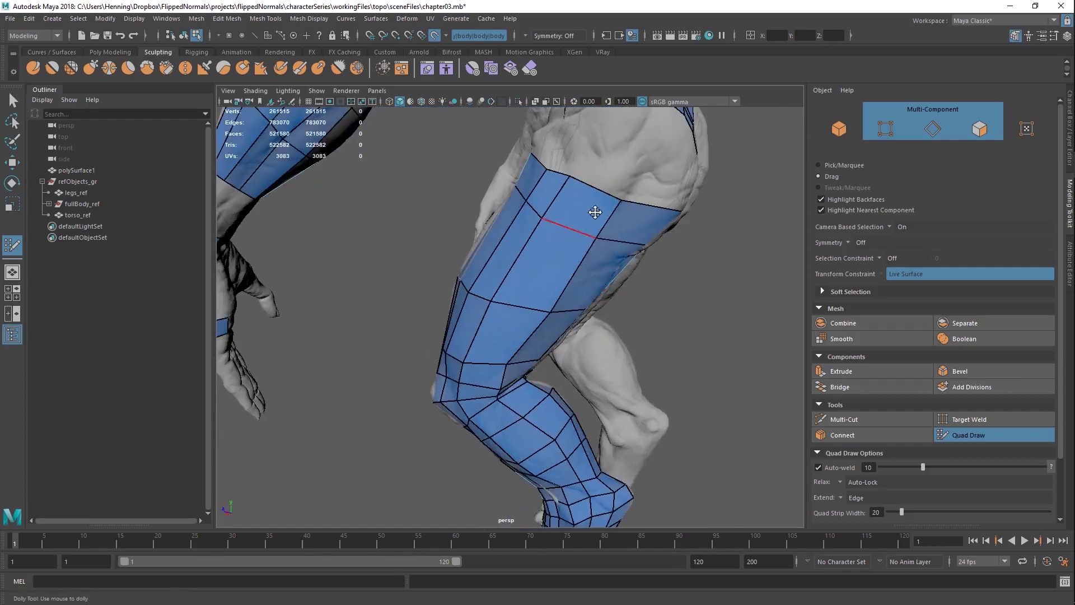
alt+middle_drag(595, 213, 559, 314)
alt+right_drag(559, 314, 487, 294)
alt+drag(487, 294, 554, 312)
alt+right_drag(554, 312, 576, 366)
alt+middle_drag(576, 366, 549, 326)
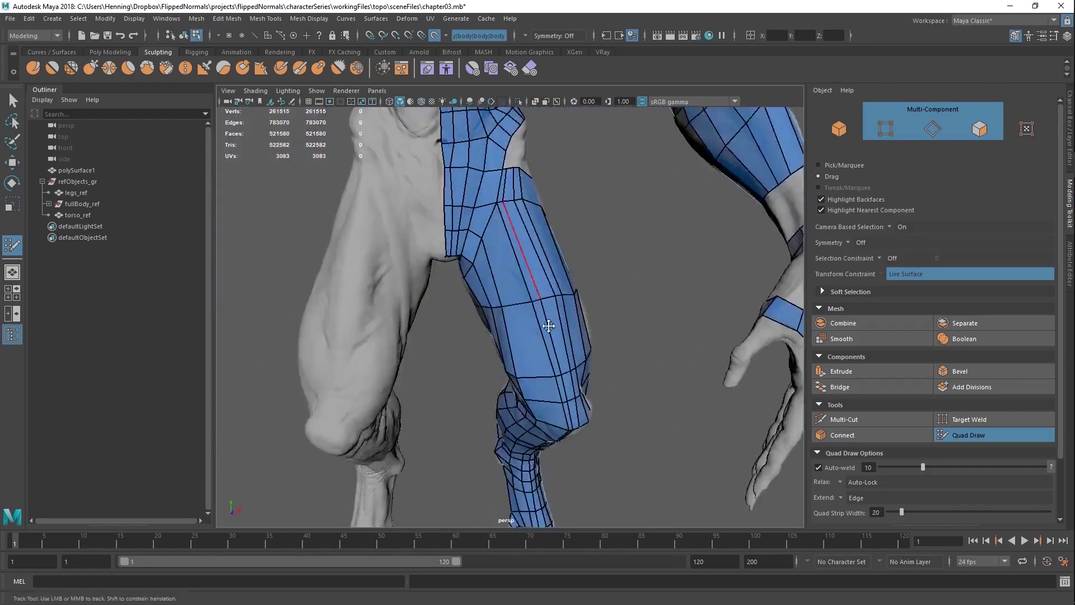
Step: Relax the crowded lengthwise loops on the front of the thigh so that they are evenly spaced
alt+drag(549, 326, 520, 264)
alt+middle_drag(524, 389, 523, 334)
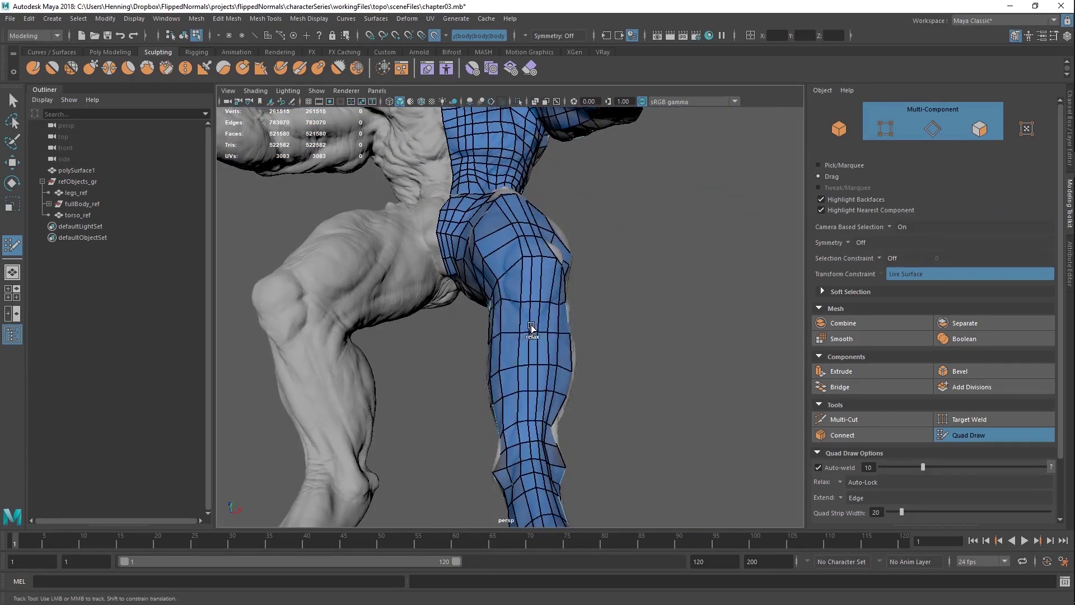
alt+drag(528, 242, 516, 209)
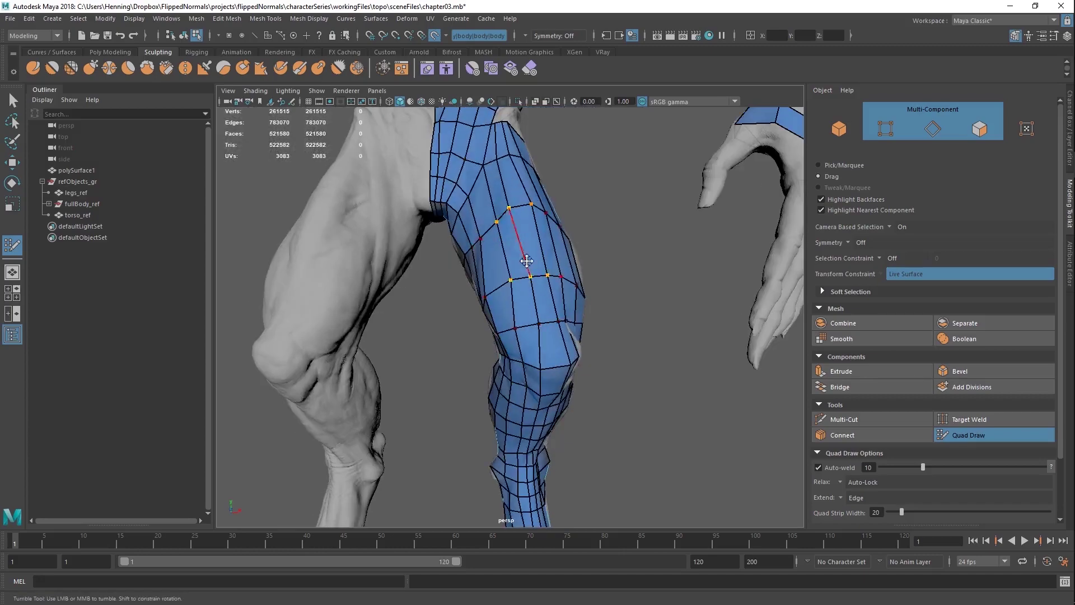
alt+drag(527, 261, 733, 294)
alt+right_drag(549, 291, 495, 295)
alt+drag(495, 295, 644, 314)
alt+right_drag(448, 322, 526, 333)
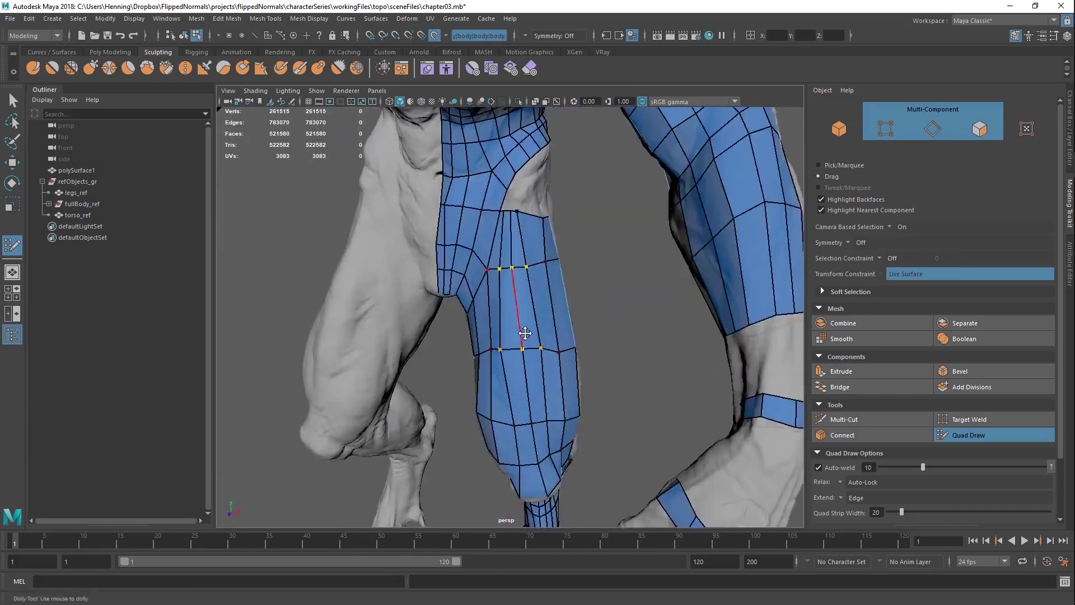
Step: Insert three edge loops around the thigh between the knee and the groin and relax the new rows
alt+drag(525, 333, 546, 303)
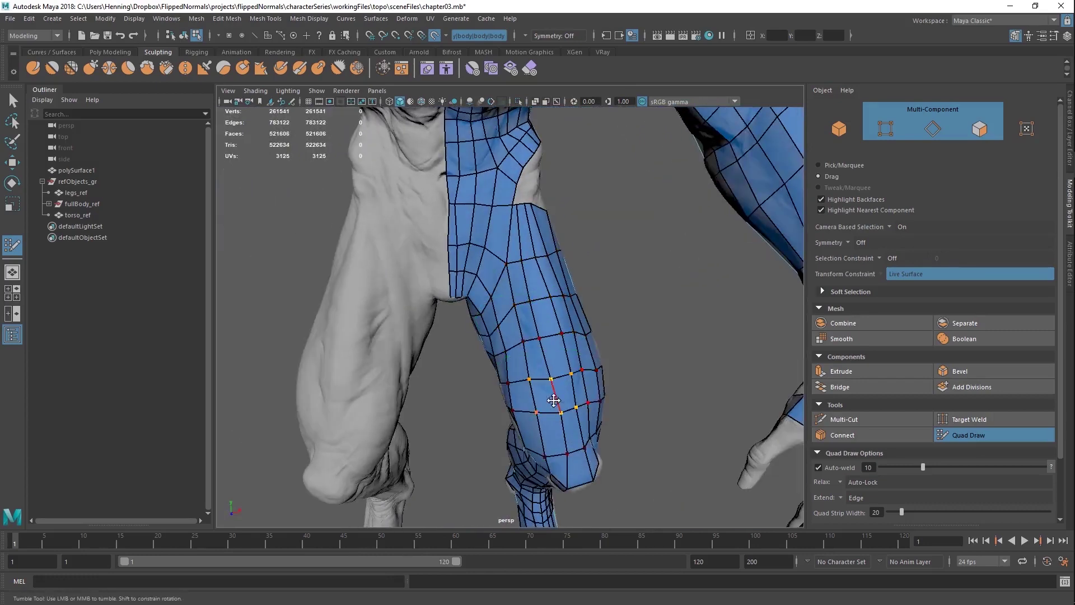
alt+drag(554, 400, 518, 283)
ctrl+click(515, 270)
alt+right_drag(516, 274, 457, 280)
alt+drag(554, 317, 448, 331)
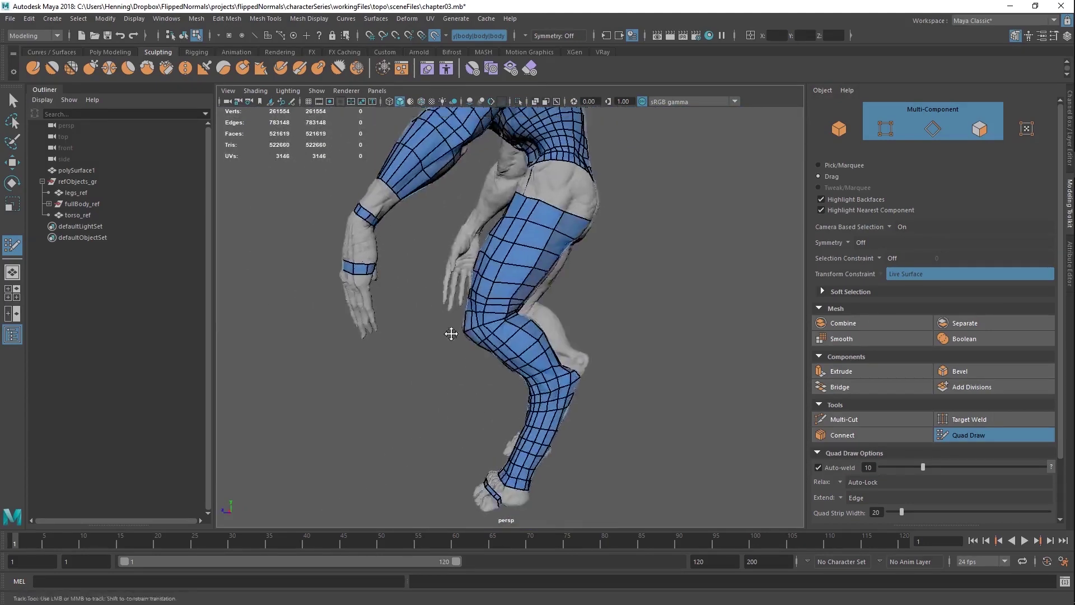
Step: Examine the unfilled hip opening between the torso and thigh meshes from the rear, front and side
alt+middle_drag(538, 174, 523, 322)
alt+drag(529, 311, 448, 263)
alt+right_drag(448, 263, 504, 291)
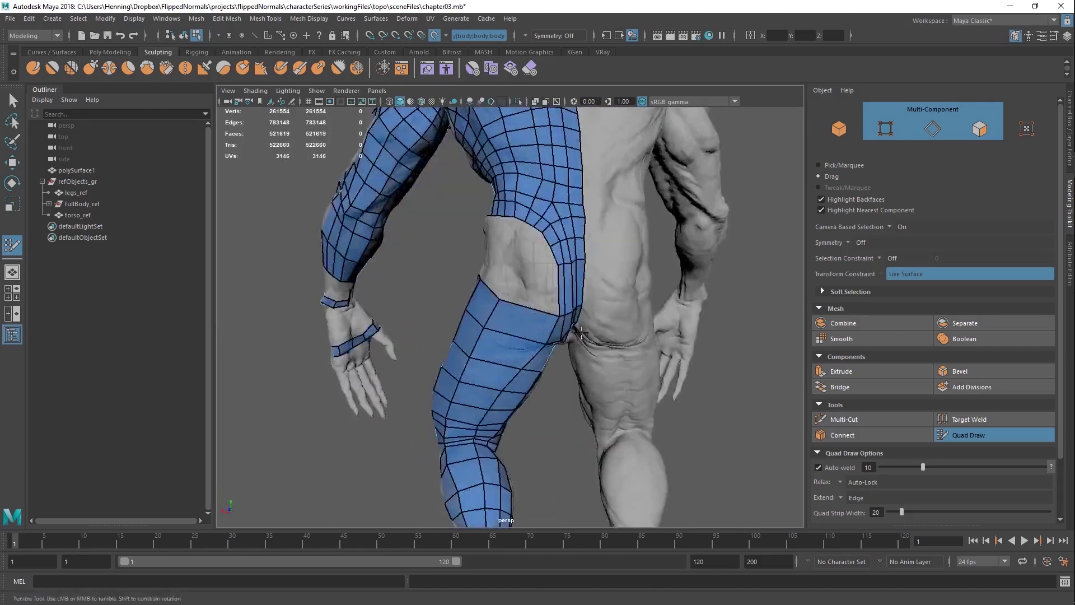
alt+drag(442, 314, 677, 331)
mouse_move(557, 320)
alt+middle_down()
mouse_move(562, 388)
mouse_move(560, 306)
alt+middle_up()
alt+right_drag(504, 305, 593, 336)
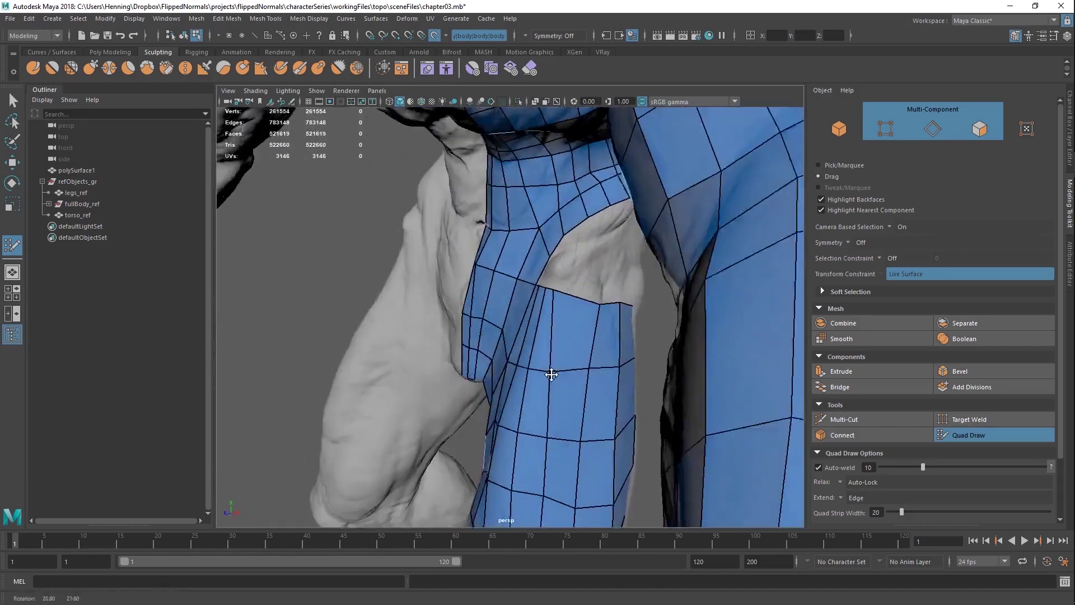
alt+drag(476, 300, 542, 290)
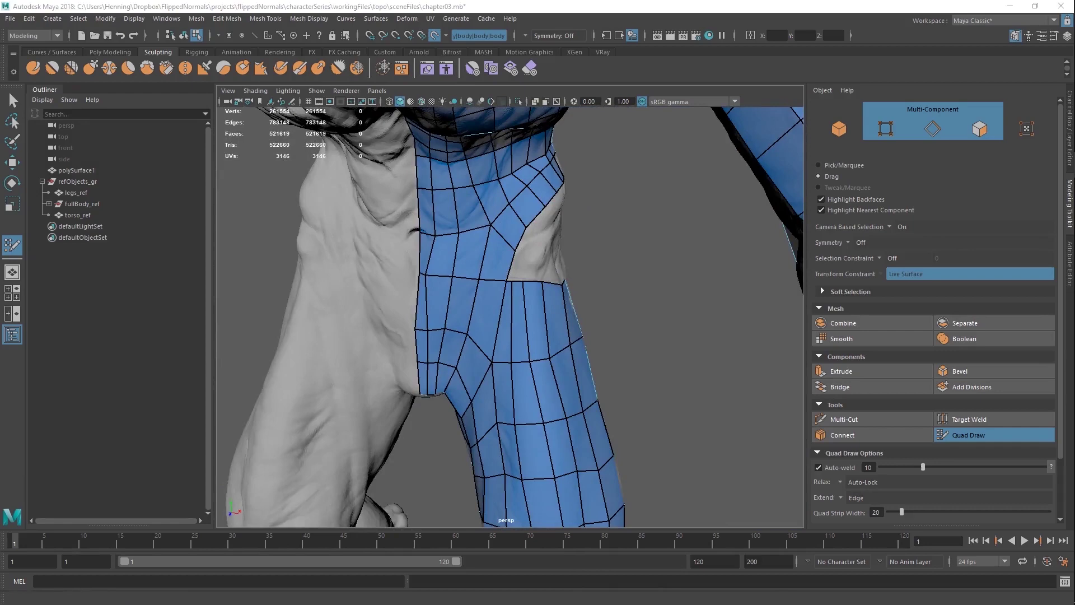
mouse_move(560, 280)
alt+mouse_down()
mouse_move(432, 276)
mouse_move(542, 257)
mouse_move(554, 293)
alt+mouse_up()
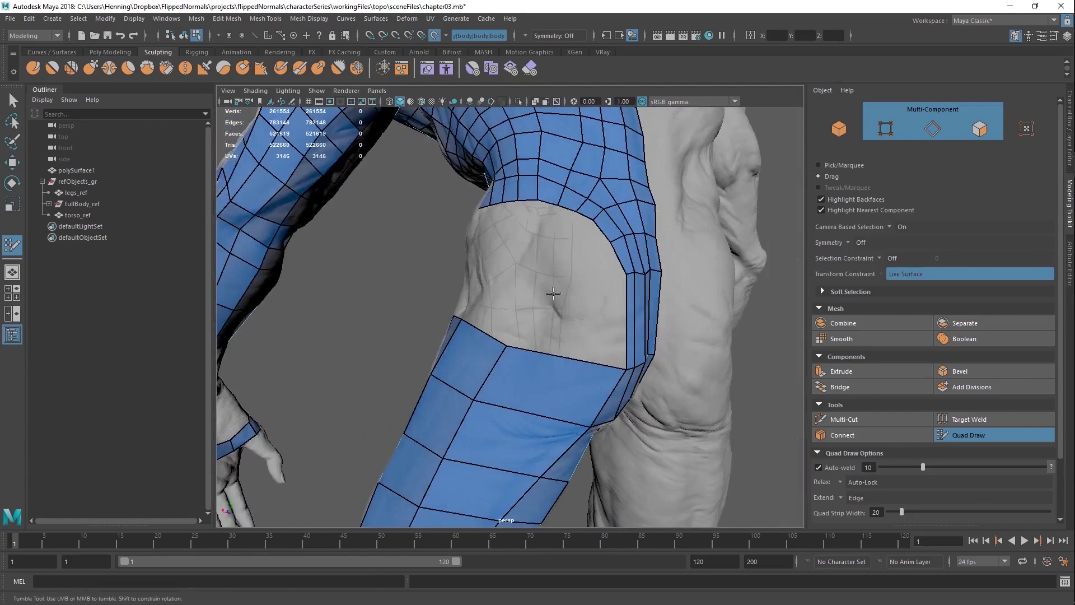
Step: Insert a lengthwise edge loop down the rear of the thigh and subdivide the lower-back strip beside the hip opening crosswise
ctrl+click(585, 369)
alt+drag(584, 366, 580, 342)
ctrl+click(598, 289)
mouse_move(598, 289)
alt+mouse_down()
mouse_move(548, 291)
mouse_move(588, 302)
mouse_move(578, 320)
mouse_move(644, 308)
mouse_move(590, 304)
alt+mouse_up()
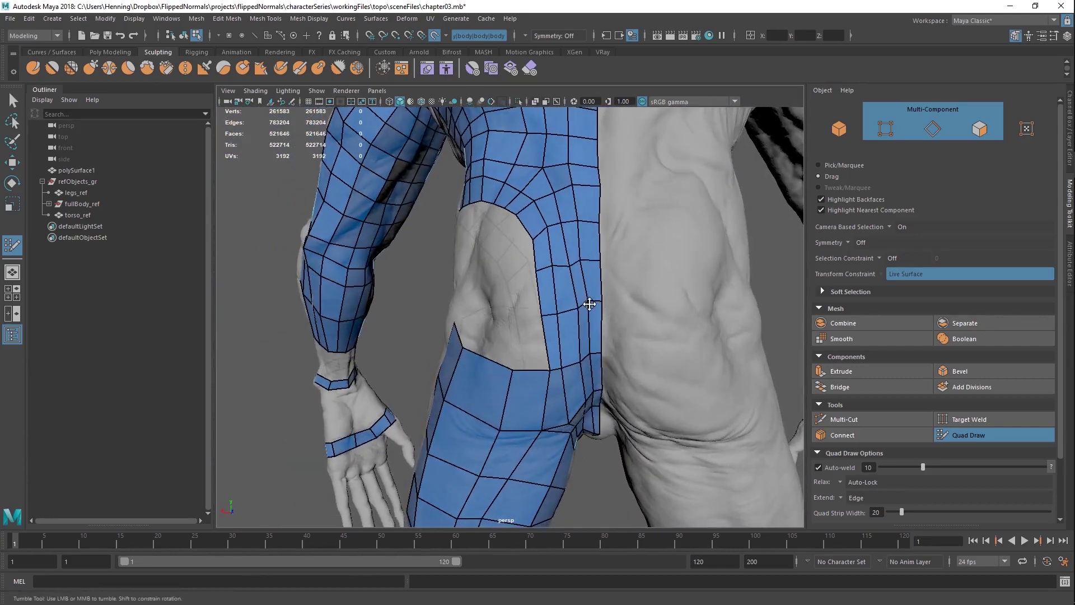
Step: Fill quads along the lower-back edge of the hip opening
alt+drag(583, 261, 541, 329)
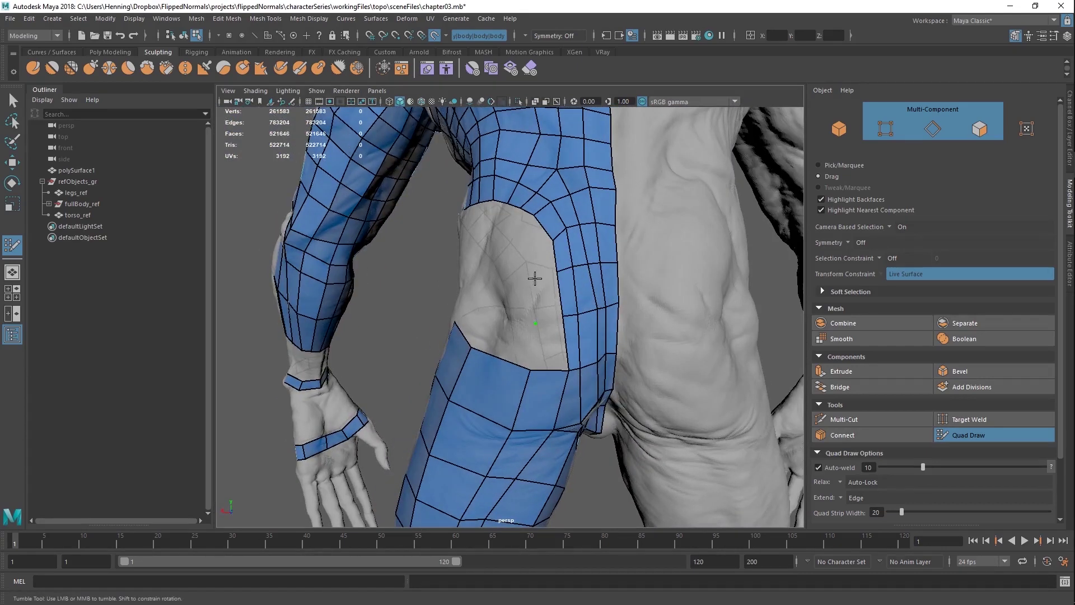
shift+click(550, 341)
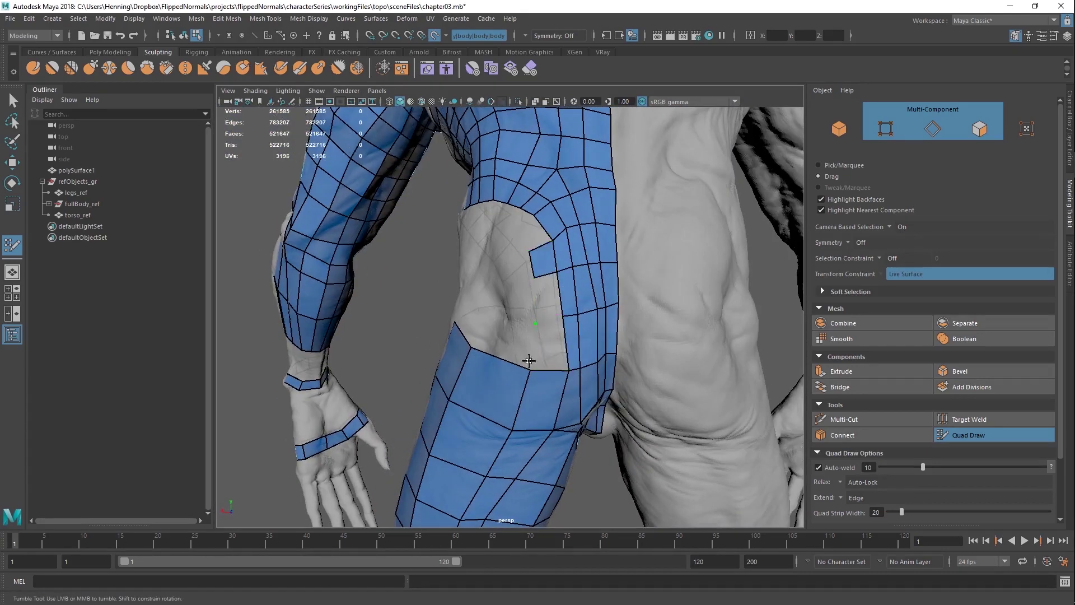
alt+drag(532, 293, 587, 323)
shift+click(597, 330)
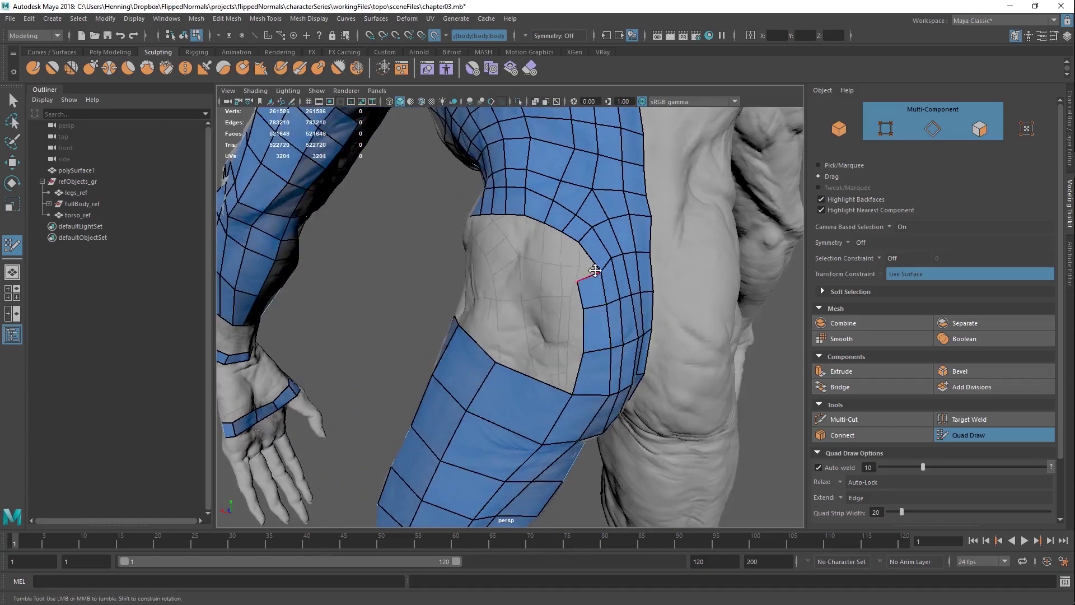
alt+drag(595, 273, 664, 281)
alt+drag(516, 318, 539, 318)
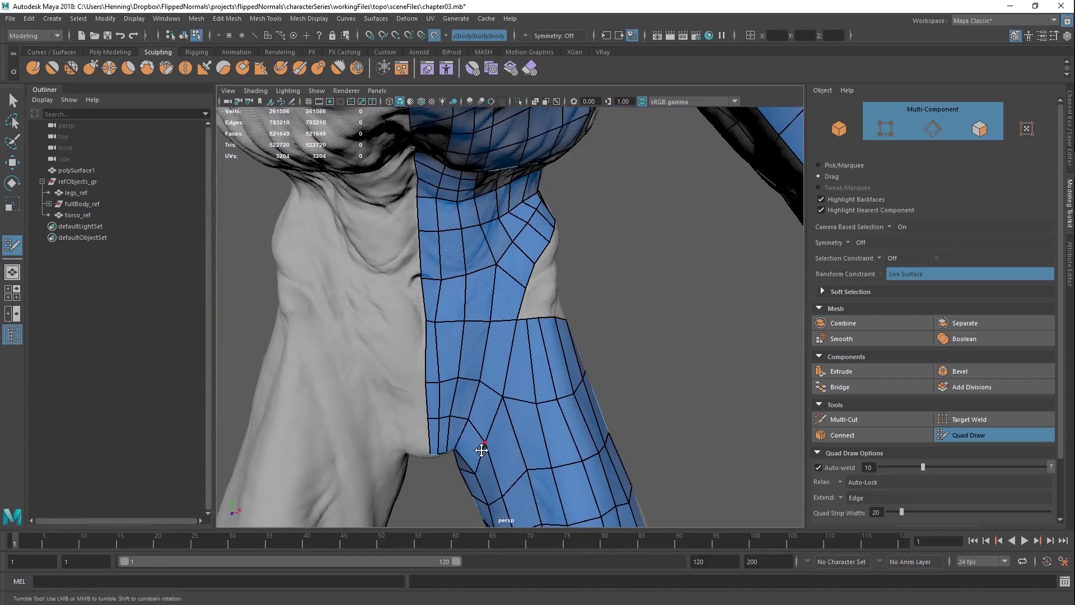
alt+drag(482, 446, 527, 454)
alt+drag(563, 357, 492, 387)
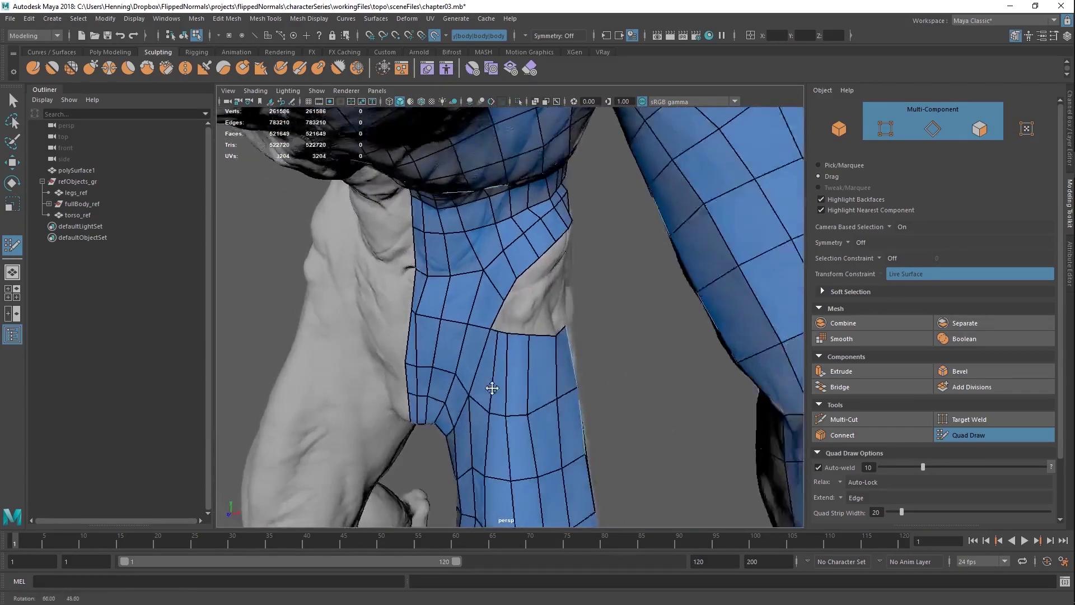
alt+right_drag(492, 386, 521, 333)
mouse_move(521, 333)
mouse_down()
mouse_move(548, 332)
mouse_move(522, 333)
mouse_move(526, 322)
mouse_up()
key(ctrl+z)
key(ctrl+z)
Step: Extrude the torso's border edges into the hip opening as a new row of quads and weld its rear end to the lower-back strip
alt+drag(580, 302, 569, 230)
middle_drag(591, 217, 583, 242)
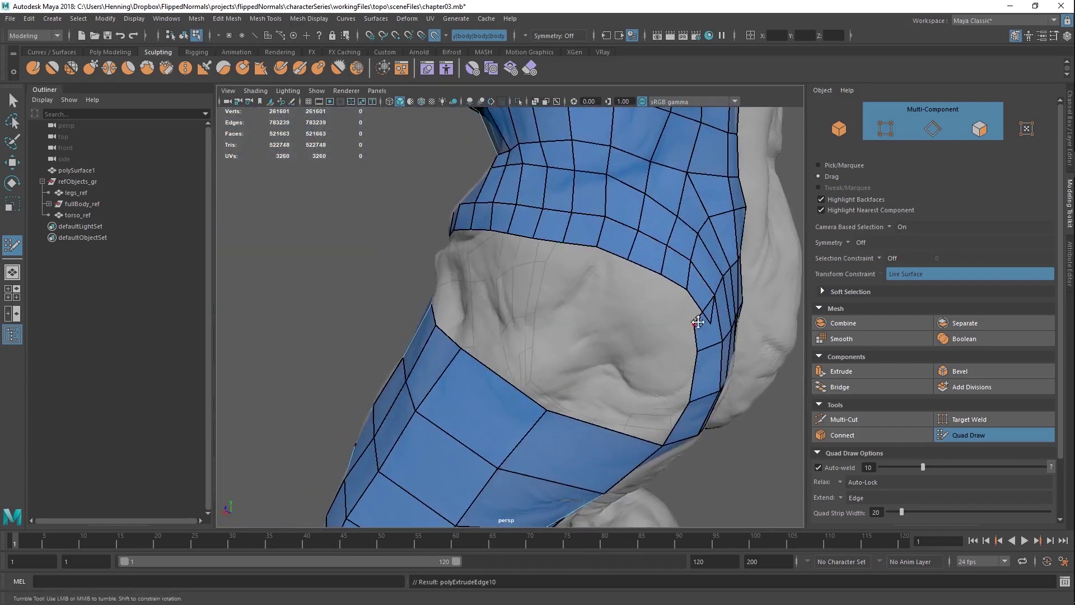
drag(697, 322, 685, 287)
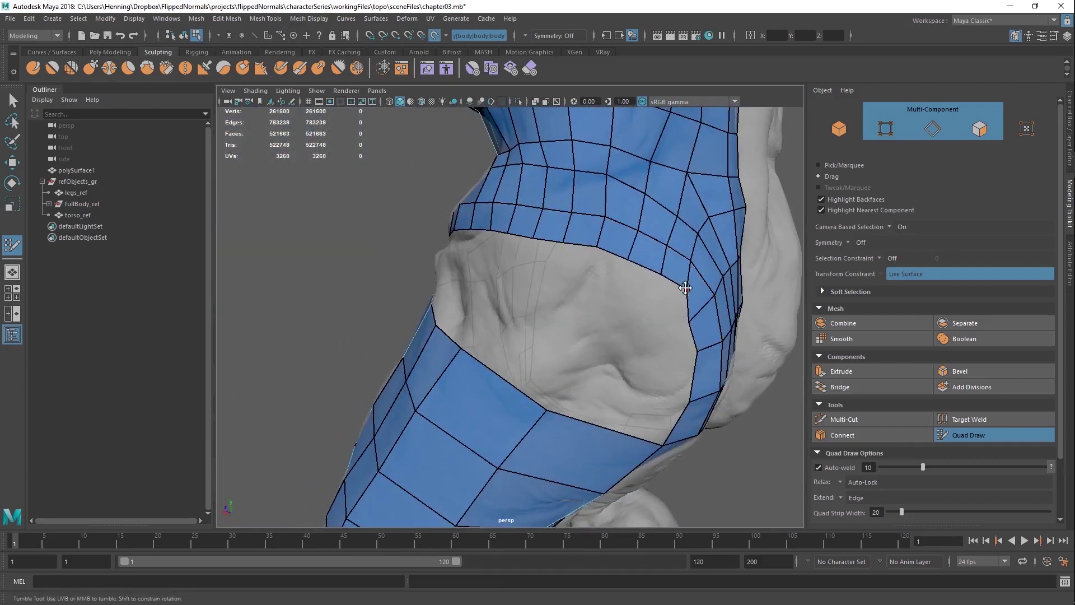
Step: Weld the front end of the extruded row to the groin border and reposition the nearby vertices
mouse_move(631, 249)
alt+mouse_down()
mouse_move(682, 283)
mouse_move(581, 314)
alt+mouse_up()
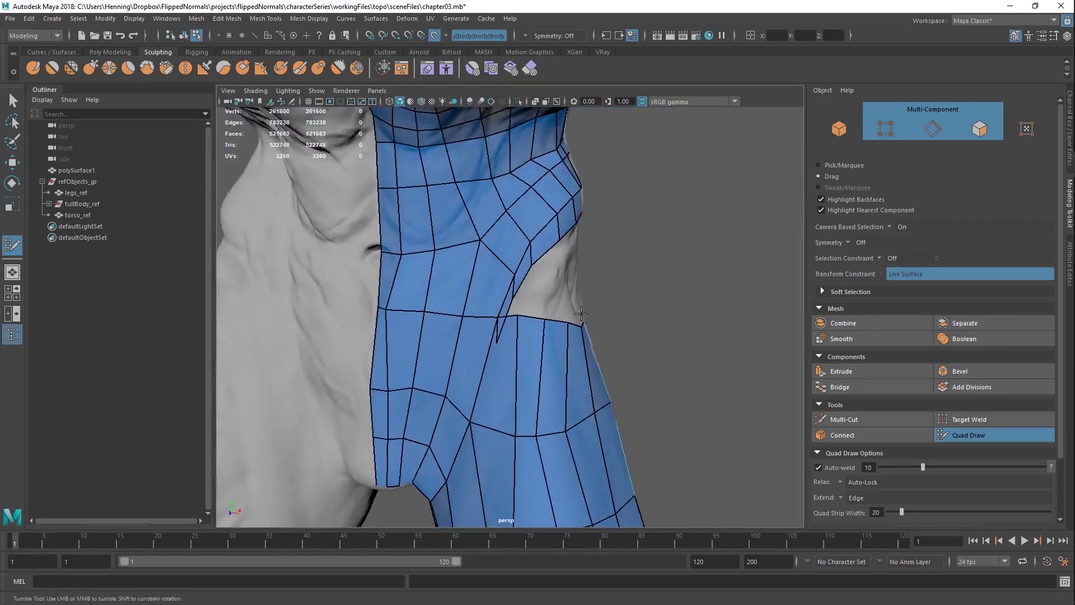
alt+right_drag(581, 314, 622, 321)
mouse_move(521, 314)
mouse_down()
mouse_move(490, 353)
mouse_move(544, 272)
mouse_up()
drag(545, 235, 566, 234)
mouse_move(566, 246)
alt+mouse_down()
mouse_move(525, 336)
mouse_move(427, 281)
mouse_move(473, 378)
alt+mouse_up()
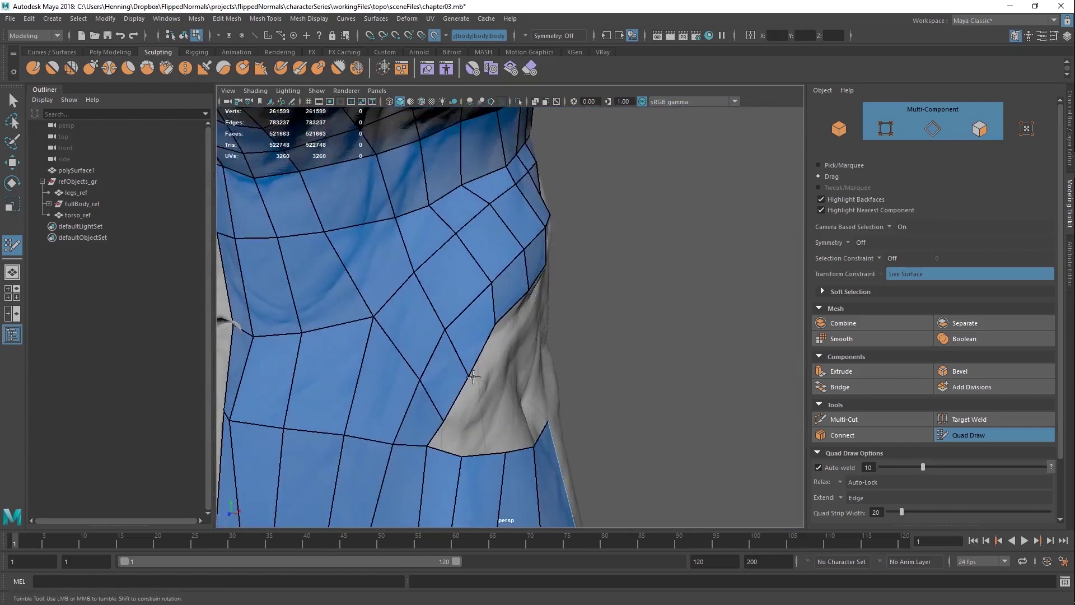
Step: Insert lengthwise edge loops down the outer thigh, starting at the lower border of the hip opening
alt+drag(422, 355, 413, 250)
mouse_move(515, 216)
alt+mouse_down()
mouse_move(539, 226)
mouse_move(591, 204)
alt+mouse_up()
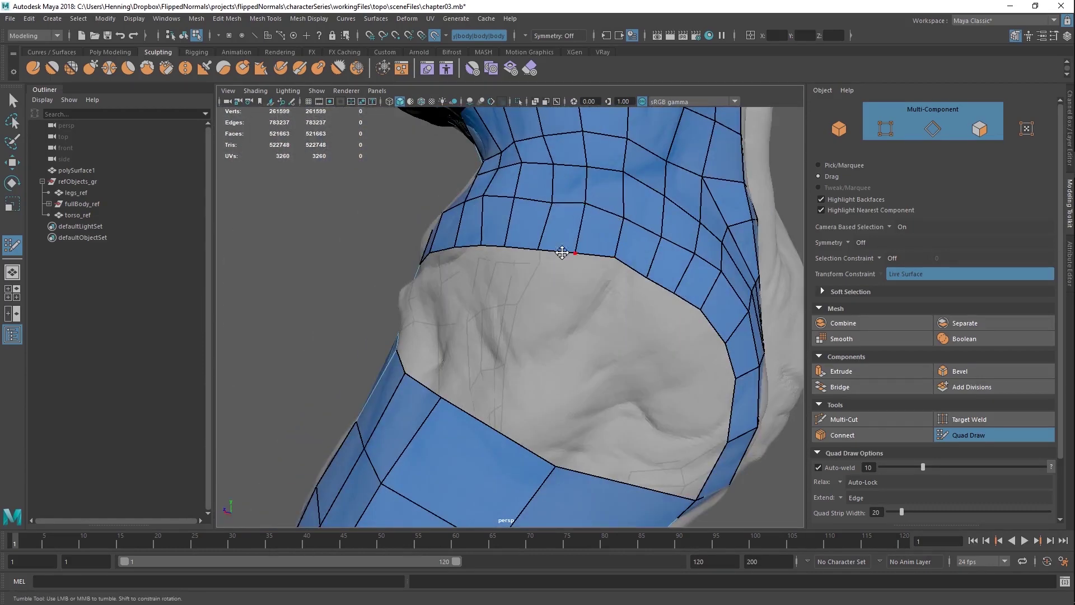
alt+right_drag(571, 247, 535, 298)
alt+drag(535, 297, 560, 303)
alt+right_drag(565, 227, 514, 270)
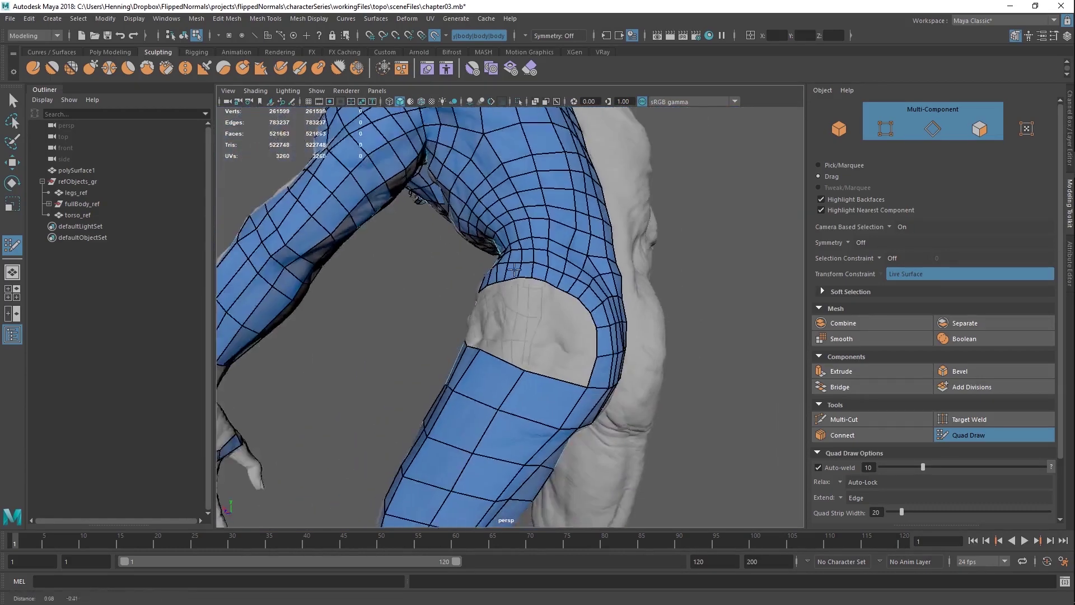
mouse_move(514, 269)
alt+mouse_down()
mouse_move(535, 318)
mouse_move(715, 319)
mouse_move(569, 315)
alt+mouse_up()
ctrl+click(524, 318)
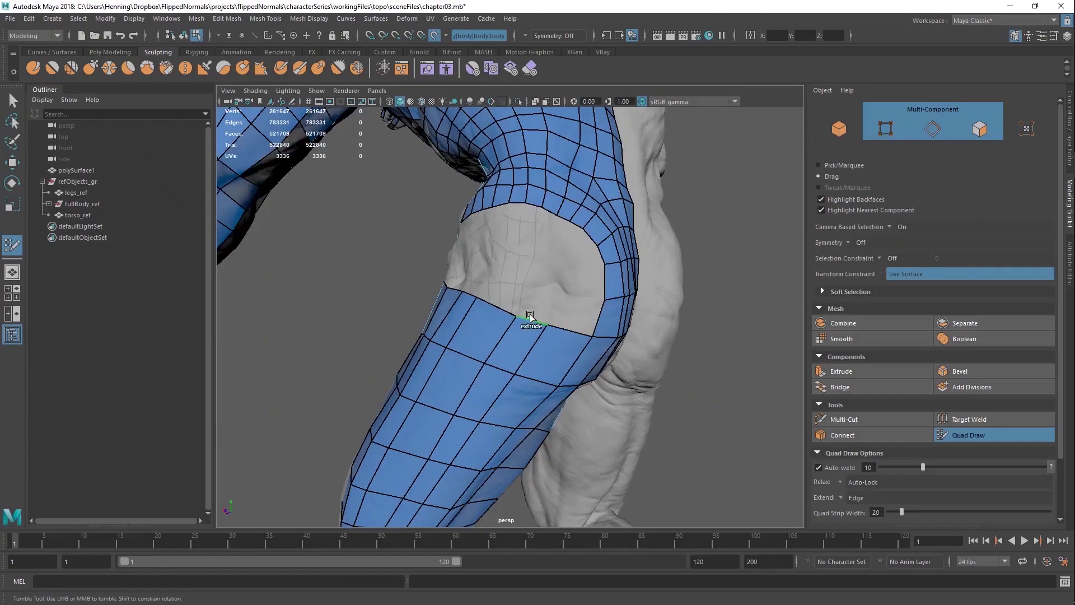
Step: Extrude the thigh's top border upward into a row of quads and weld its front and rear ends to the hip opening
middle_drag(529, 316, 538, 290)
alt+drag(537, 290, 656, 280)
alt+right_drag(442, 271, 474, 271)
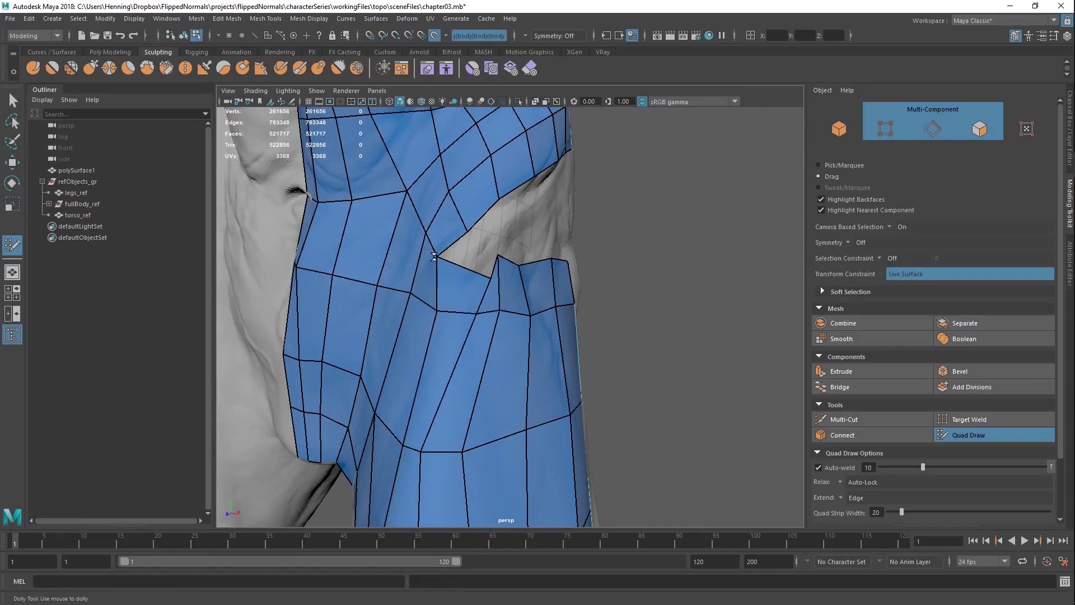
alt+drag(510, 278, 444, 272)
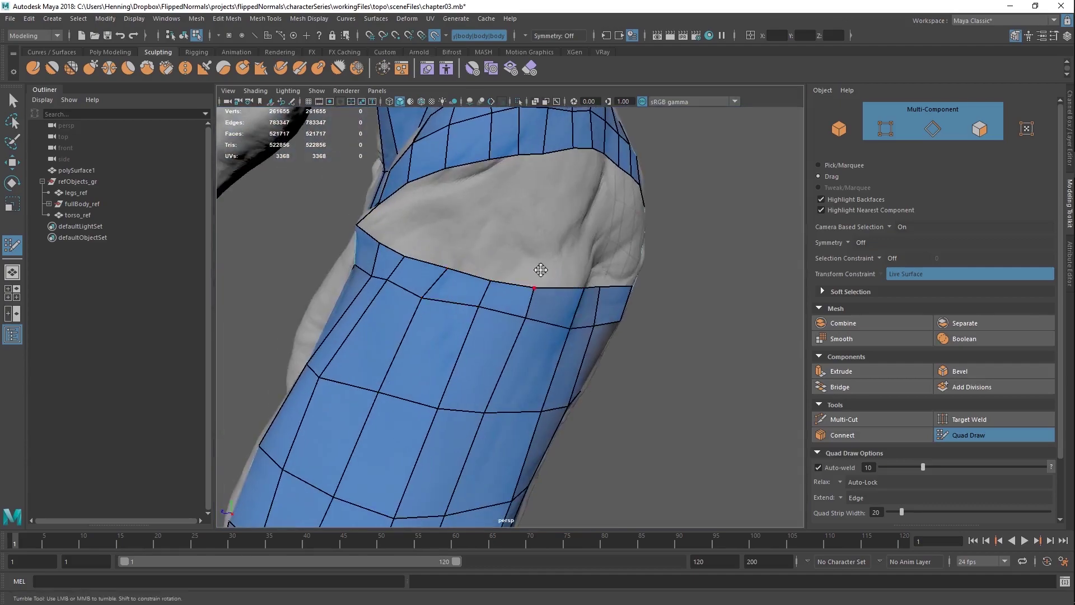
mouse_move(540, 270)
alt+mouse_down()
mouse_move(520, 280)
mouse_move(537, 263)
mouse_move(557, 296)
mouse_move(572, 276)
alt+mouse_up()
alt+right_drag(572, 276, 468, 264)
alt+drag(468, 264, 554, 305)
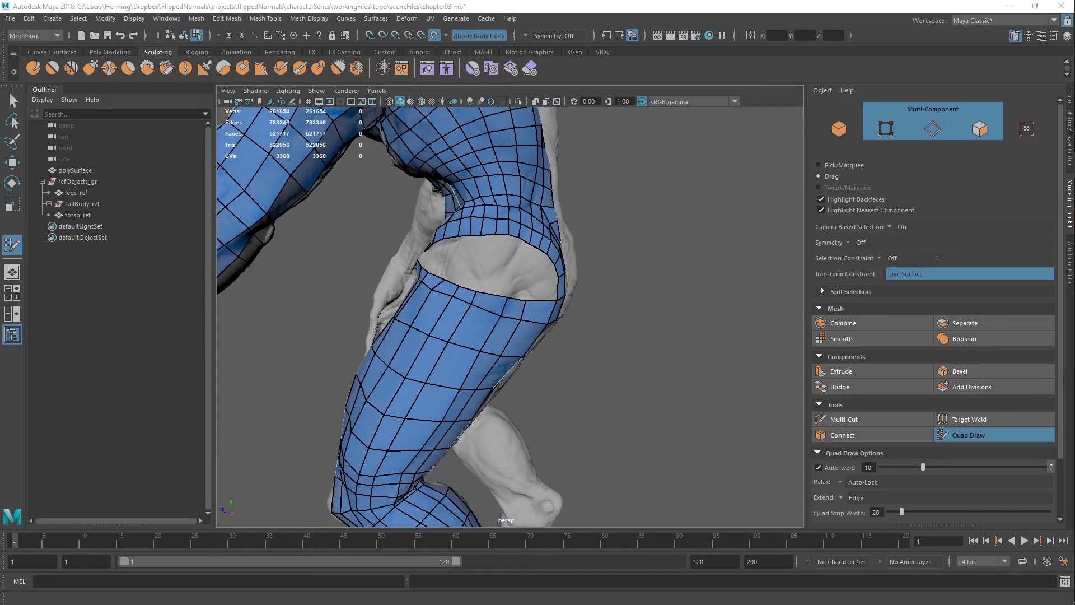
Step: Insert an edge loop across the groin strip and extrude the thigh's top border edges upward into another row of quads
scroll(516, 280, up, 5)
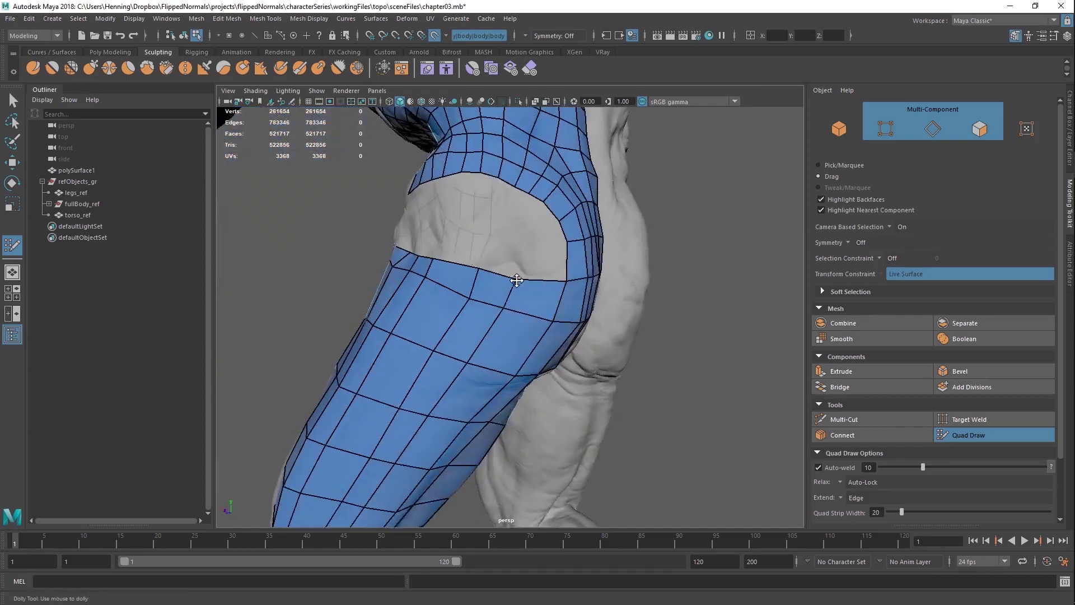
drag(566, 259, 502, 245)
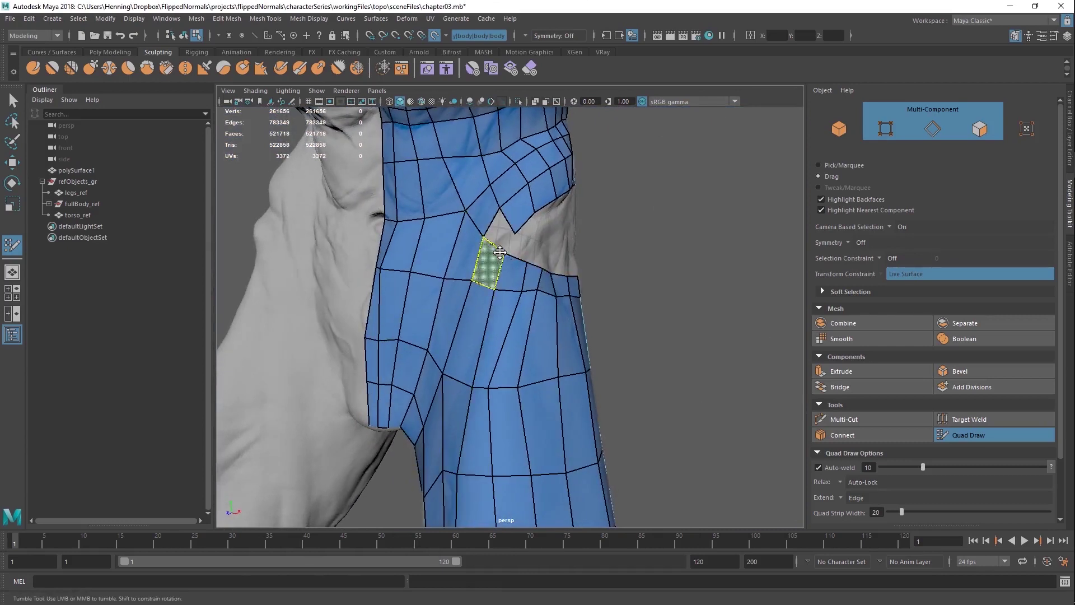
ctrl+click(470, 258)
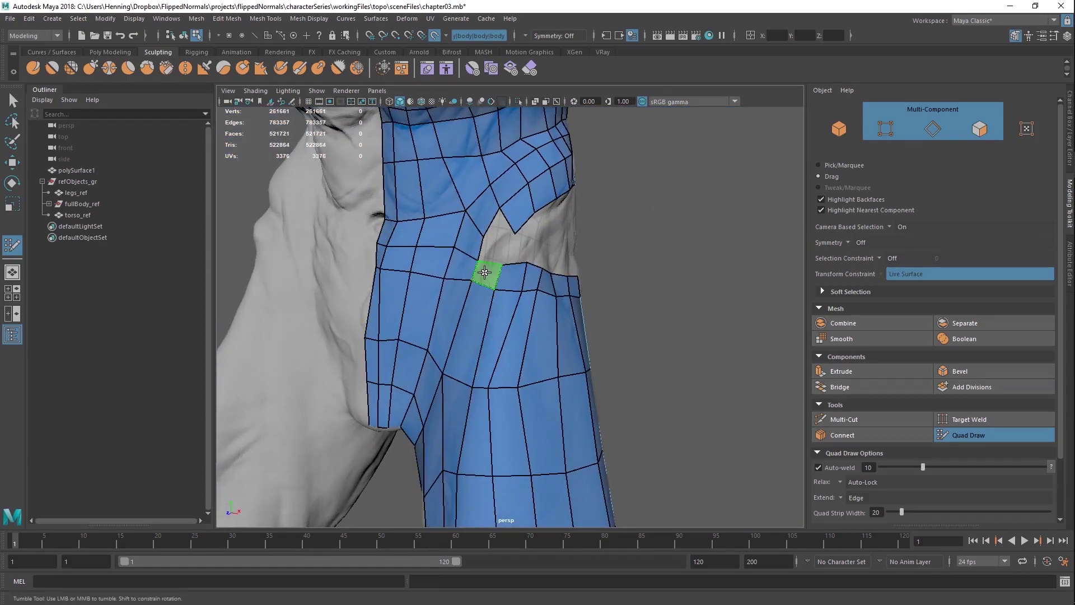
alt+drag(523, 283, 419, 255)
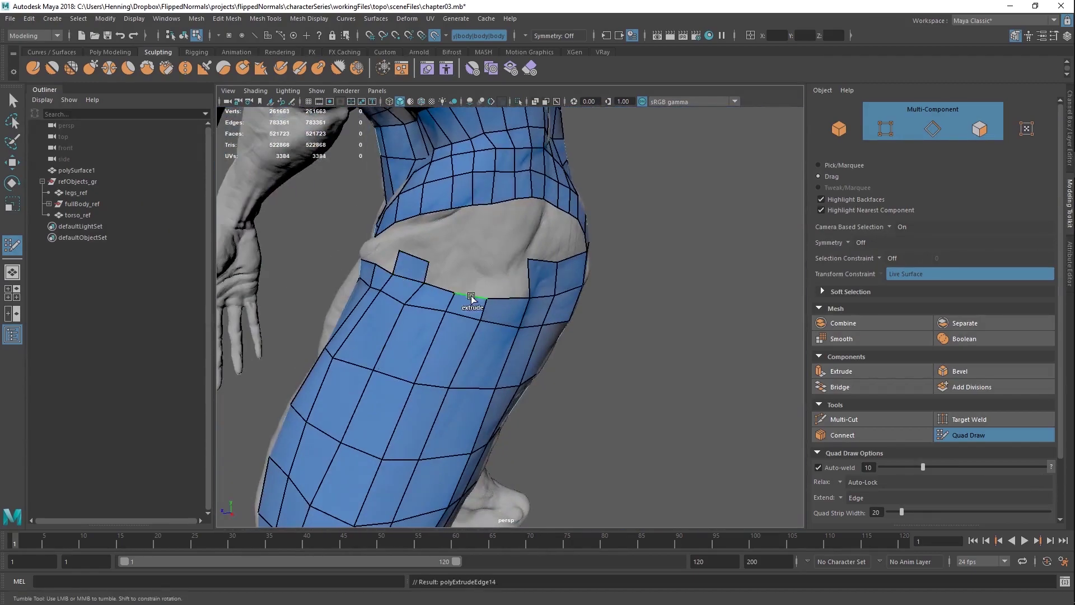
drag(472, 298, 433, 258)
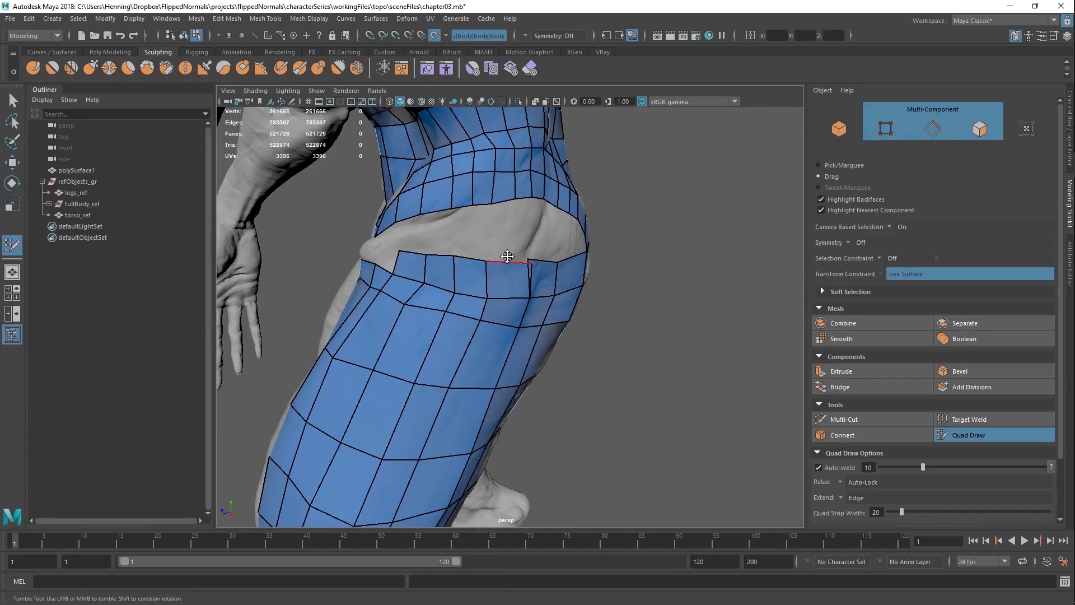
Step: Move the vertices at the front corner of the hip opening and insert another edge loop across the groin strip
alt+drag(517, 262, 611, 266)
alt+right_drag(482, 246, 510, 241)
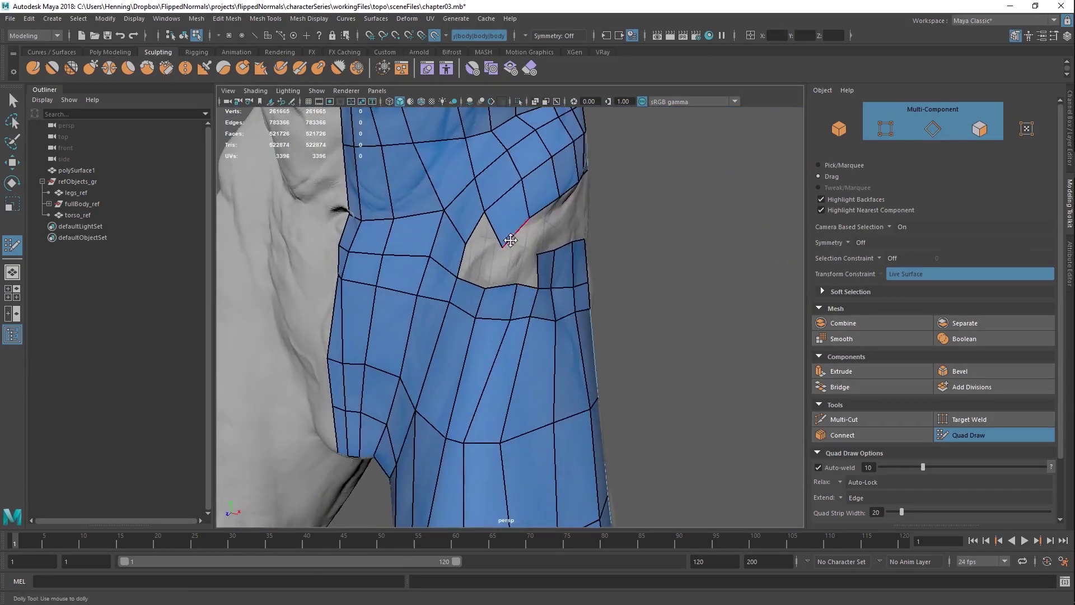
drag(514, 215, 519, 204)
drag(466, 242, 470, 225)
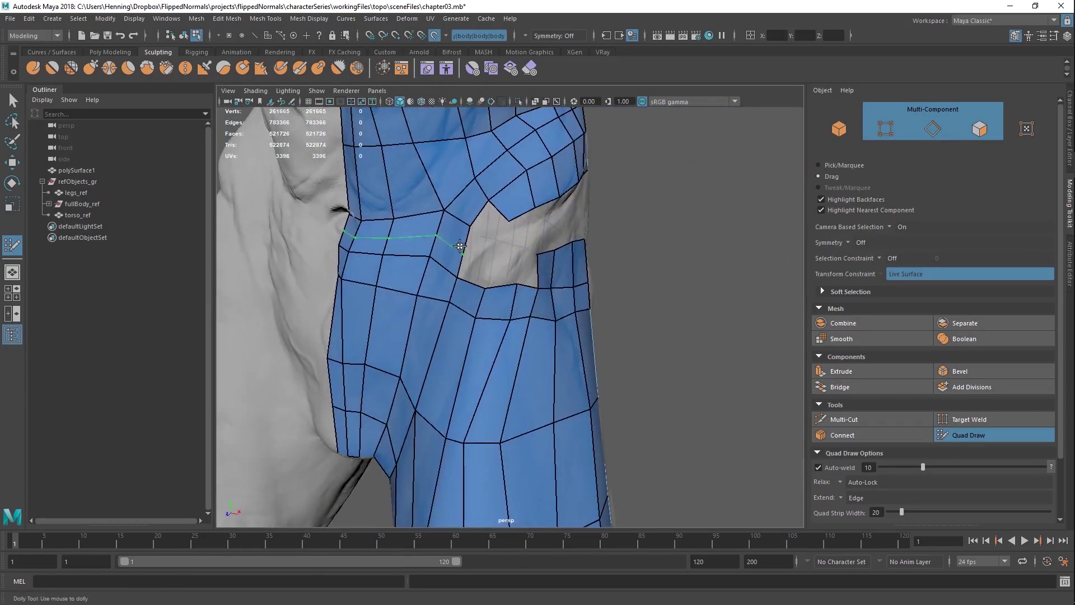
ctrl+click(438, 232)
Step: Extrude a front thigh border edge upward and fill the adjoining gaps to complete the row of quads
drag(510, 284, 503, 252)
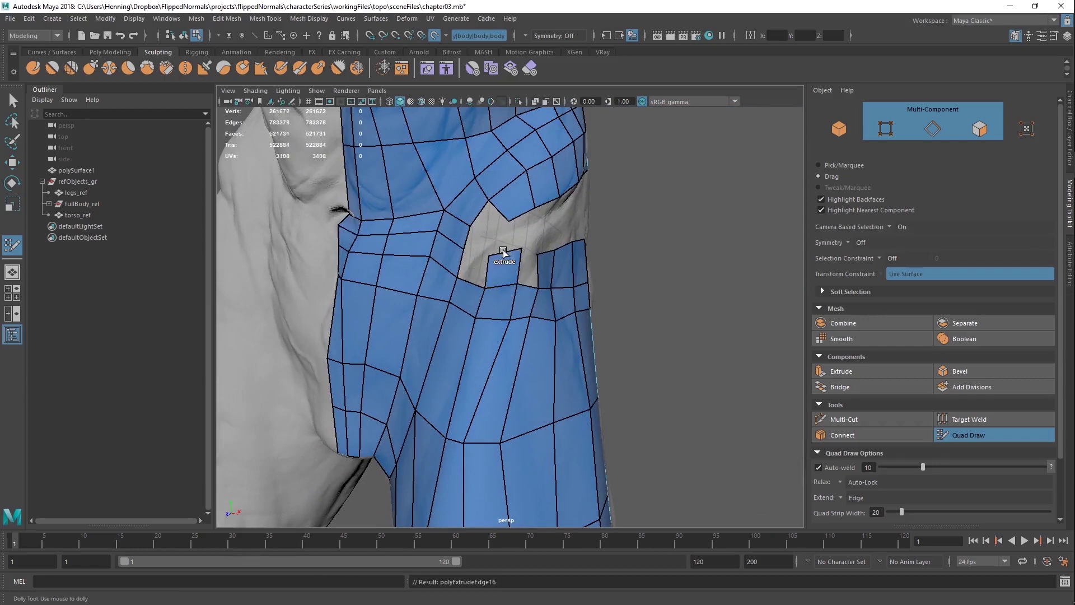
shift+click(529, 268)
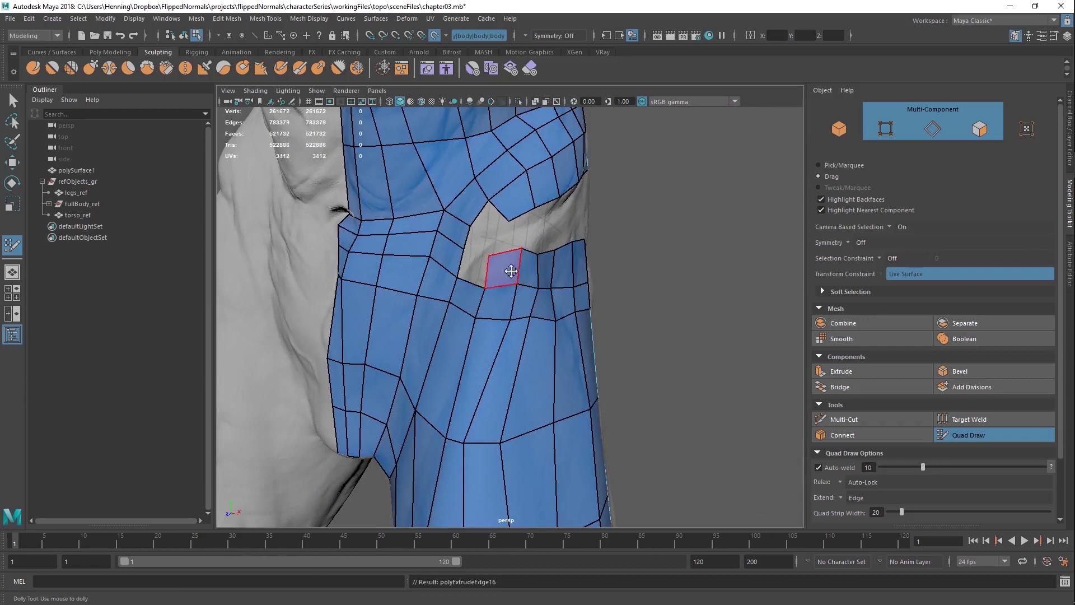
alt+drag(523, 272, 448, 266)
alt+middle_drag(448, 266, 557, 243)
alt+drag(556, 242, 525, 231)
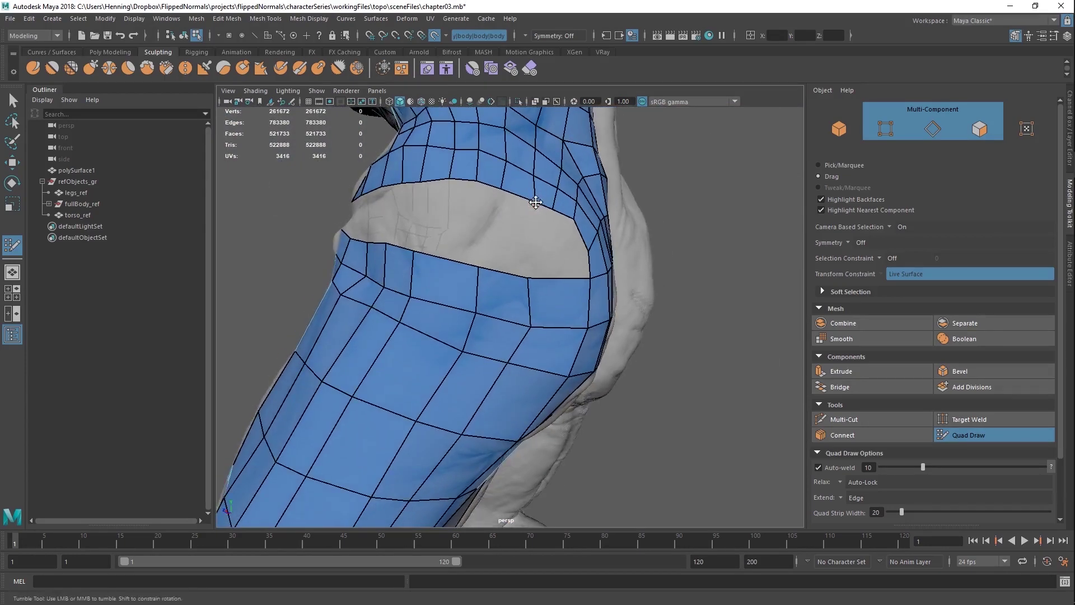
Step: Place a row of points across the hip opening above the thigh border and reposition the torso's front border vertices
alt+right_drag(531, 223, 498, 240)
mouse_move(498, 240)
alt+mouse_down()
mouse_move(543, 256)
mouse_move(535, 285)
alt+mouse_up()
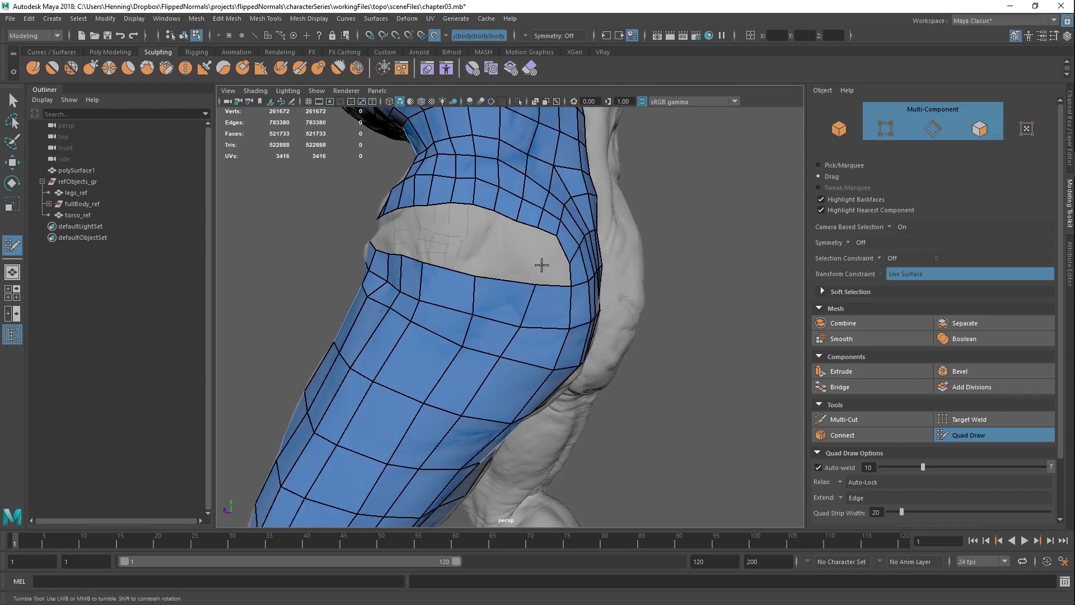
alt+drag(483, 253, 468, 303)
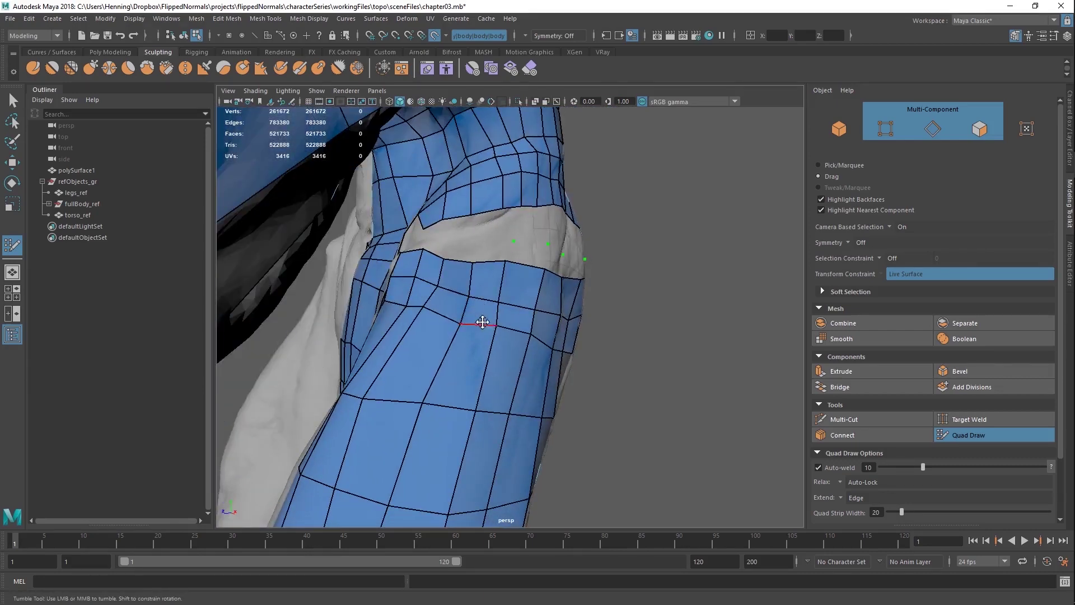
alt+drag(479, 262, 526, 260)
alt+right_drag(526, 260, 563, 264)
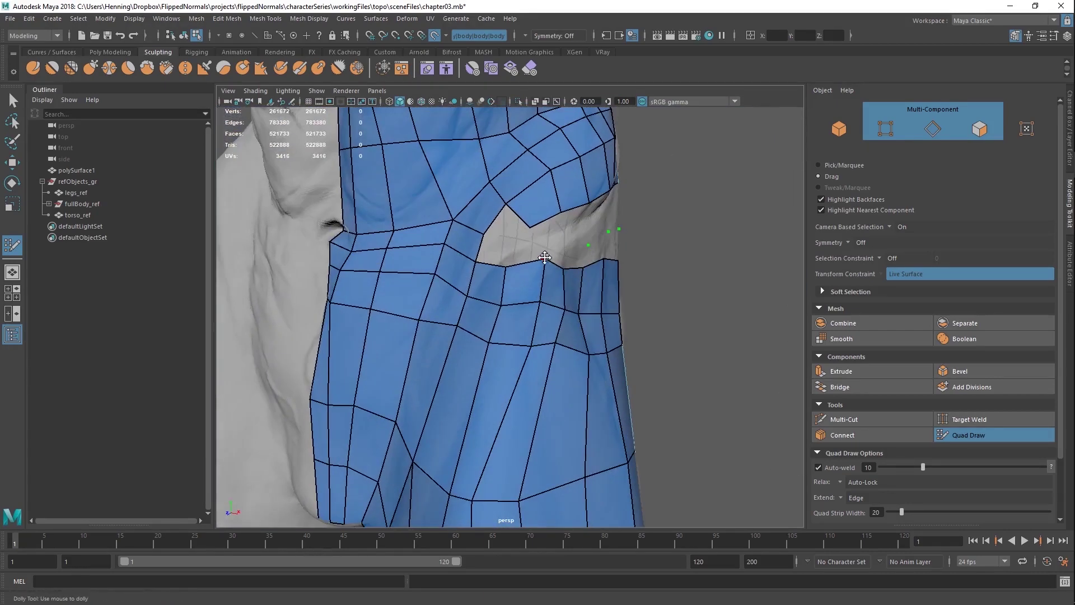
drag(538, 220, 540, 218)
drag(547, 183, 540, 177)
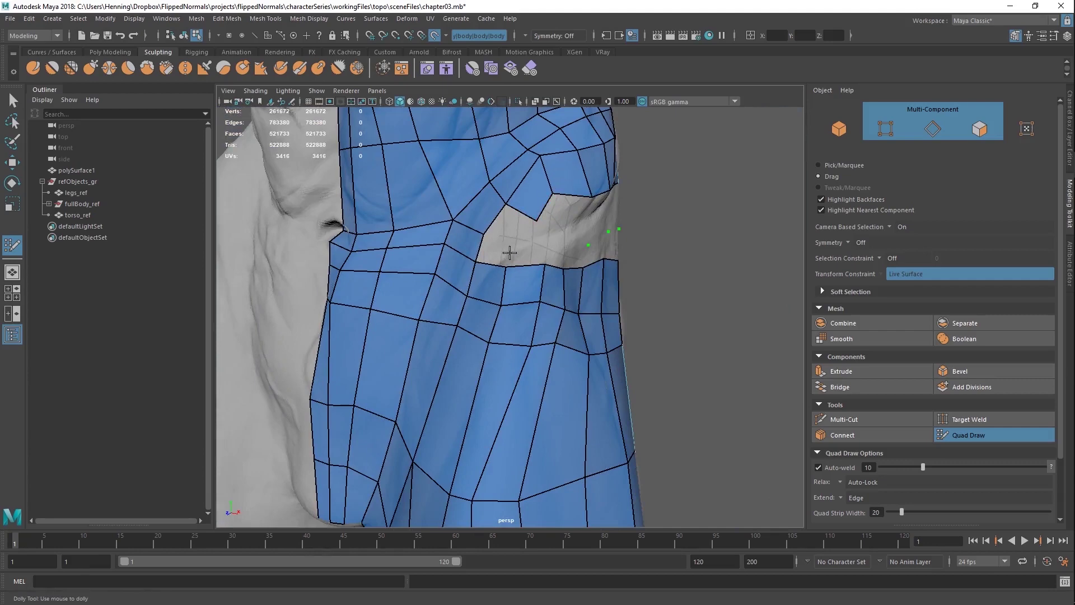
Step: Fill quads between the thigh's top border and the placed points along the rear and outer hip
alt+drag(554, 251, 530, 243)
key(alt+Tab)
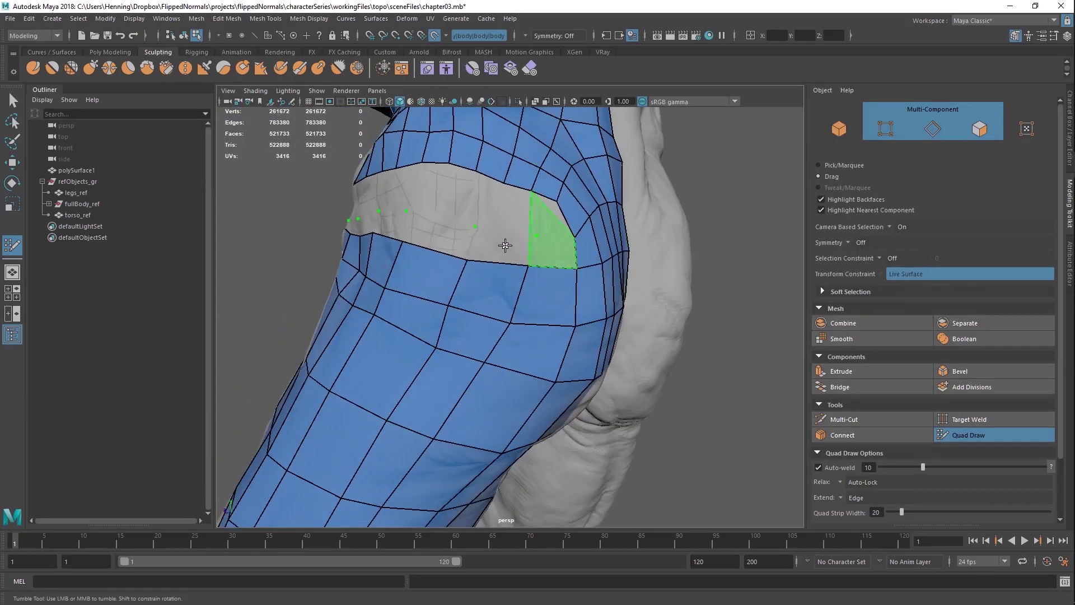
shift+click(546, 252)
shift+click(470, 251)
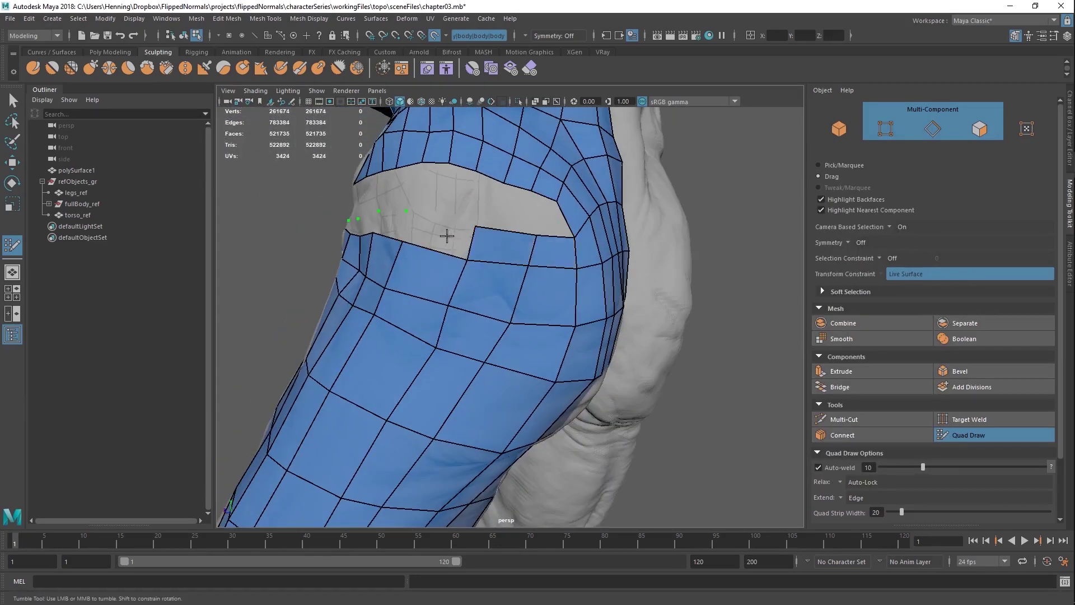
alt+drag(446, 235, 498, 262)
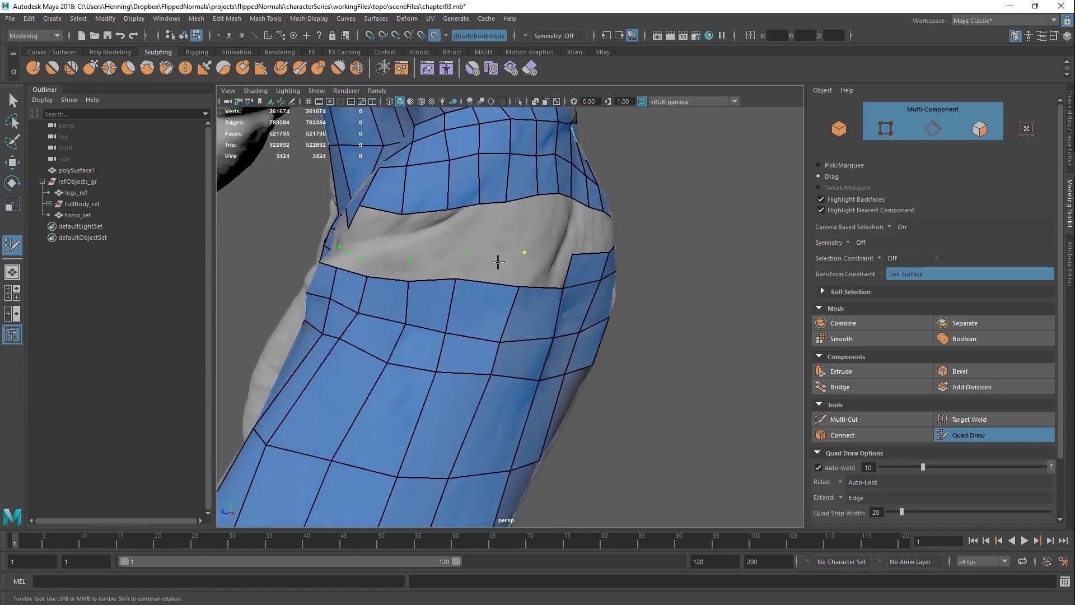
shift+click(535, 264)
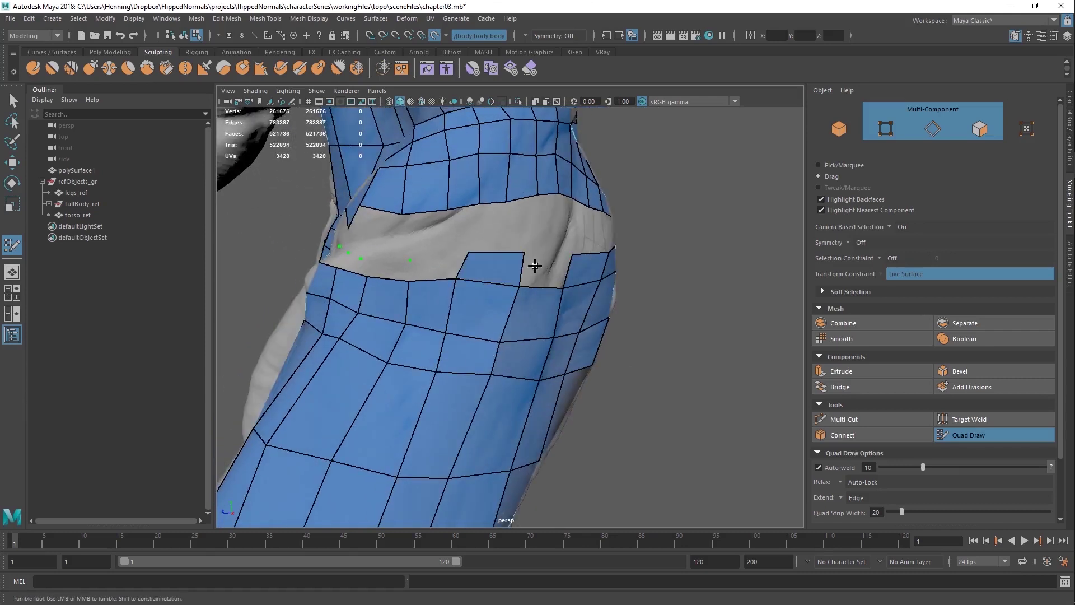
alt+drag(462, 258, 502, 248)
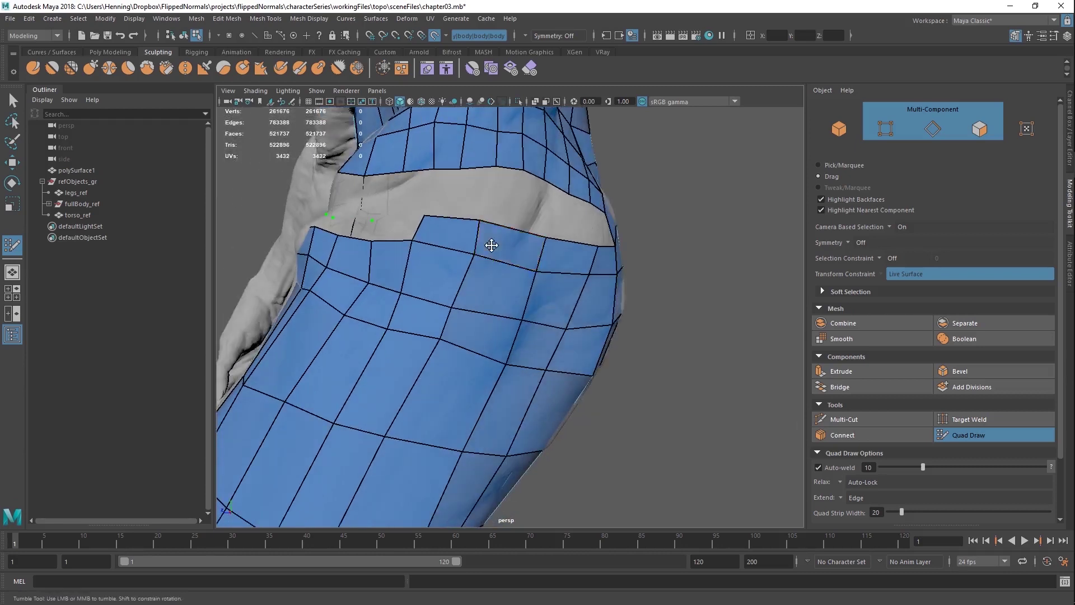
shift+click(479, 256)
Step: Fill the remaining quads between the thigh border and the placed points, continuing forward to the groin strip
mouse_move(480, 255)
alt+mouse_down()
mouse_move(512, 252)
mouse_move(499, 260)
mouse_move(519, 216)
alt+mouse_up()
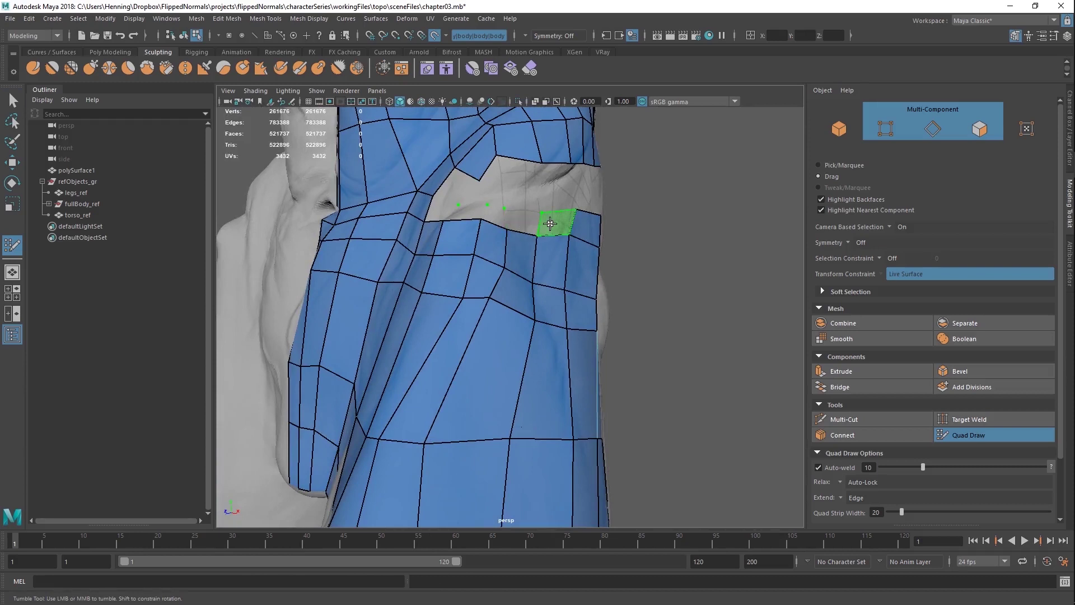
shift+click(522, 222)
shift+click(554, 223)
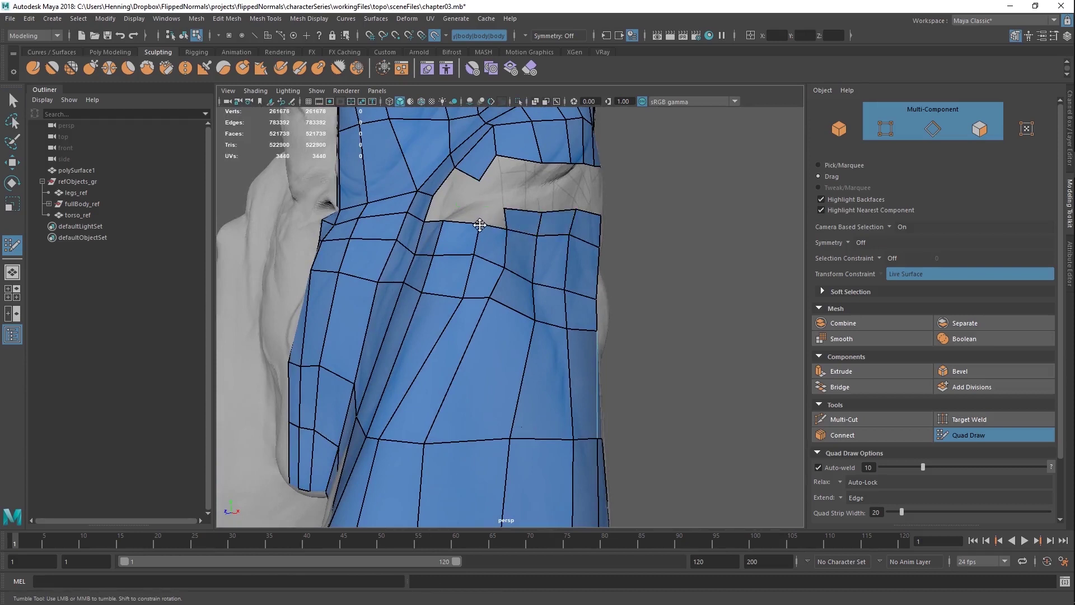
scroll(480, 224, up, 3)
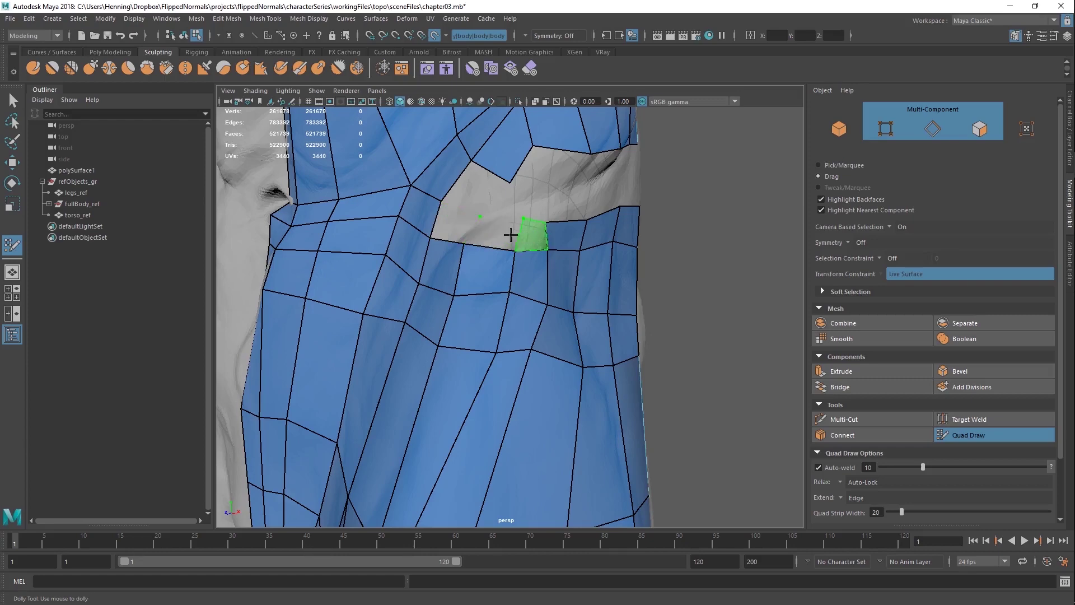
shift+click(457, 224)
shift+click(496, 234)
shift+click(530, 230)
Step: Insert lengthwise edge loops down the outer thigh and fill the rear of the hip gap with quads up to the torso border
alt+drag(528, 211, 480, 240)
scroll(504, 241, up, 2)
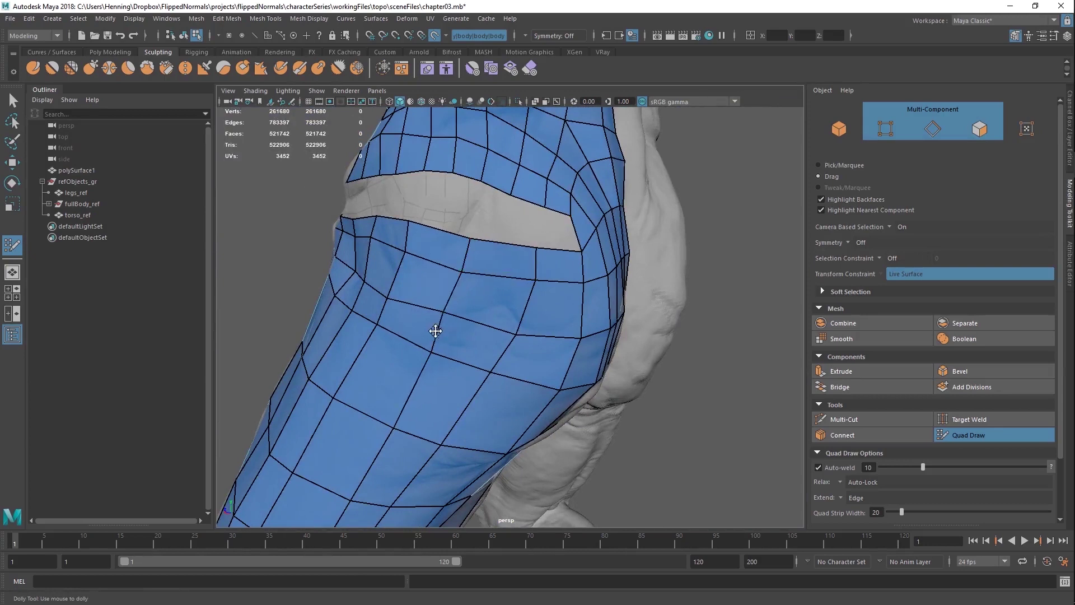
ctrl+click(497, 272)
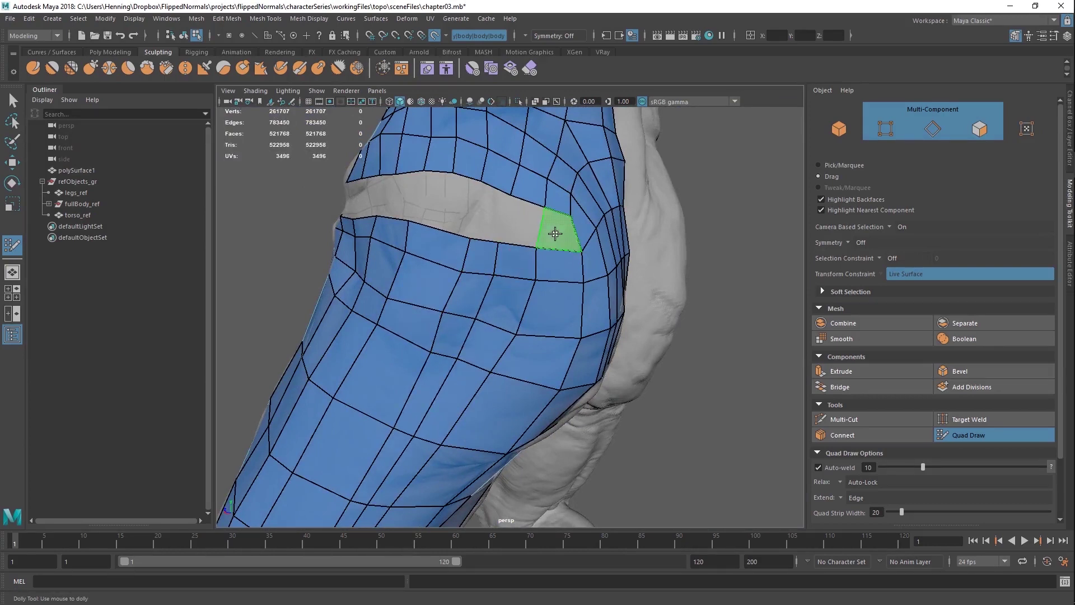
shift+click(481, 230)
shift+click(454, 227)
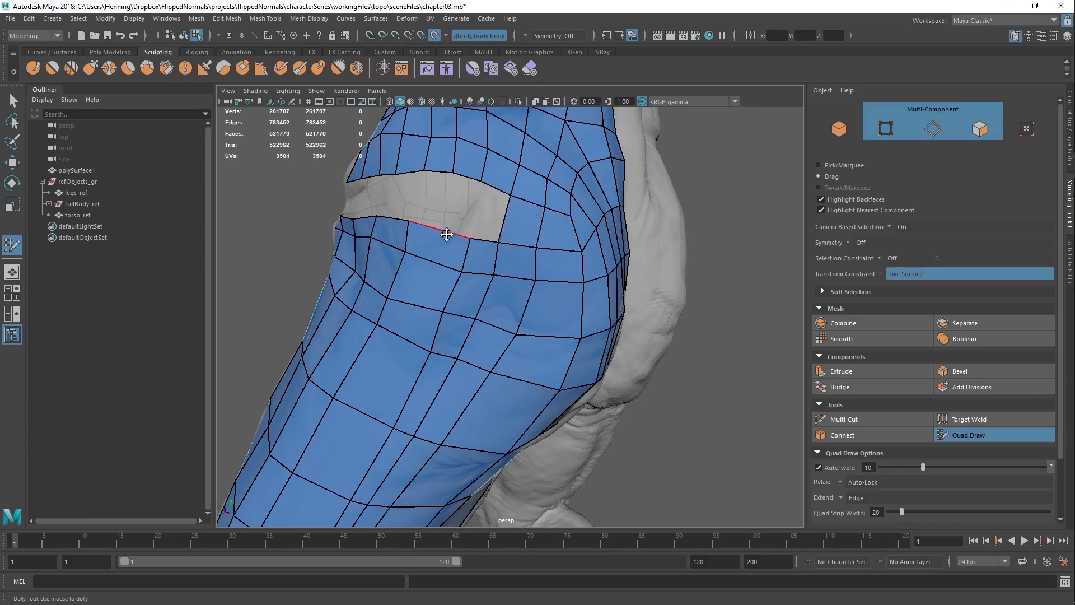
shift+click(445, 224)
ctrl+click(443, 221)
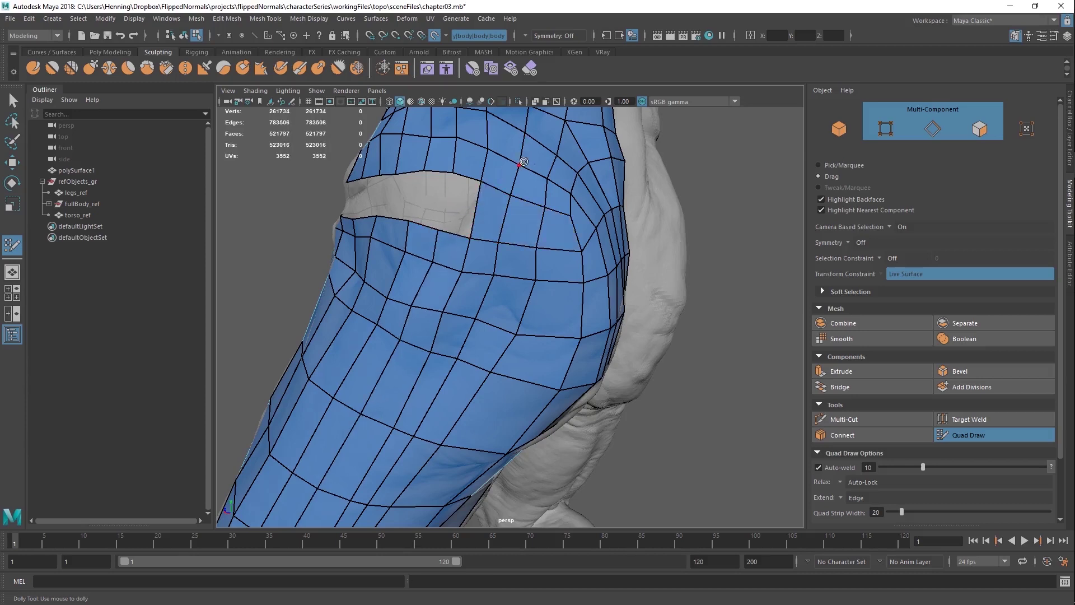
key(q)
right_drag(527, 161, 552, 145)
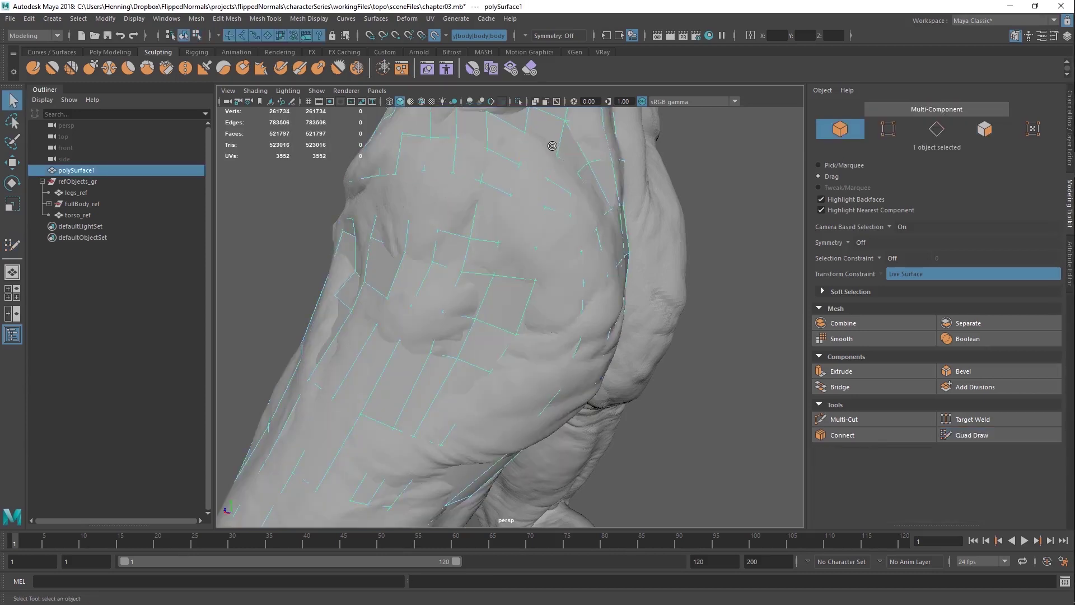
key(ctrl+a)
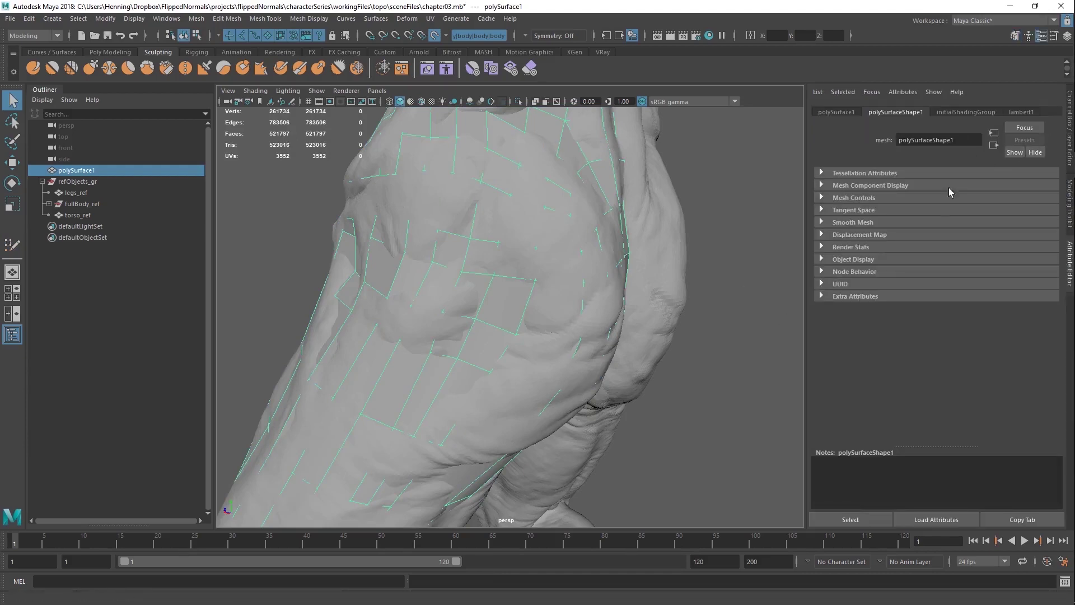
key(ctrl+a)
key(ctrl+a)
key(ctrl+a)
click(1016, 36)
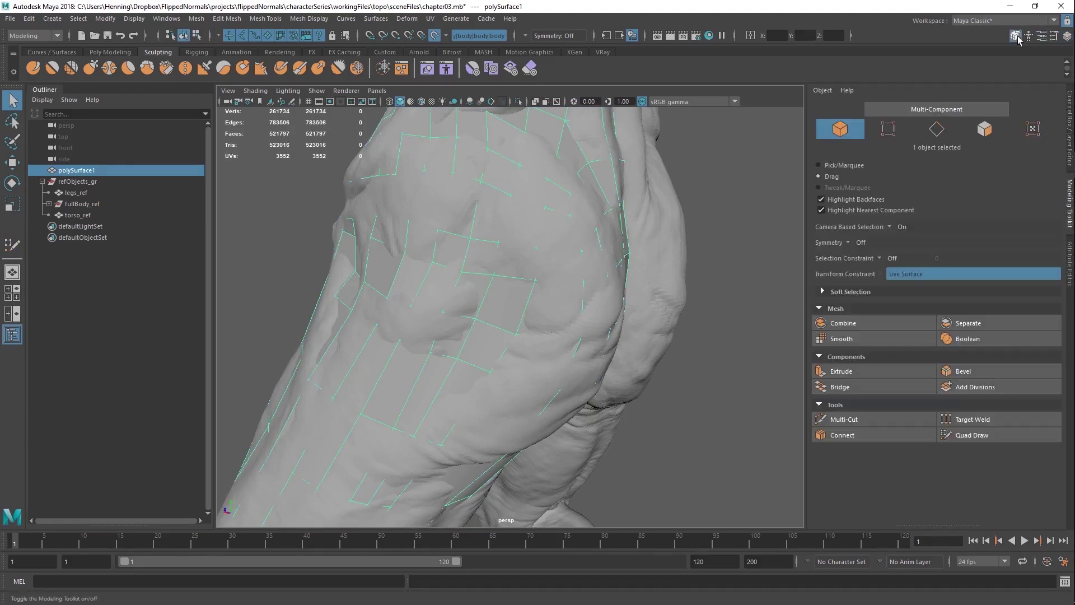
click(971, 436)
Step: Insert another lengthwise edge loop down the outer thigh and bridge the middle of the hip gap with quads
mouse_move(465, 213)
alt+mouse_down()
mouse_move(474, 228)
mouse_move(435, 233)
alt+mouse_up()
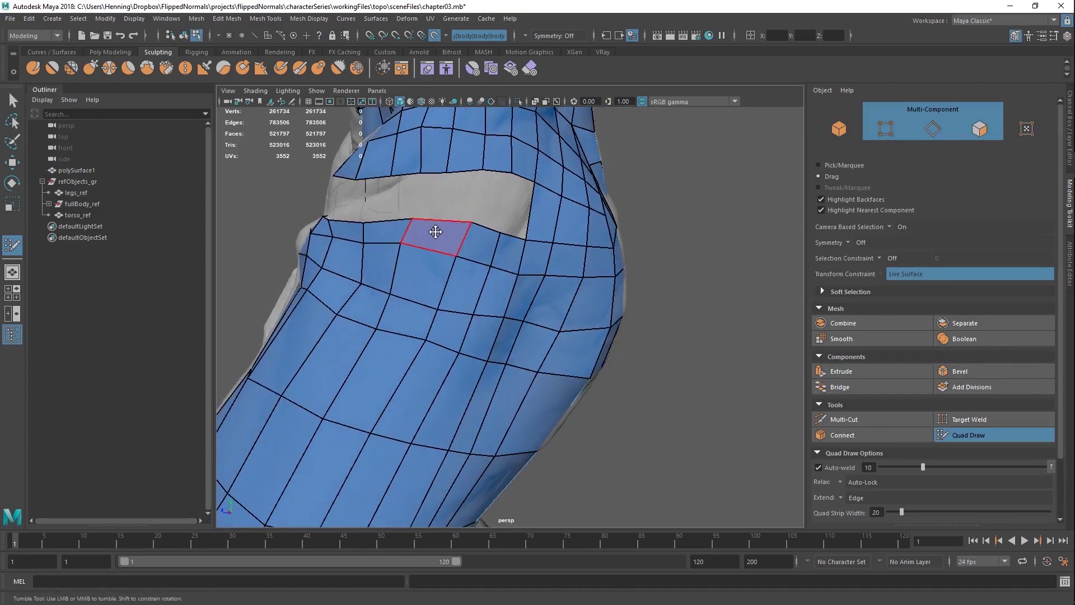
ctrl+click(439, 222)
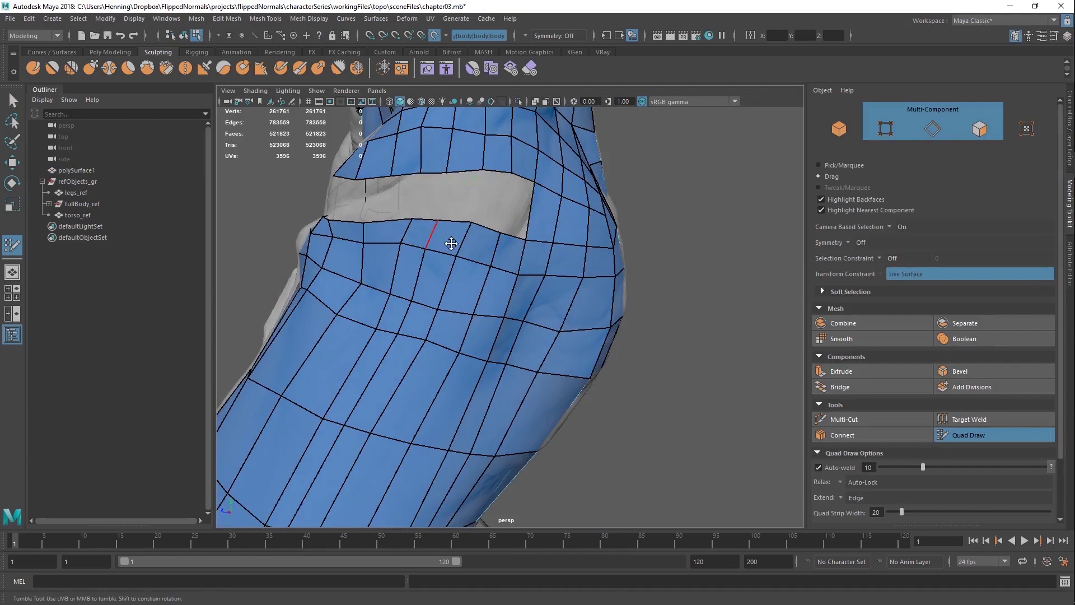
shift+click(515, 206)
shift+click(489, 203)
shift+click(457, 203)
shift+click(431, 202)
Step: Shift the edge below the front hip gap forward and fill the last open quads between thigh and torso
mouse_move(442, 213)
alt+mouse_down()
mouse_move(530, 218)
mouse_move(490, 202)
mouse_move(492, 213)
mouse_move(535, 203)
mouse_move(543, 188)
mouse_move(445, 178)
alt+mouse_up()
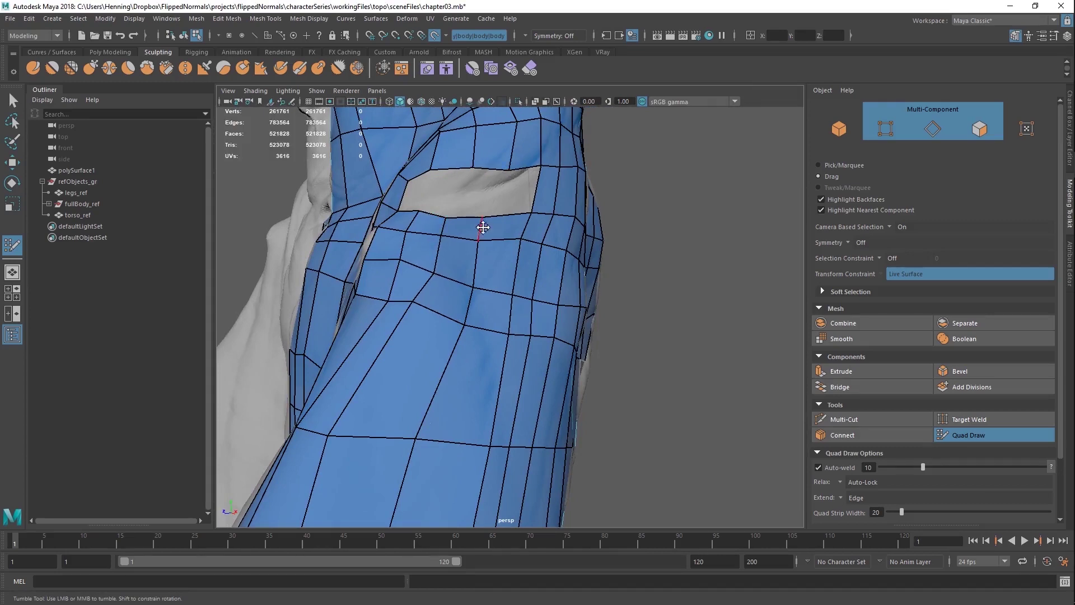
mouse_move(483, 228)
mouse_down()
mouse_move(504, 228)
mouse_move(467, 227)
mouse_up()
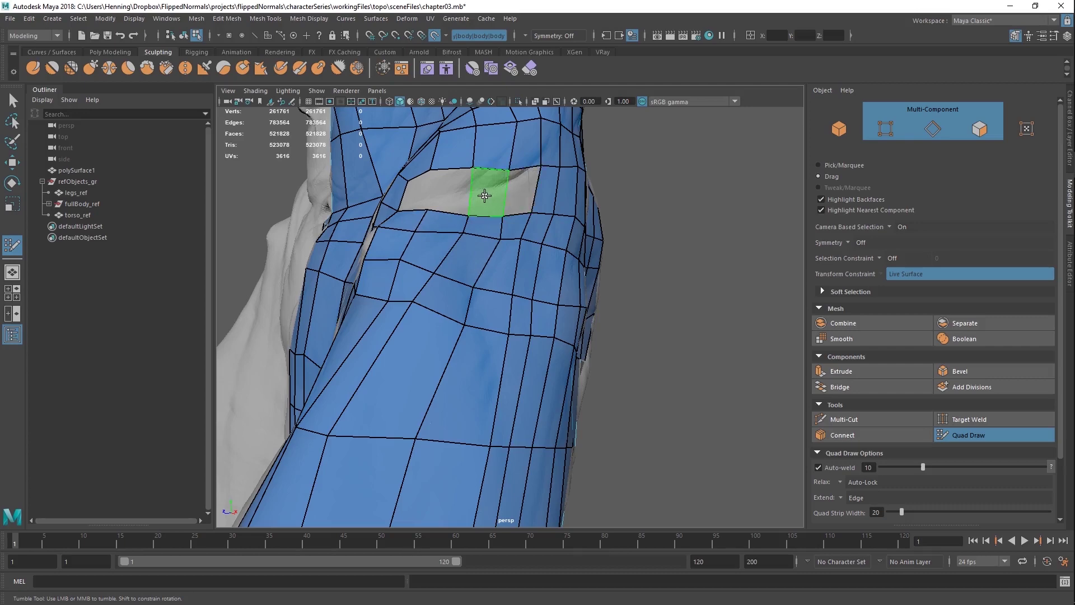
shift+click(520, 214)
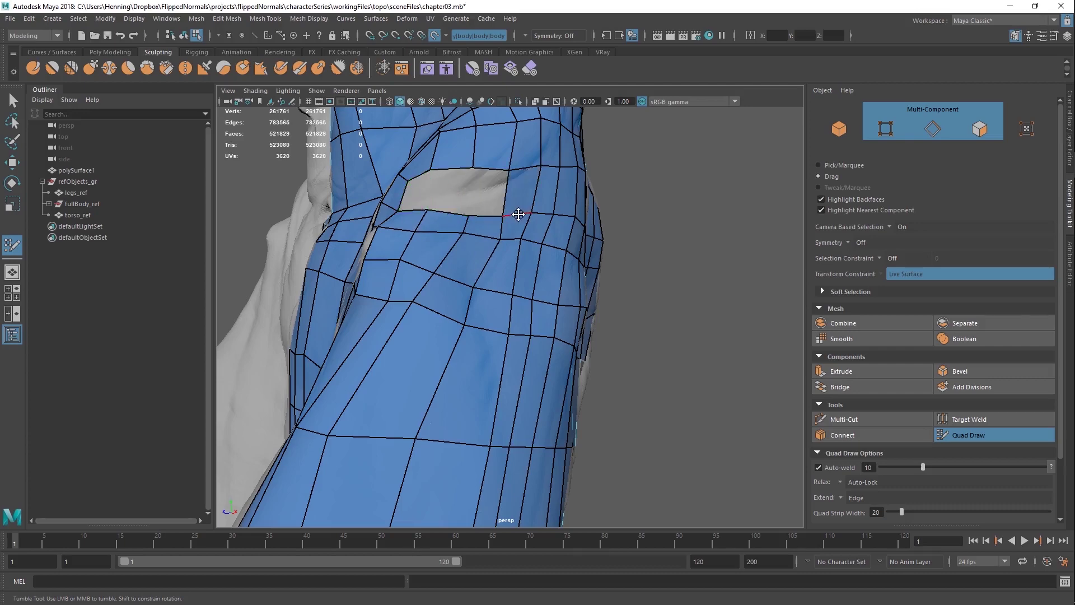
shift+click(520, 214)
shift+click(519, 214)
shift+click(520, 214)
Step: Relax the quads of the outer thigh to even out their spacing
mouse_move(520, 214)
alt+mouse_down()
mouse_move(501, 234)
mouse_move(538, 228)
mouse_move(543, 250)
mouse_move(492, 283)
mouse_move(403, 291)
mouse_move(521, 289)
mouse_move(420, 233)
mouse_move(392, 246)
alt+mouse_up()
alt+right_drag(526, 314, 513, 322)
mouse_move(513, 322)
alt+mouse_down()
mouse_move(464, 299)
mouse_move(456, 314)
alt+mouse_up()
alt+drag(453, 314, 501, 316)
mouse_move(476, 381)
shift+mouse_down()
mouse_move(439, 455)
mouse_move(462, 350)
shift+mouse_up()
alt+middle_drag(449, 444, 483, 291)
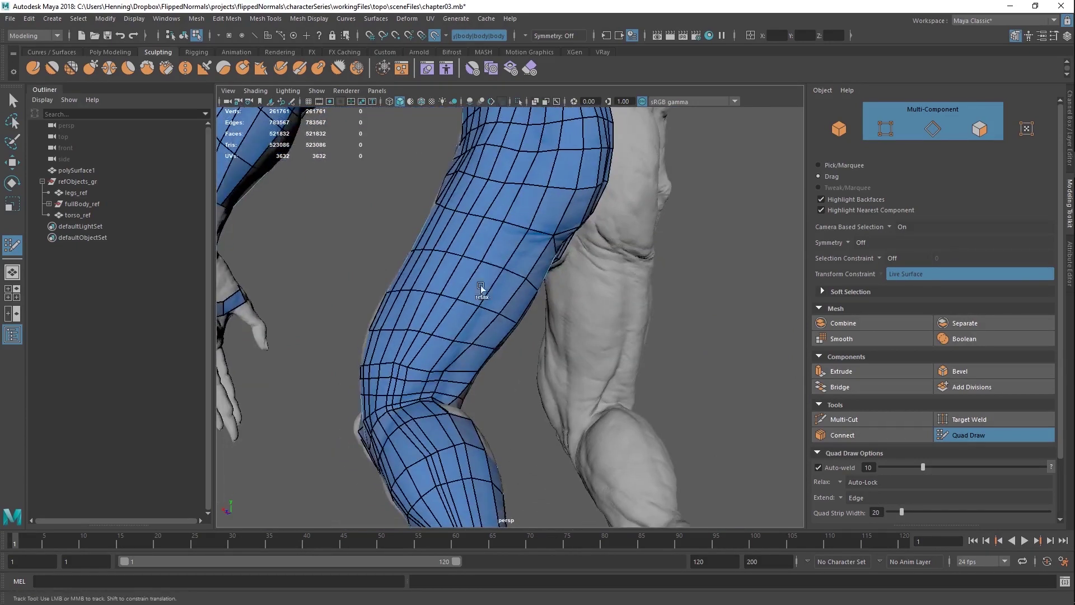
Step: Relax the quads from the outer thigh past the back of the knee and down the calf
mouse_move(476, 302)
shift+mouse_down()
mouse_move(420, 353)
mouse_move(434, 426)
shift+mouse_up()
alt+middle_drag(453, 313, 462, 174)
alt+drag(470, 313, 436, 441)
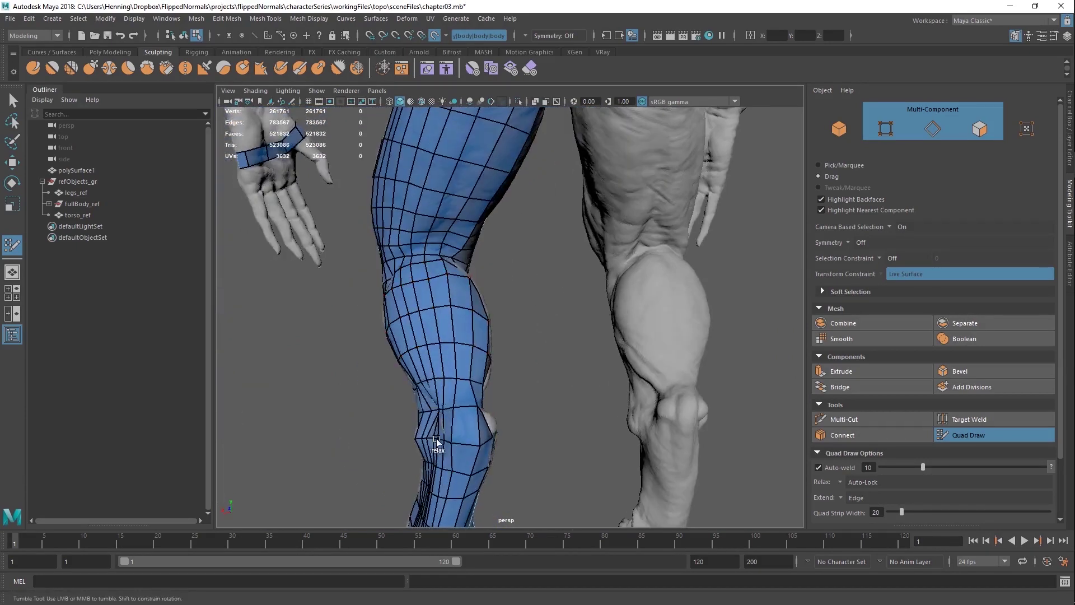
alt+middle_drag(436, 440, 457, 299)
alt+drag(457, 302, 539, 307)
mouse_move(504, 336)
shift+mouse_down()
mouse_move(496, 381)
mouse_move(458, 439)
shift+mouse_up()
Step: Relax the quads along the side of the calf and up over the knee into the lower thigh
alt+middle_drag(458, 438, 470, 370)
alt+drag(469, 371, 577, 355)
shift+drag(551, 275, 521, 168)
alt+middle_drag(521, 168, 535, 304)
mouse_move(546, 330)
shift+mouse_down()
mouse_move(581, 372)
mouse_move(451, 180)
shift+mouse_up()
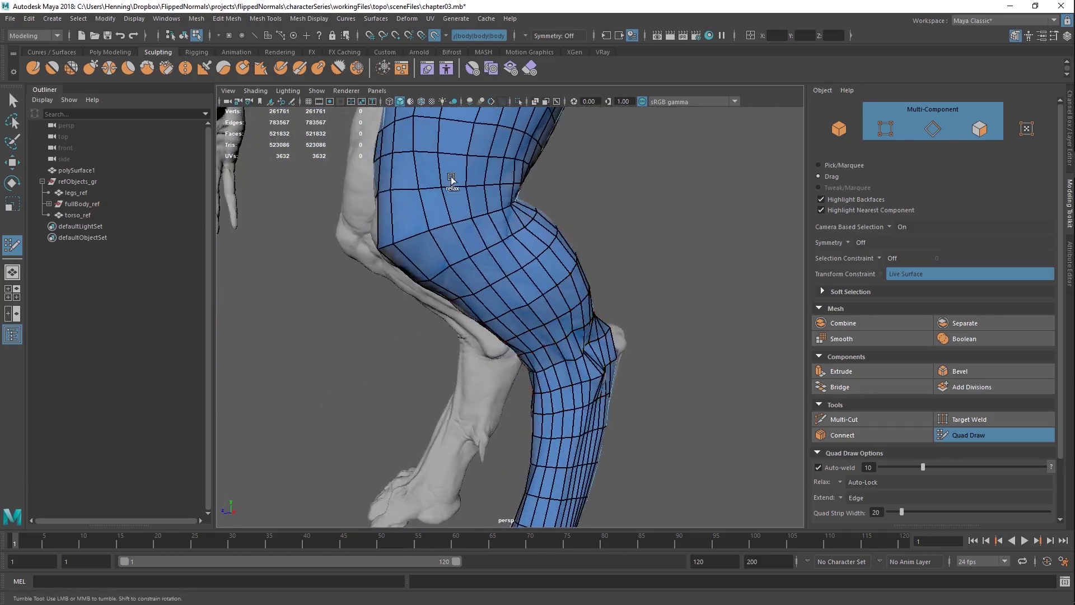
Step: Insert additional edge loops around the leg to tighten the spacing of its rings
alt+middle_drag(476, 185, 536, 305)
alt+drag(536, 305, 621, 296)
alt+right_drag(622, 296, 562, 279)
alt+drag(562, 278, 598, 302)
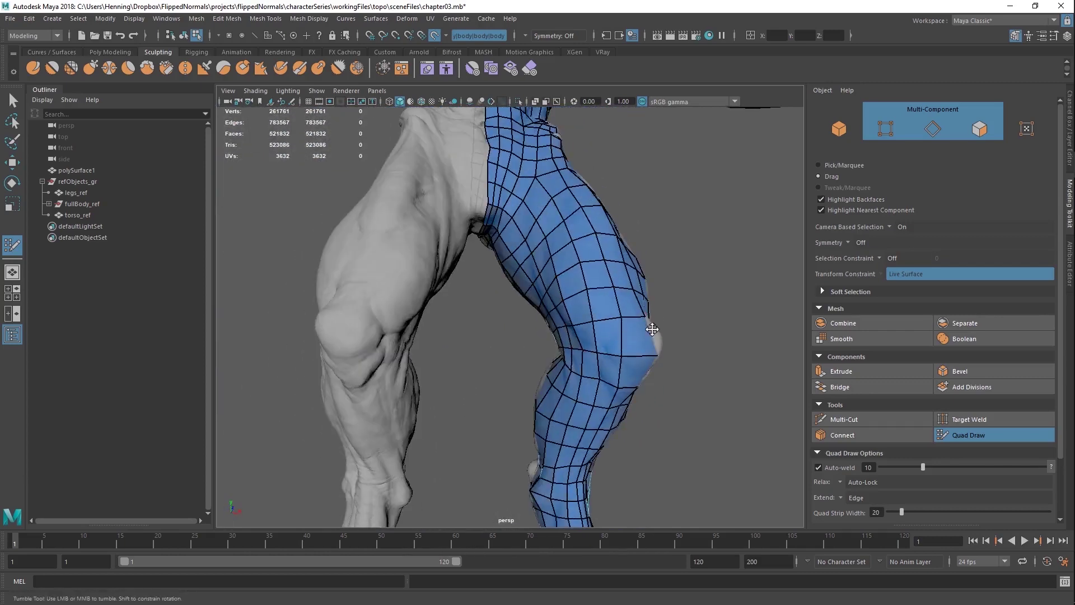
alt+drag(653, 331, 560, 370)
alt+middle_drag(552, 398, 536, 331)
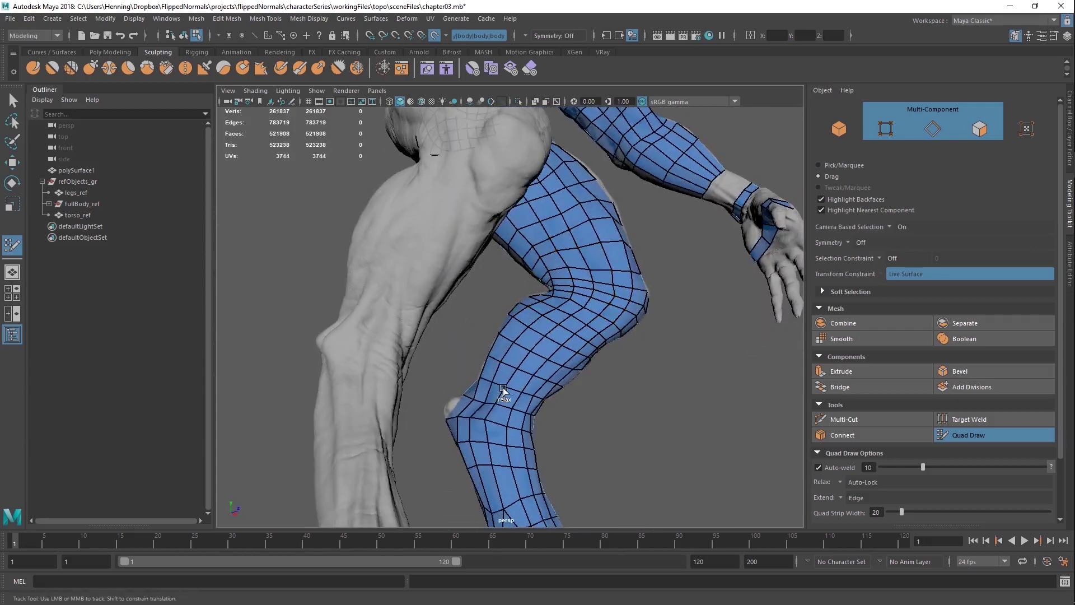
mouse_move(504, 396)
alt+mouse_down()
mouse_move(504, 331)
mouse_move(643, 374)
mouse_move(635, 324)
mouse_move(576, 311)
alt+mouse_up()
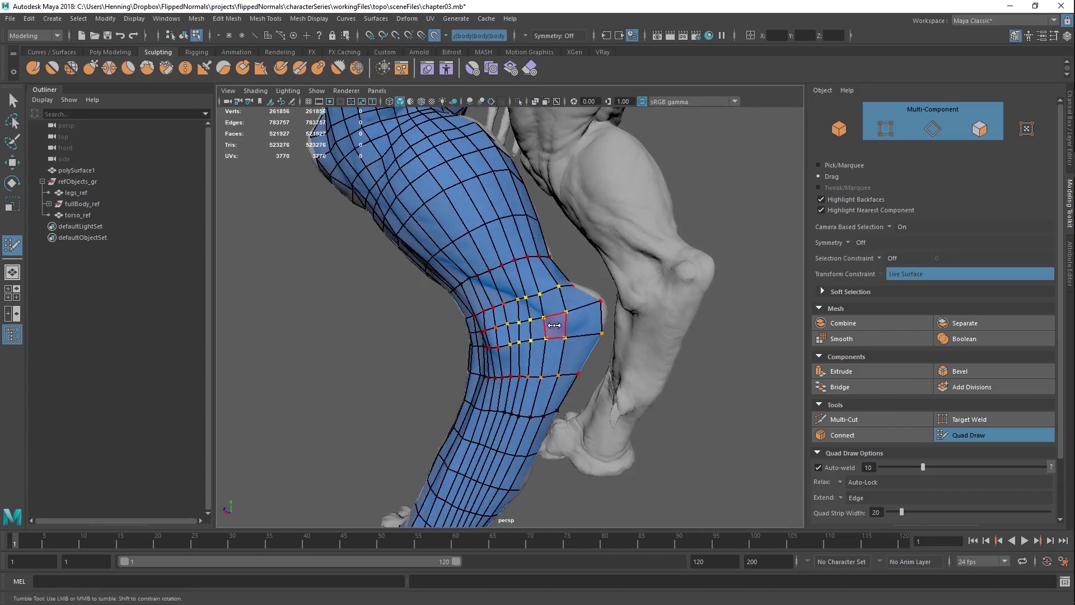
Step: Relax the quads around the outer hip where the thigh joins the torso
alt+drag(591, 317, 434, 327)
alt+drag(530, 320, 442, 305)
alt+right_drag(442, 306, 424, 326)
alt+drag(424, 327, 566, 336)
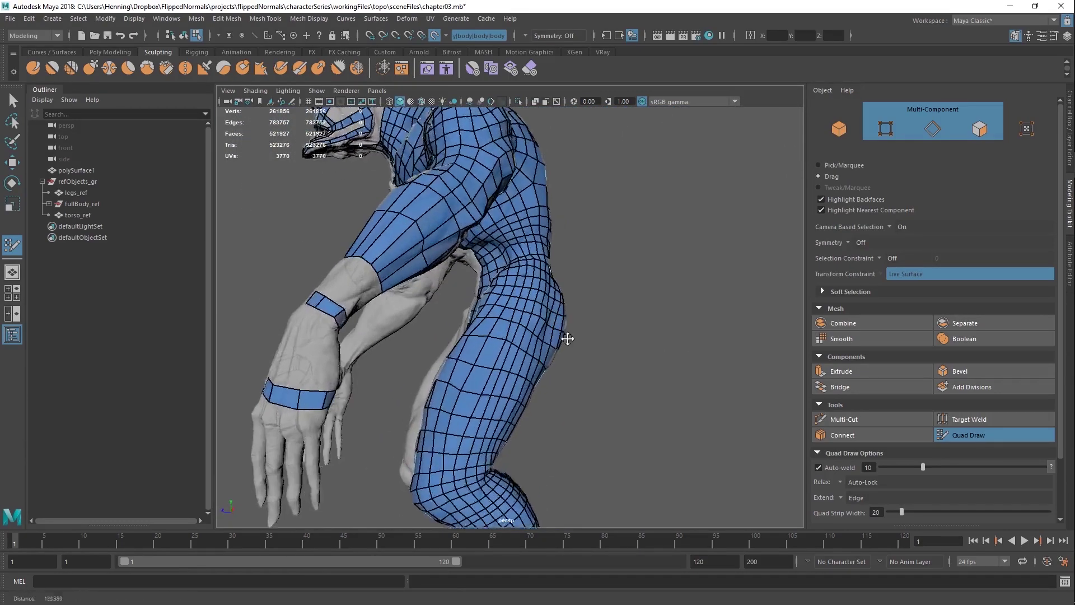
alt+right_drag(566, 336, 516, 370)
mouse_move(511, 363)
shift+mouse_down()
mouse_move(486, 399)
mouse_move(525, 244)
mouse_move(512, 237)
mouse_move(479, 314)
shift+mouse_up()
Step: Examine the topology of the chest, shoulder, back and abdomen for uneven or oversized quads
alt+middle_drag(479, 315, 508, 336)
mouse_move(508, 337)
alt+mouse_down()
mouse_move(542, 340)
mouse_move(526, 355)
alt+mouse_up()
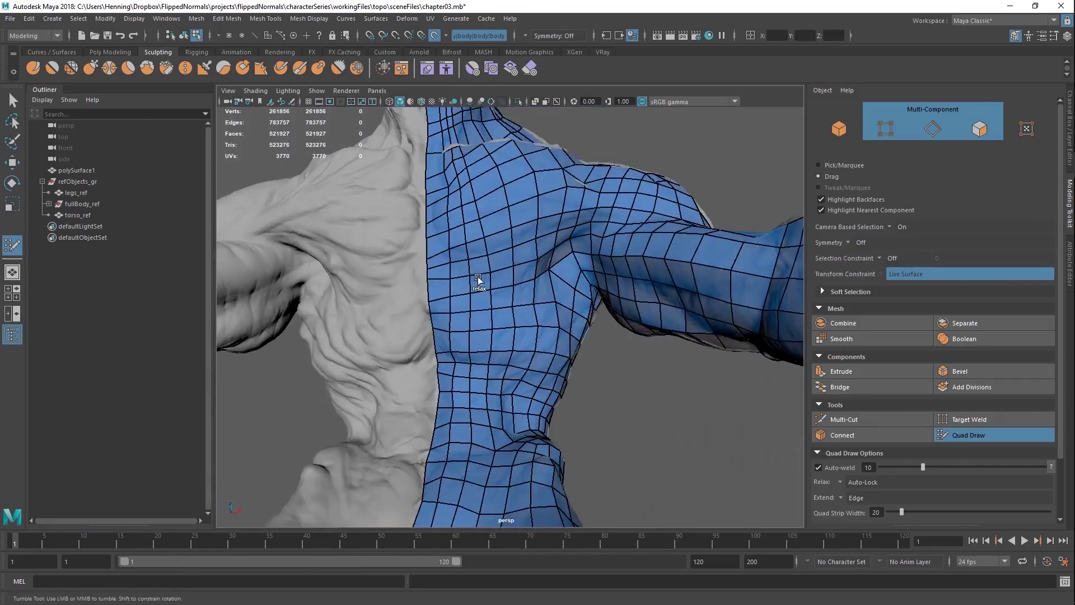
alt+middle_drag(520, 293, 528, 328)
alt+drag(527, 328, 513, 360)
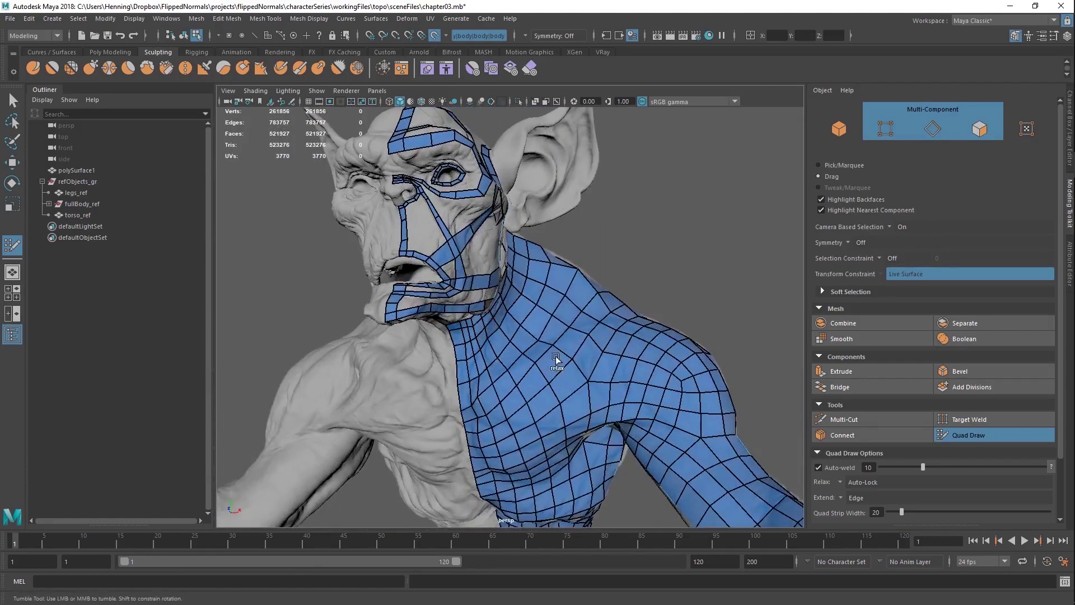
alt+drag(666, 380, 568, 367)
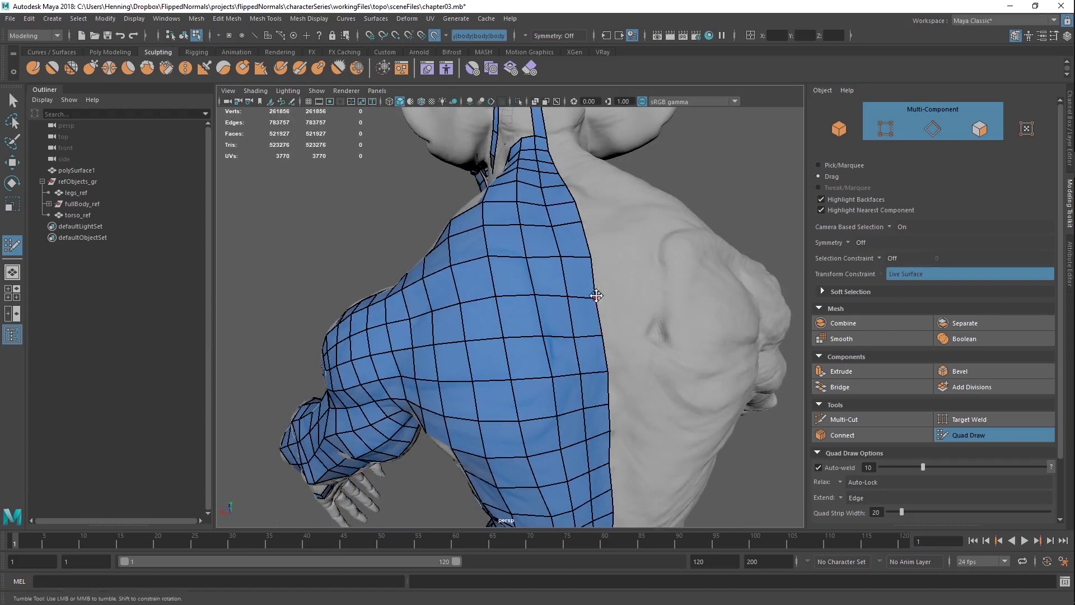
mouse_move(596, 296)
alt+mouse_down()
mouse_move(516, 307)
mouse_move(546, 305)
alt+mouse_up()
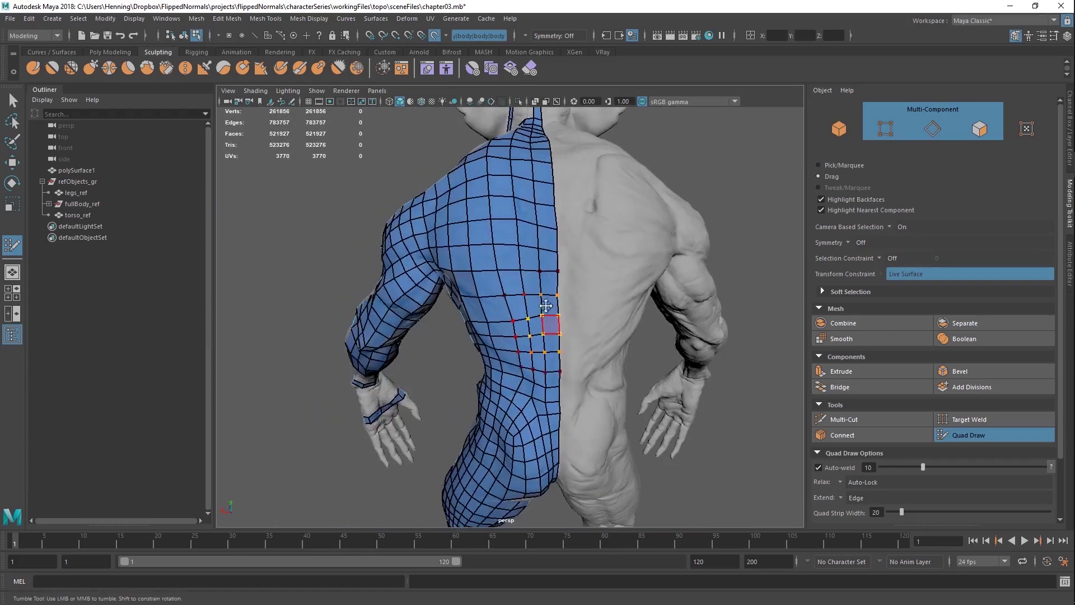
alt+drag(550, 414, 540, 387)
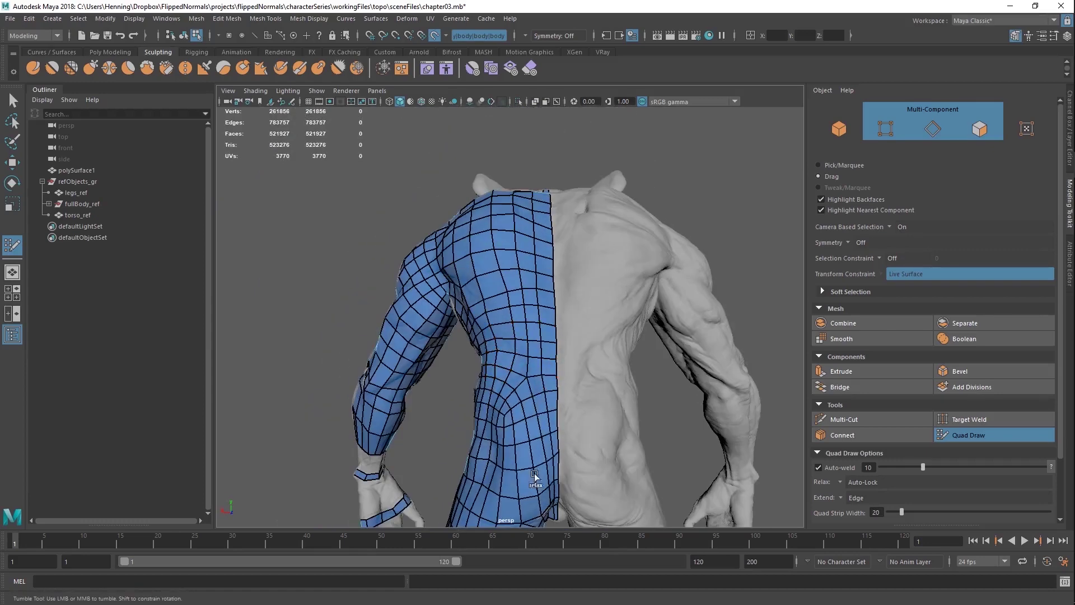
alt+middle_drag(528, 437, 521, 291)
alt+drag(521, 291, 620, 302)
alt+middle_drag(498, 224, 477, 271)
alt+right_drag(478, 271, 495, 341)
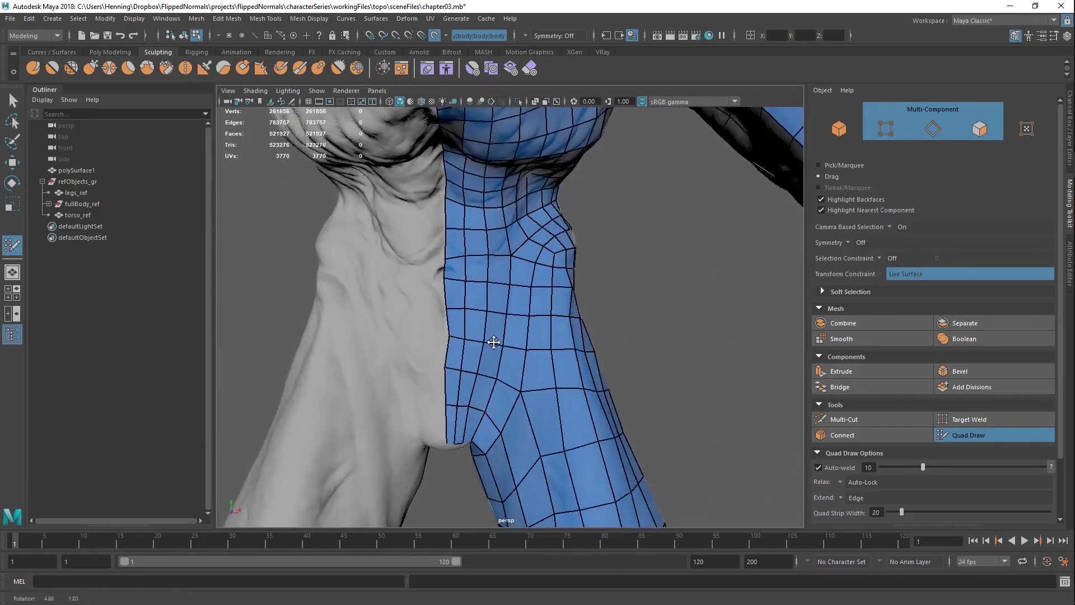
alt+drag(494, 341, 471, 339)
alt+right_drag(497, 348, 417, 280)
alt+middle_drag(469, 271, 513, 285)
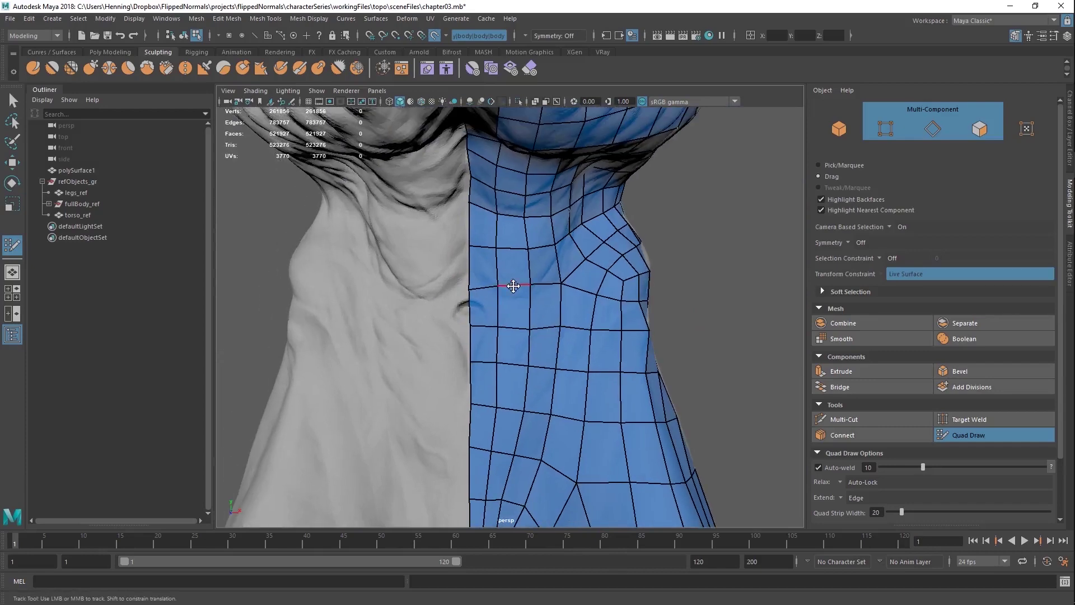
alt+drag(516, 295, 574, 271)
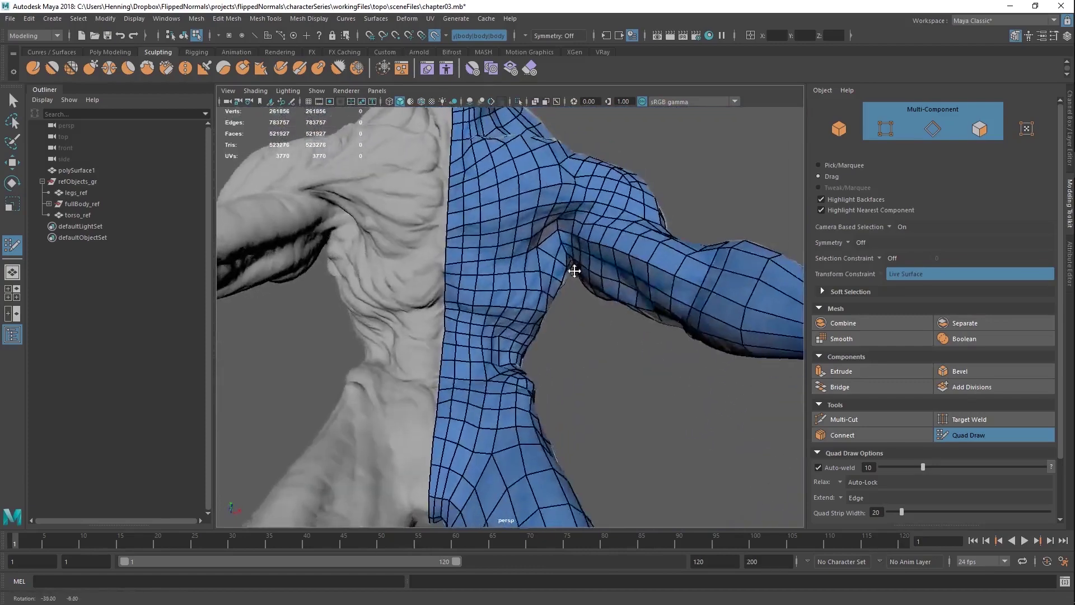
Step: Insert edge loops around the forearm between the elbow and its open lower border
alt+right_drag(574, 271, 519, 271)
alt+middle_drag(519, 271, 543, 344)
alt+drag(543, 343, 355, 327)
alt+right_drag(355, 326, 490, 323)
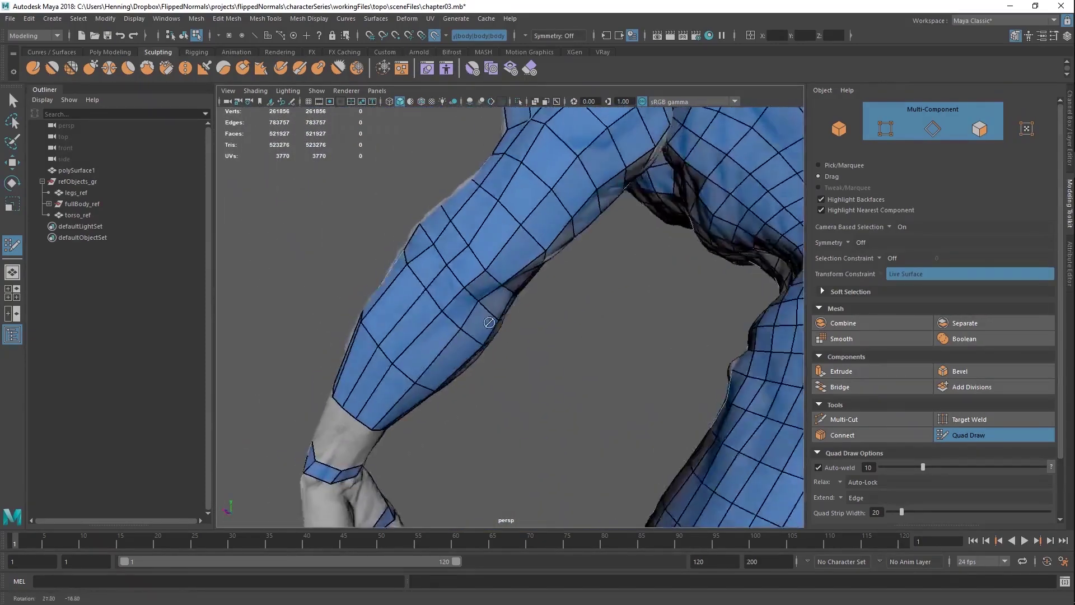
alt+drag(489, 322, 418, 321)
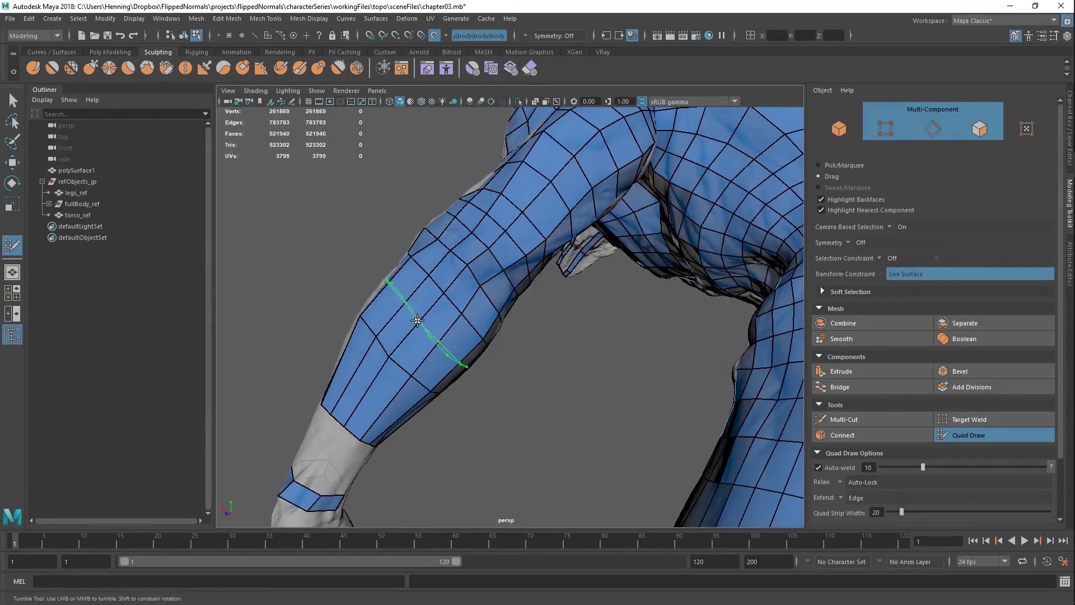
ctrl+click(374, 389)
alt+right_drag(608, 285, 534, 275)
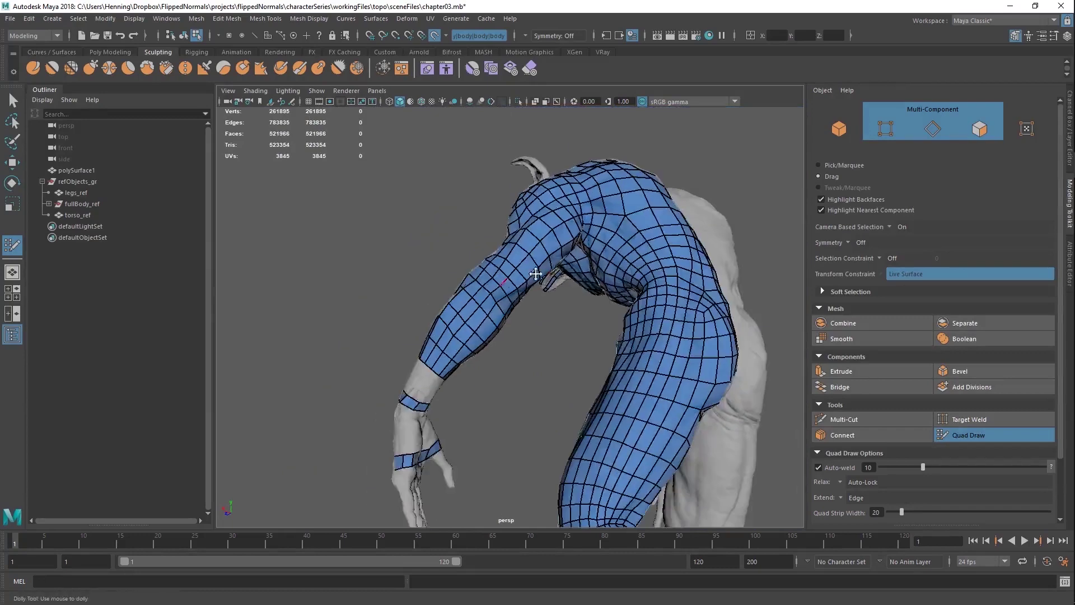
Step: Relax the quads at the front of the armpit where the upper arm meets the chest
alt+drag(534, 275, 524, 328)
alt+right_drag(524, 328, 605, 322)
mouse_move(605, 321)
alt+mouse_down()
mouse_move(583, 320)
mouse_move(573, 335)
mouse_move(576, 247)
mouse_move(587, 262)
alt+mouse_up()
alt+right_drag(630, 252, 610, 255)
shift+drag(610, 264, 612, 305)
alt+right_drag(612, 305, 531, 308)
alt+drag(530, 307, 806, 291)
alt+right_drag(551, 283, 633, 283)
alt+drag(633, 283, 552, 241)
alt+right_drag(476, 280, 505, 286)
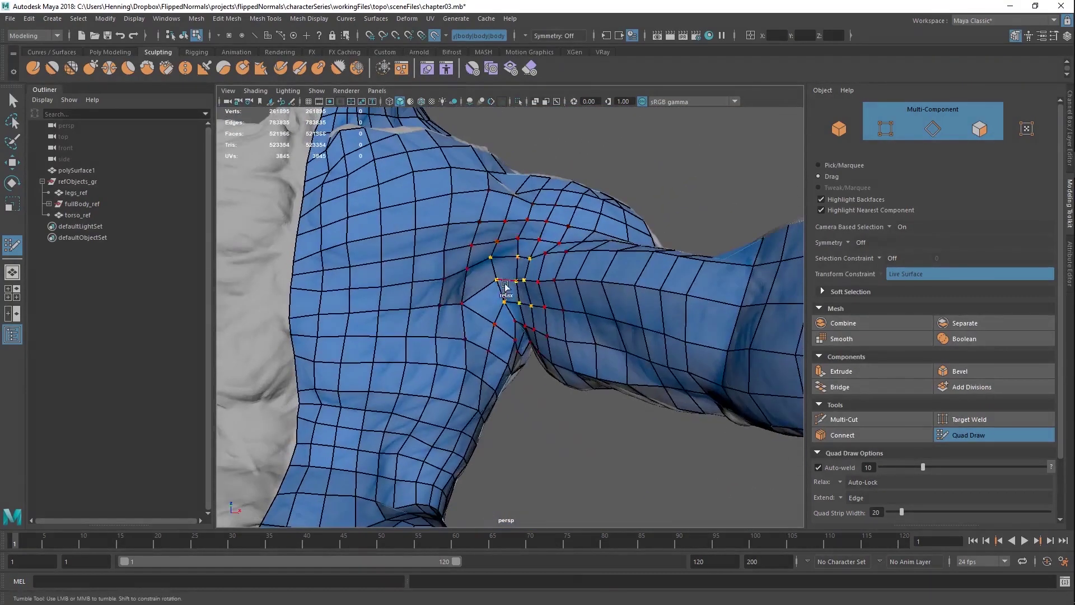
shift+drag(505, 285, 489, 295)
Step: Insert two more edge loops around the arm near the elbow
alt+right_drag(577, 271, 524, 280)
alt+drag(523, 280, 561, 358)
alt+right_drag(561, 358, 585, 318)
alt+drag(585, 318, 504, 314)
alt+right_drag(504, 313, 524, 365)
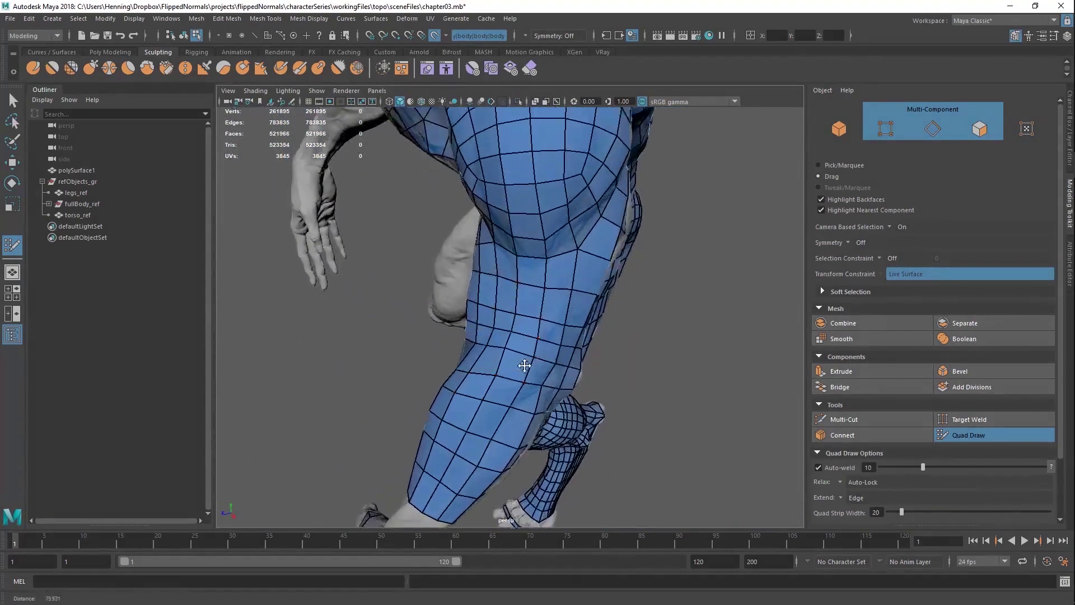
ctrl+click(524, 363)
mouse_move(525, 363)
alt+mouse_down()
mouse_move(587, 293)
mouse_move(562, 317)
mouse_move(532, 307)
mouse_move(518, 363)
mouse_move(556, 371)
mouse_move(441, 287)
mouse_move(466, 345)
mouse_move(482, 322)
mouse_move(620, 385)
mouse_move(684, 374)
alt+mouse_up()
ctrl+click(580, 288)
Step: Extrude a border edge of the forearm down to the wrist band and fill the neighbouring gap with a quad
alt+right_drag(683, 373, 541, 318)
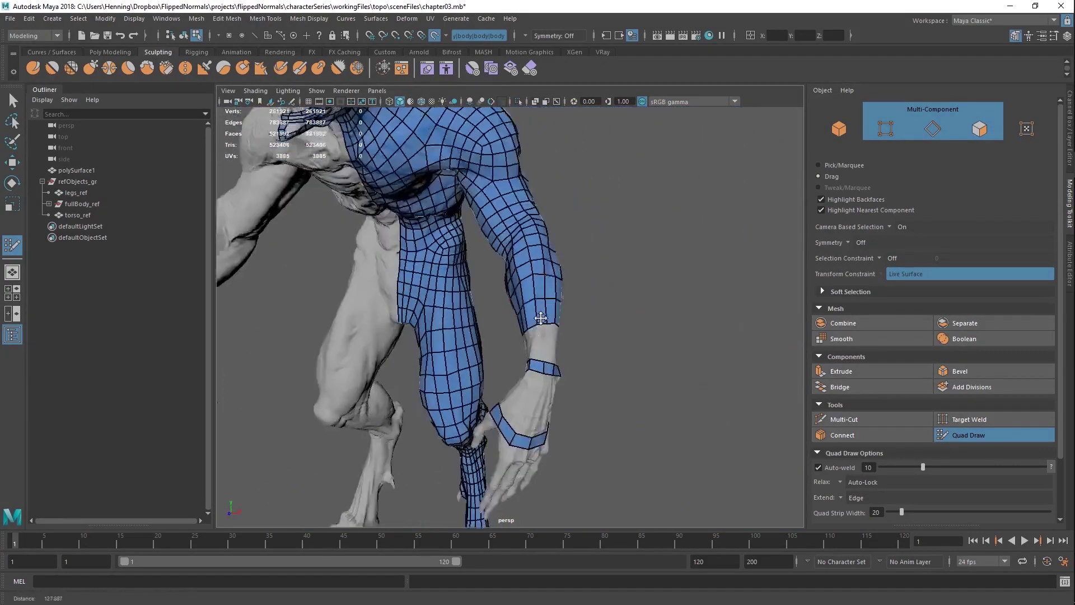
alt+drag(541, 319, 590, 305)
alt+right_drag(590, 305, 543, 294)
alt+drag(559, 274, 443, 317)
alt+right_drag(459, 325, 500, 340)
alt+drag(510, 333, 496, 325)
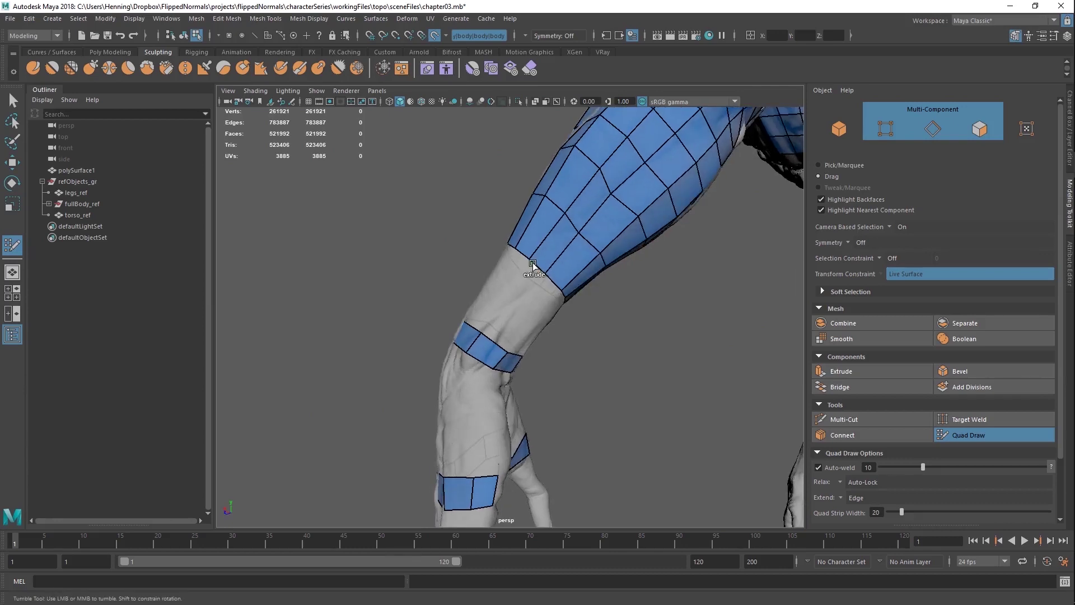
mouse_move(536, 266)
mouse_down()
mouse_move(496, 346)
mouse_move(520, 278)
mouse_up()
key(ctrl+z)
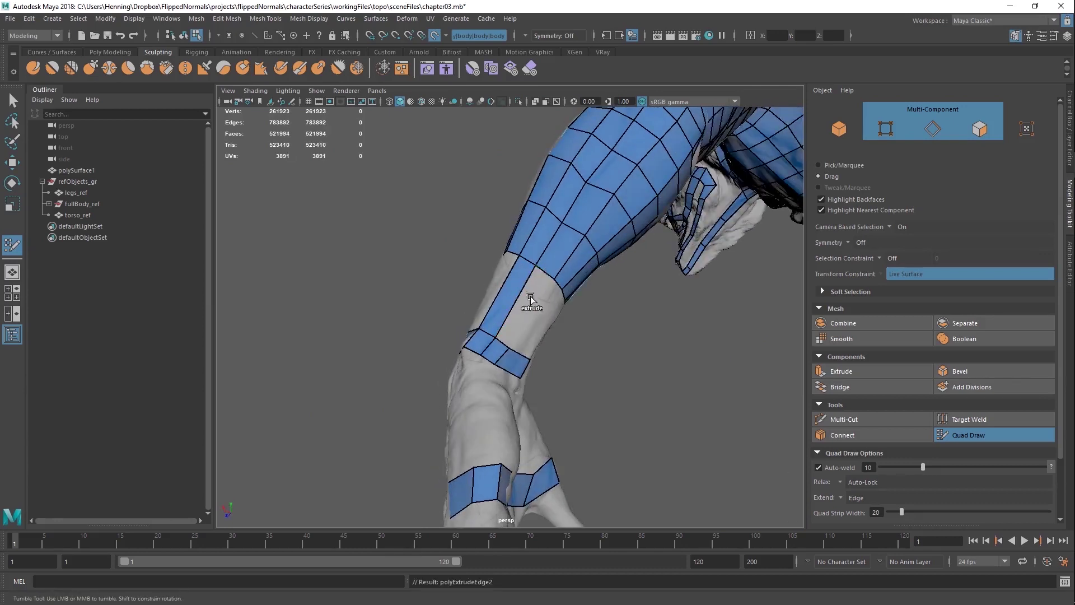
shift+click(530, 301)
Step: Continue bridging forearm and wrist band with quads around the inner wrist, welding their corners to the forearm border
alt+drag(520, 338, 455, 339)
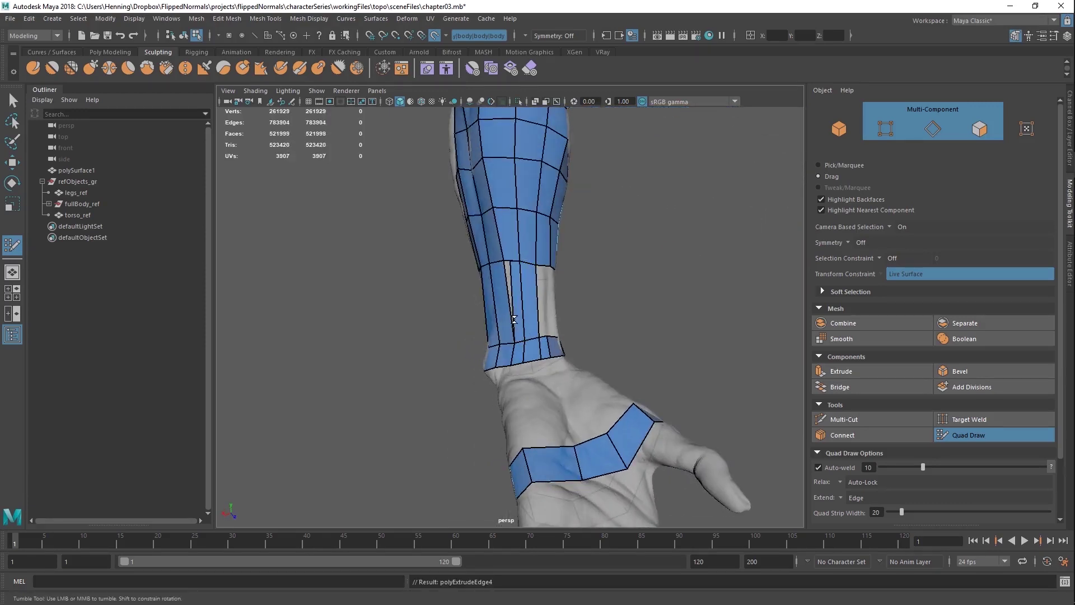
alt+drag(515, 317, 538, 336)
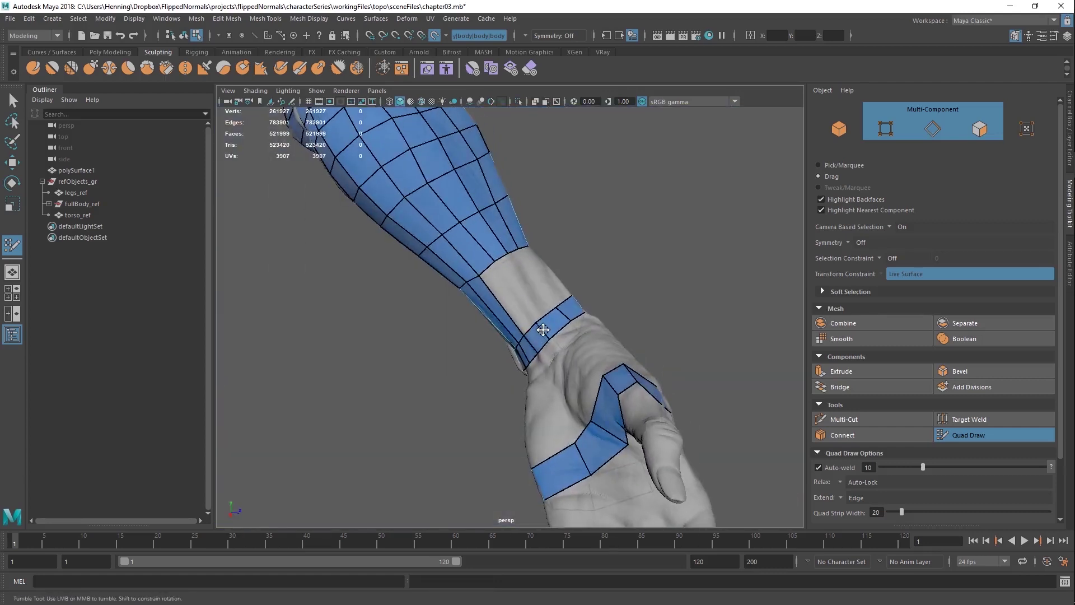
alt+drag(546, 297, 552, 319)
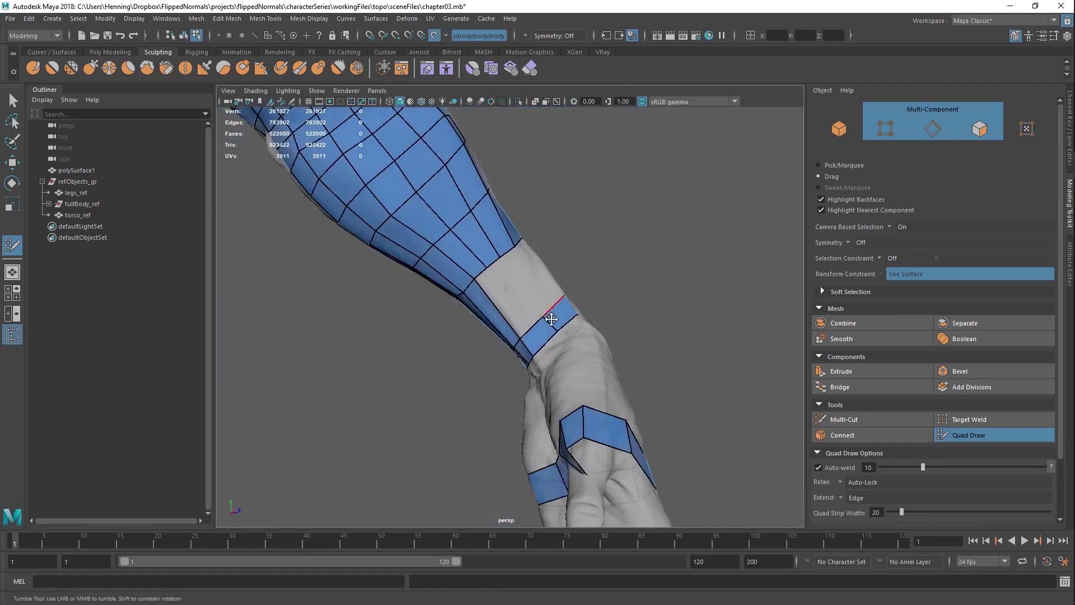
mouse_move(498, 281)
mouse_down()
mouse_move(510, 311)
mouse_move(516, 291)
mouse_move(507, 290)
mouse_move(500, 334)
mouse_move(491, 258)
mouse_up()
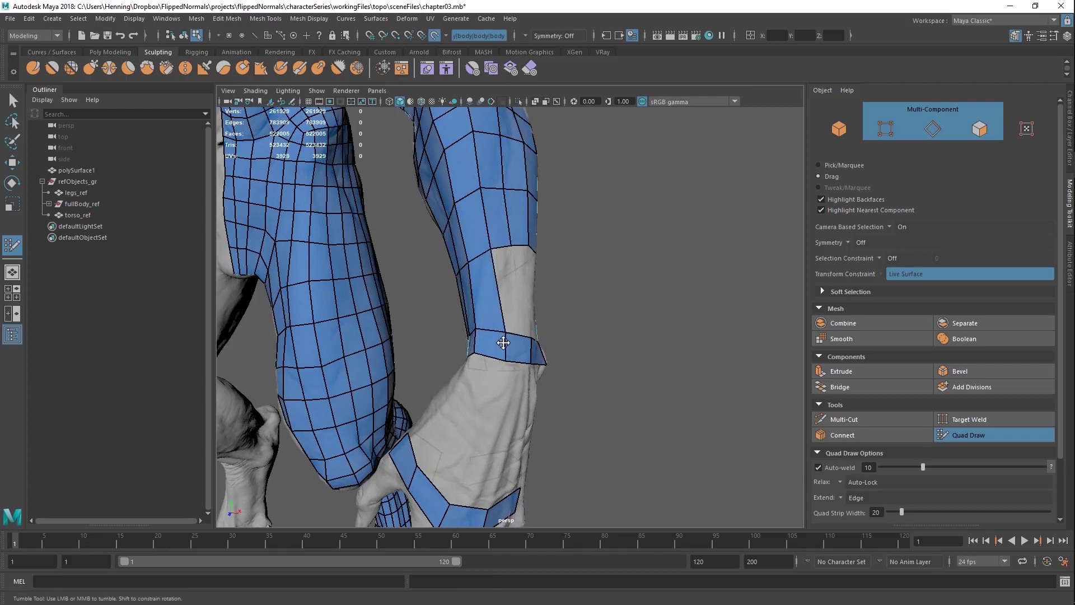
alt+drag(498, 331, 501, 354)
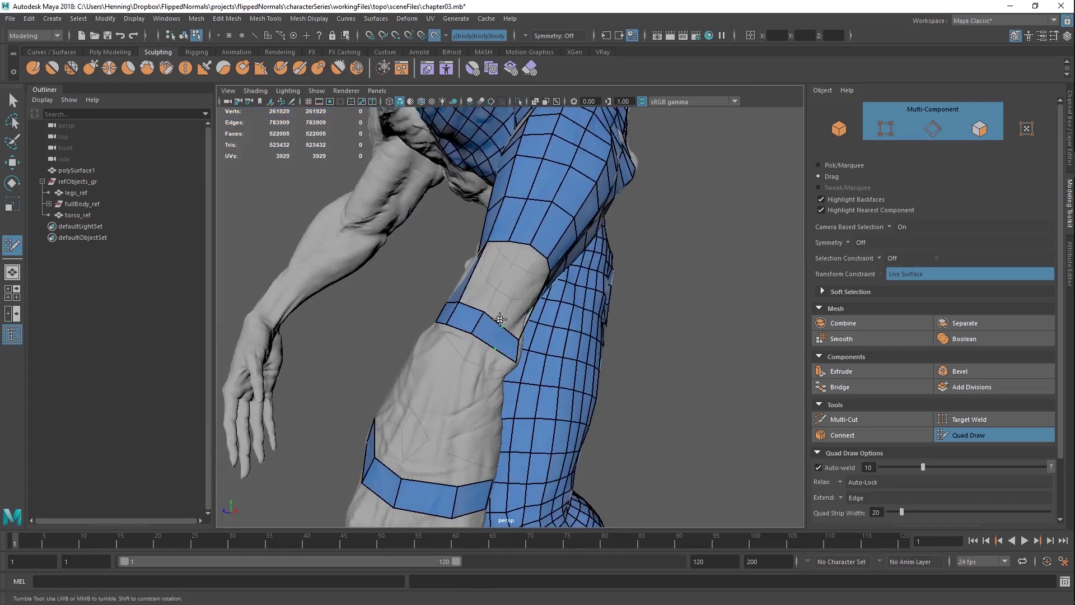
Step: Weld the loose corners on the back of the wrist and fill the last opening between forearm and wrist band
drag(522, 244, 478, 272)
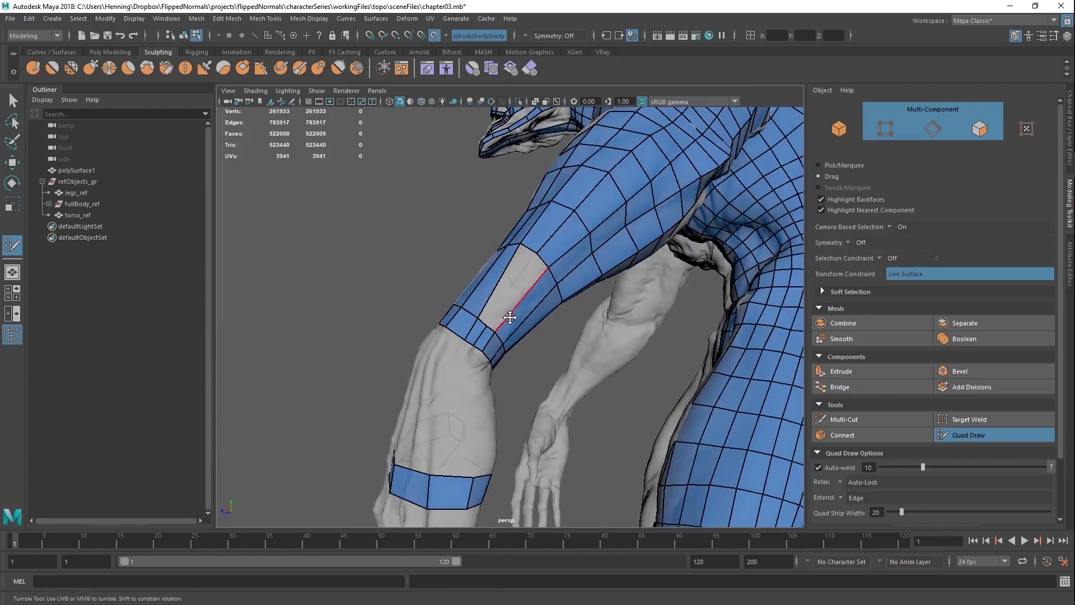
drag(507, 314, 501, 308)
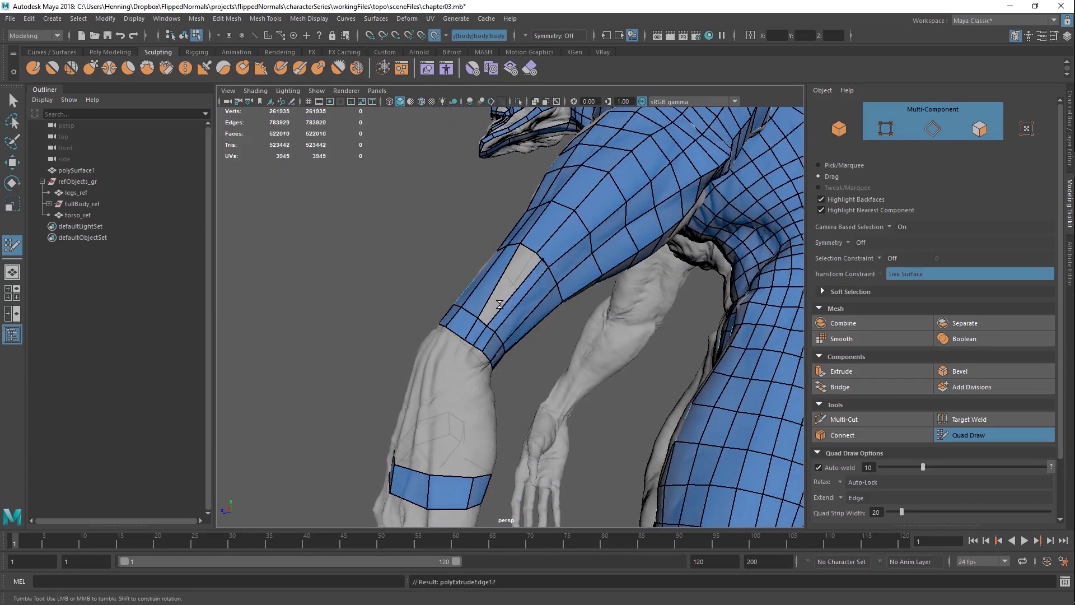
drag(541, 257, 536, 253)
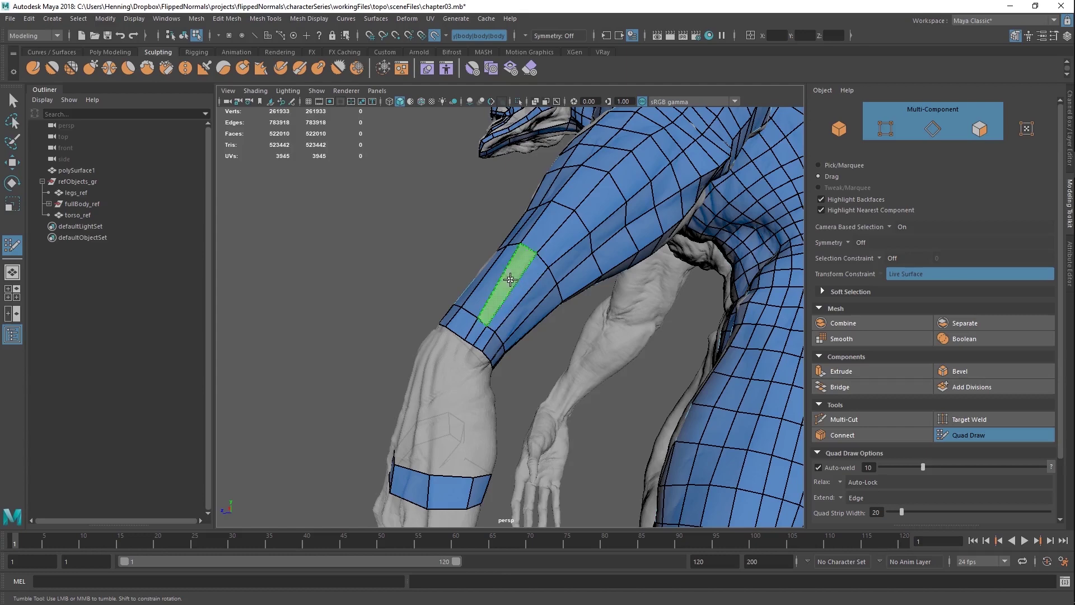
shift+click(509, 278)
shift+click(508, 287)
alt+right_drag(540, 304, 508, 297)
alt+drag(509, 298, 582, 309)
alt+right_drag(504, 336, 552, 398)
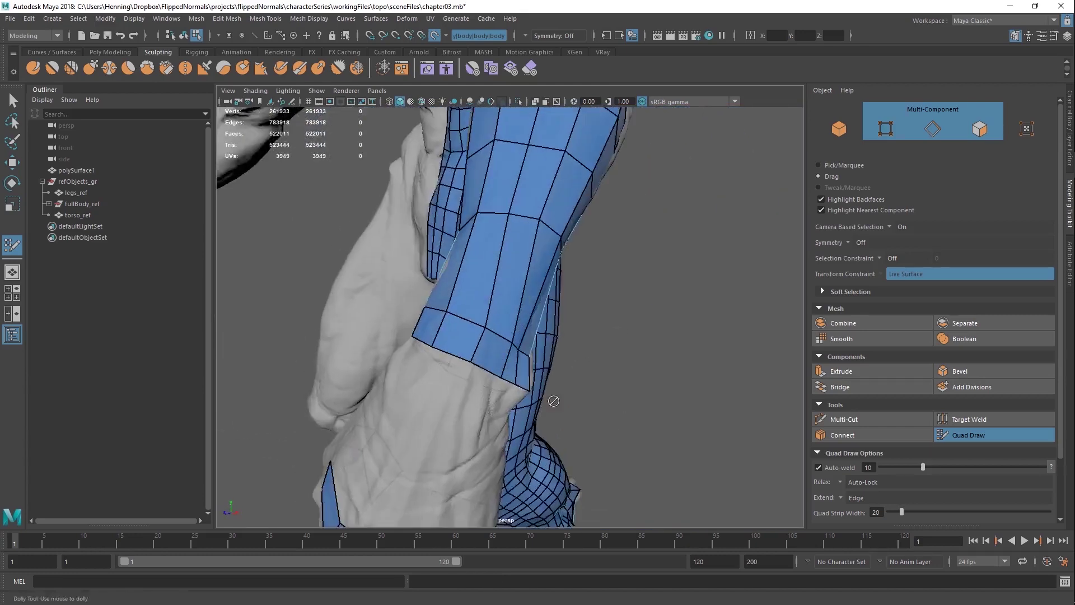
alt+drag(552, 399, 468, 358)
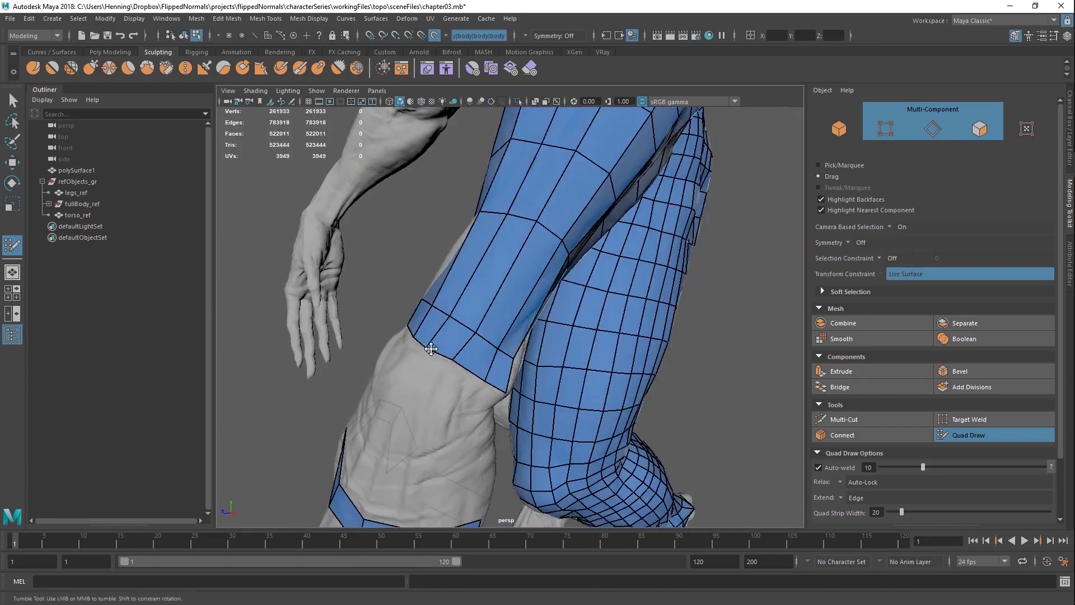